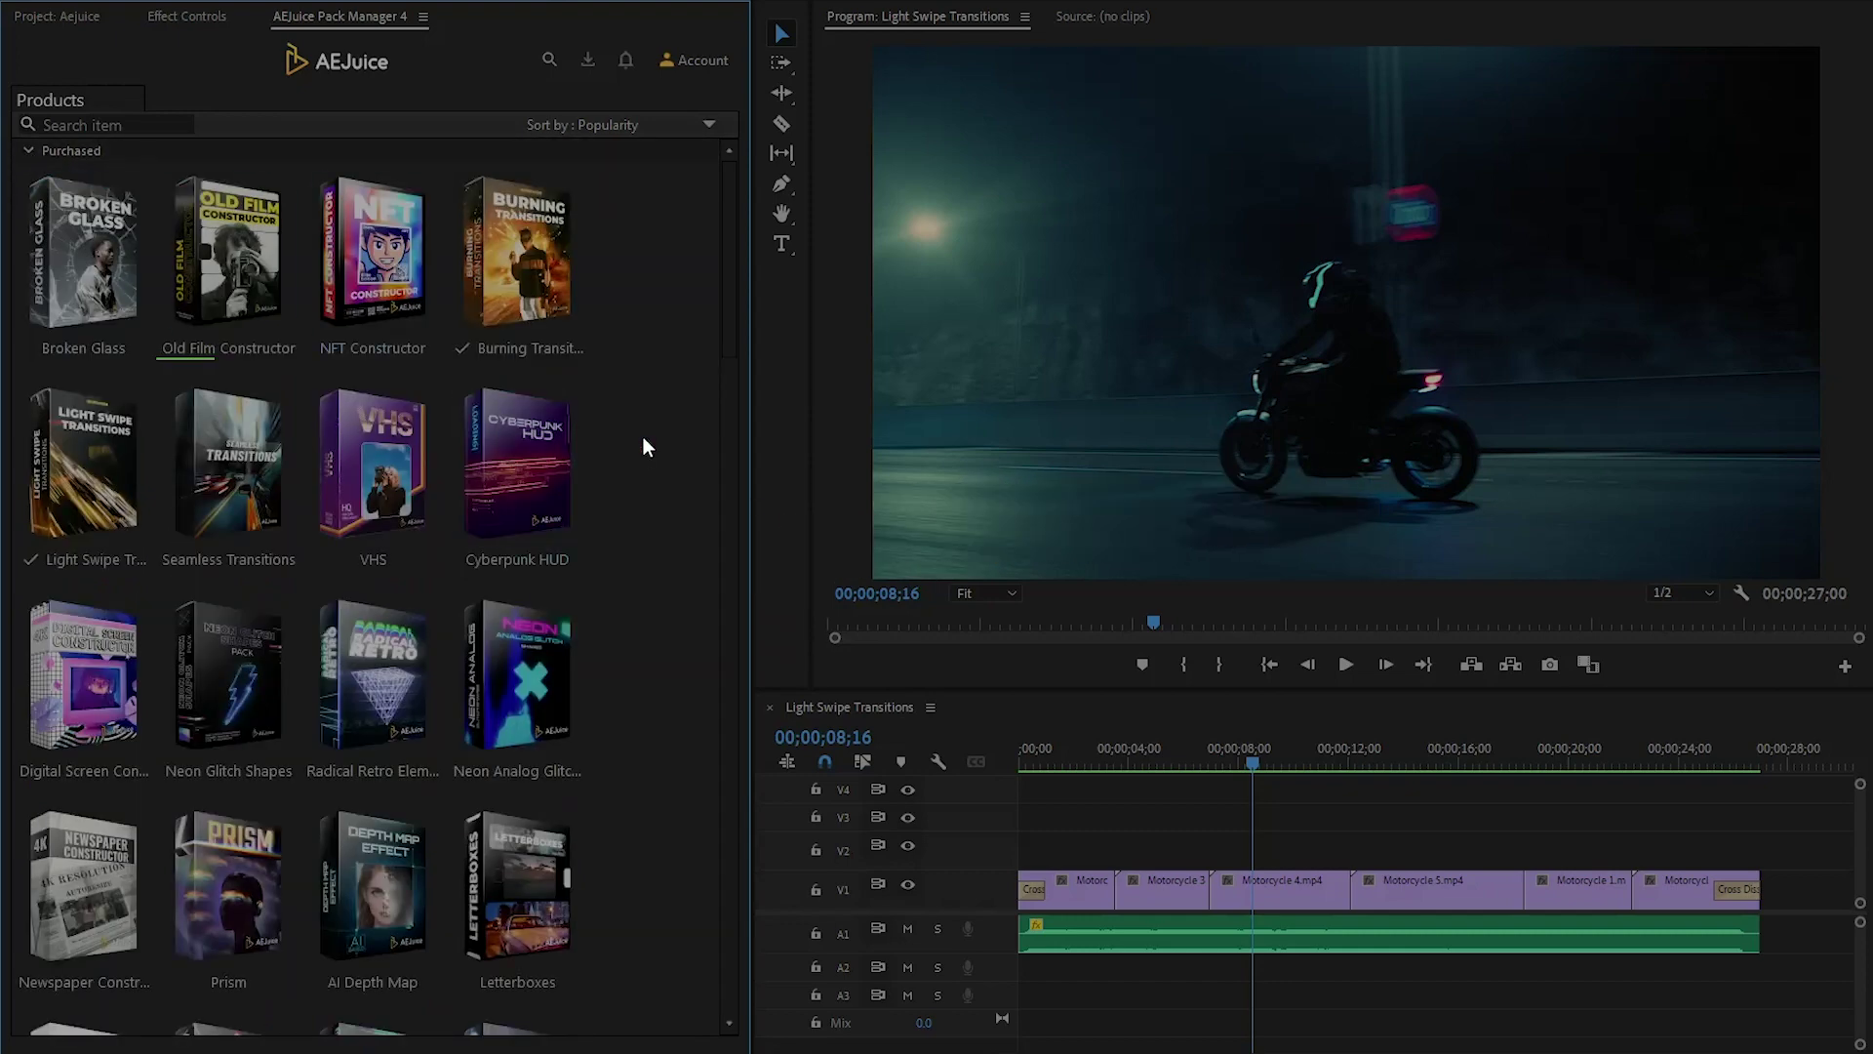
- Open the Light Swipe Transitions pack, browse its 75 transitions, and return the playhead to 00;00;00;00
mouse_move(75, 457)
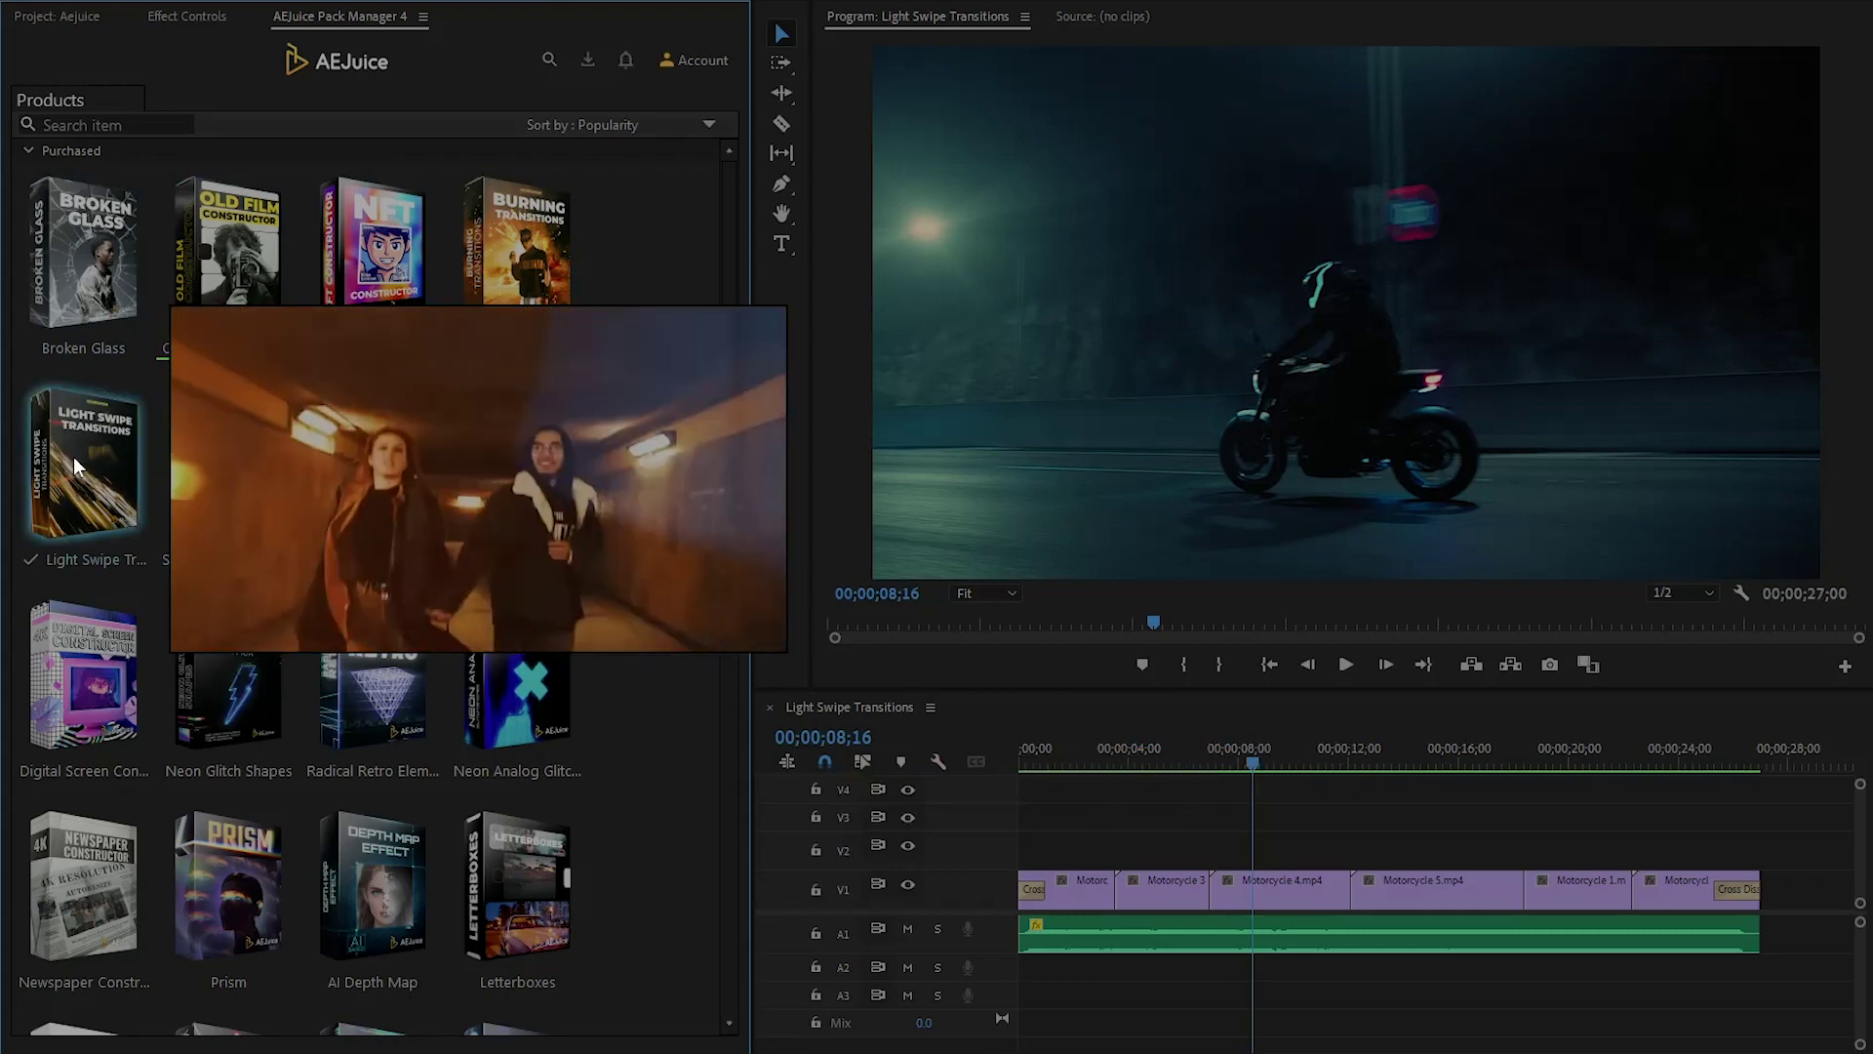
click(73, 456)
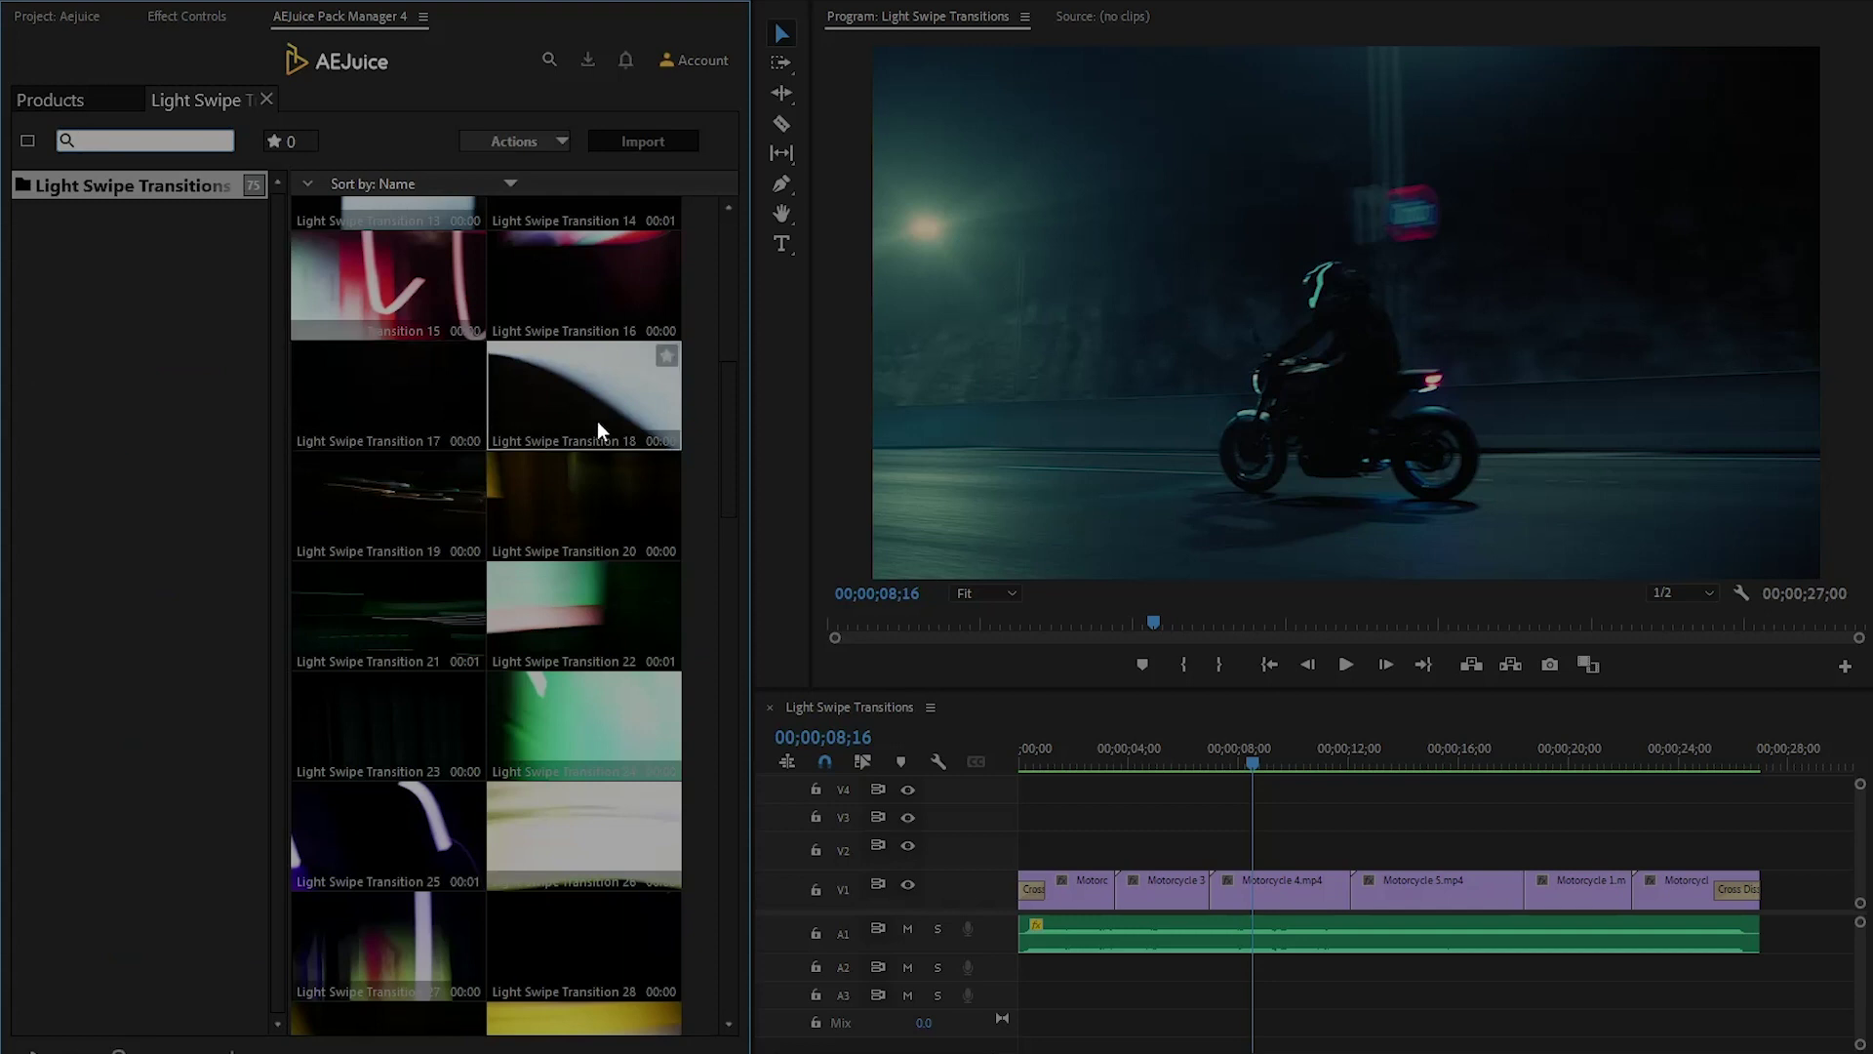
drag(728, 455, 732, 302)
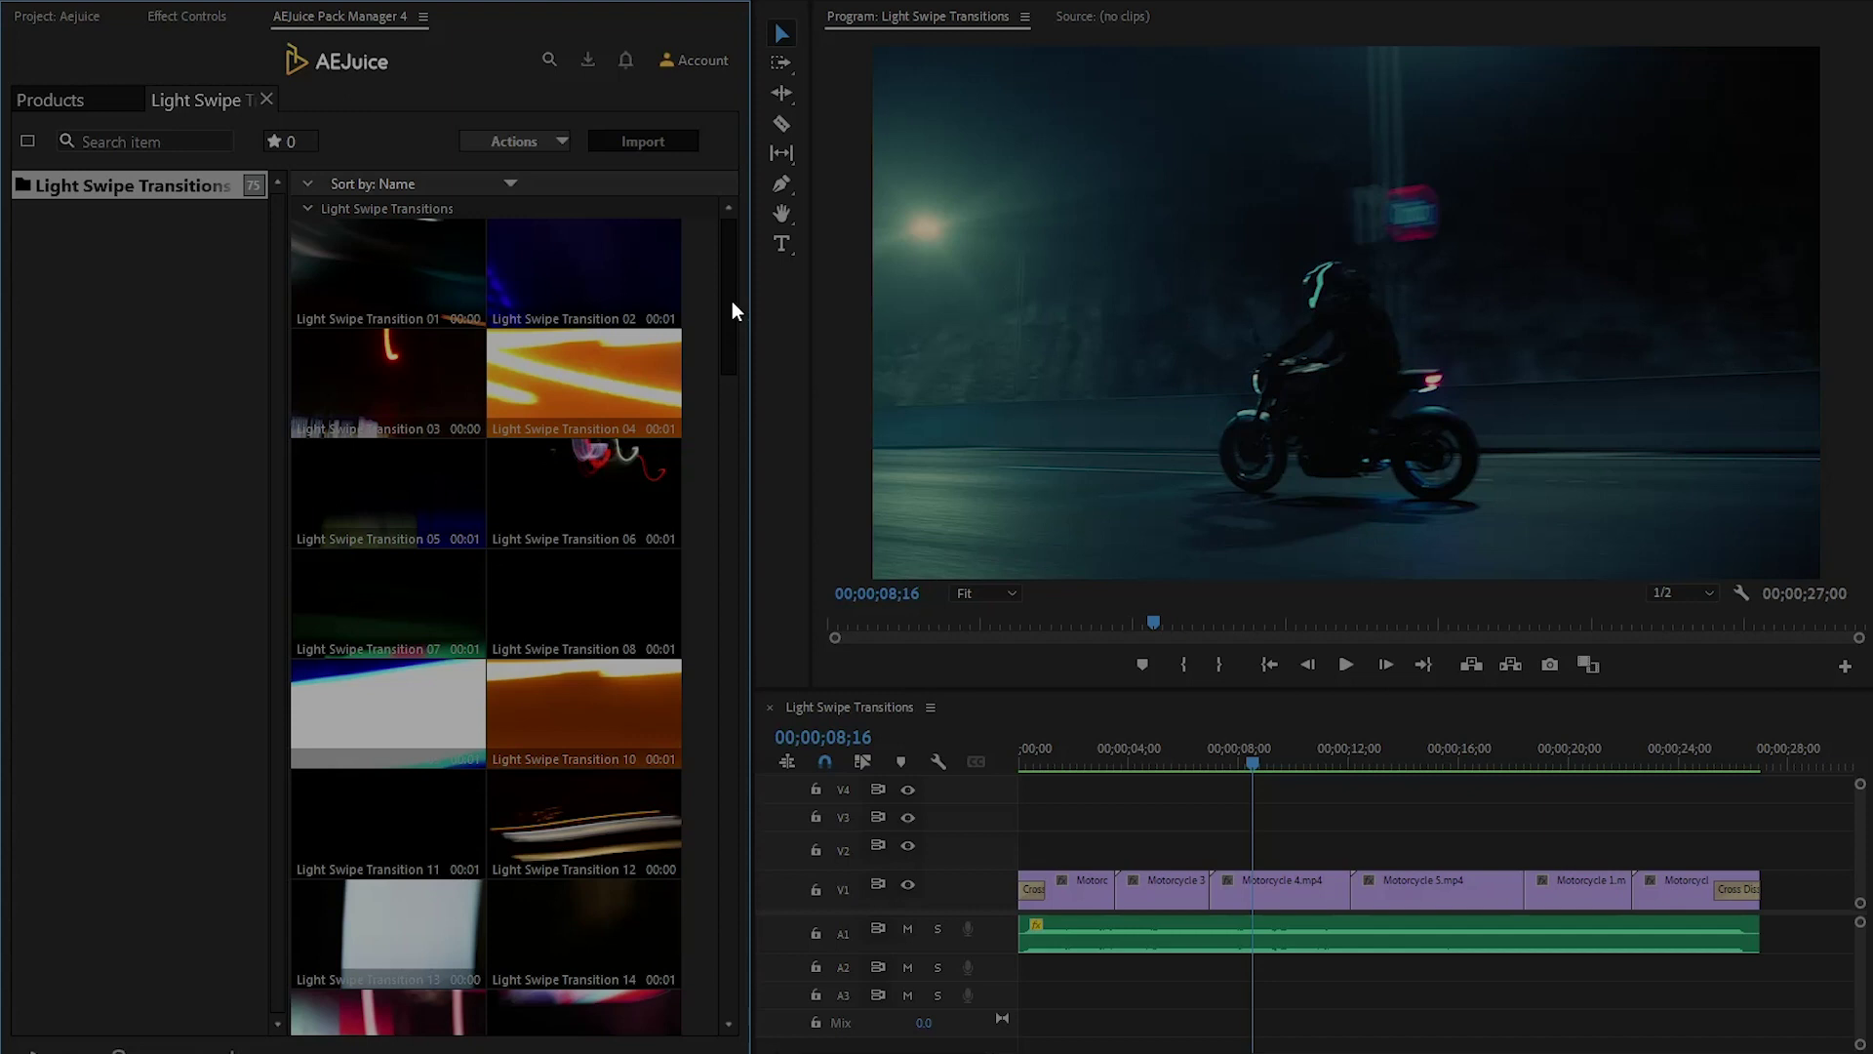
mouse_move(732, 301)
mouse_down()
mouse_move(725, 960)
mouse_move(724, 281)
mouse_up()
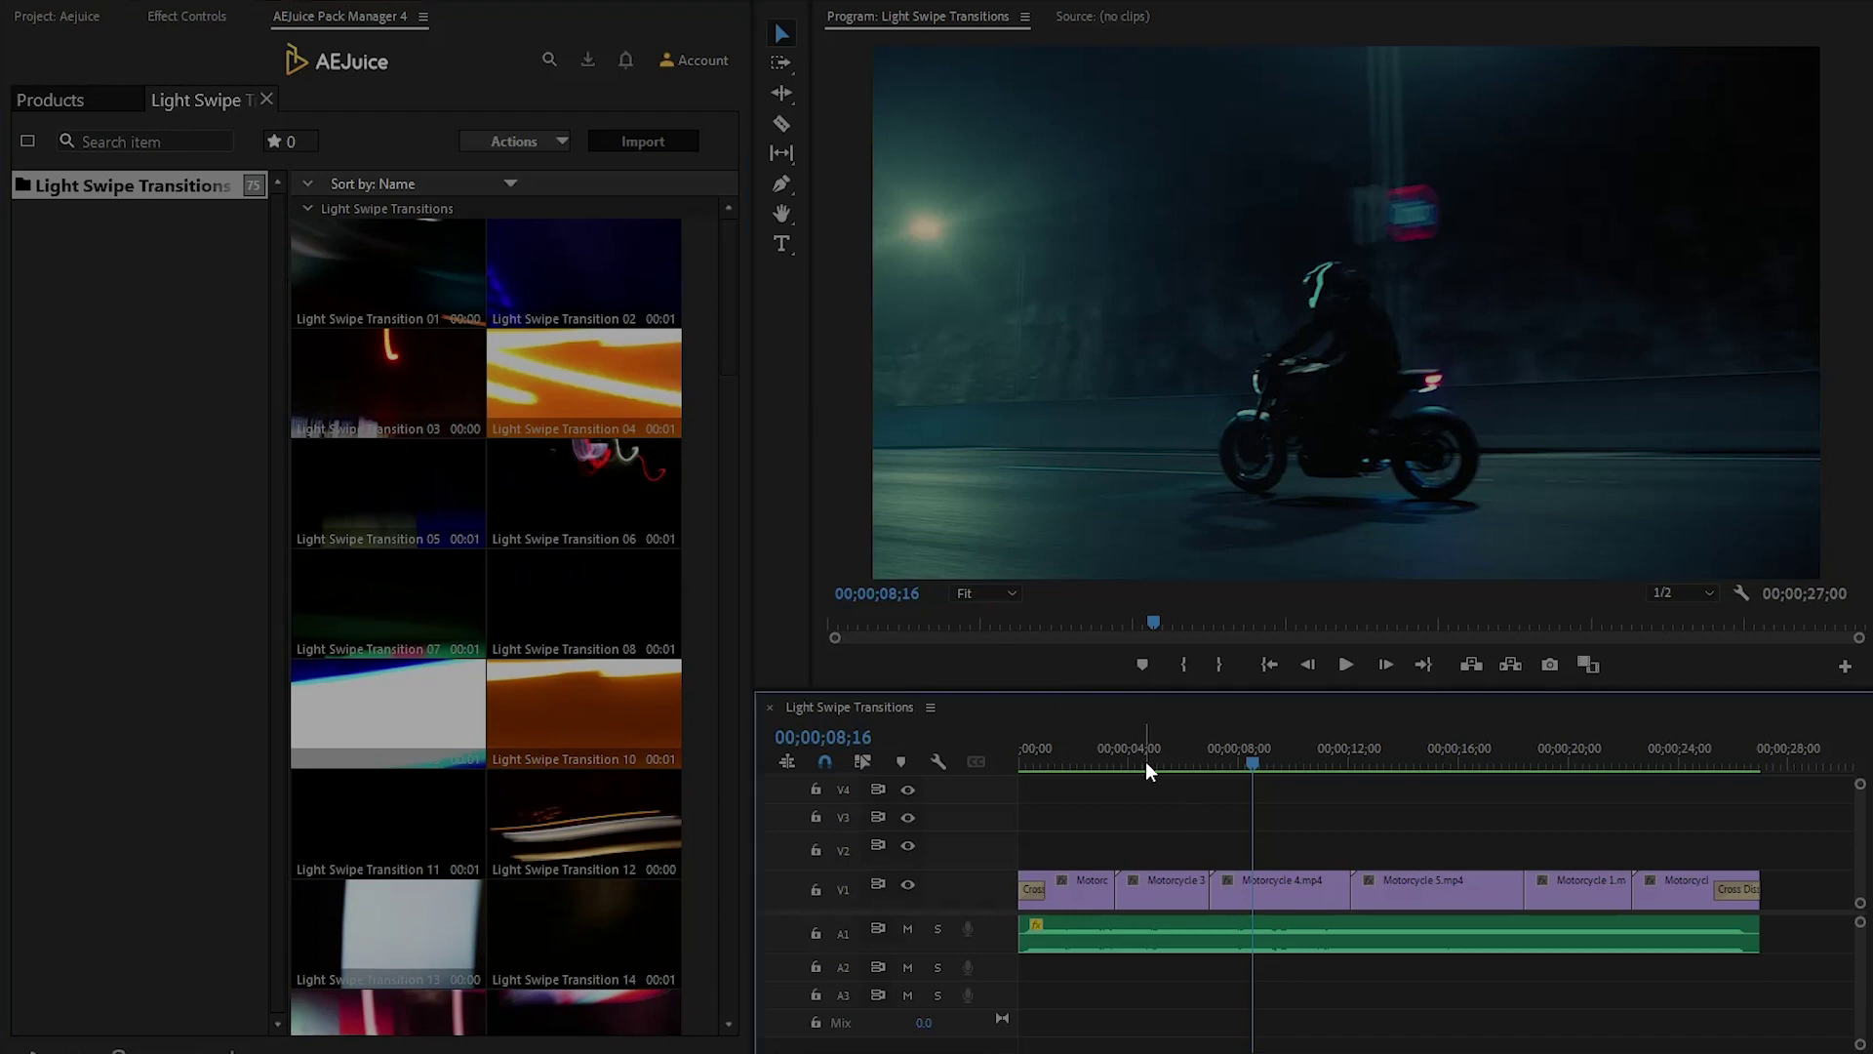
drag(1145, 760, 988, 775)
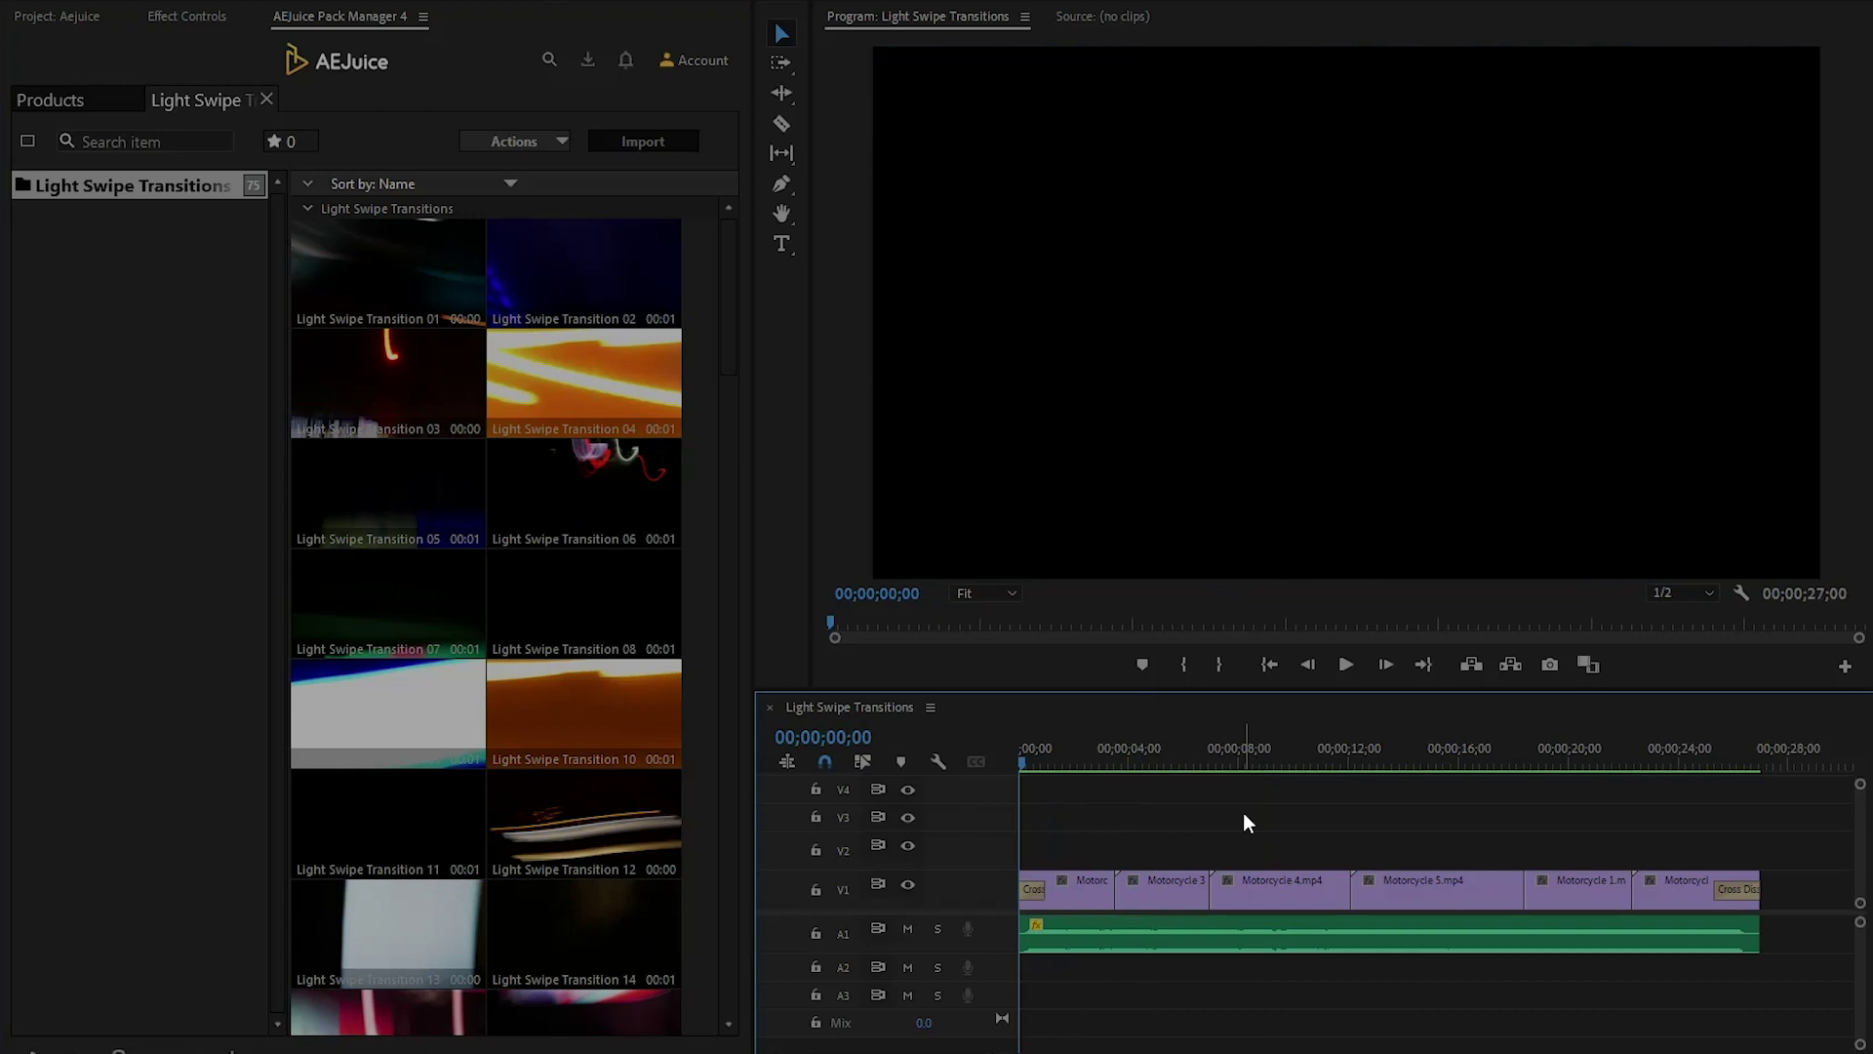
- Play the edit, then zoom the timeline in on the Motorcycle 1 to Motorcycle 3 cut
key(space)
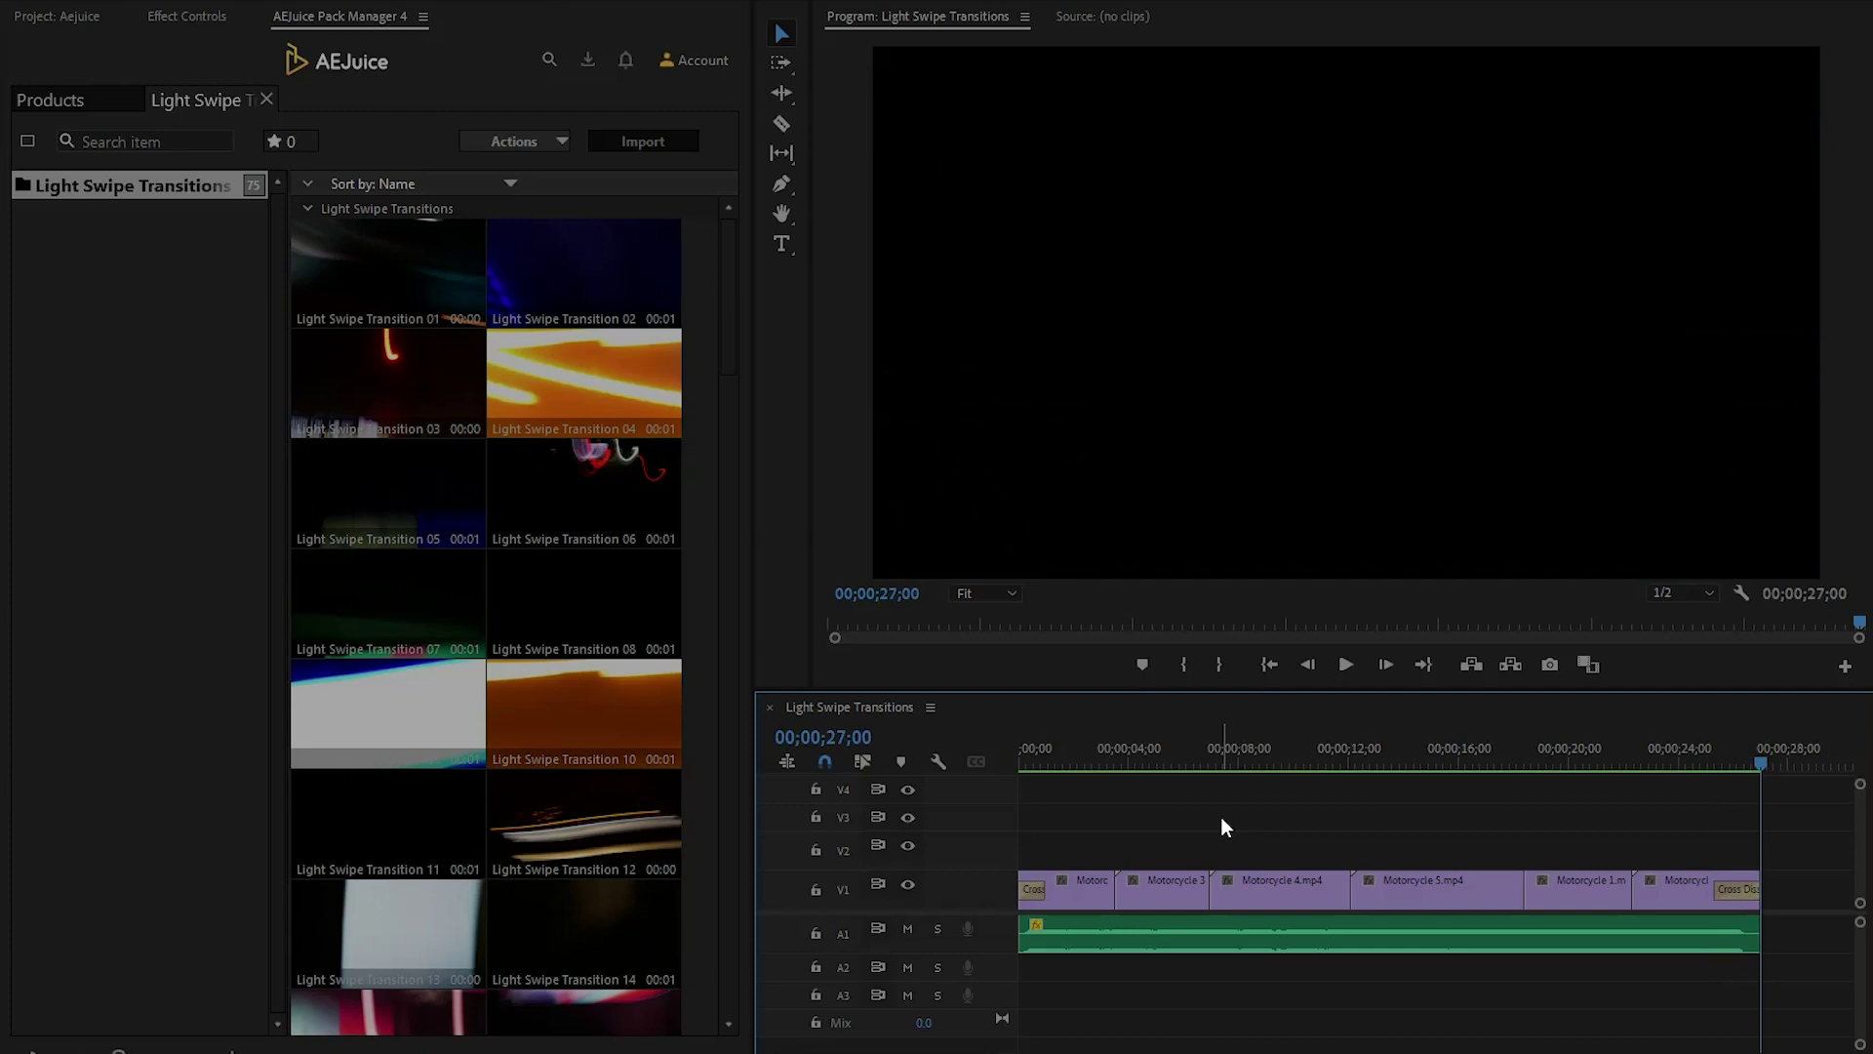
drag(1193, 756, 1120, 758)
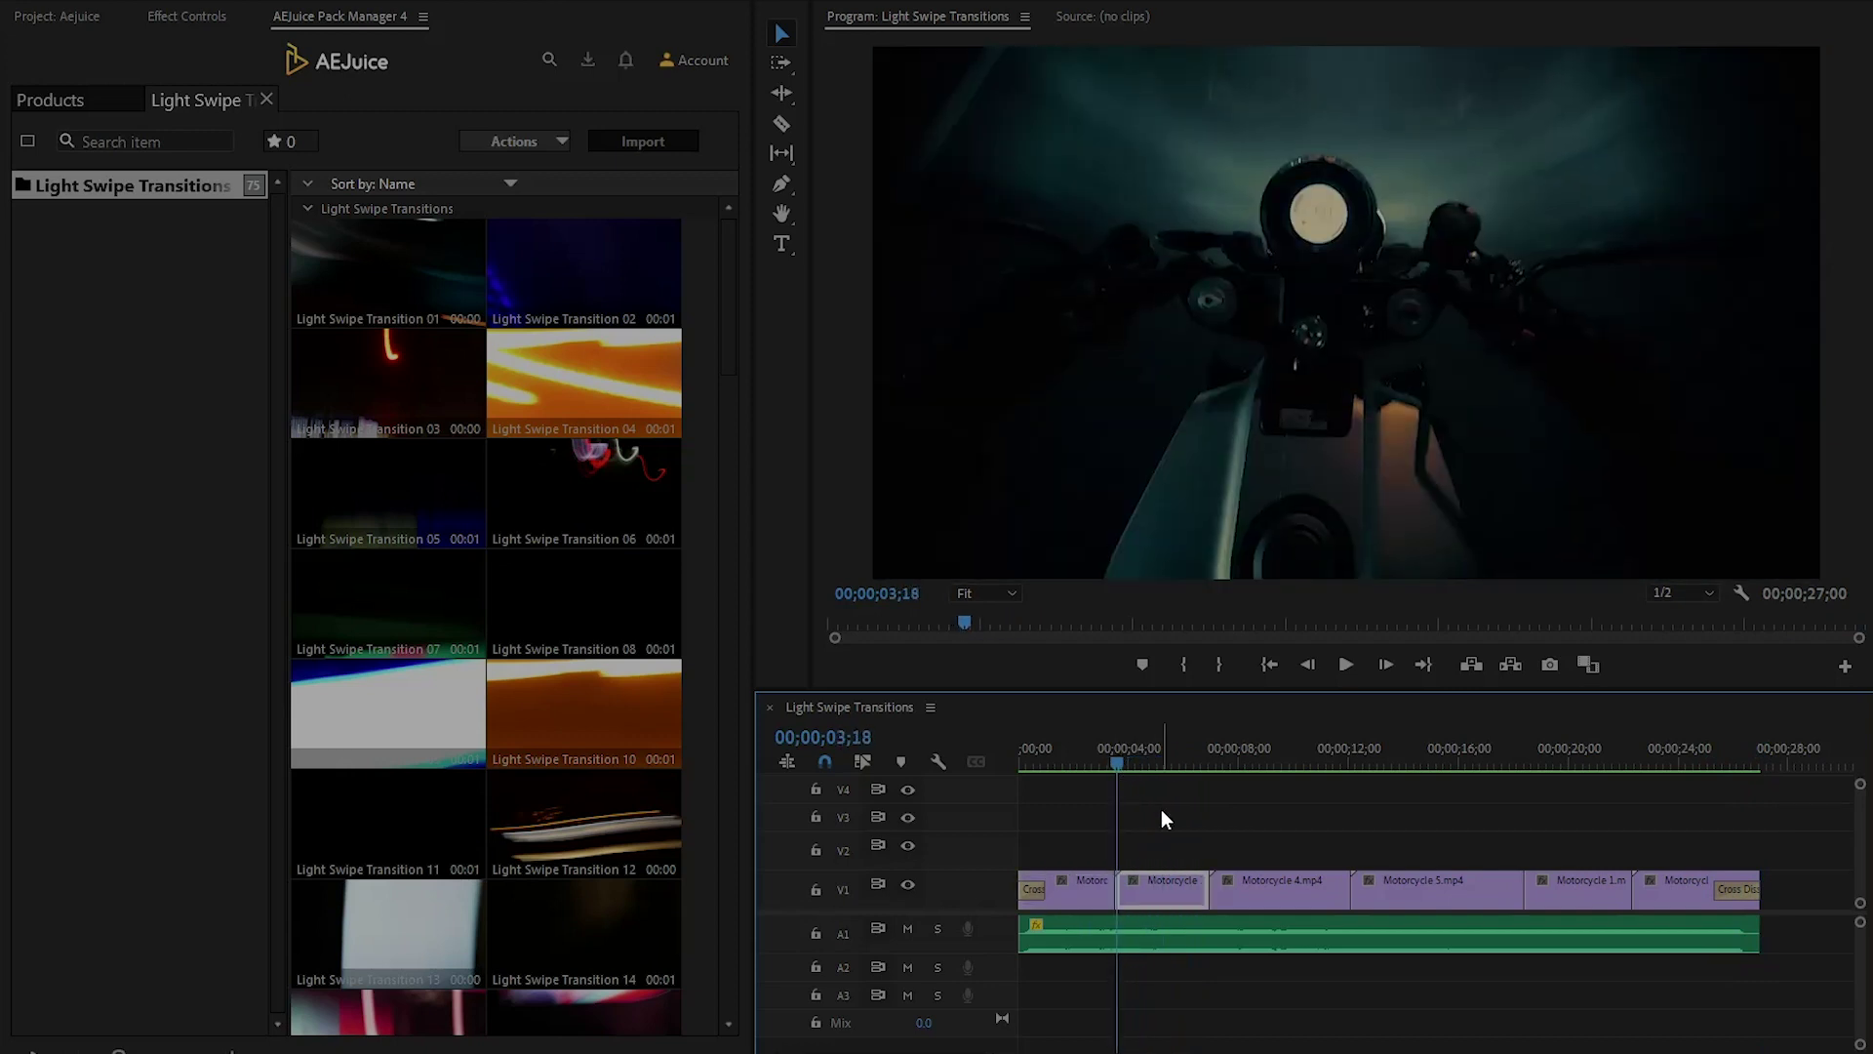
key(=)
key(=)
key(=)
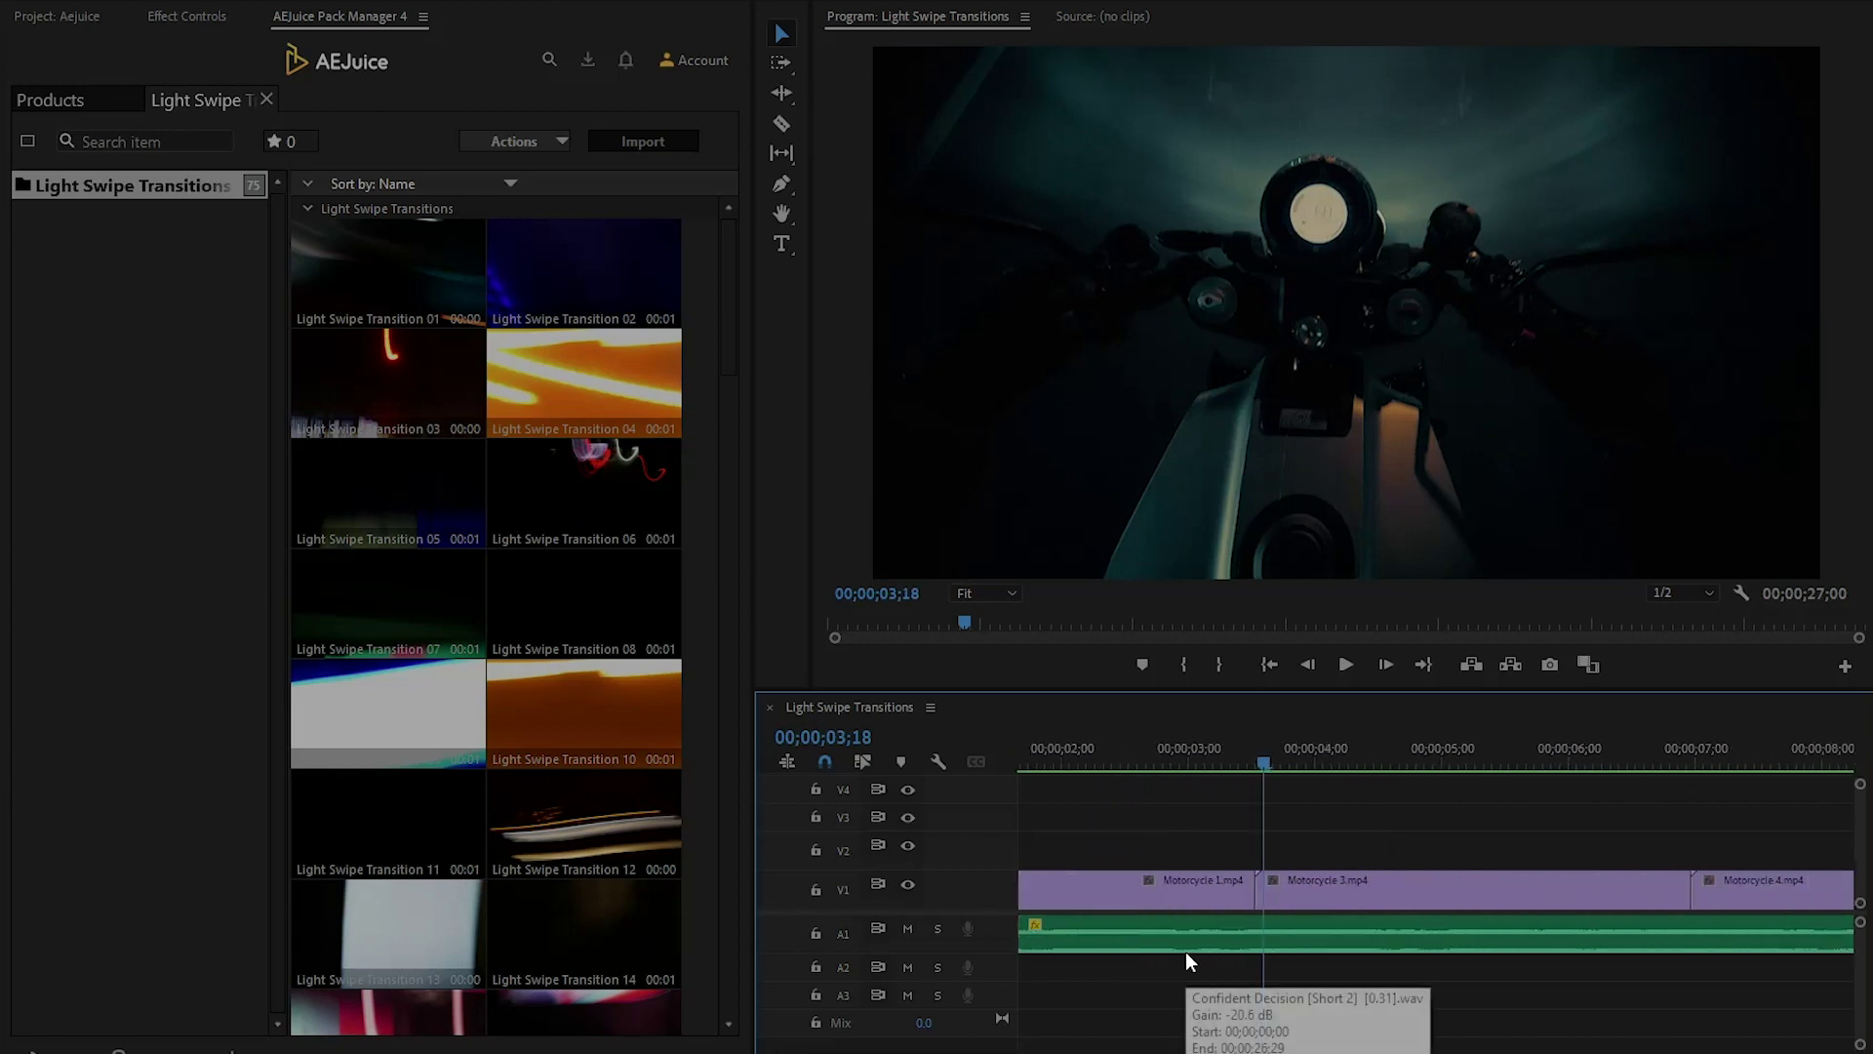
- Drop Light Swipe Transition 46 above the Motorcycle 1 to Motorcycle 3 cut
scroll(727, 365, down, 1)
drag(728, 365, 722, 746)
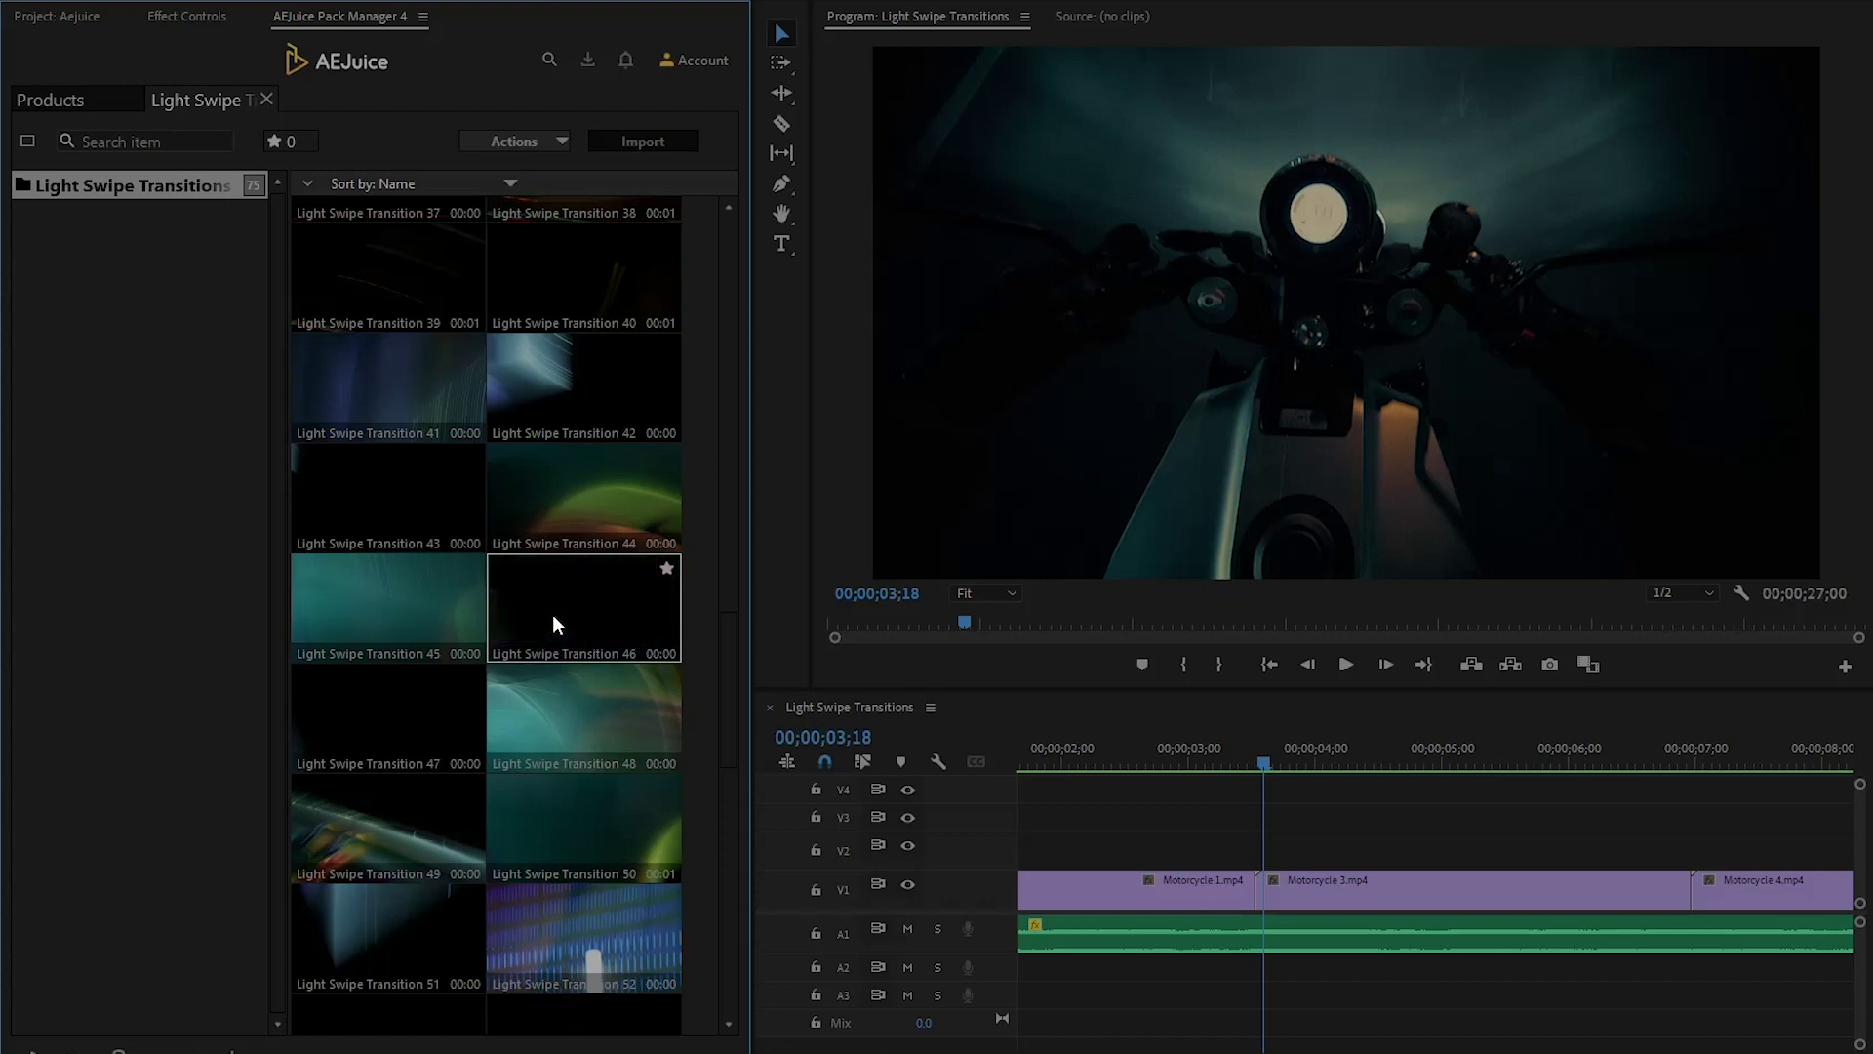
drag(552, 614, 1268, 834)
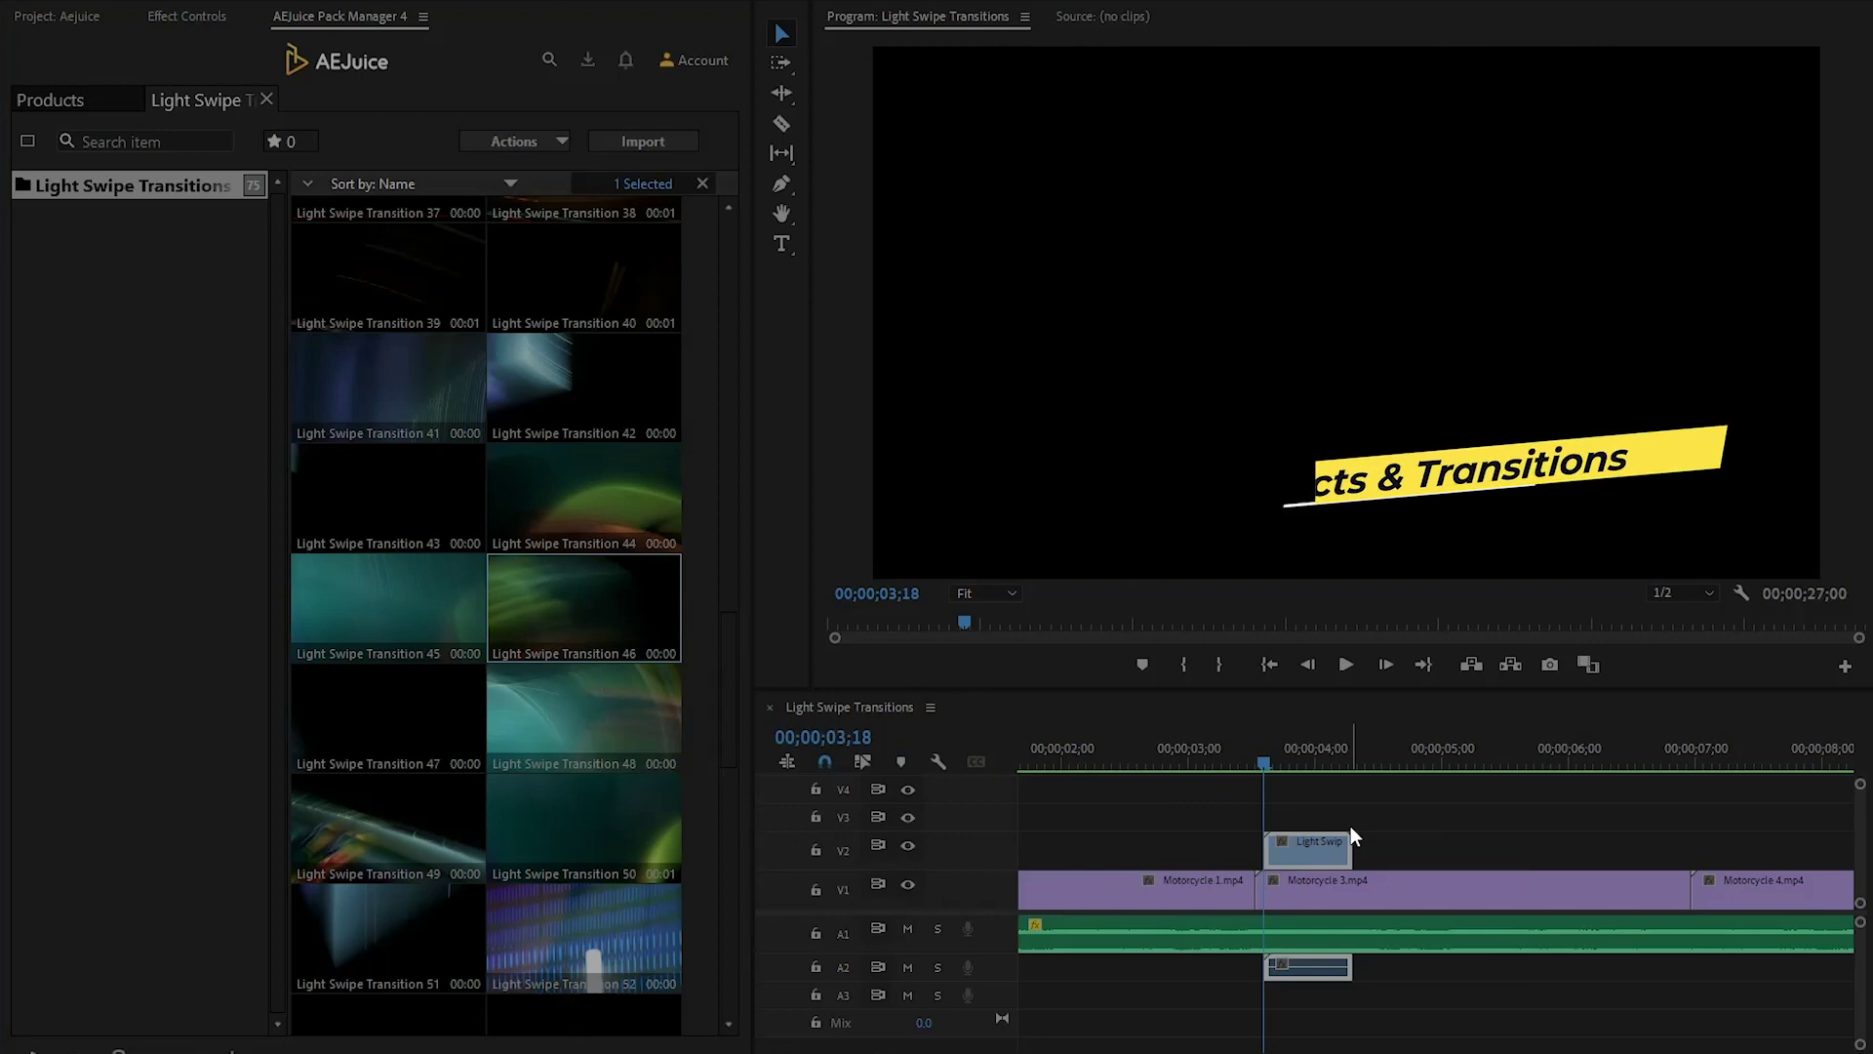
- Delete Transition 46's audio clip and centre the transition on V2 over the cut
click(1318, 1015)
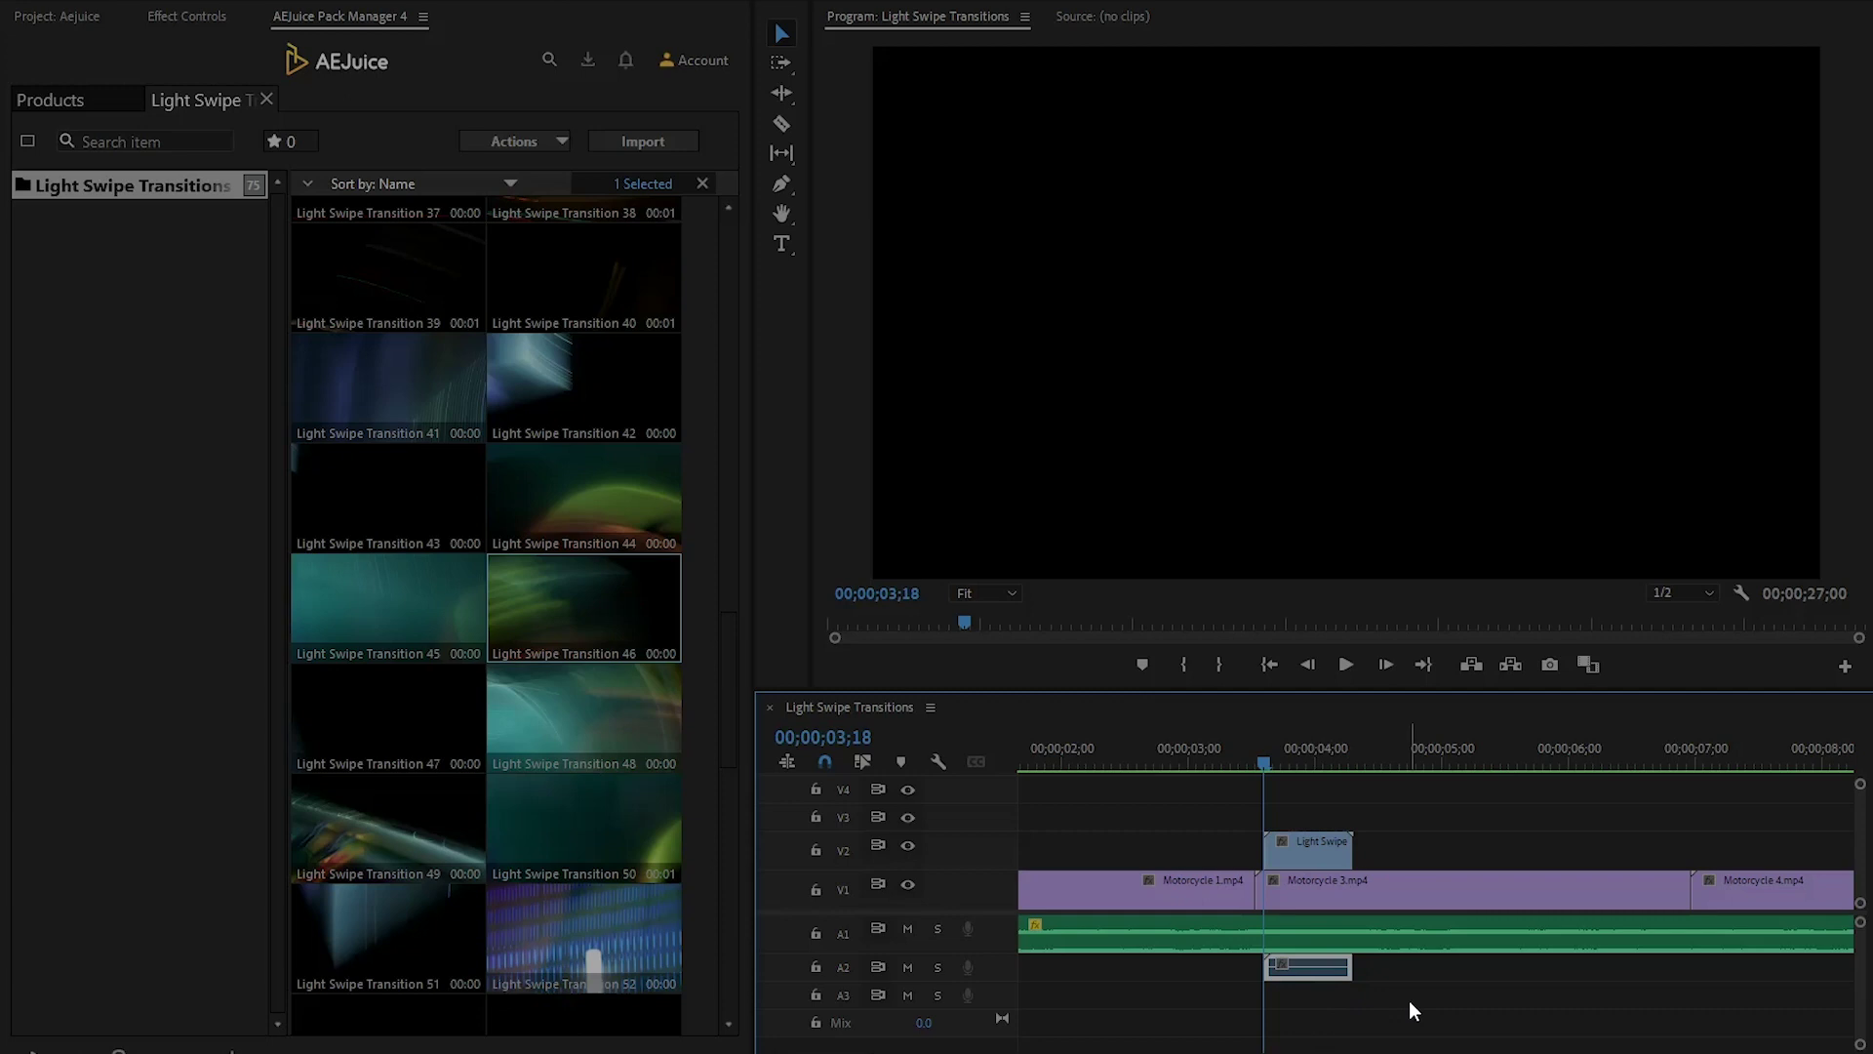
key(Delete)
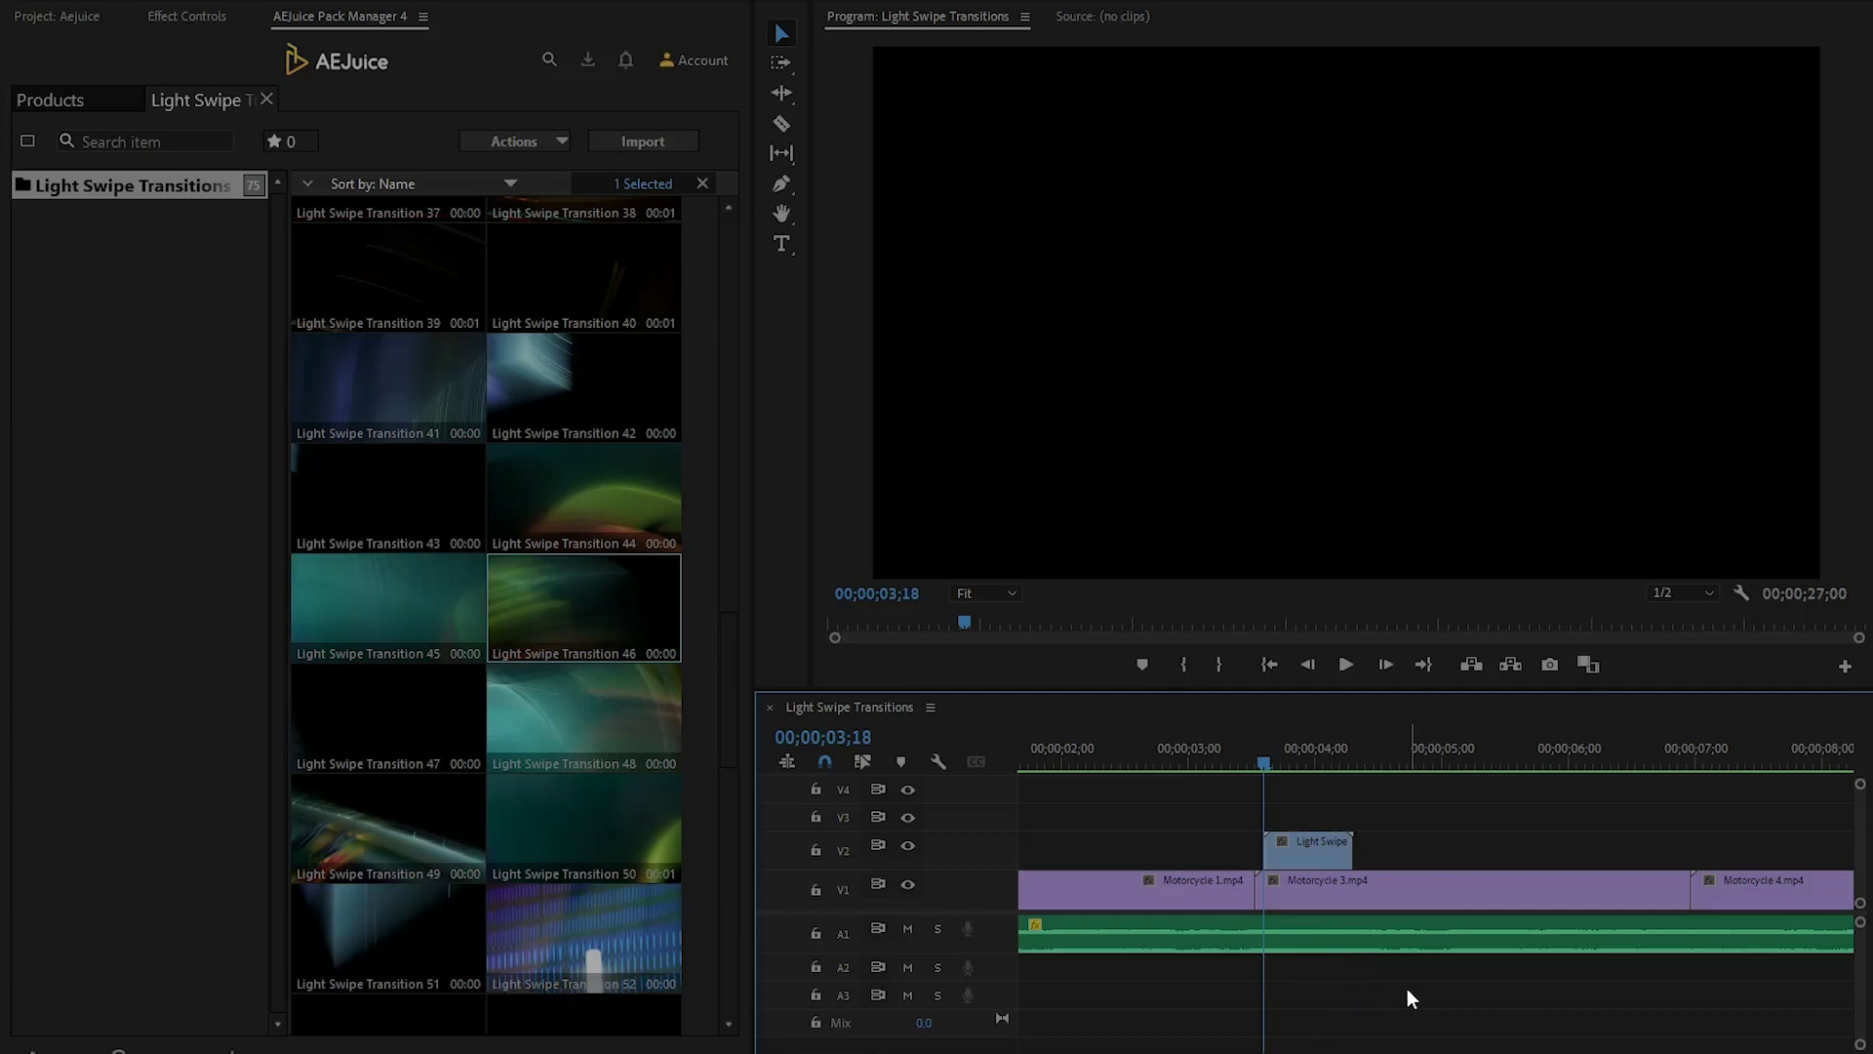
drag(1323, 851, 1272, 857)
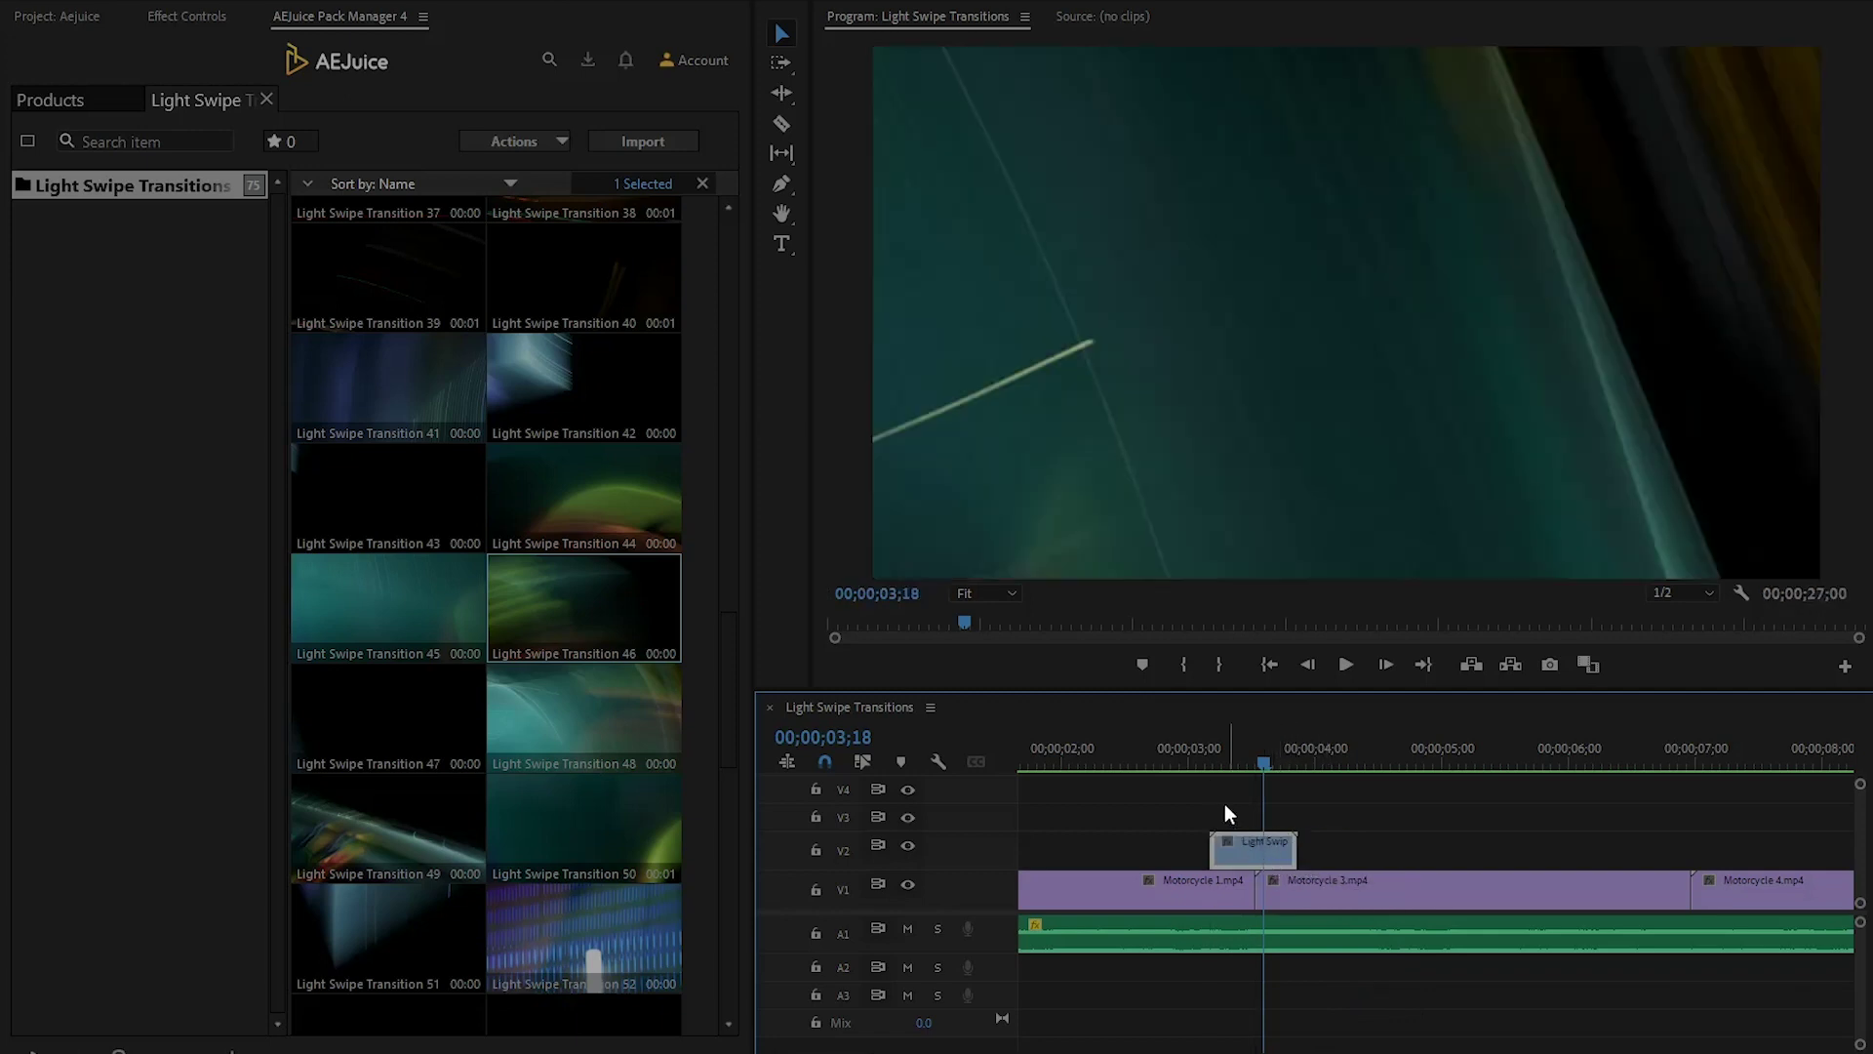
drag(1207, 759, 1103, 767)
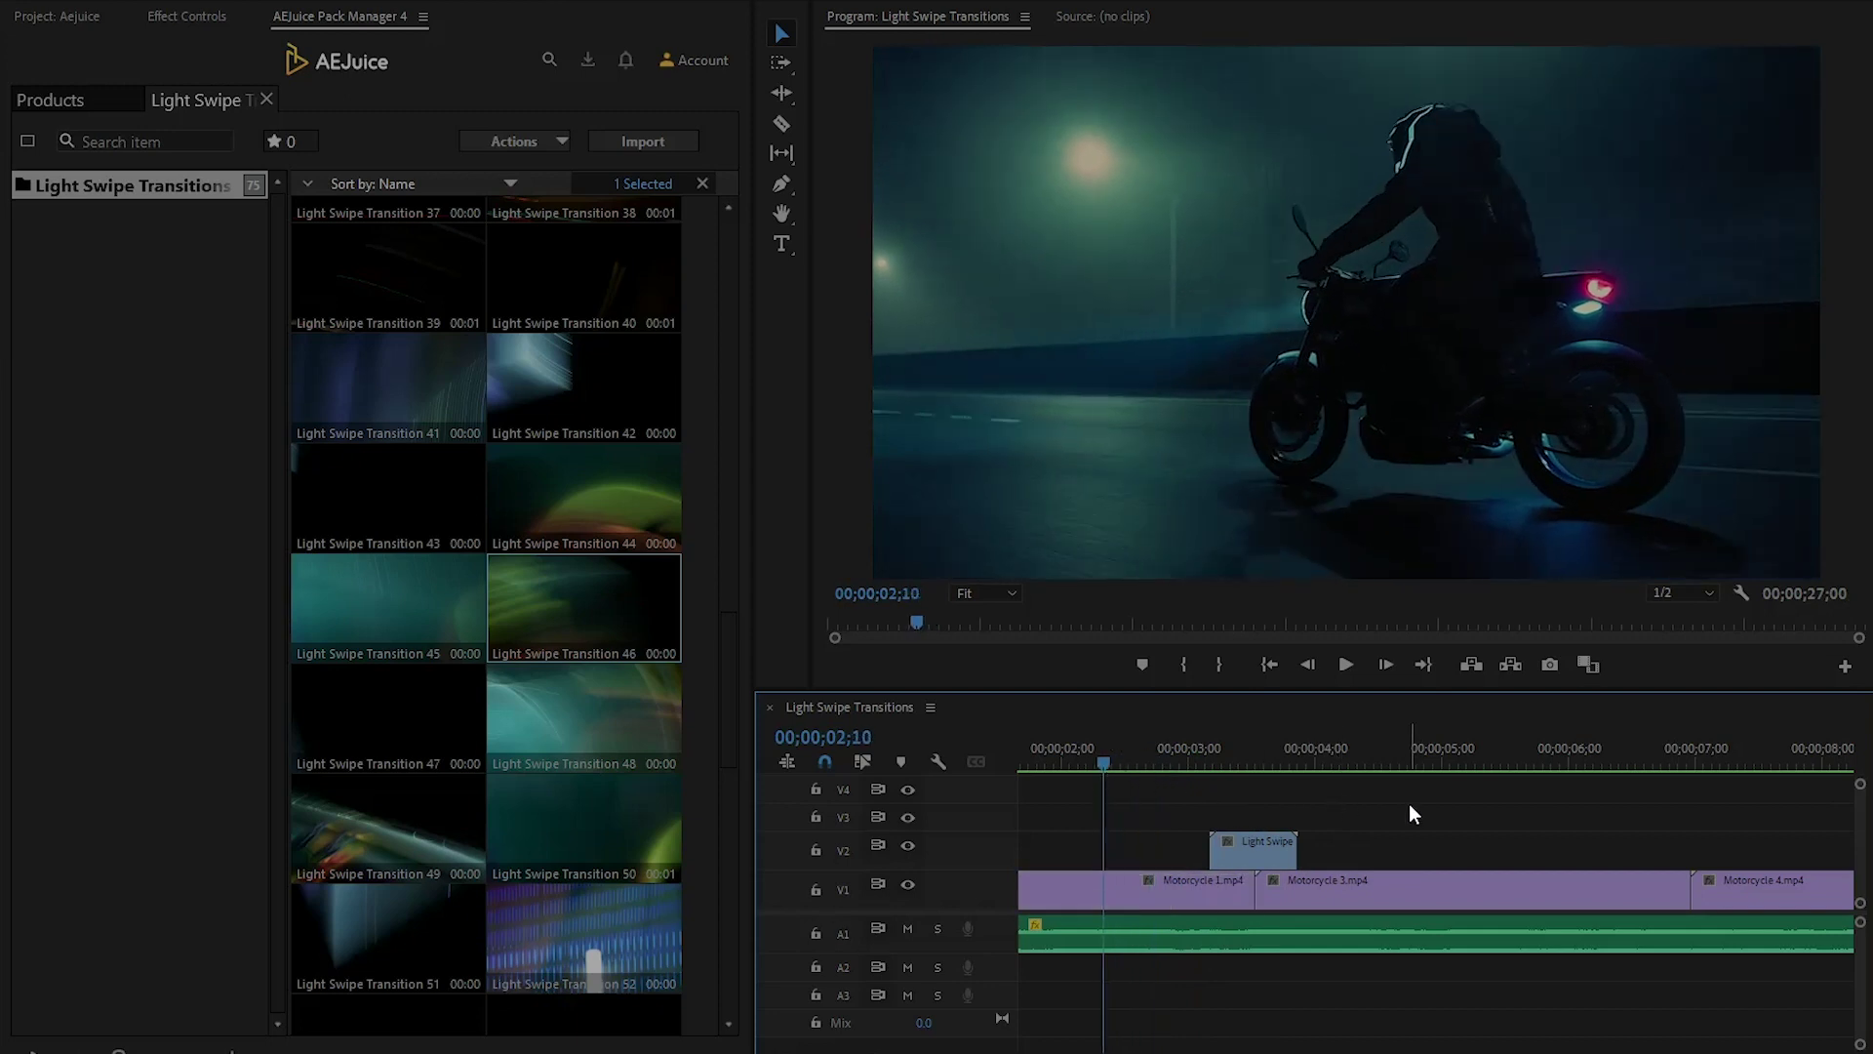
- Preview Transition 46, then move the playhead to the cut before Motorcycle 4
key(space)
key(space)
click(1138, 759)
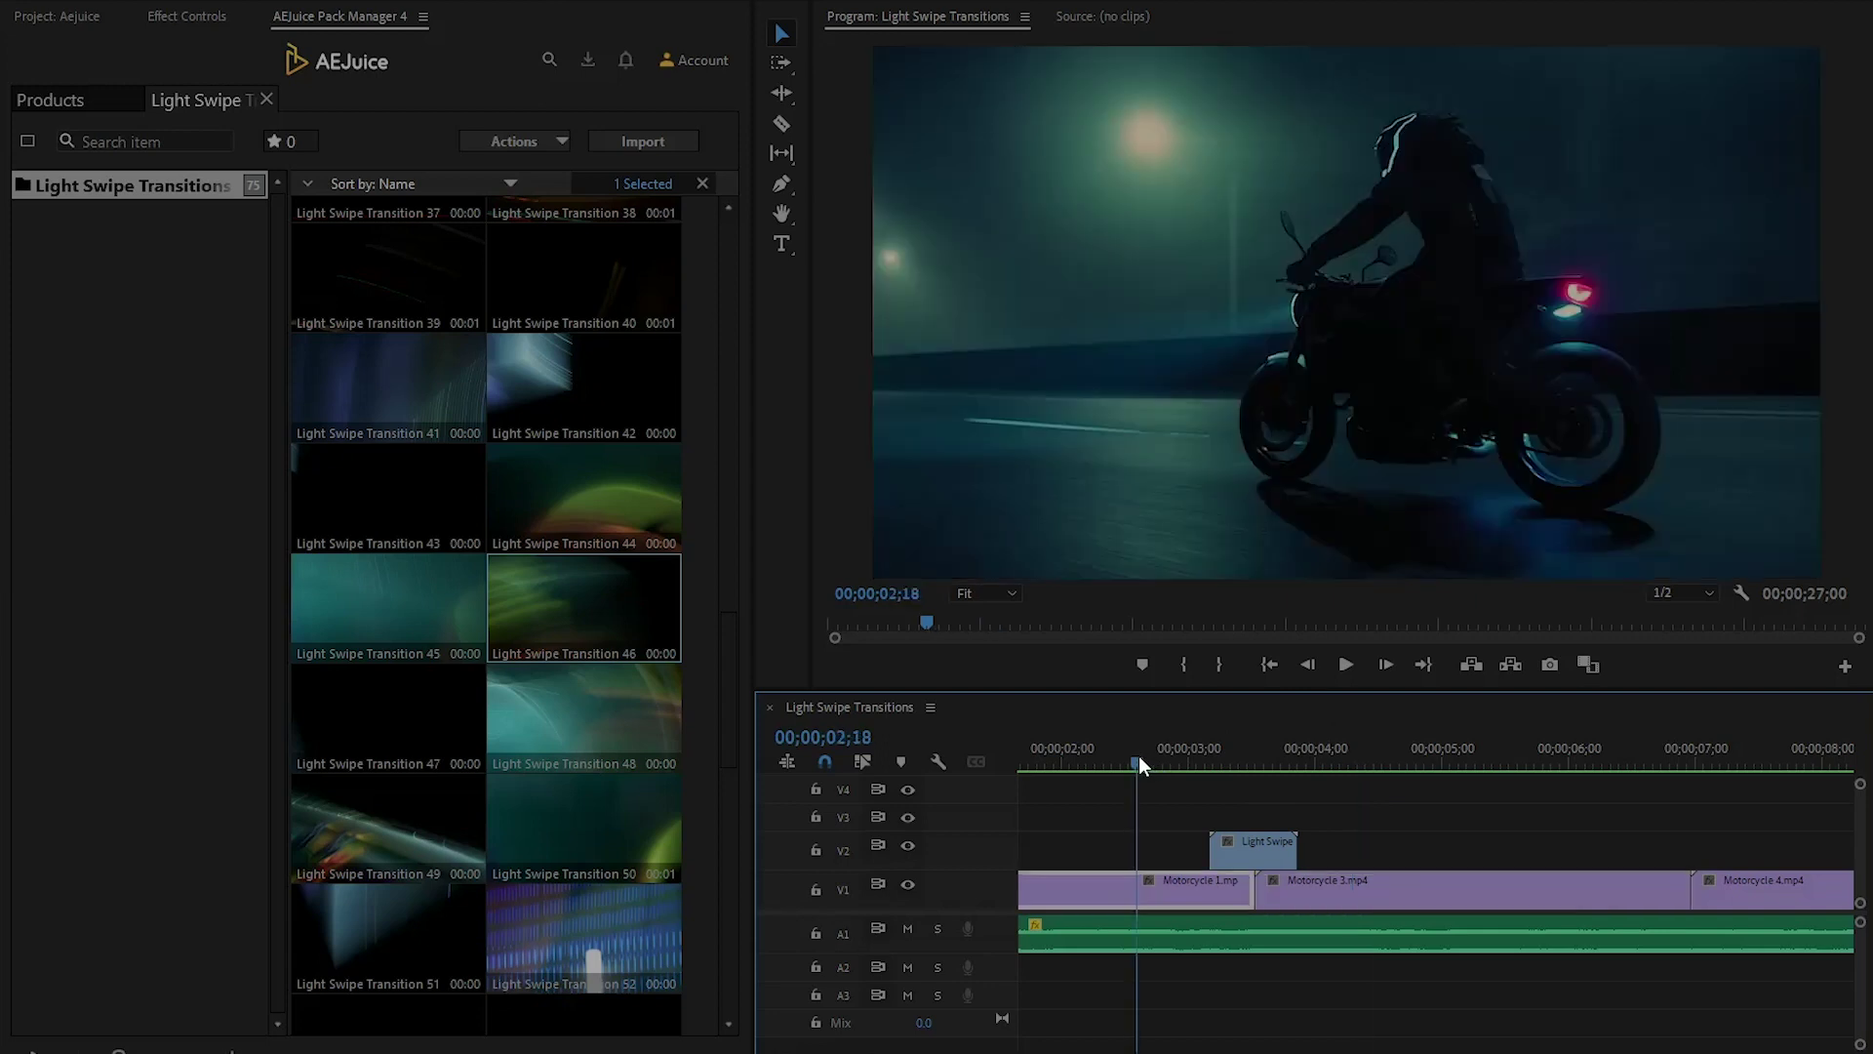
click(1496, 821)
key(space)
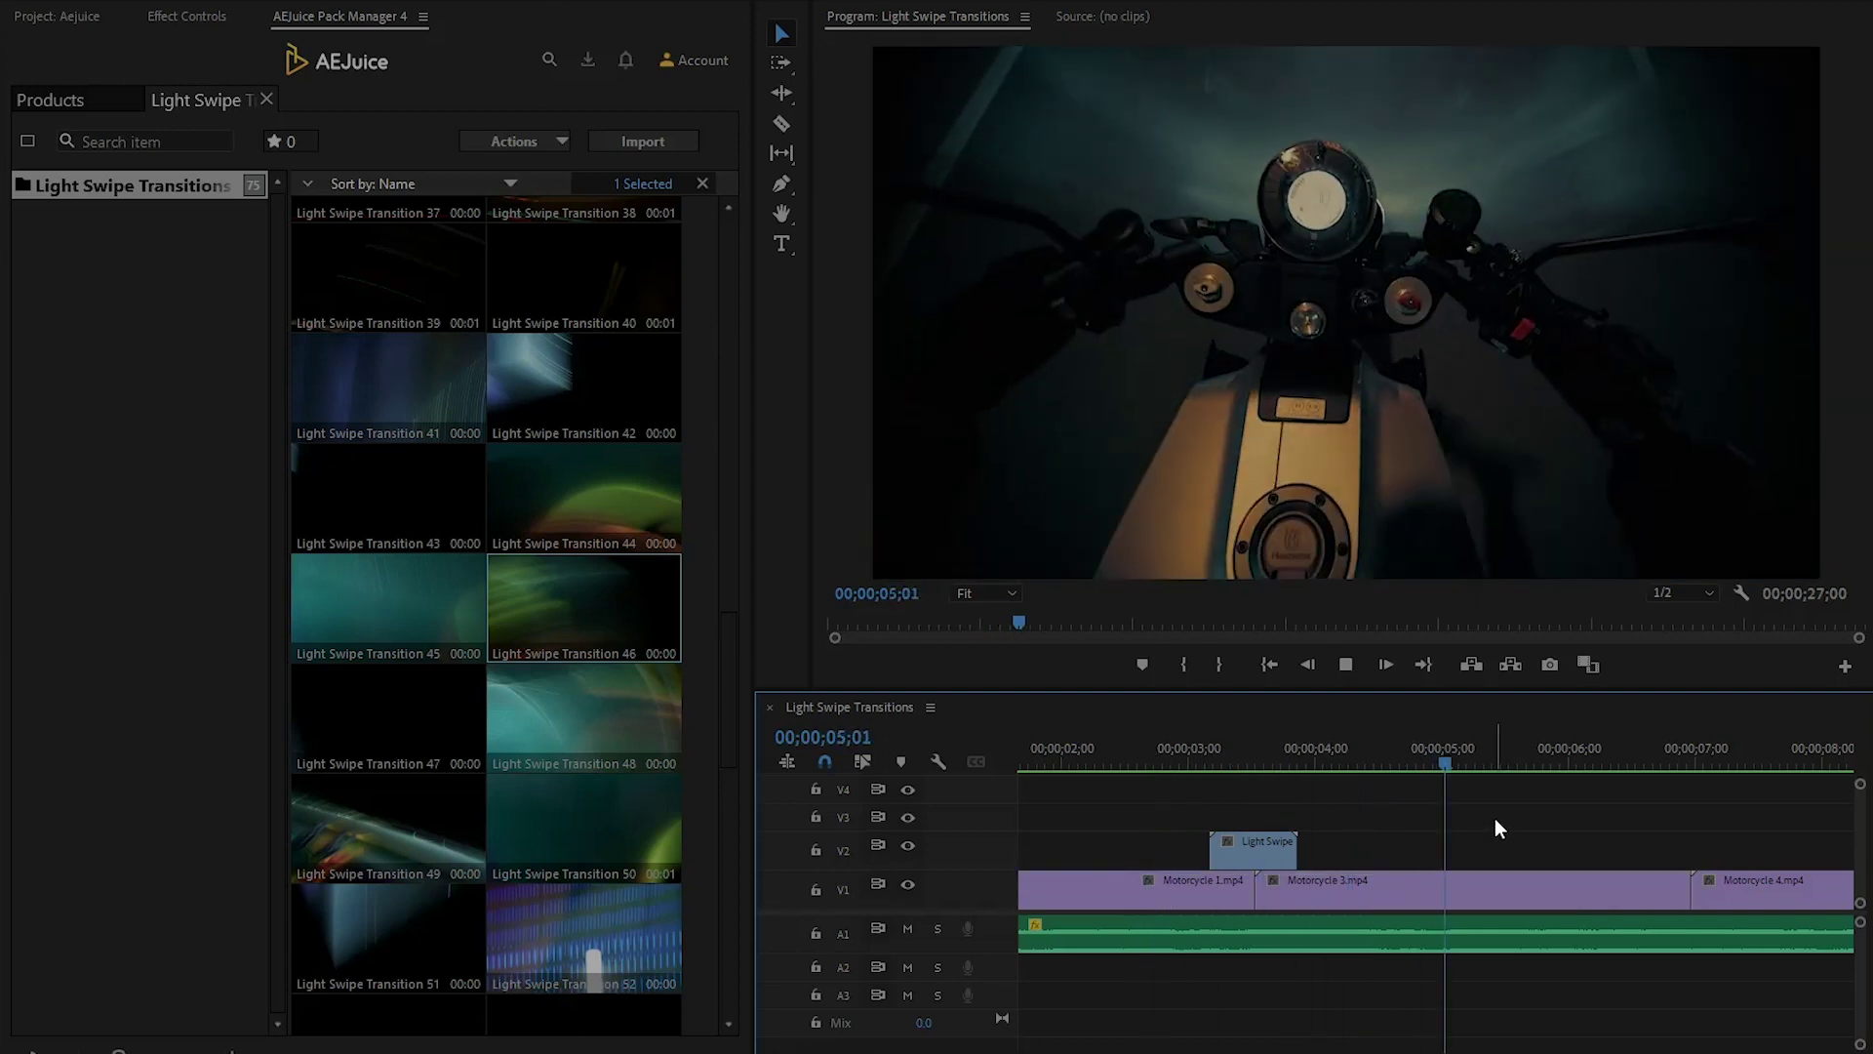
key(space)
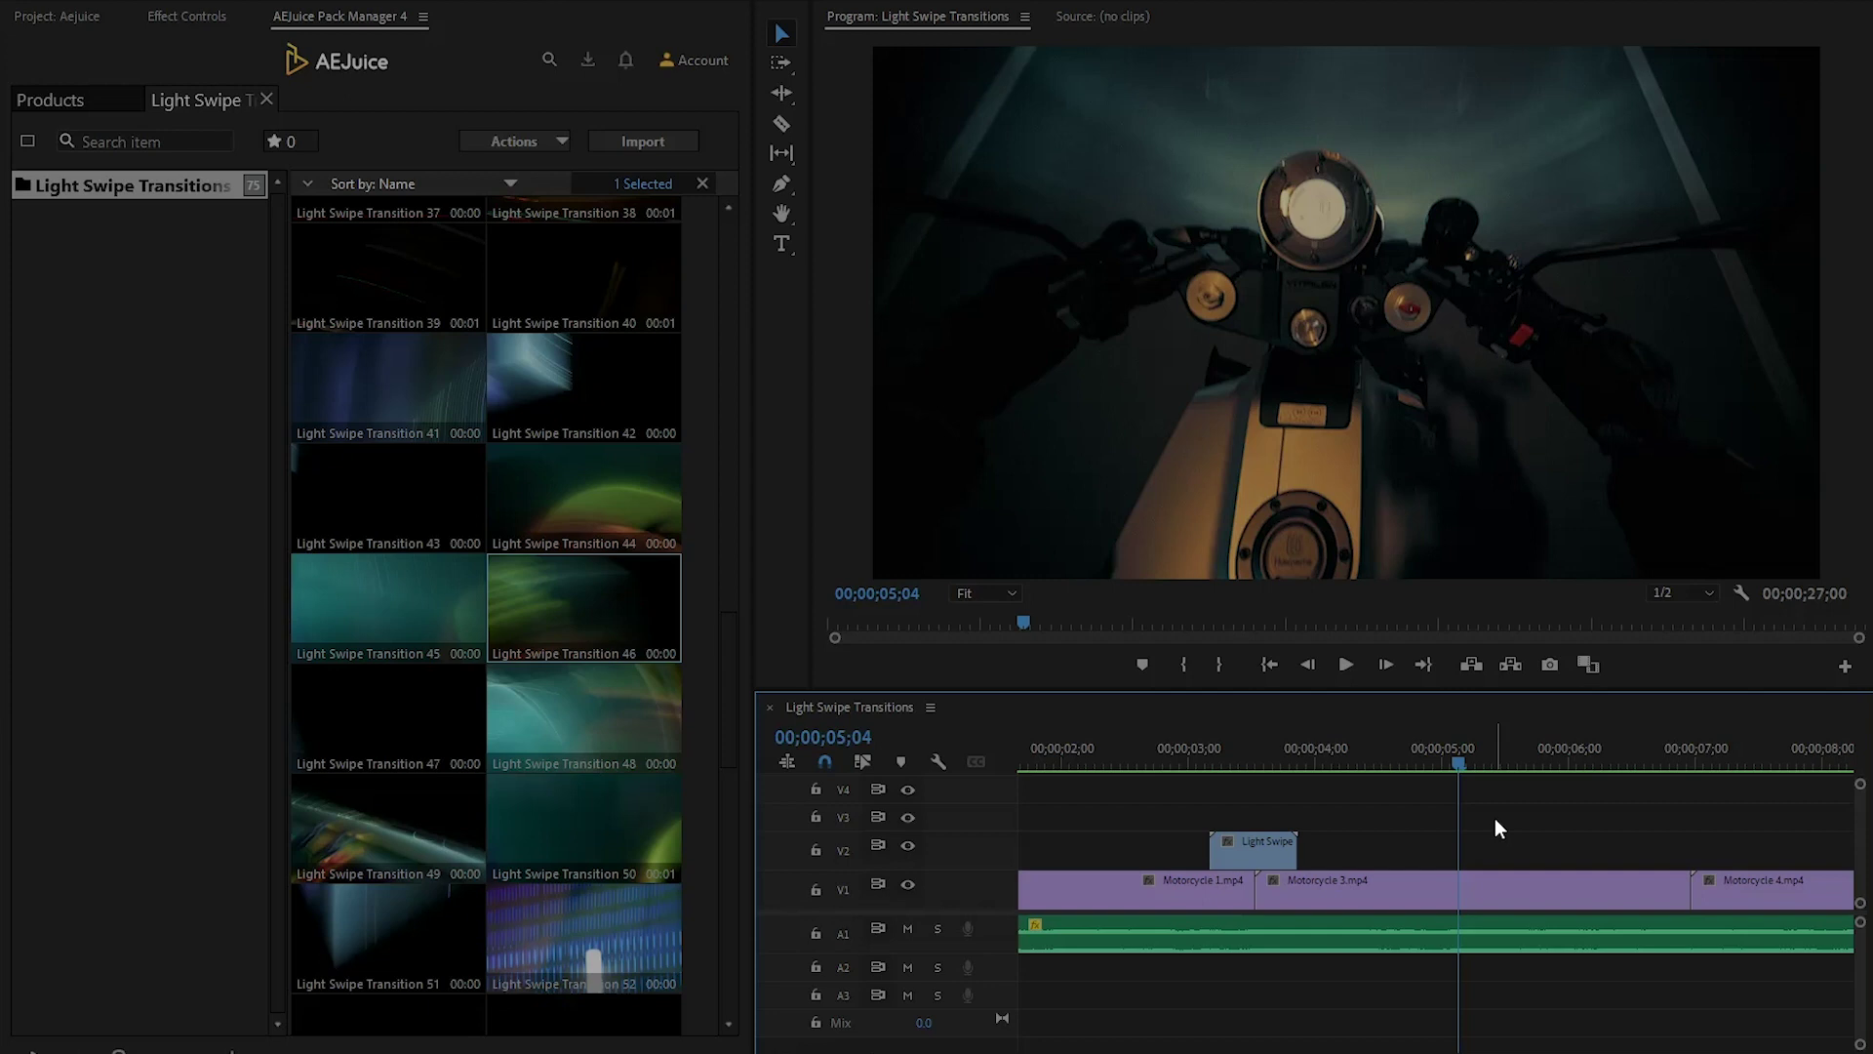
scroll(1499, 828, down, 4)
mouse_move(1537, 753)
mouse_down()
mouse_move(1576, 753)
mouse_move(1561, 754)
mouse_up()
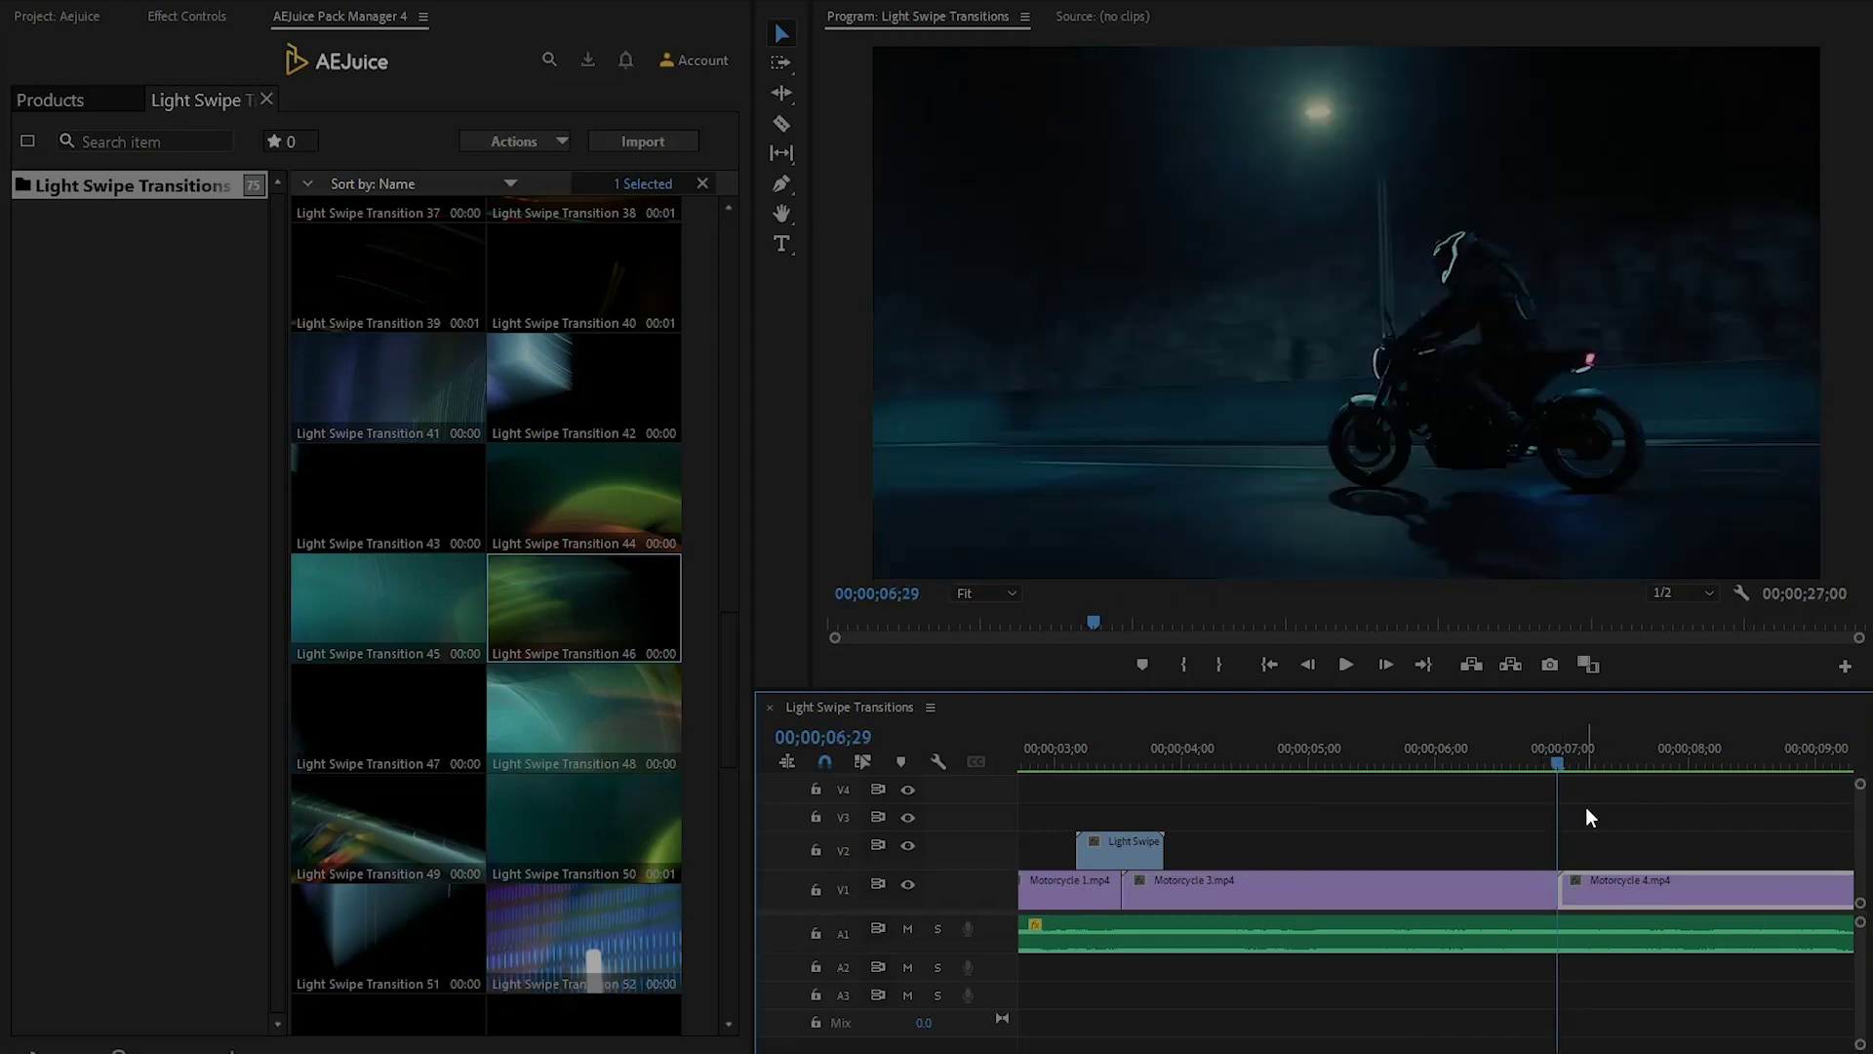
- Add Light Swipe Transition 52 on V2 at the Motorcycle 4 cut, sliding it slightly earlier
drag(725, 651, 739, 710)
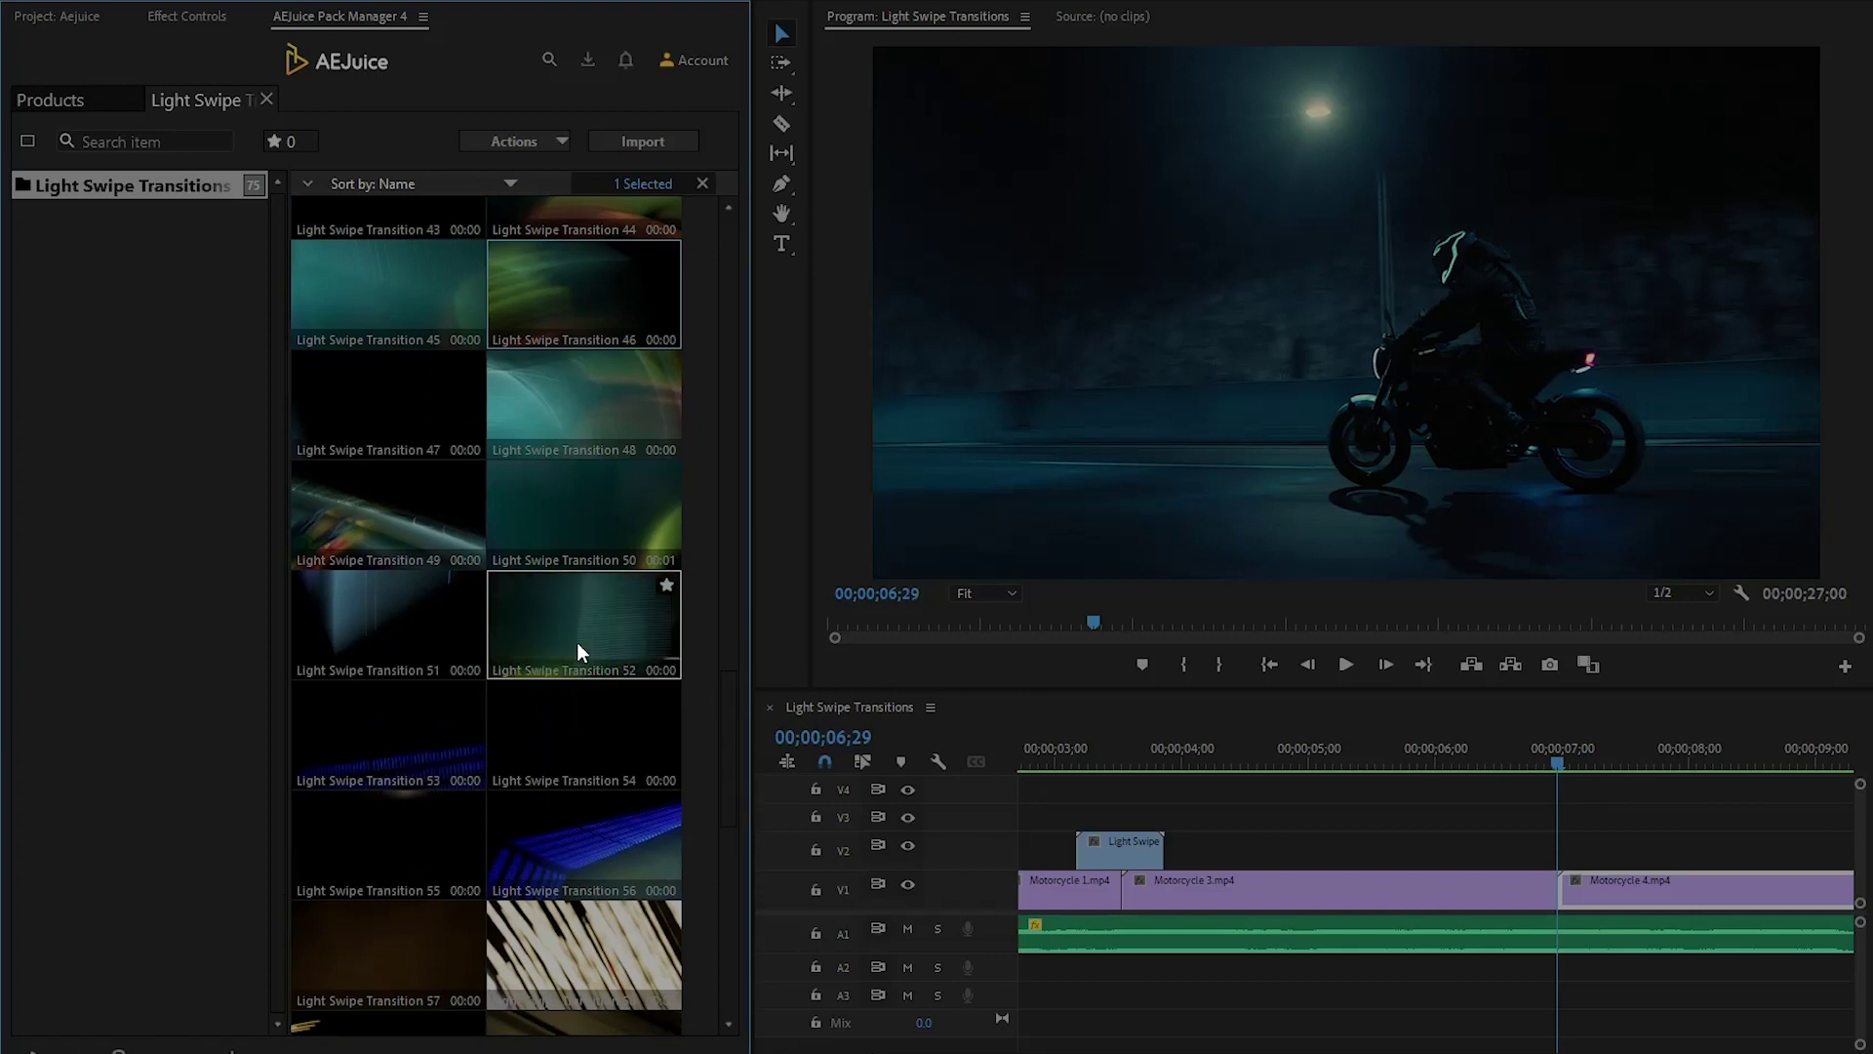
drag(576, 642, 1518, 818)
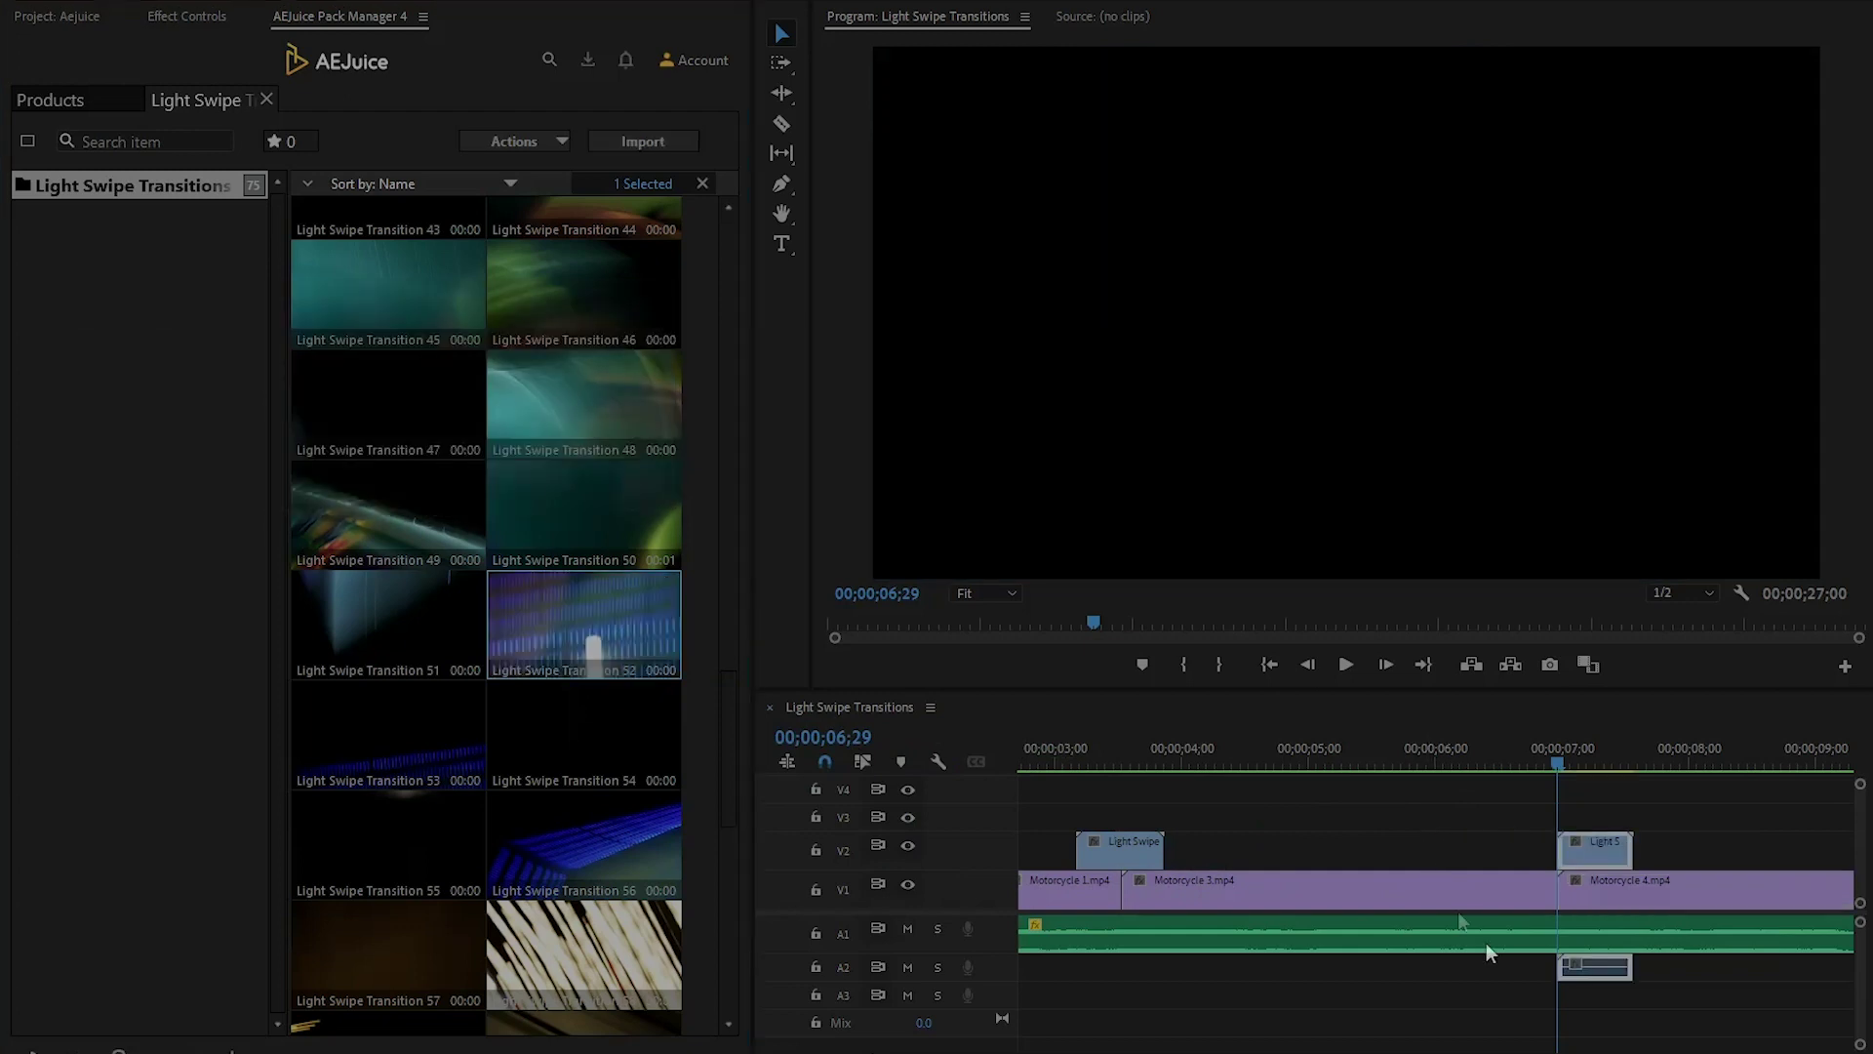
click(1602, 989)
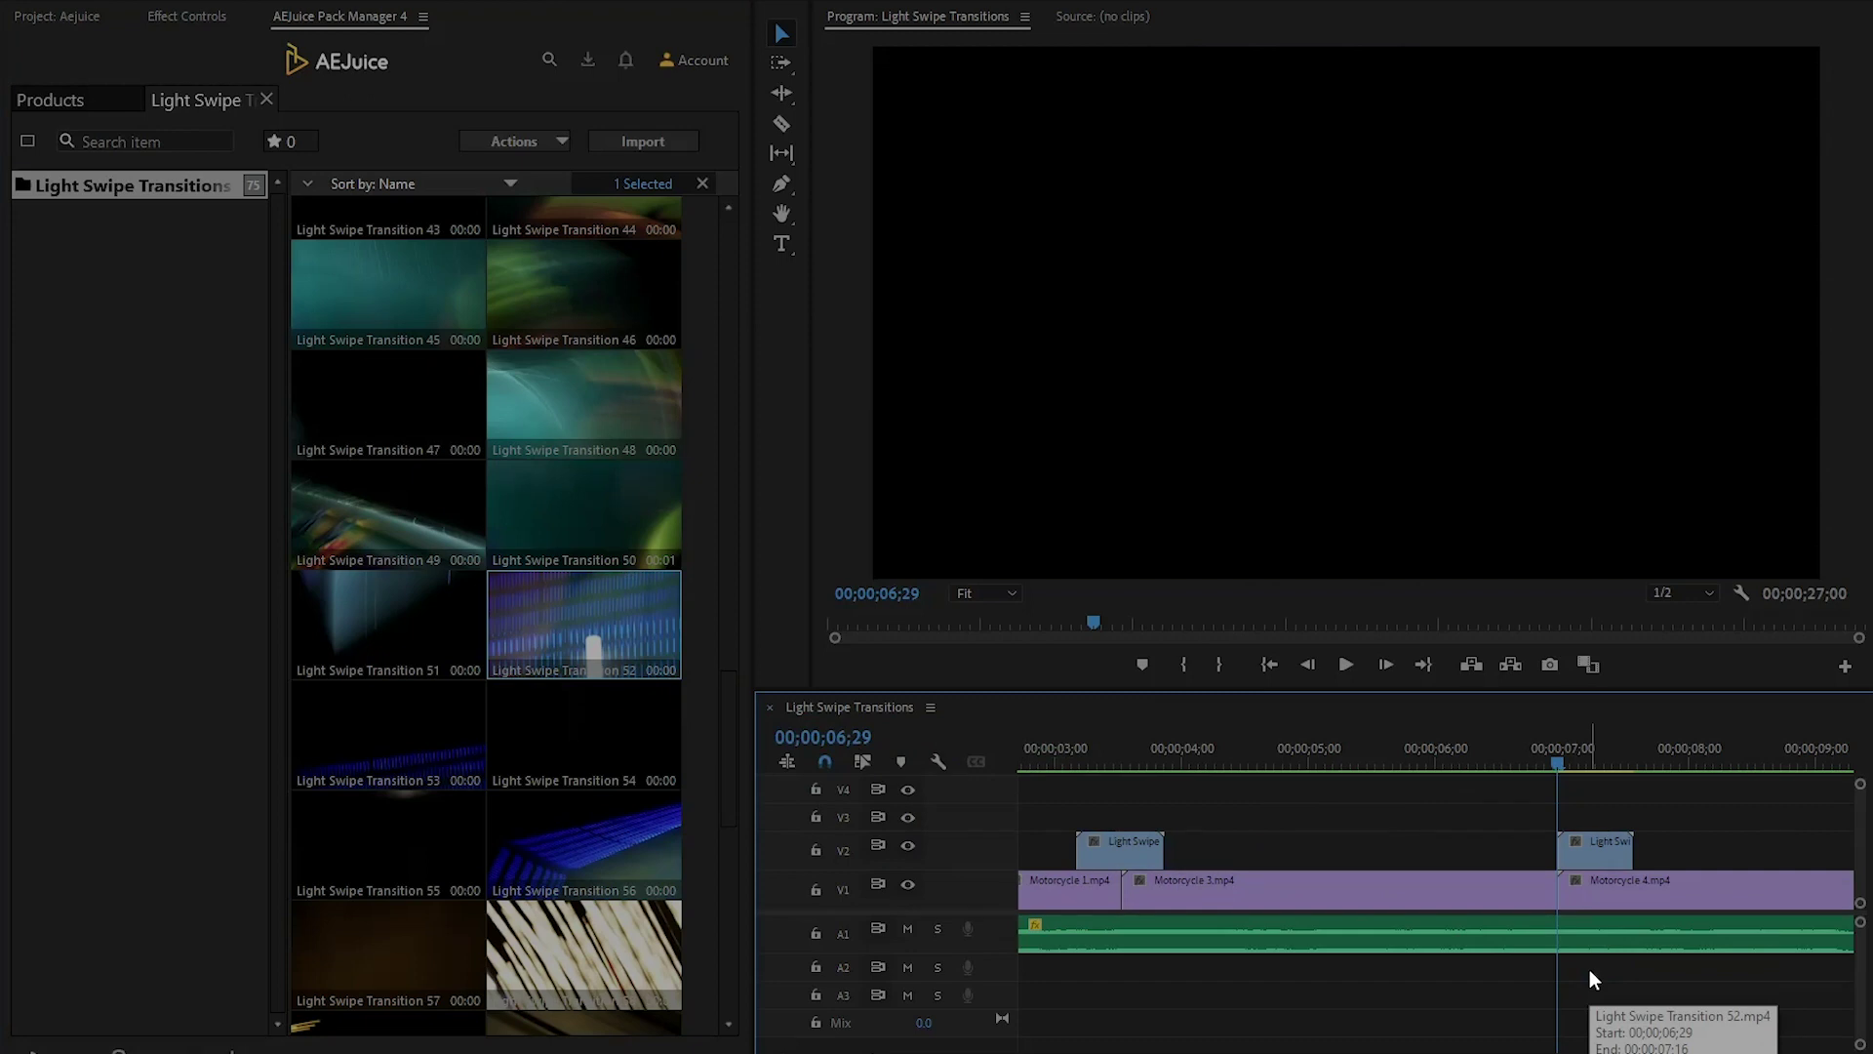
drag(1608, 863, 1566, 857)
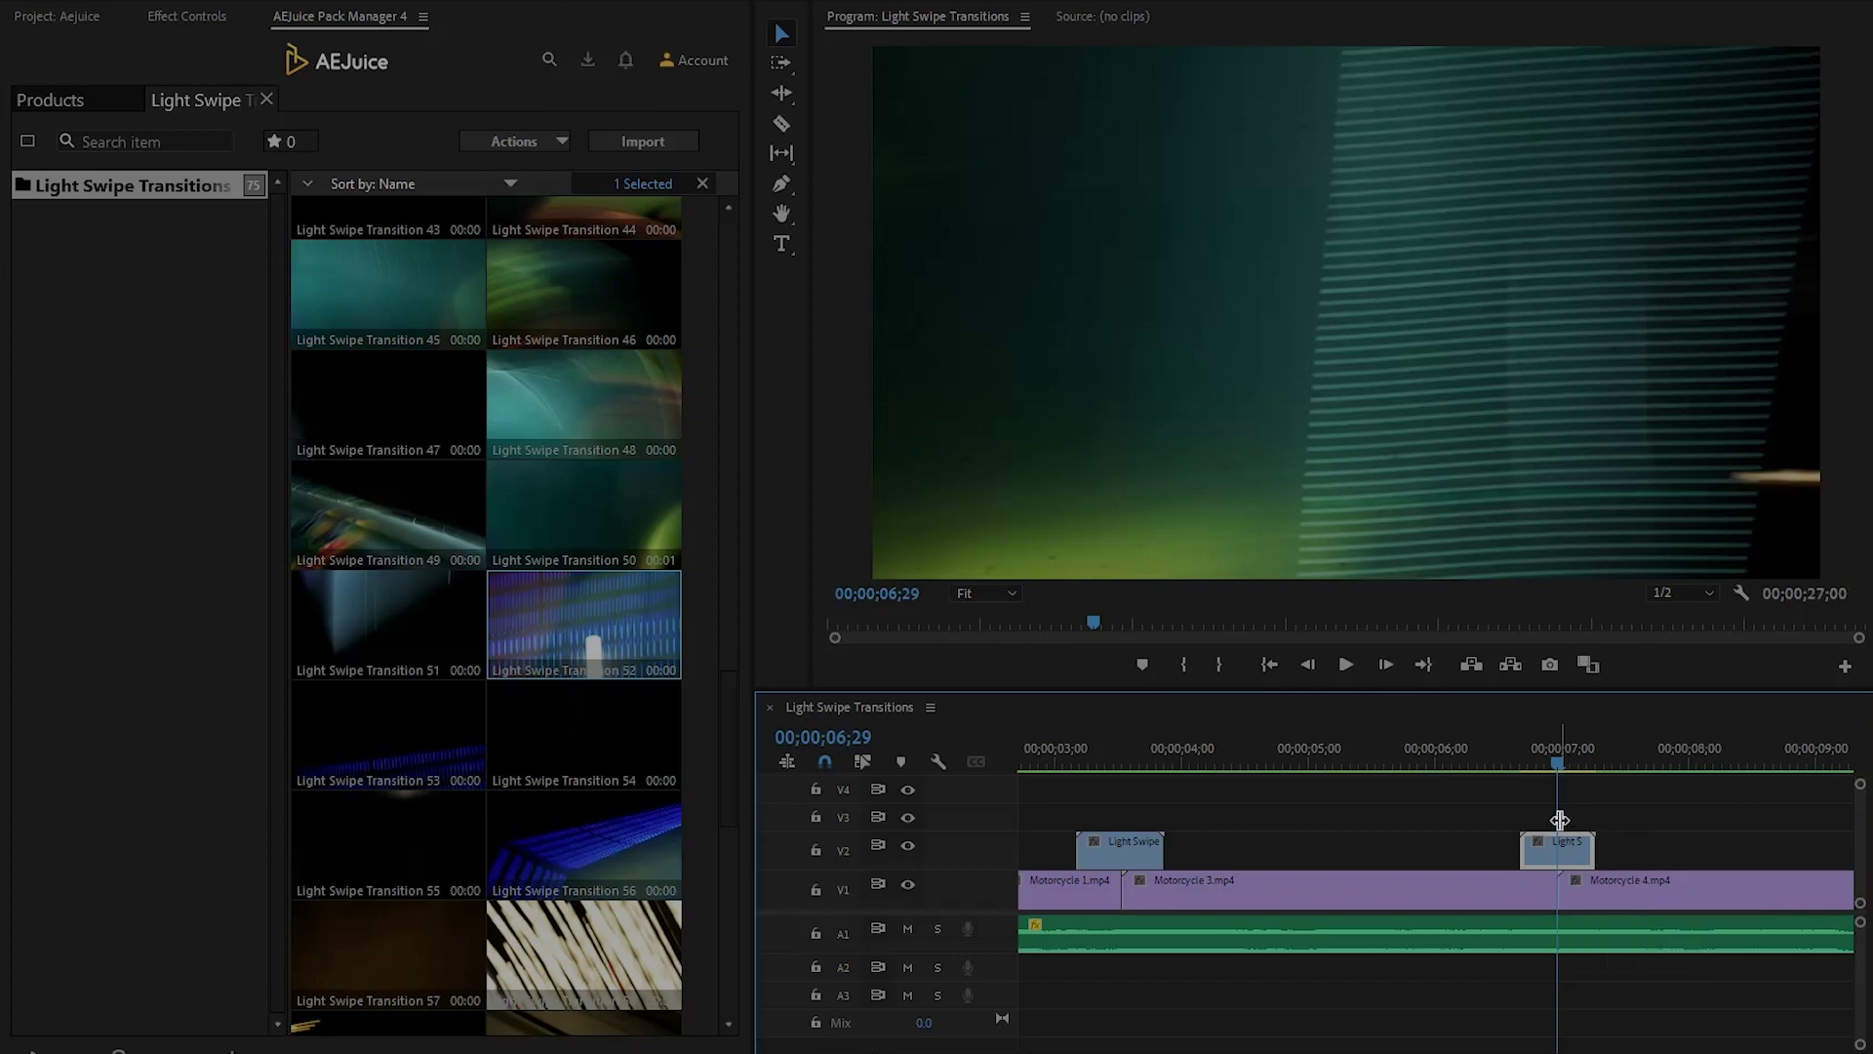
- Play back Transition 52 and select its clip
scroll(1559, 819, down, 4)
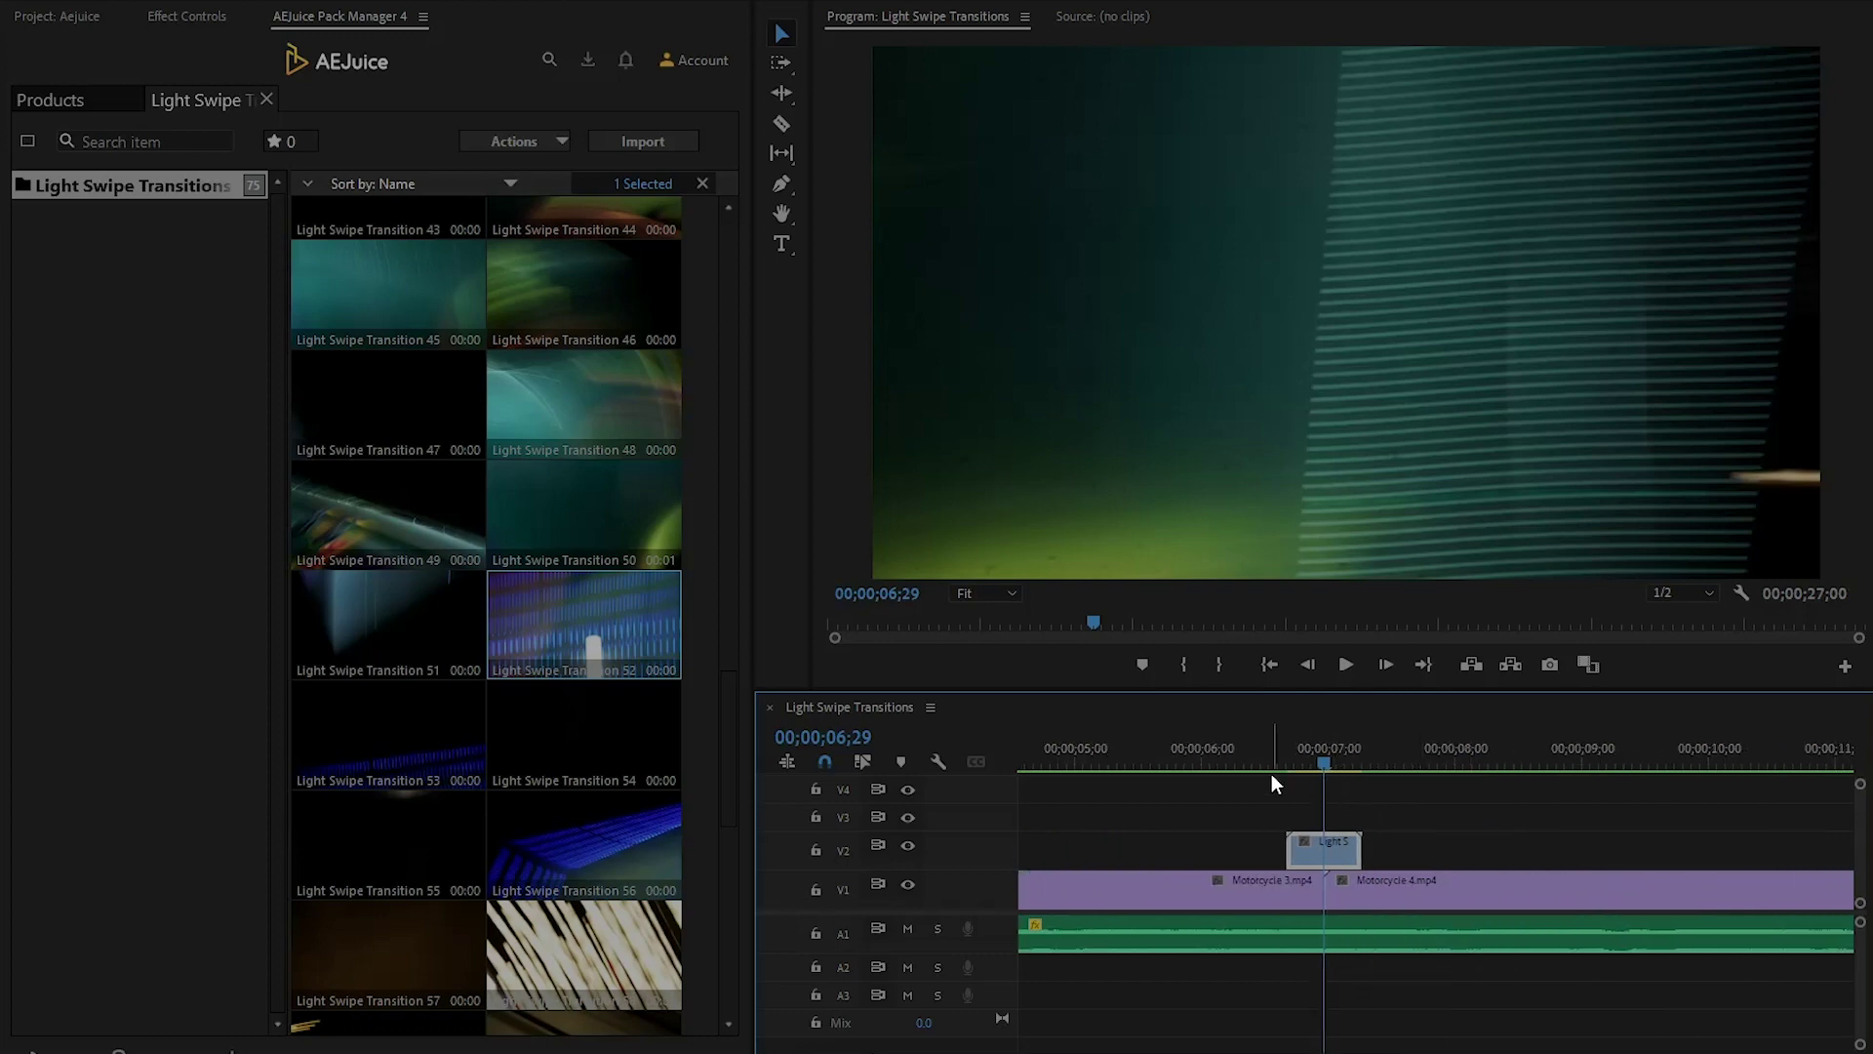
click(1233, 763)
key(space)
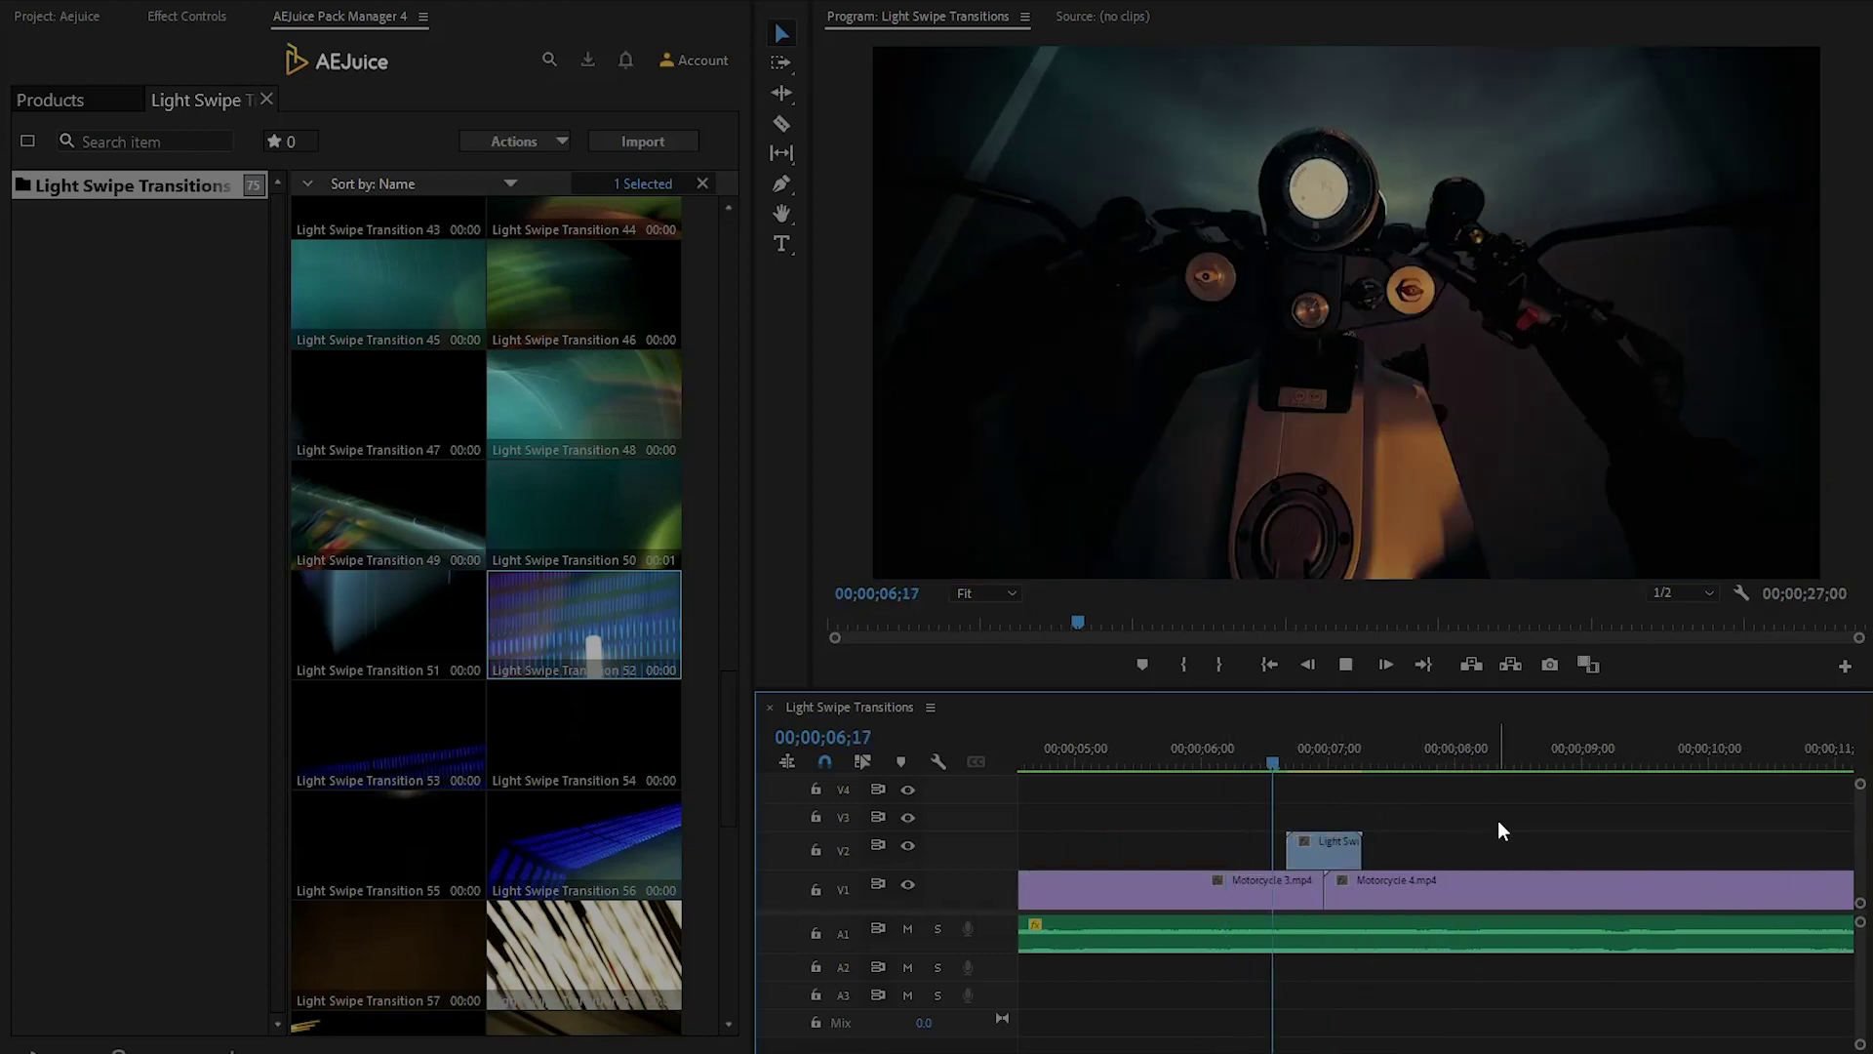
key(space)
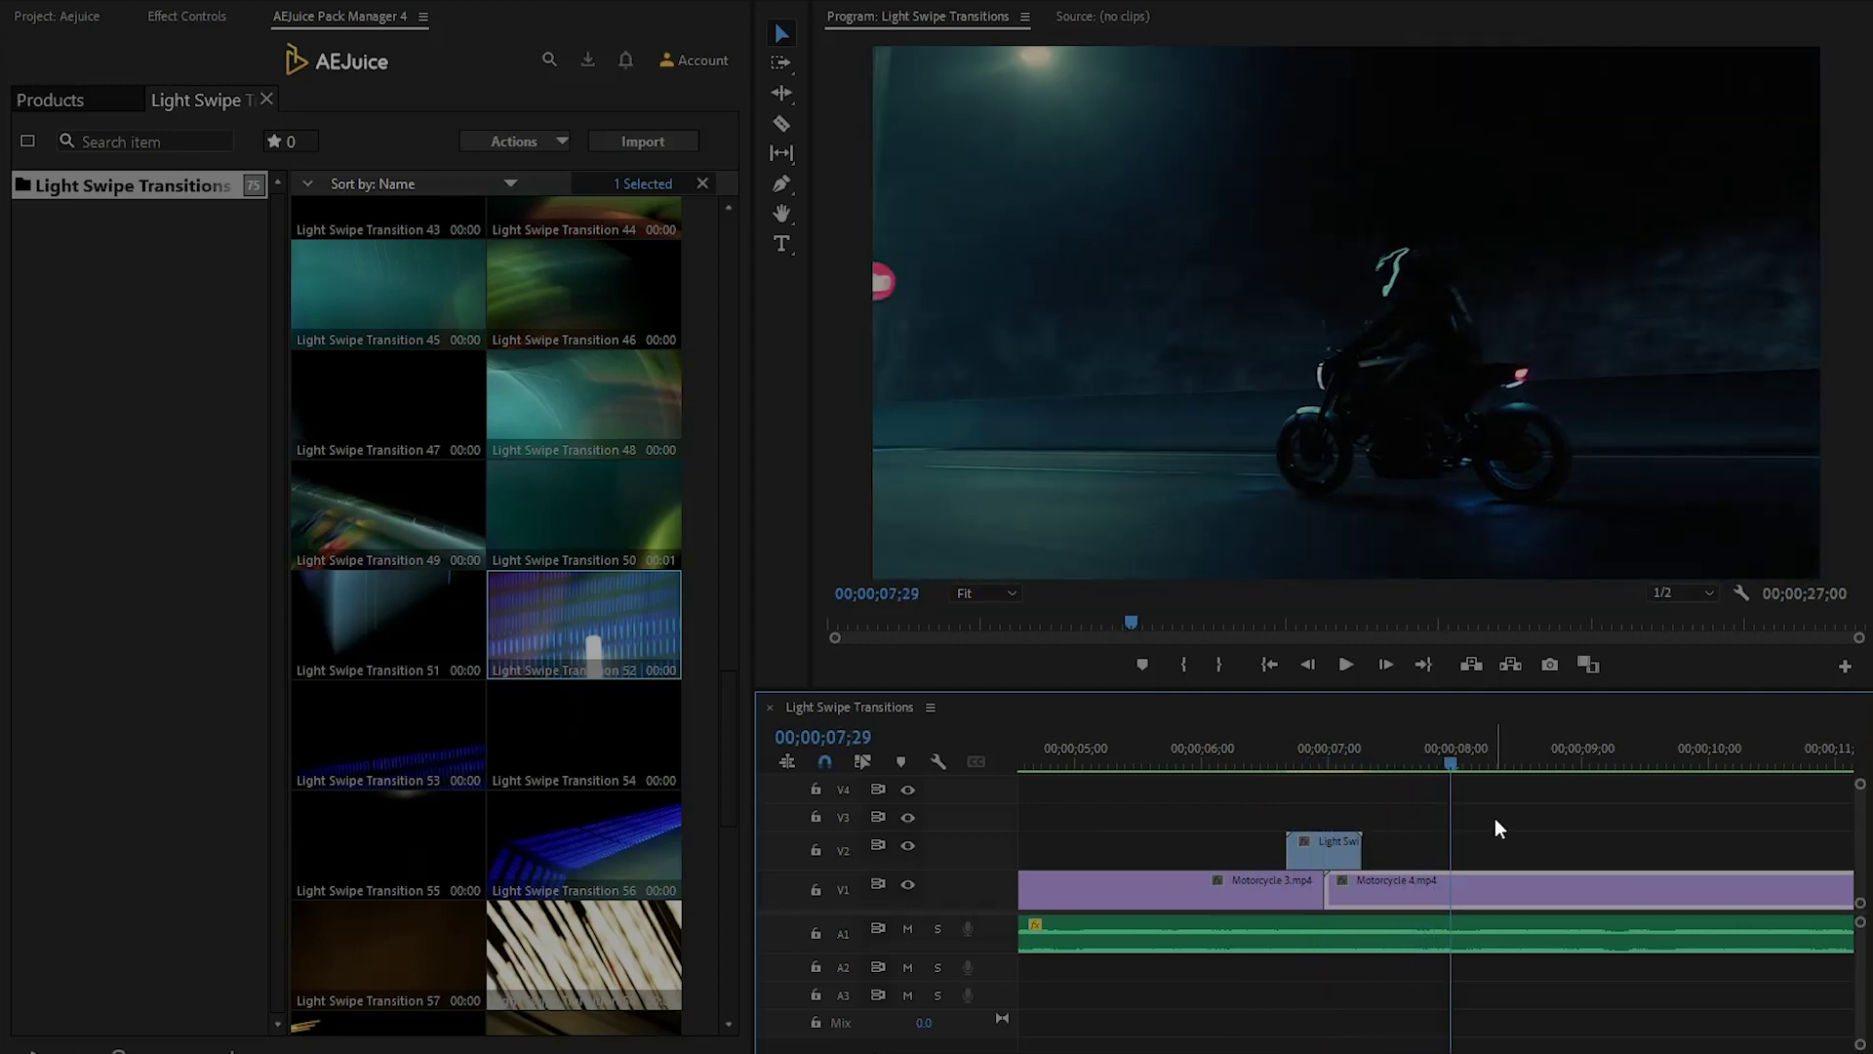
click(1336, 843)
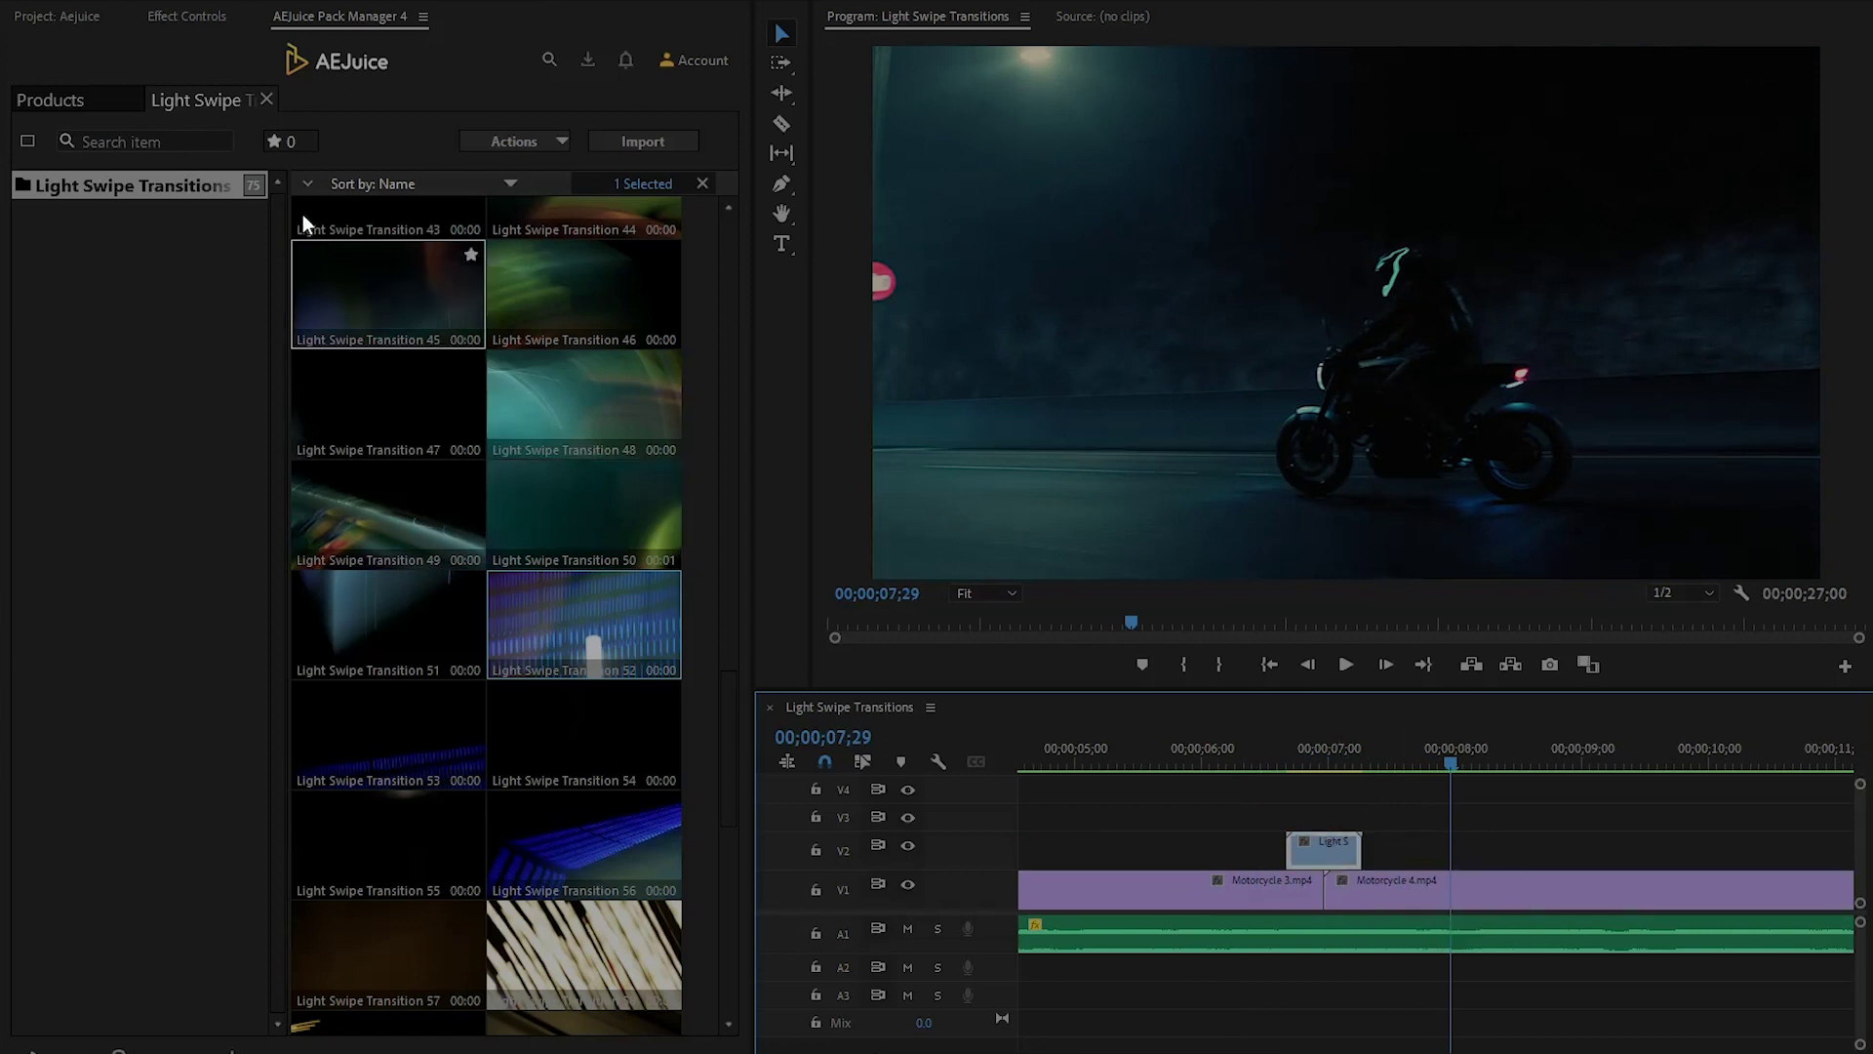
- Set Transition 52's blend mode to Linear Dodge (Add)
click(171, 14)
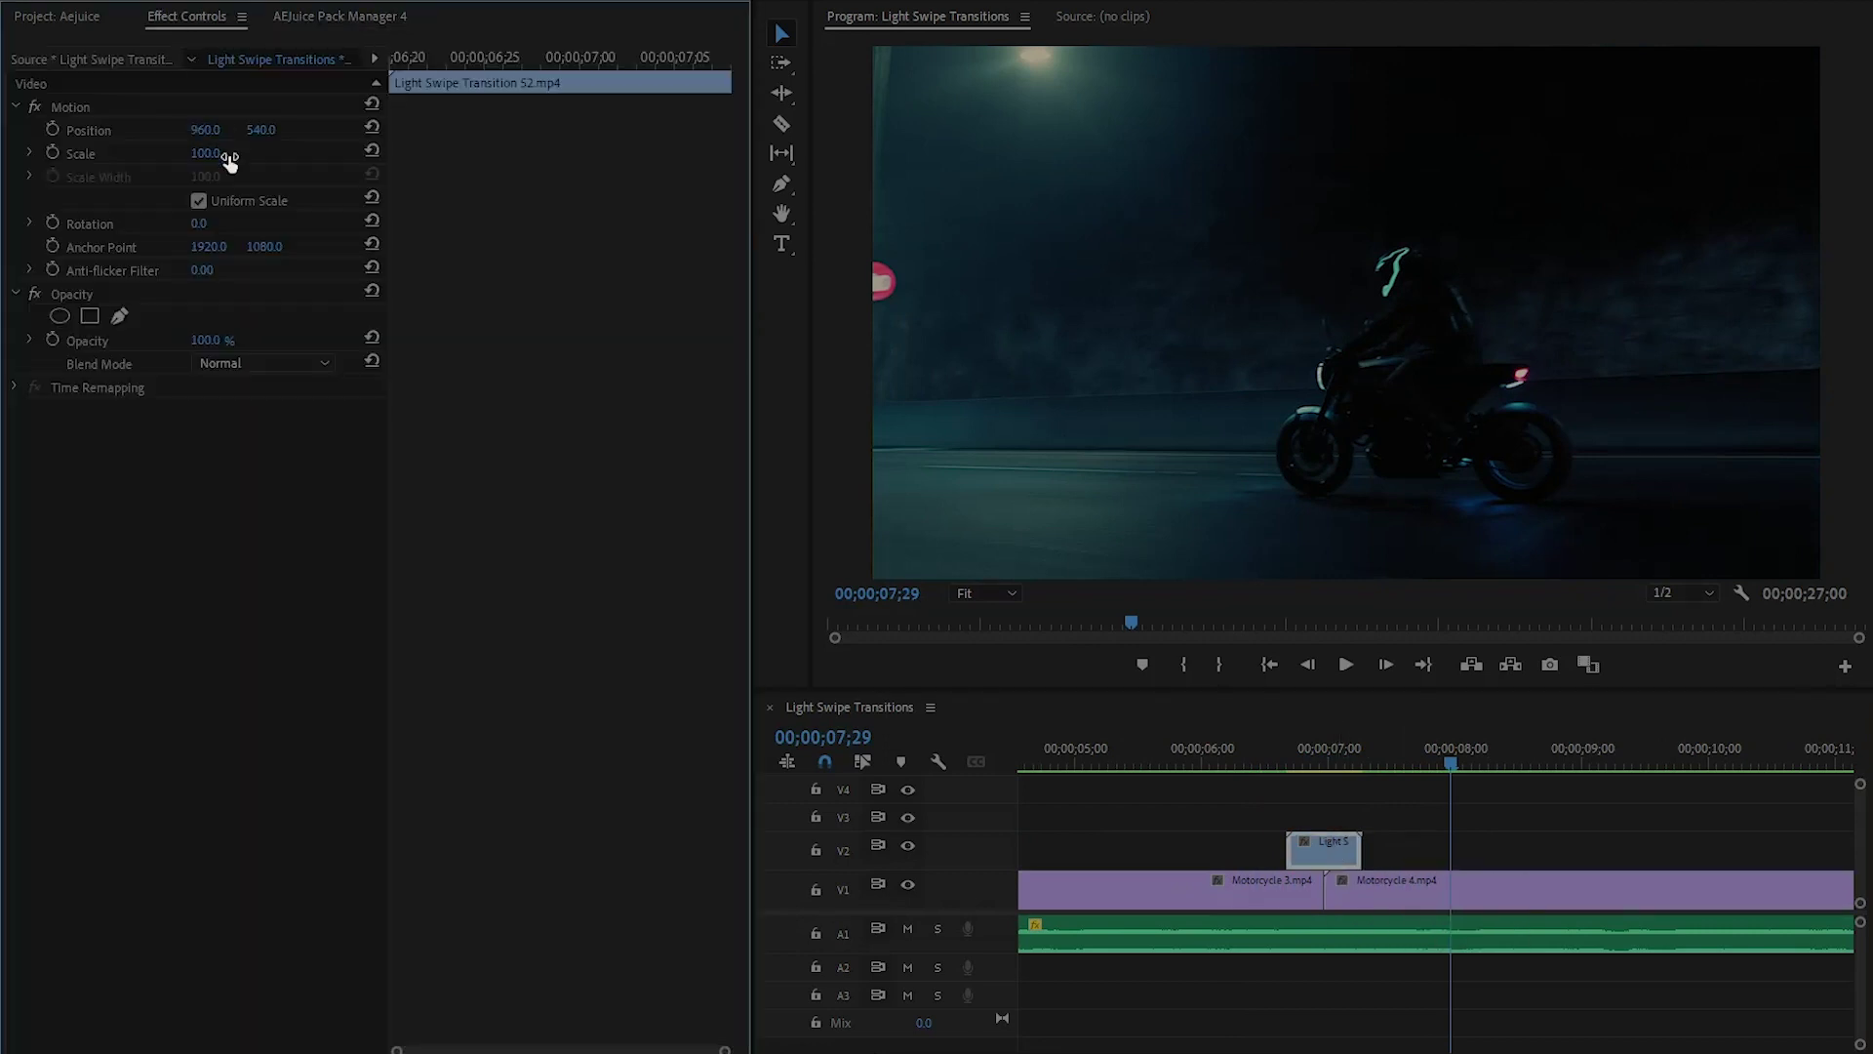
click(262, 359)
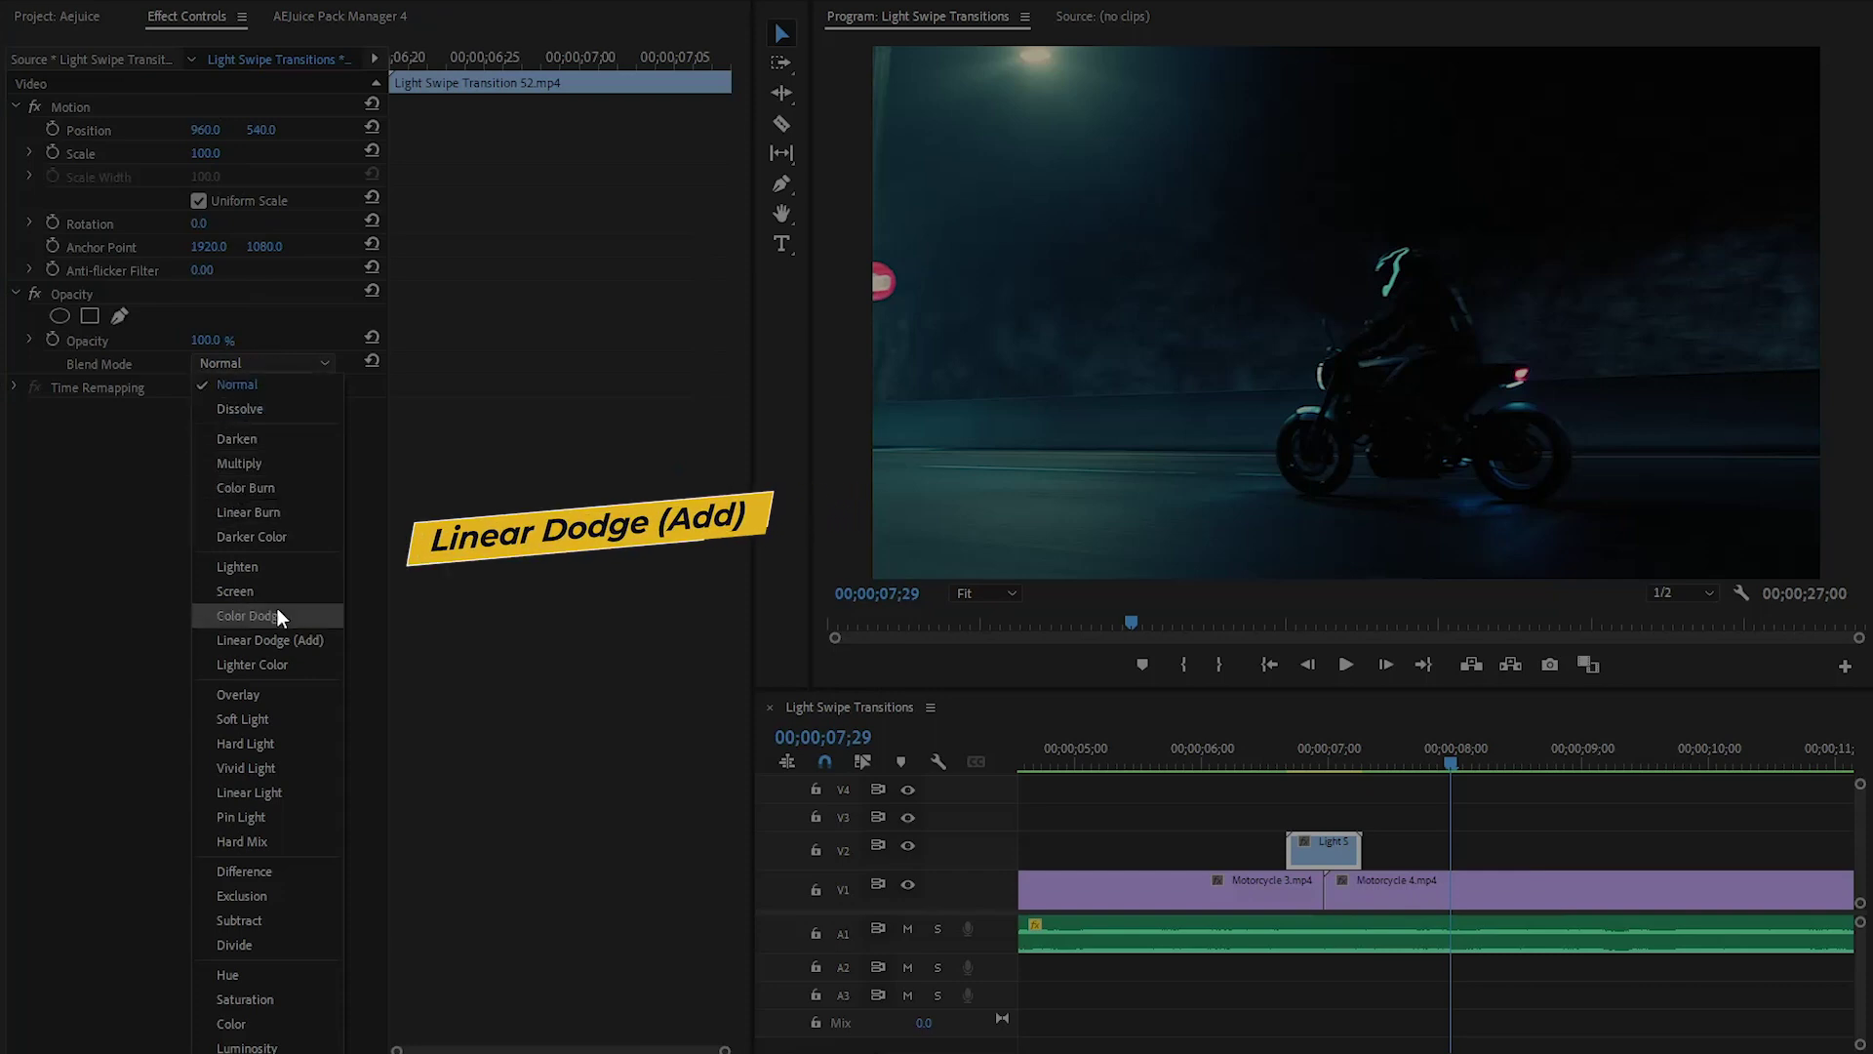
click(312, 640)
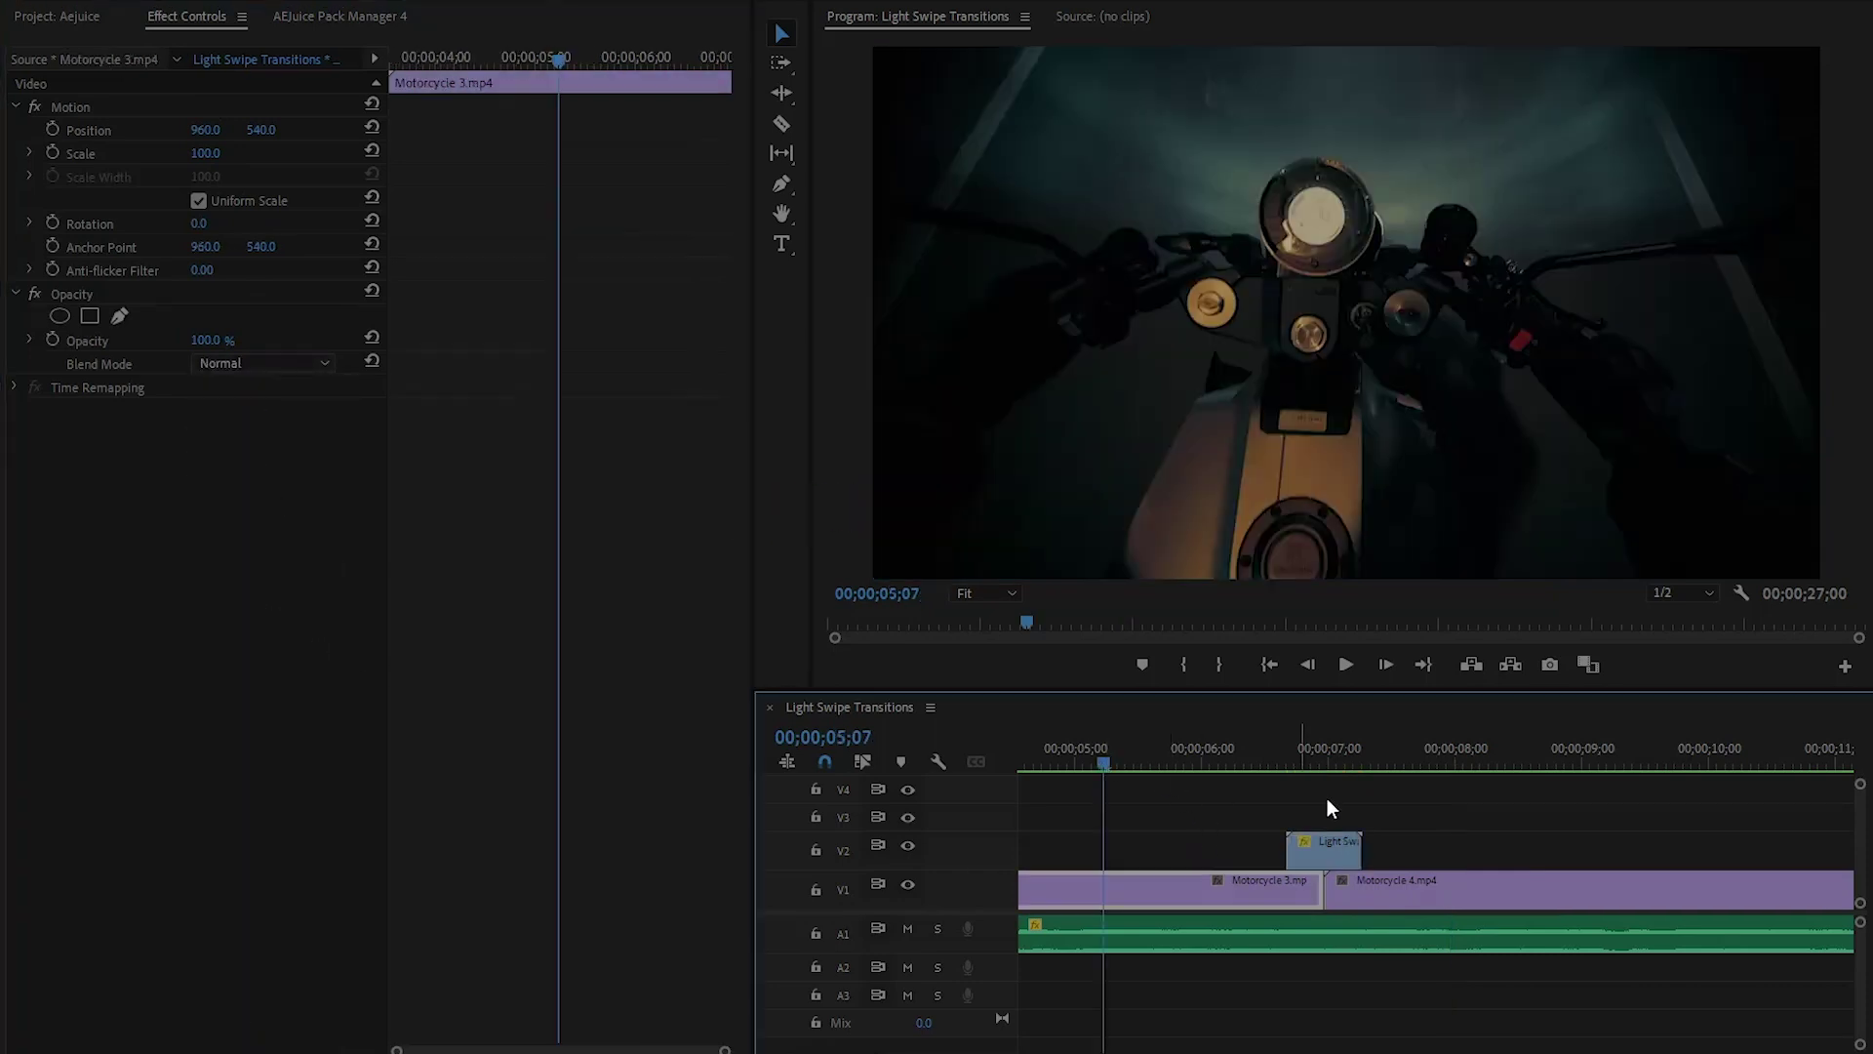
- Preview the transition into Motorcycle 4
click(1474, 820)
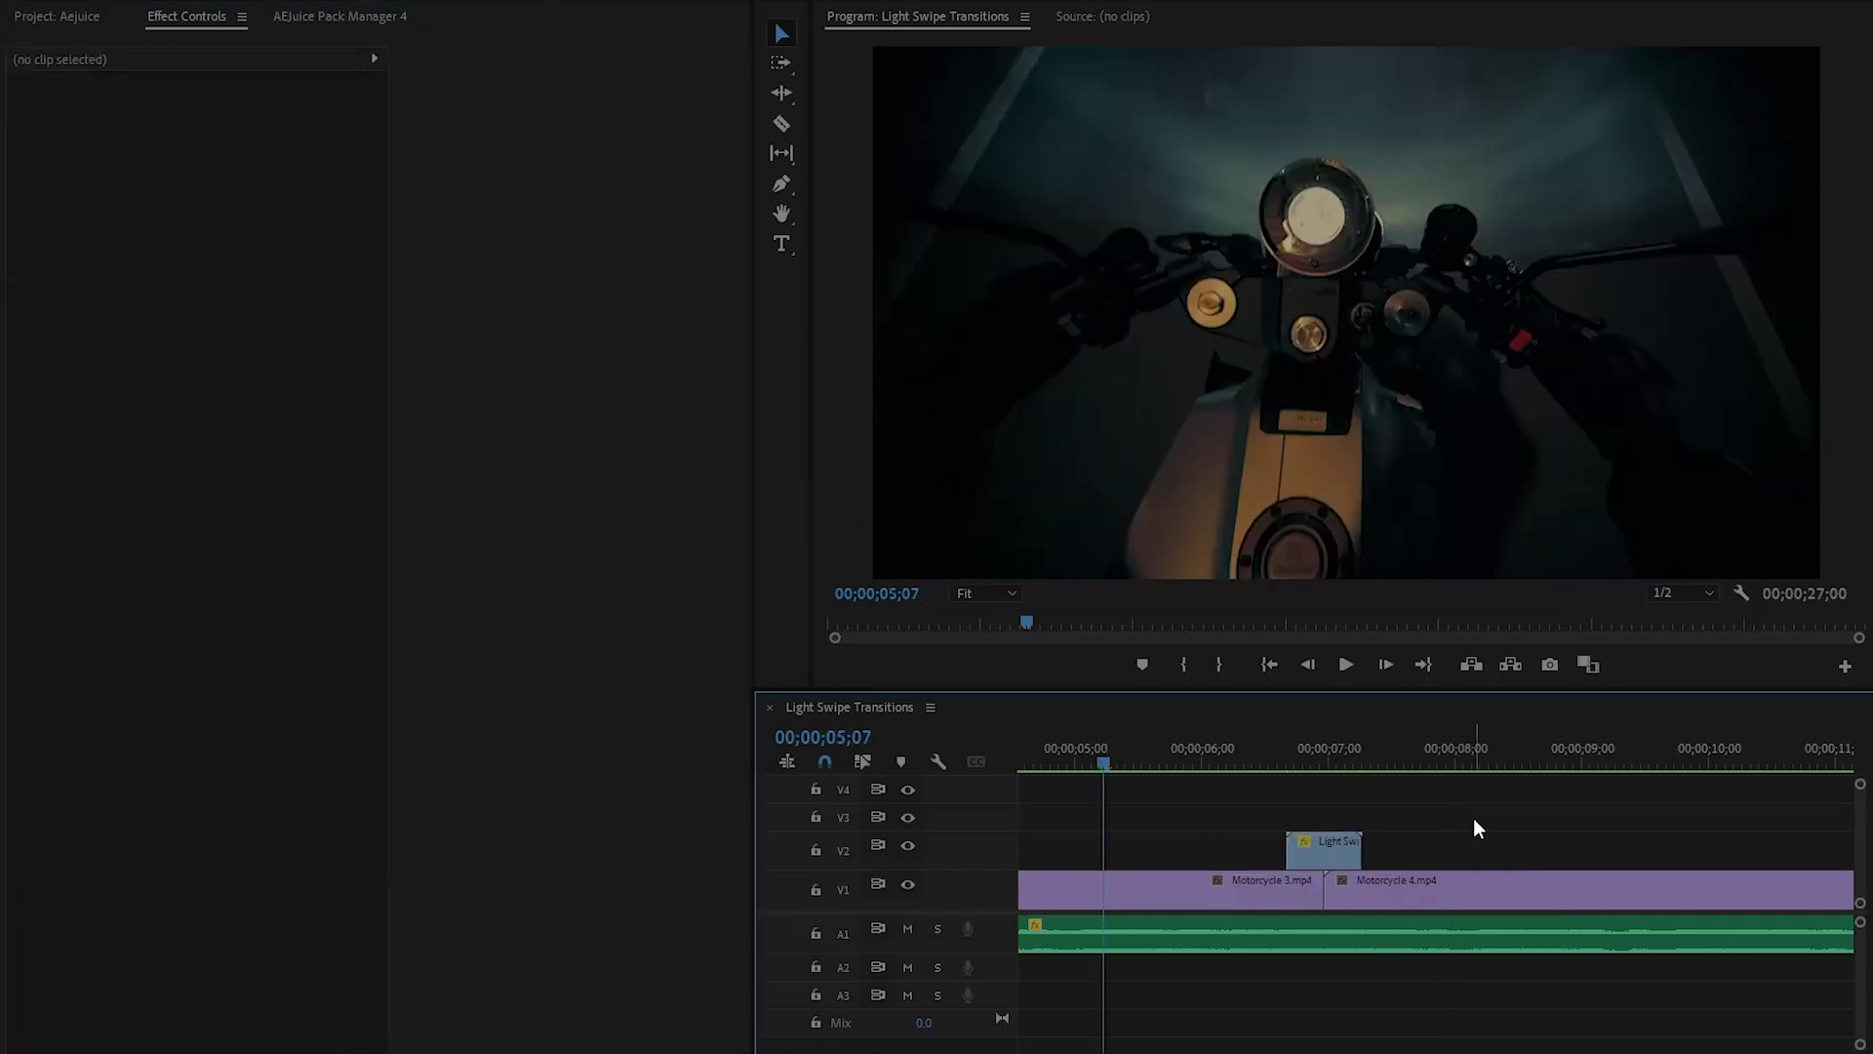
key(space)
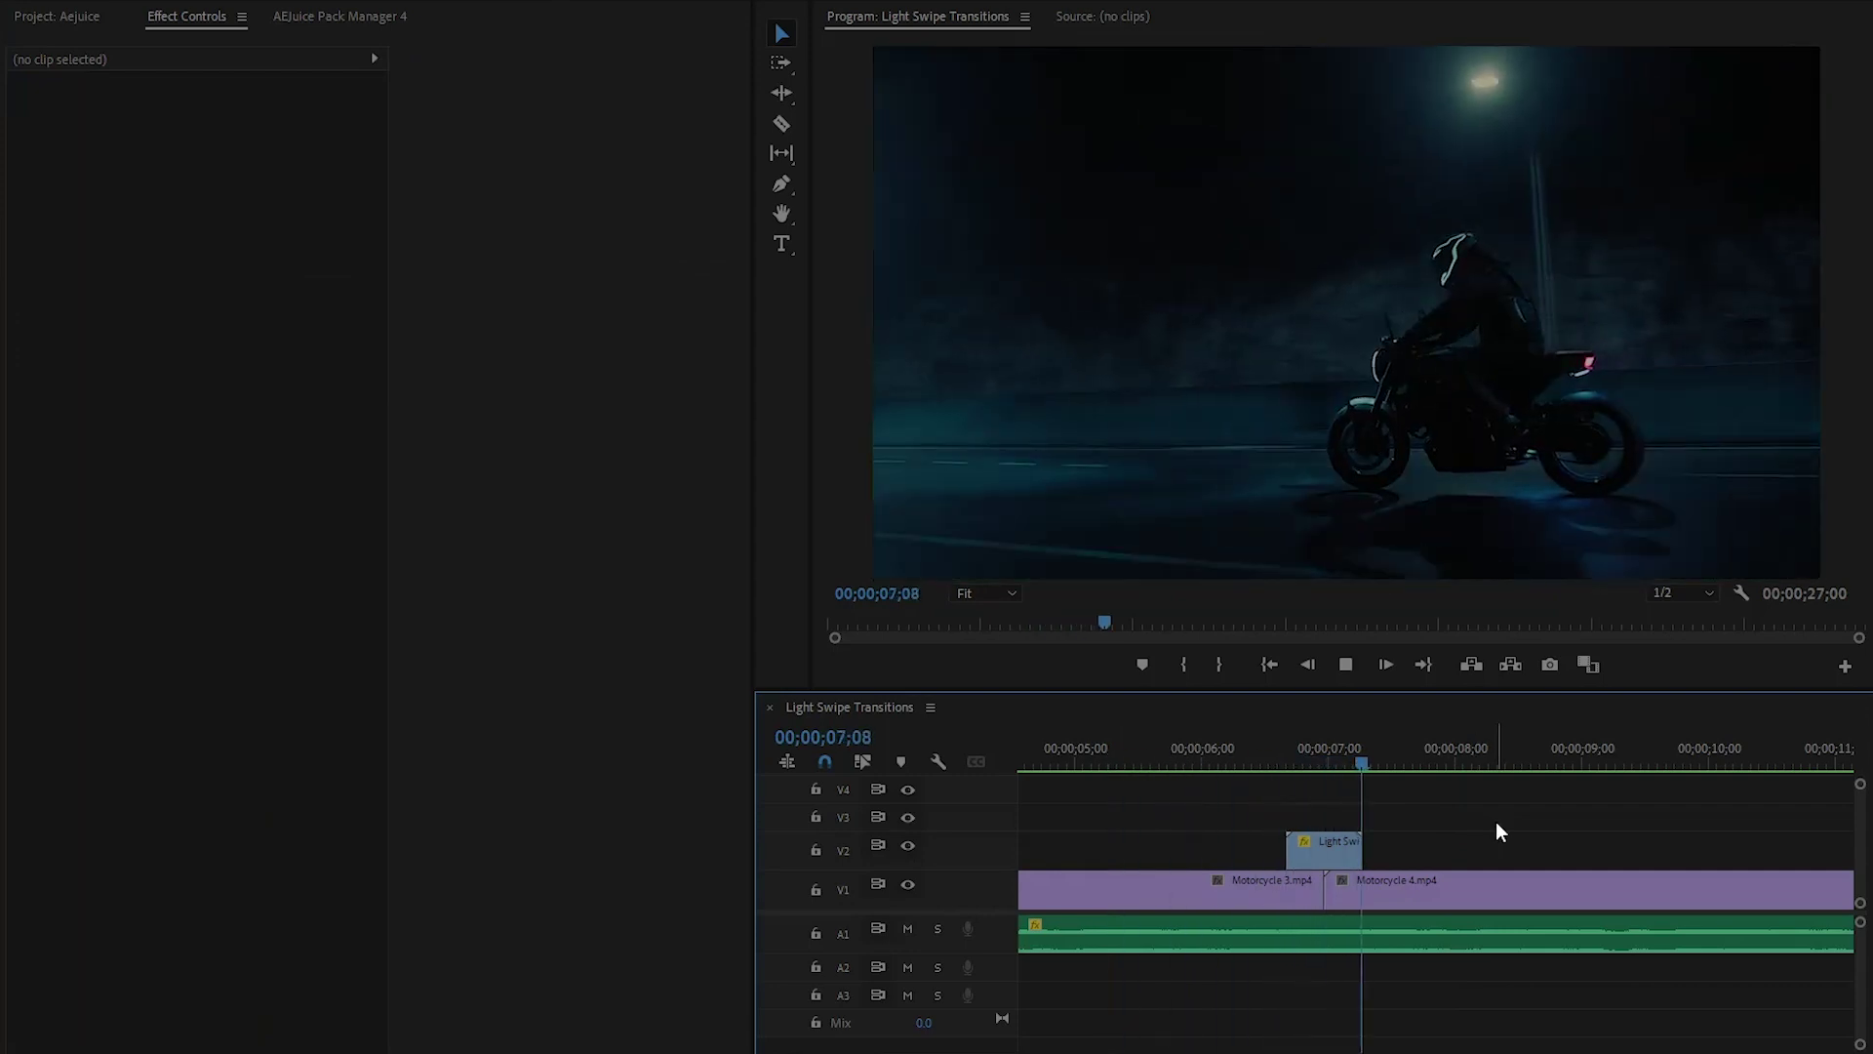
key(space)
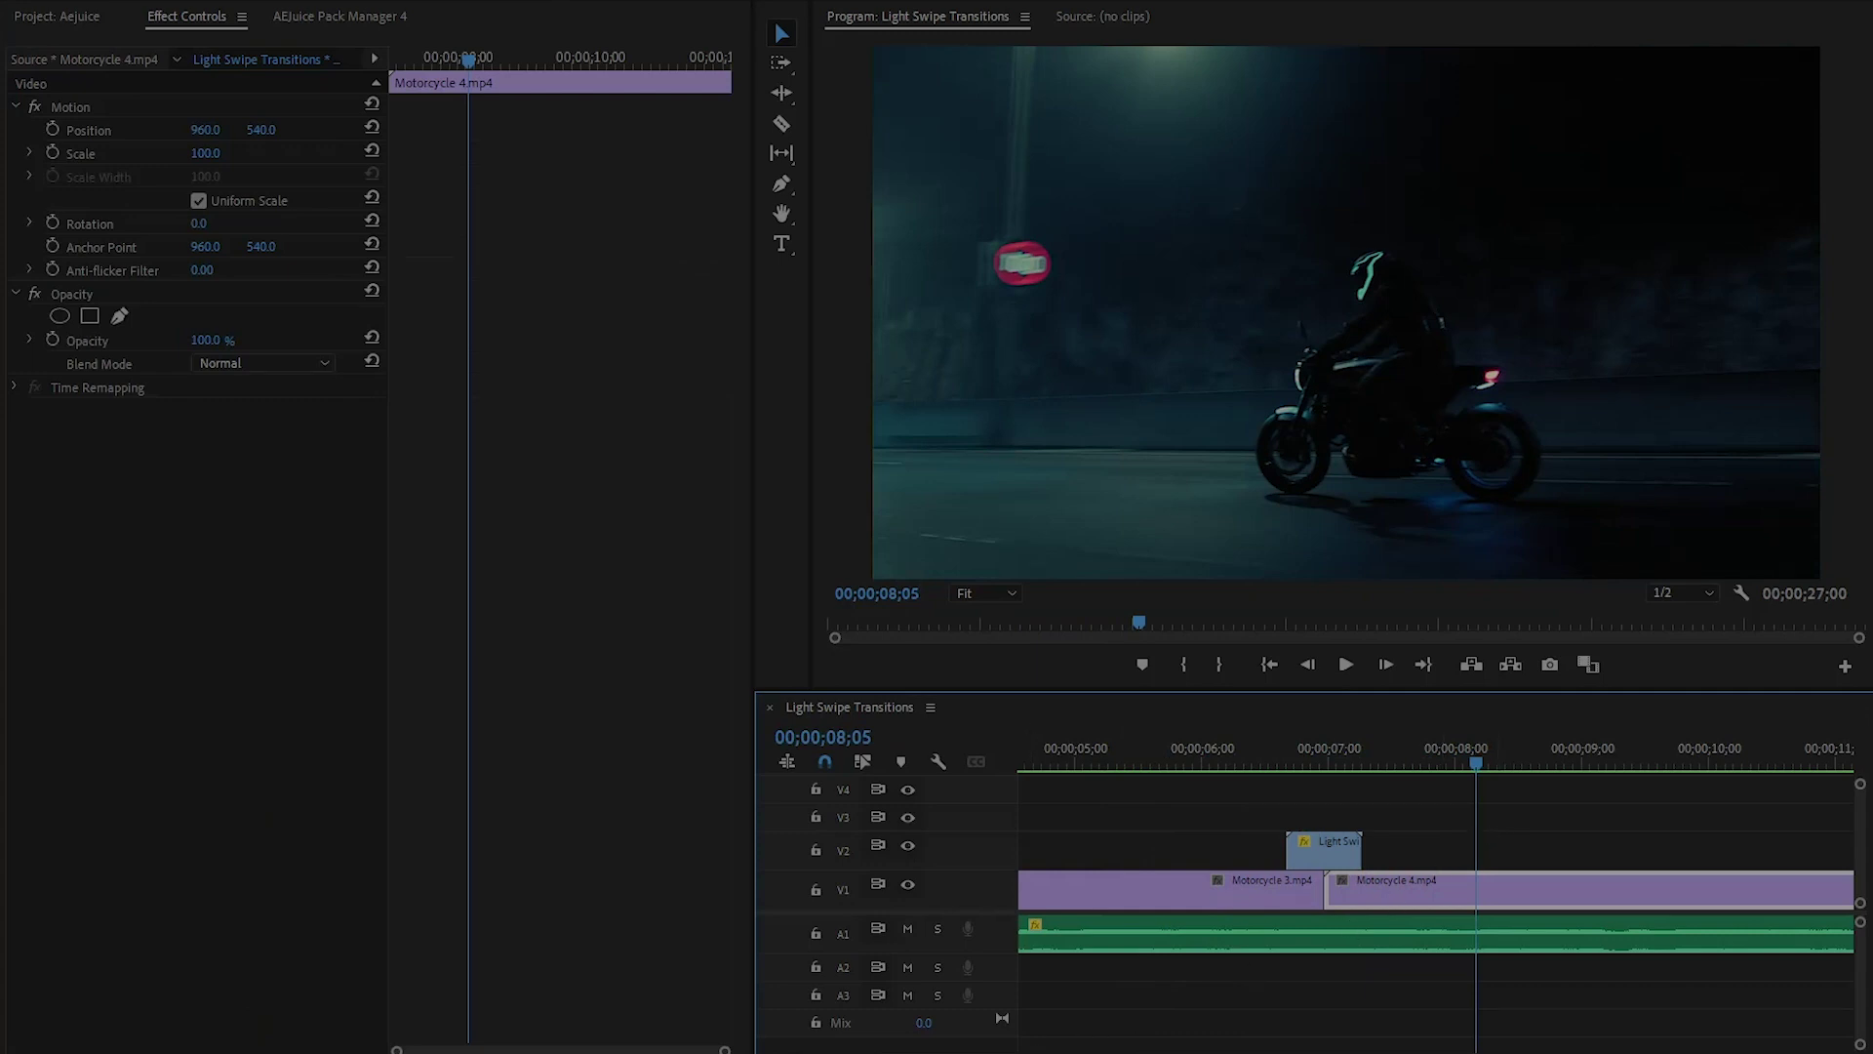
- Zoom the timeline in on the Motorcycle 4 to Motorcycle 5 cut and show the Light Swipe Transitions pack
key(minus)
key(minus)
key(minus)
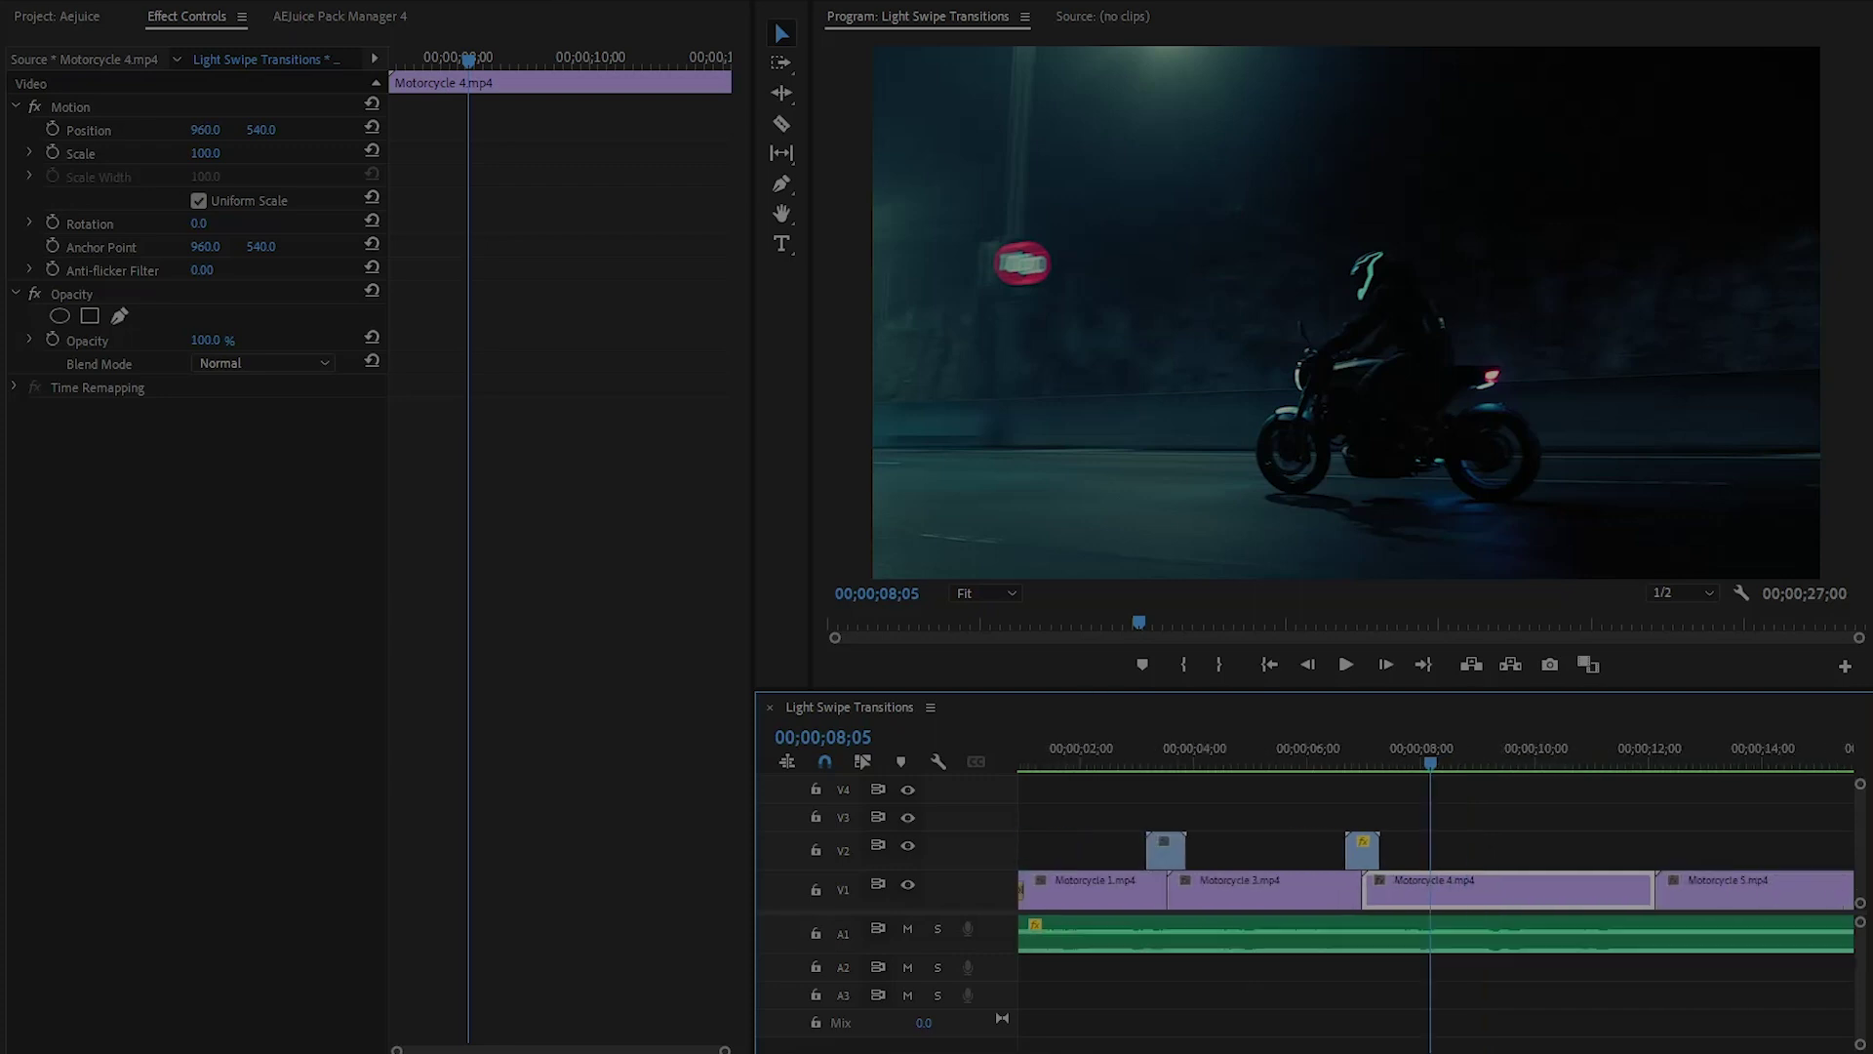
drag(1471, 764, 1545, 771)
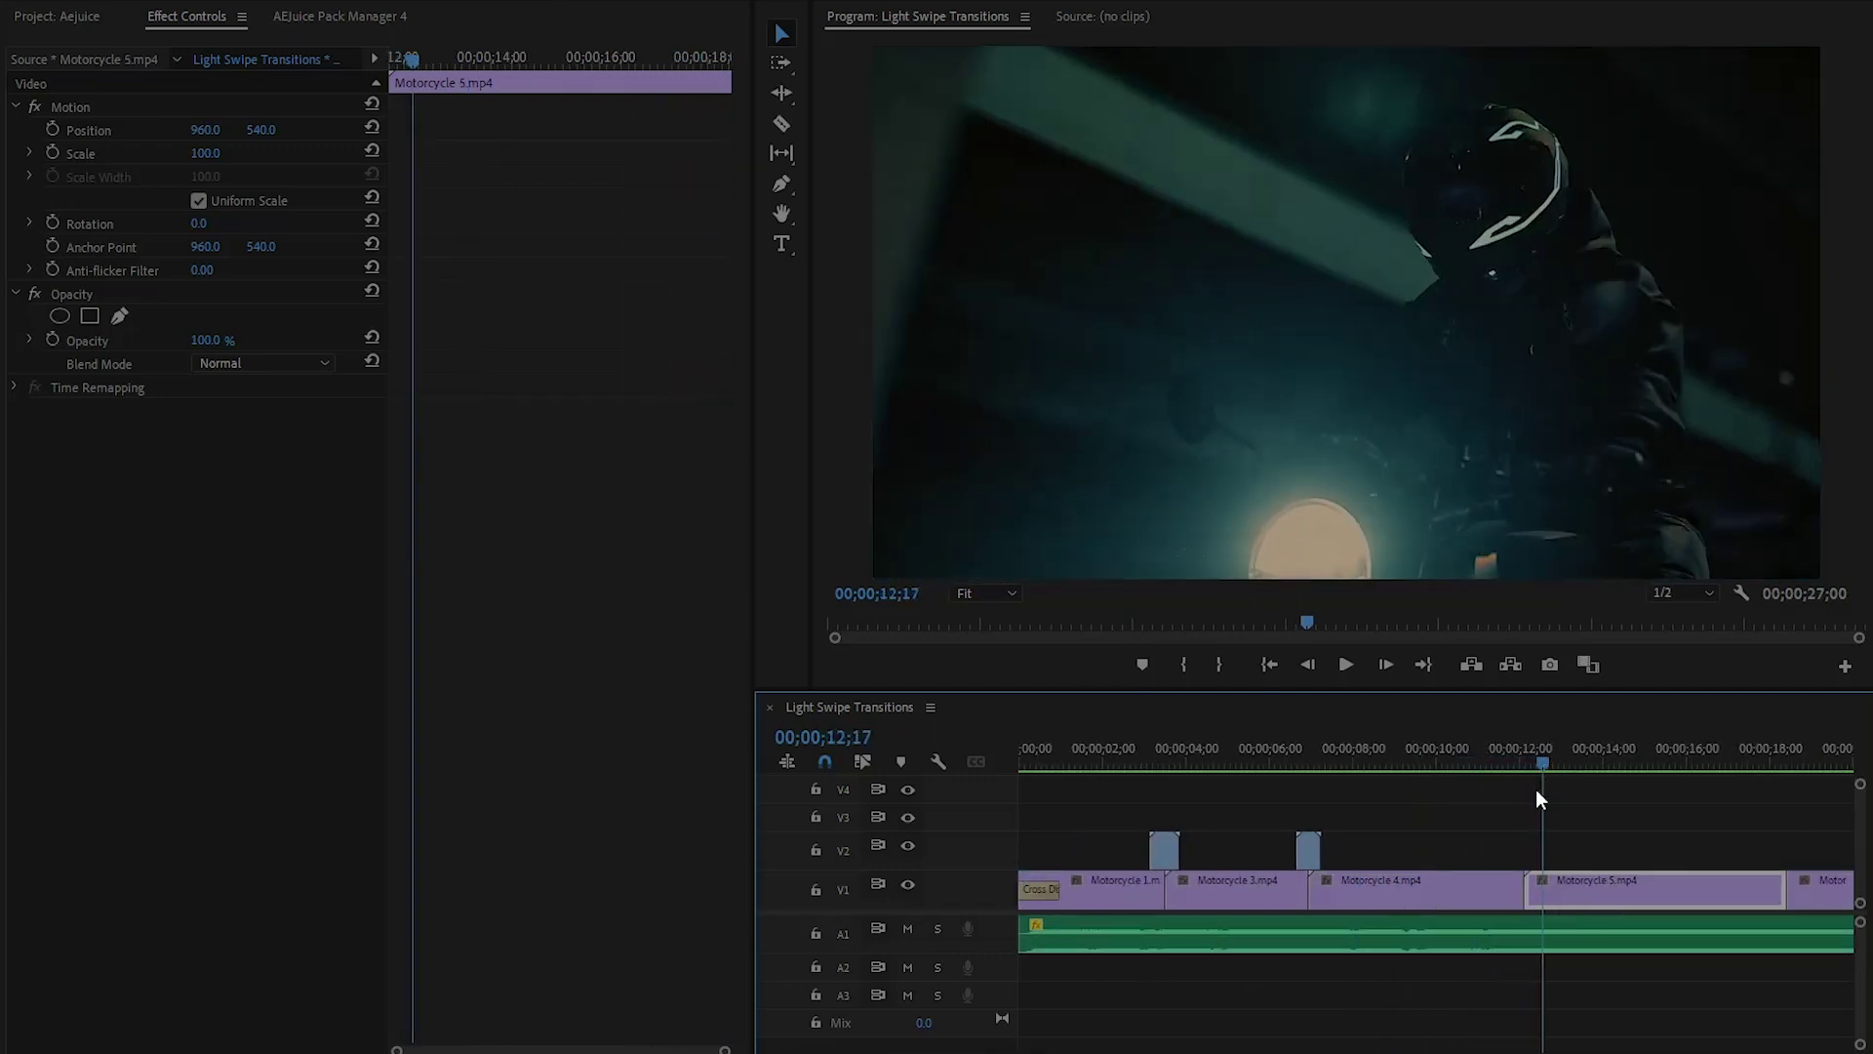
key(equal)
key(equal)
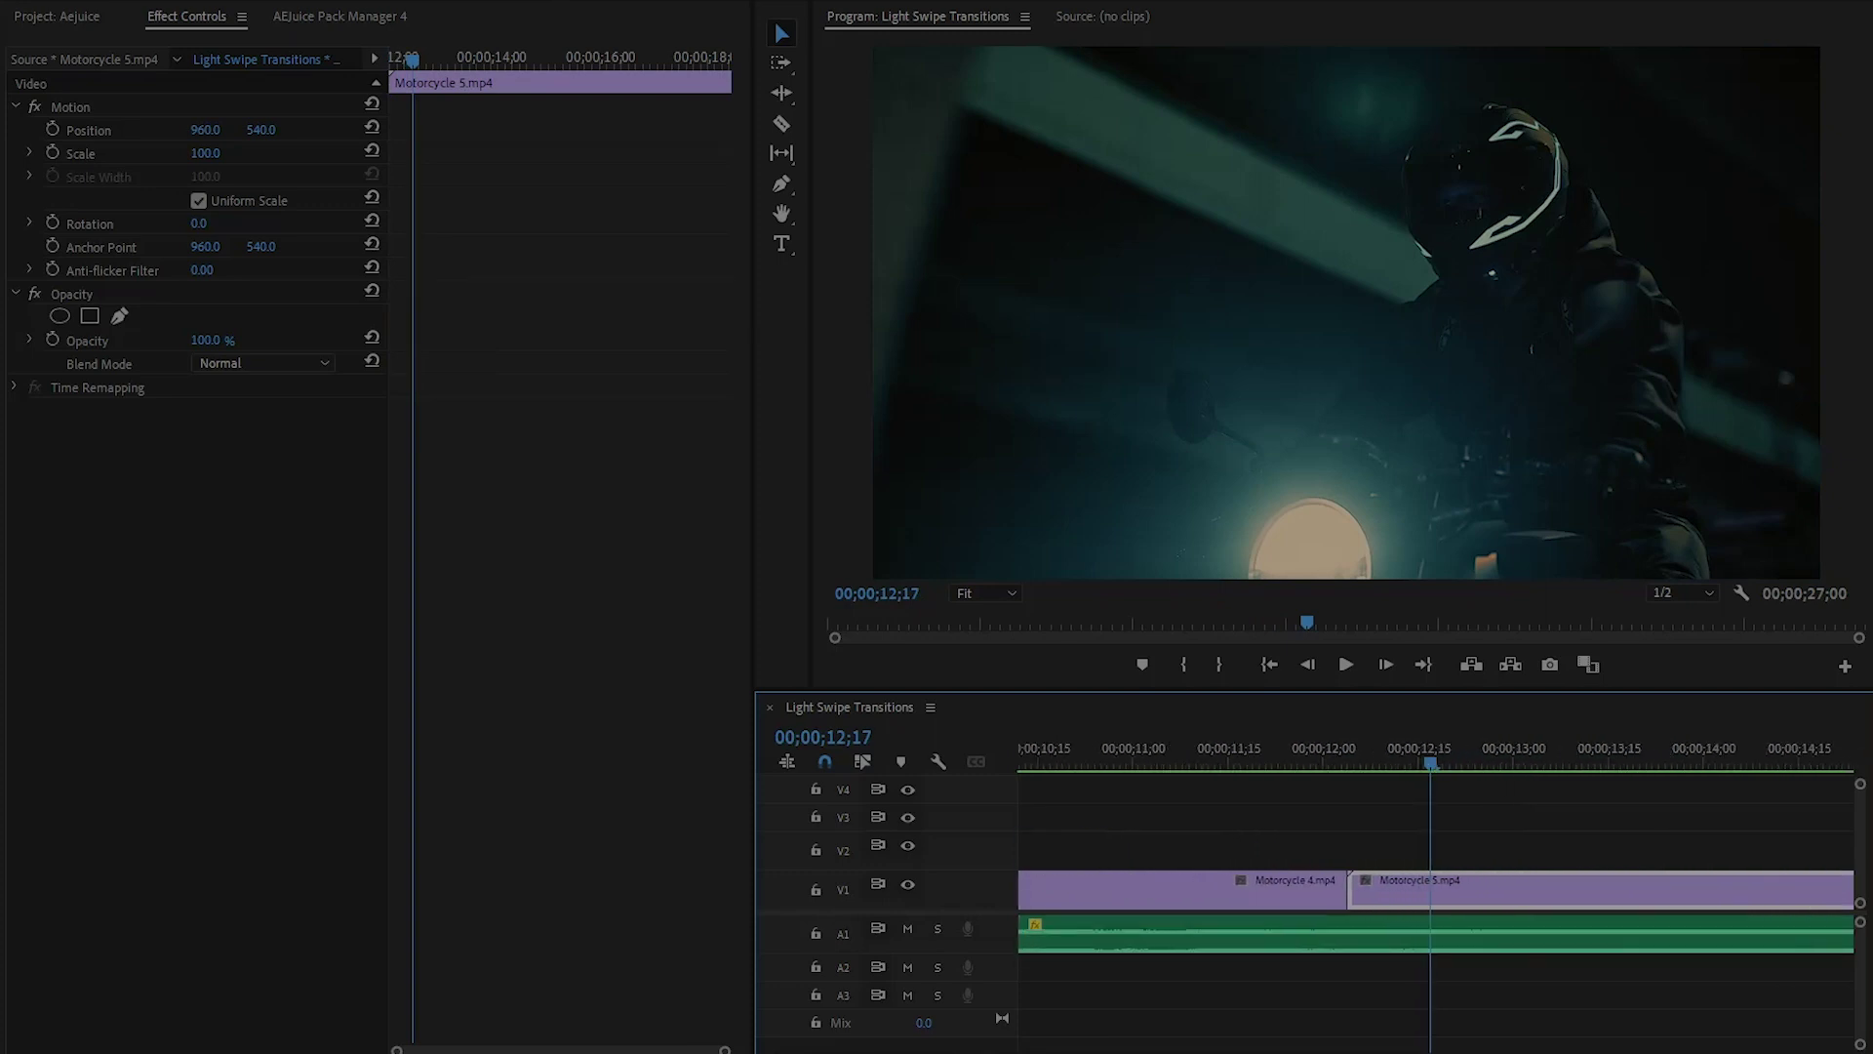
click(341, 20)
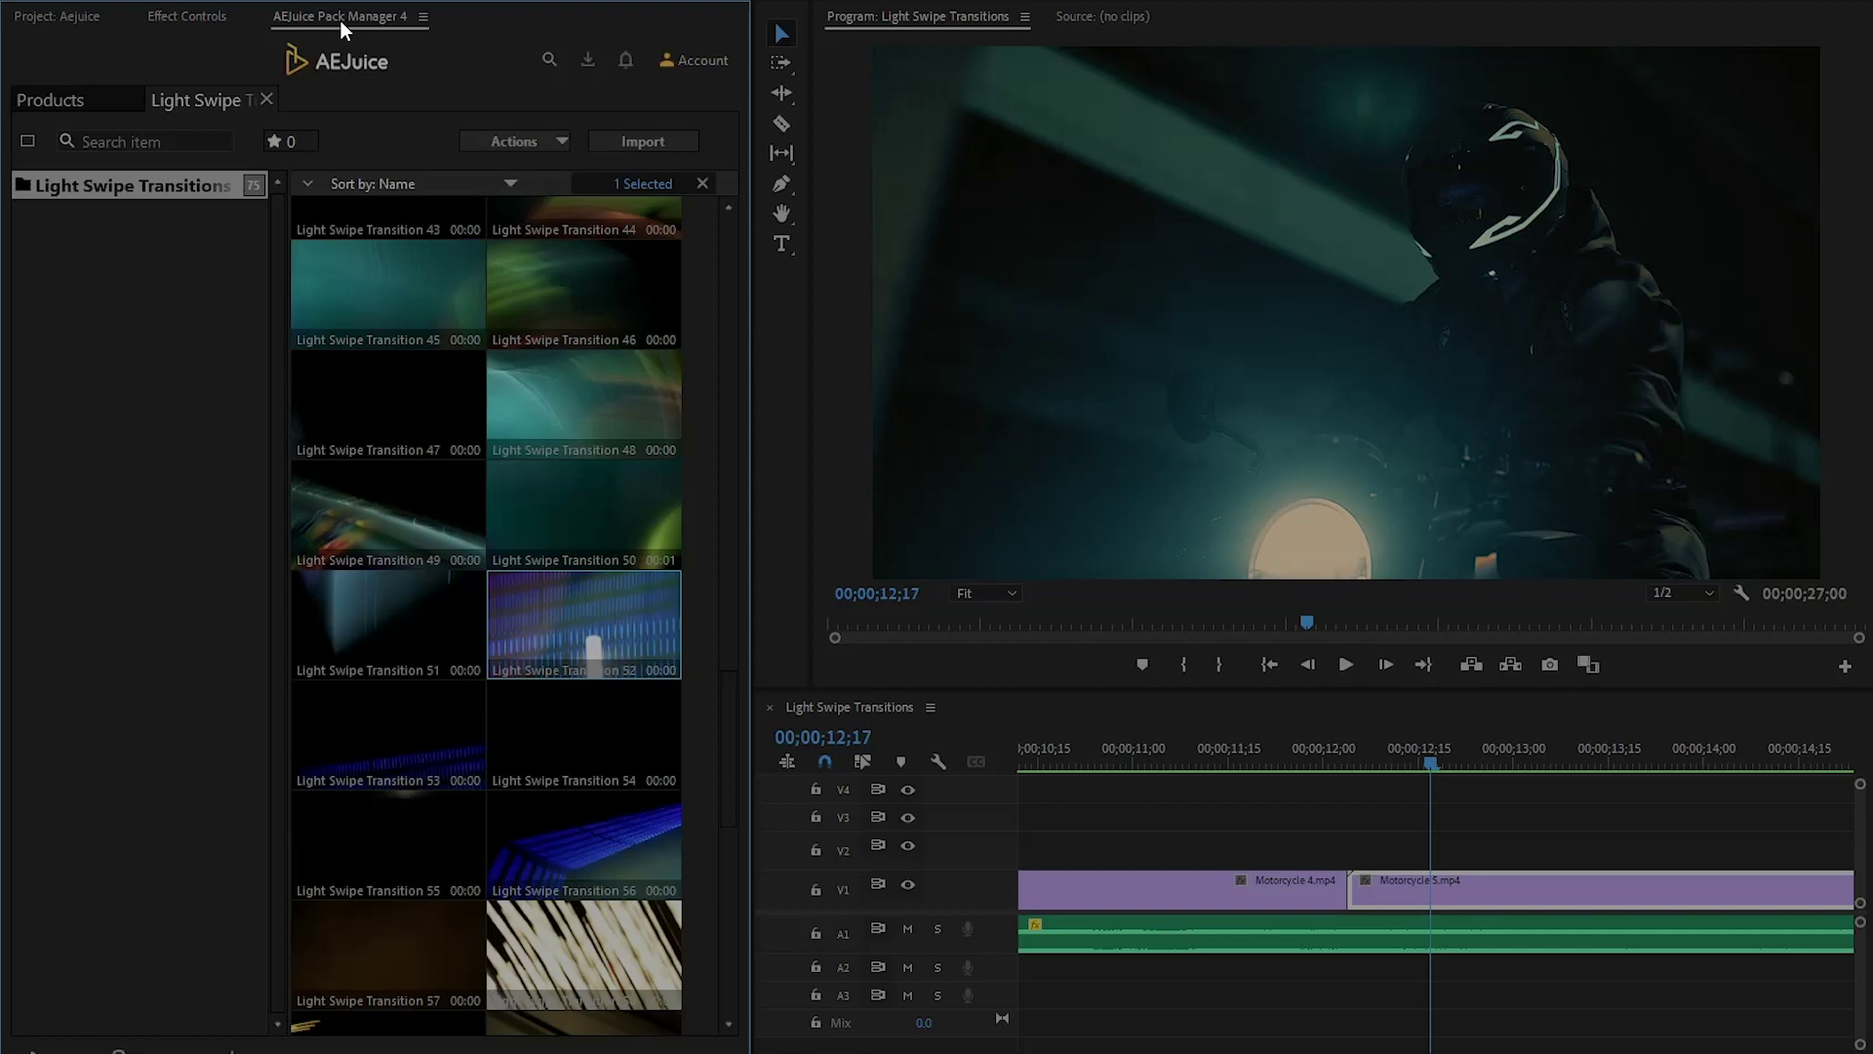
mouse_move(547, 402)
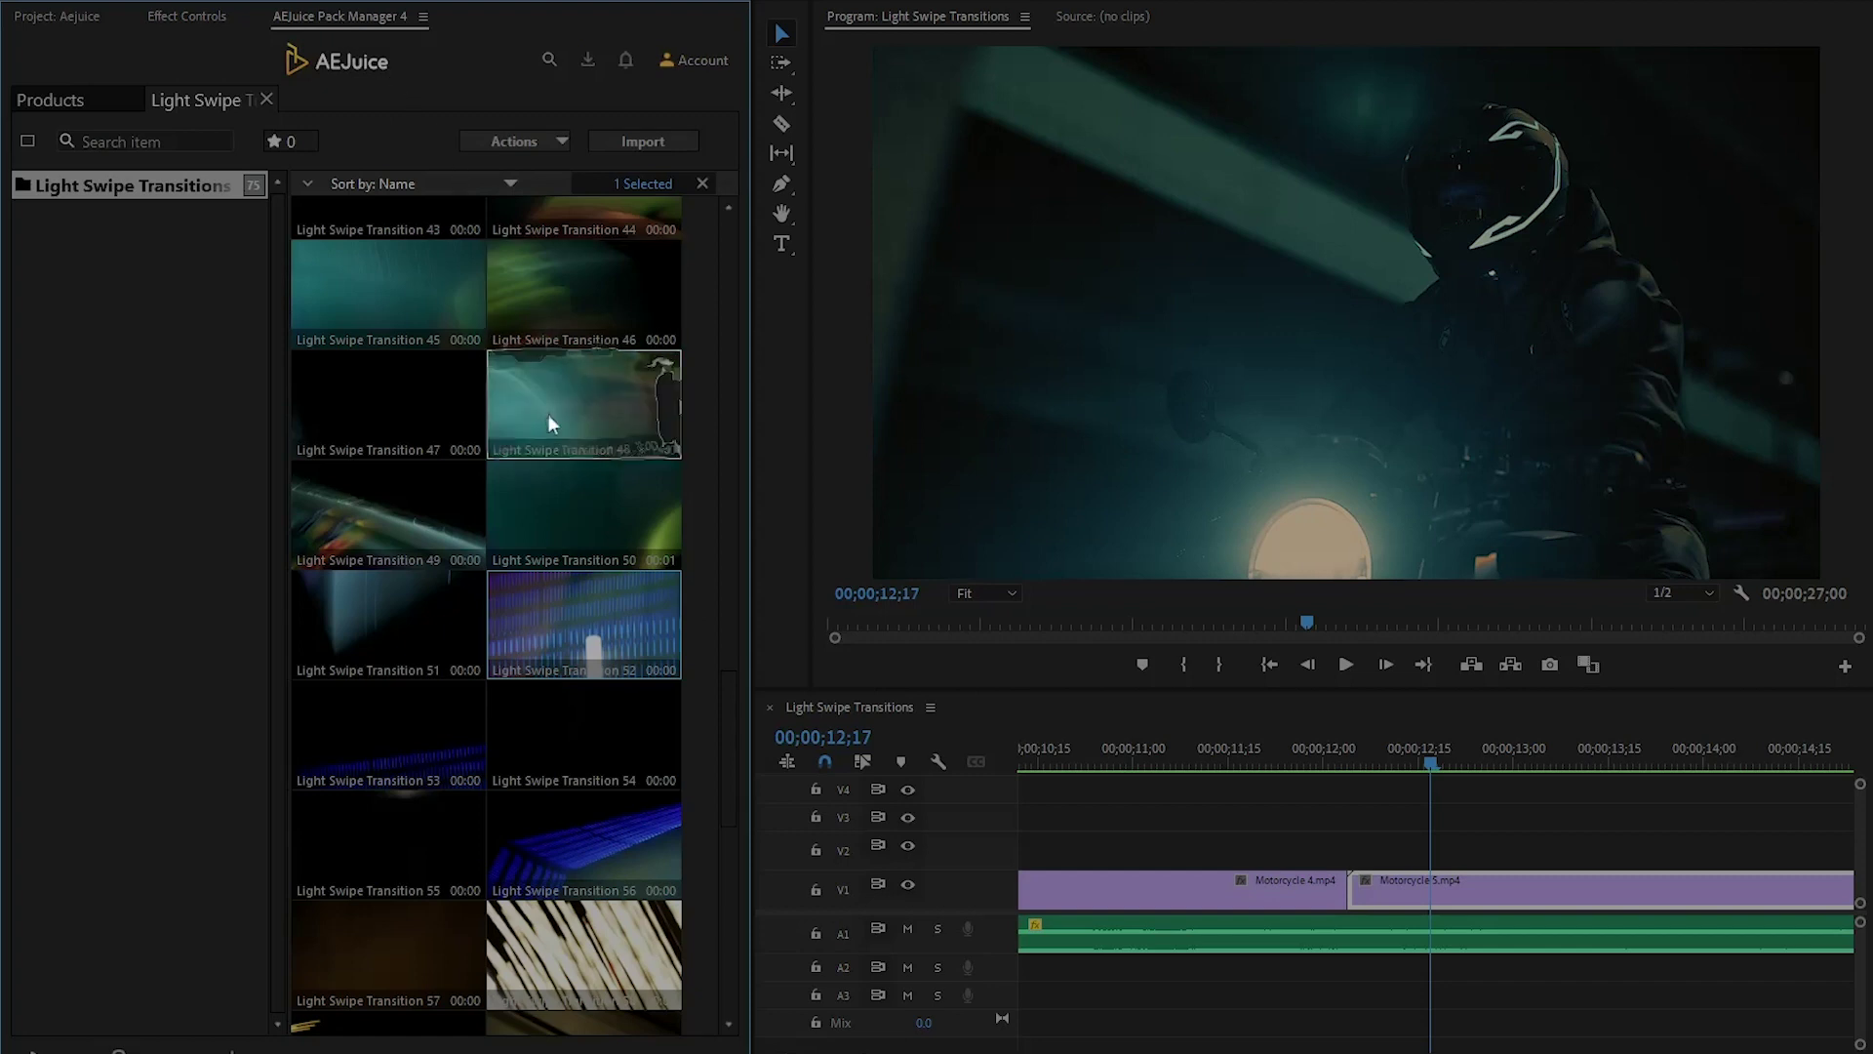
- Place Light Swipe Transition 48 centred over the Motorcycle 4 to 5 cut and preview it
drag(558, 413, 1302, 834)
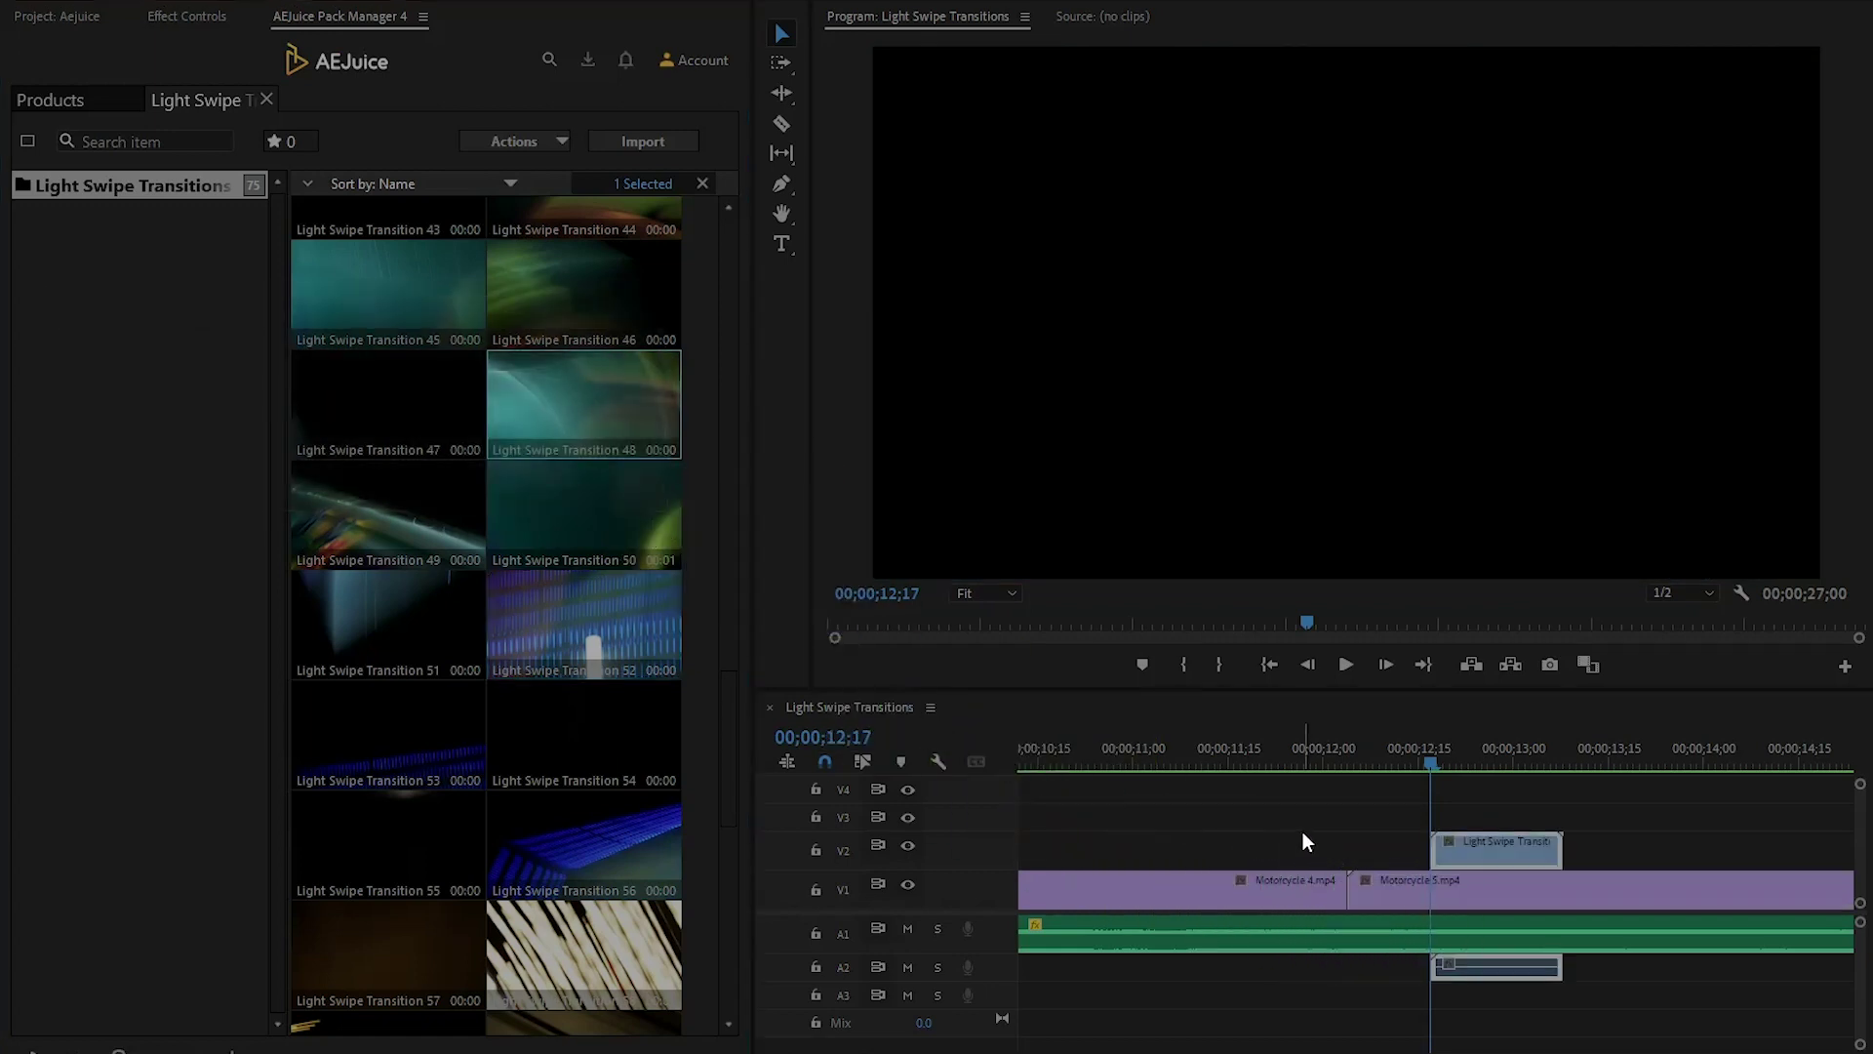
drag(1502, 863, 1349, 866)
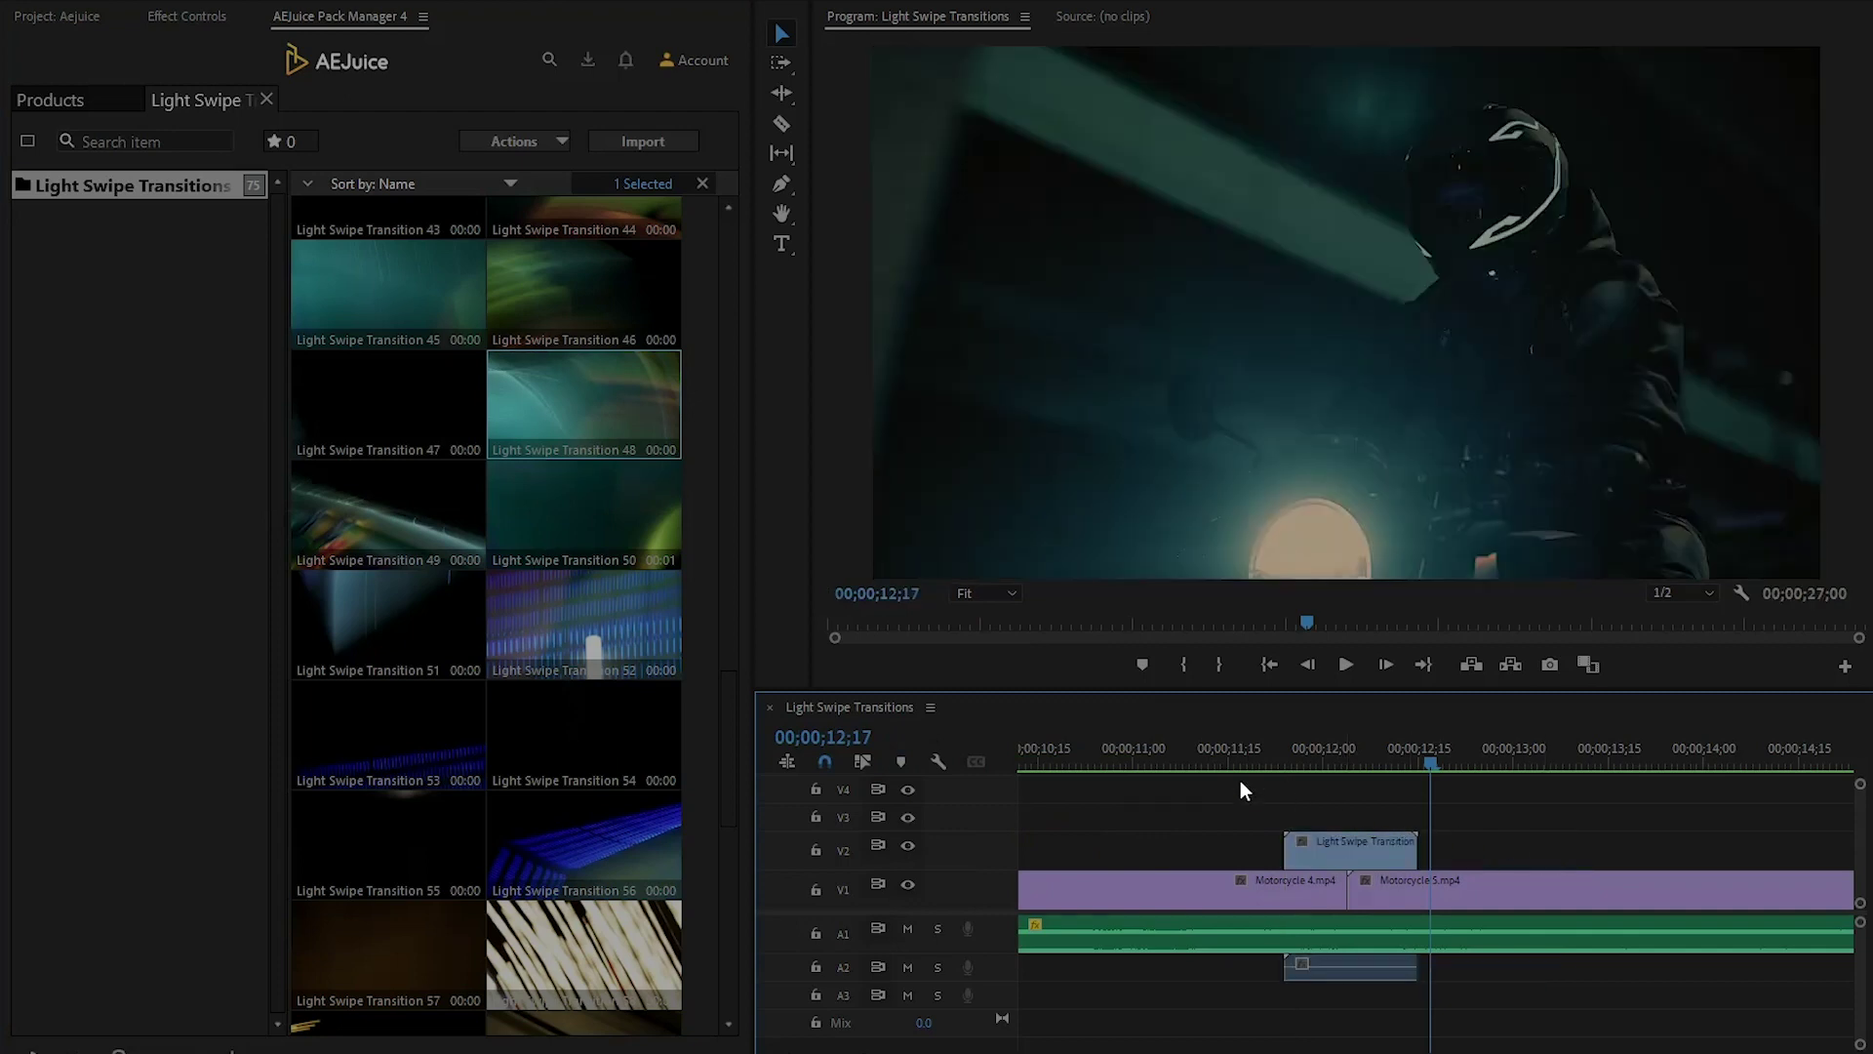
click(1104, 763)
key(space)
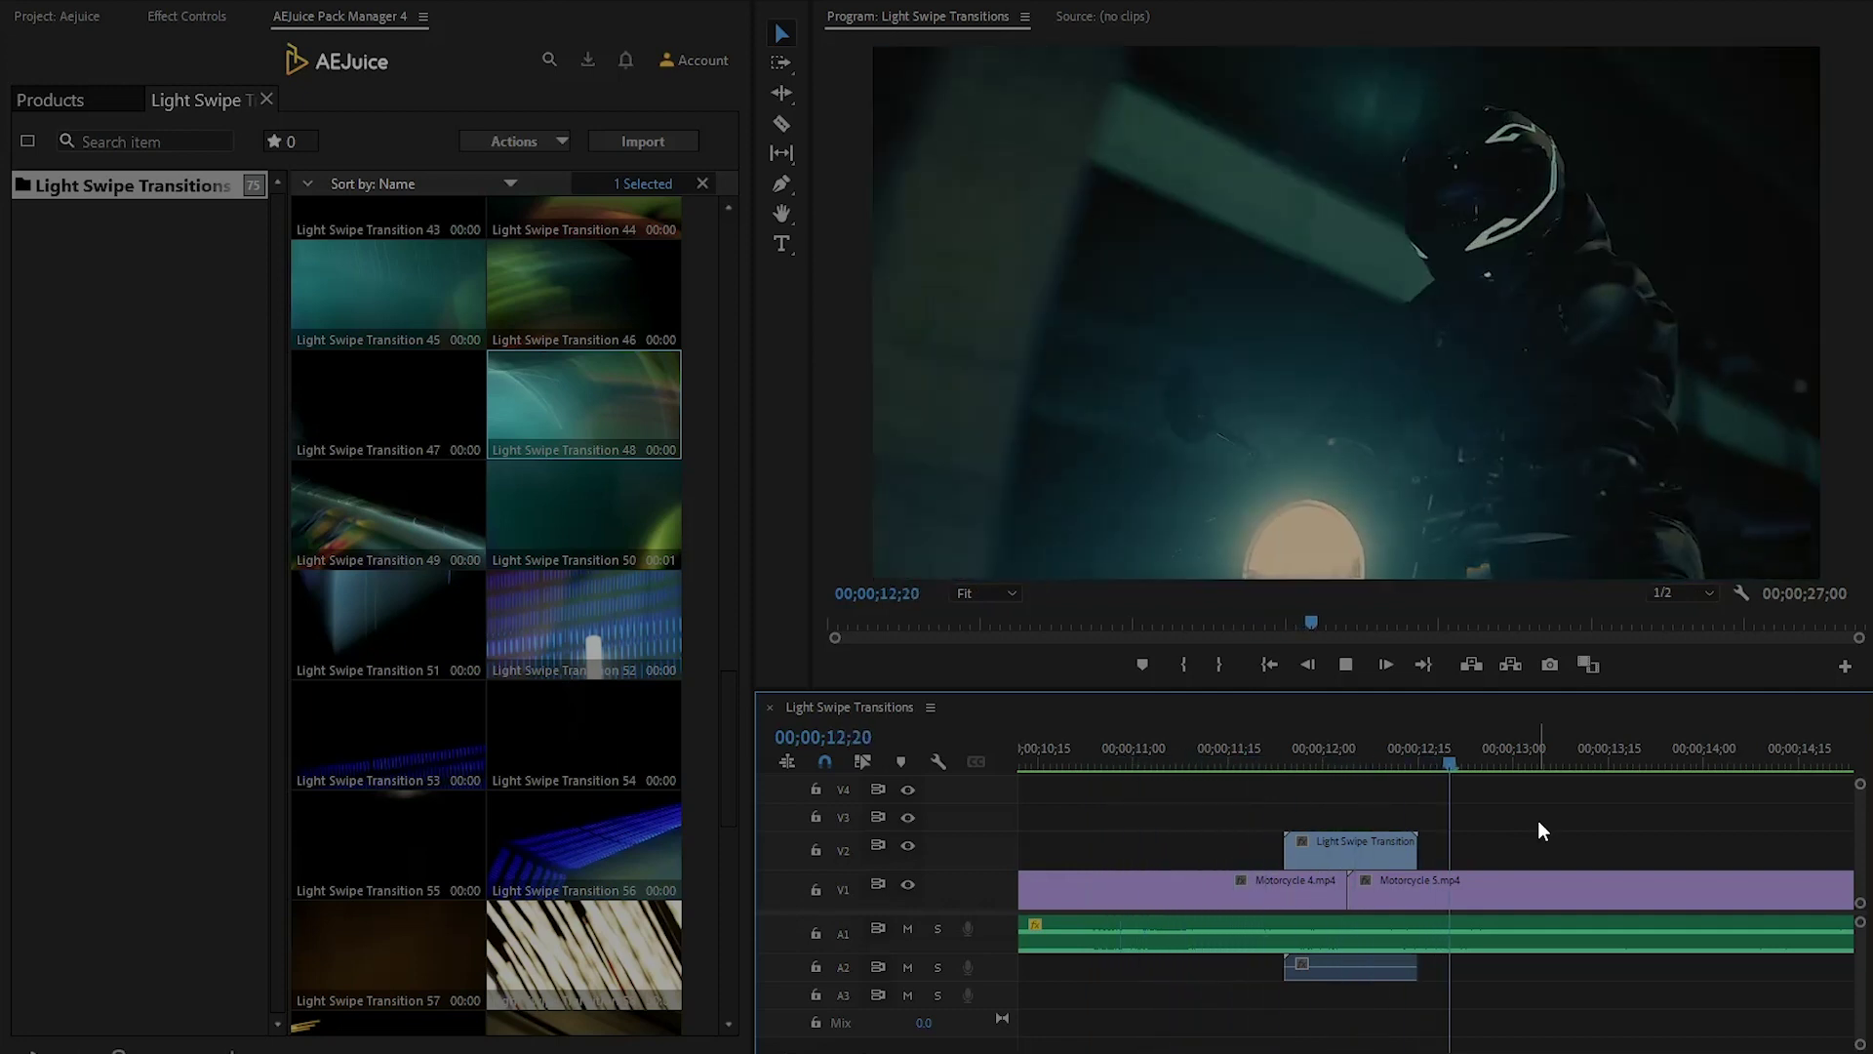
key(space)
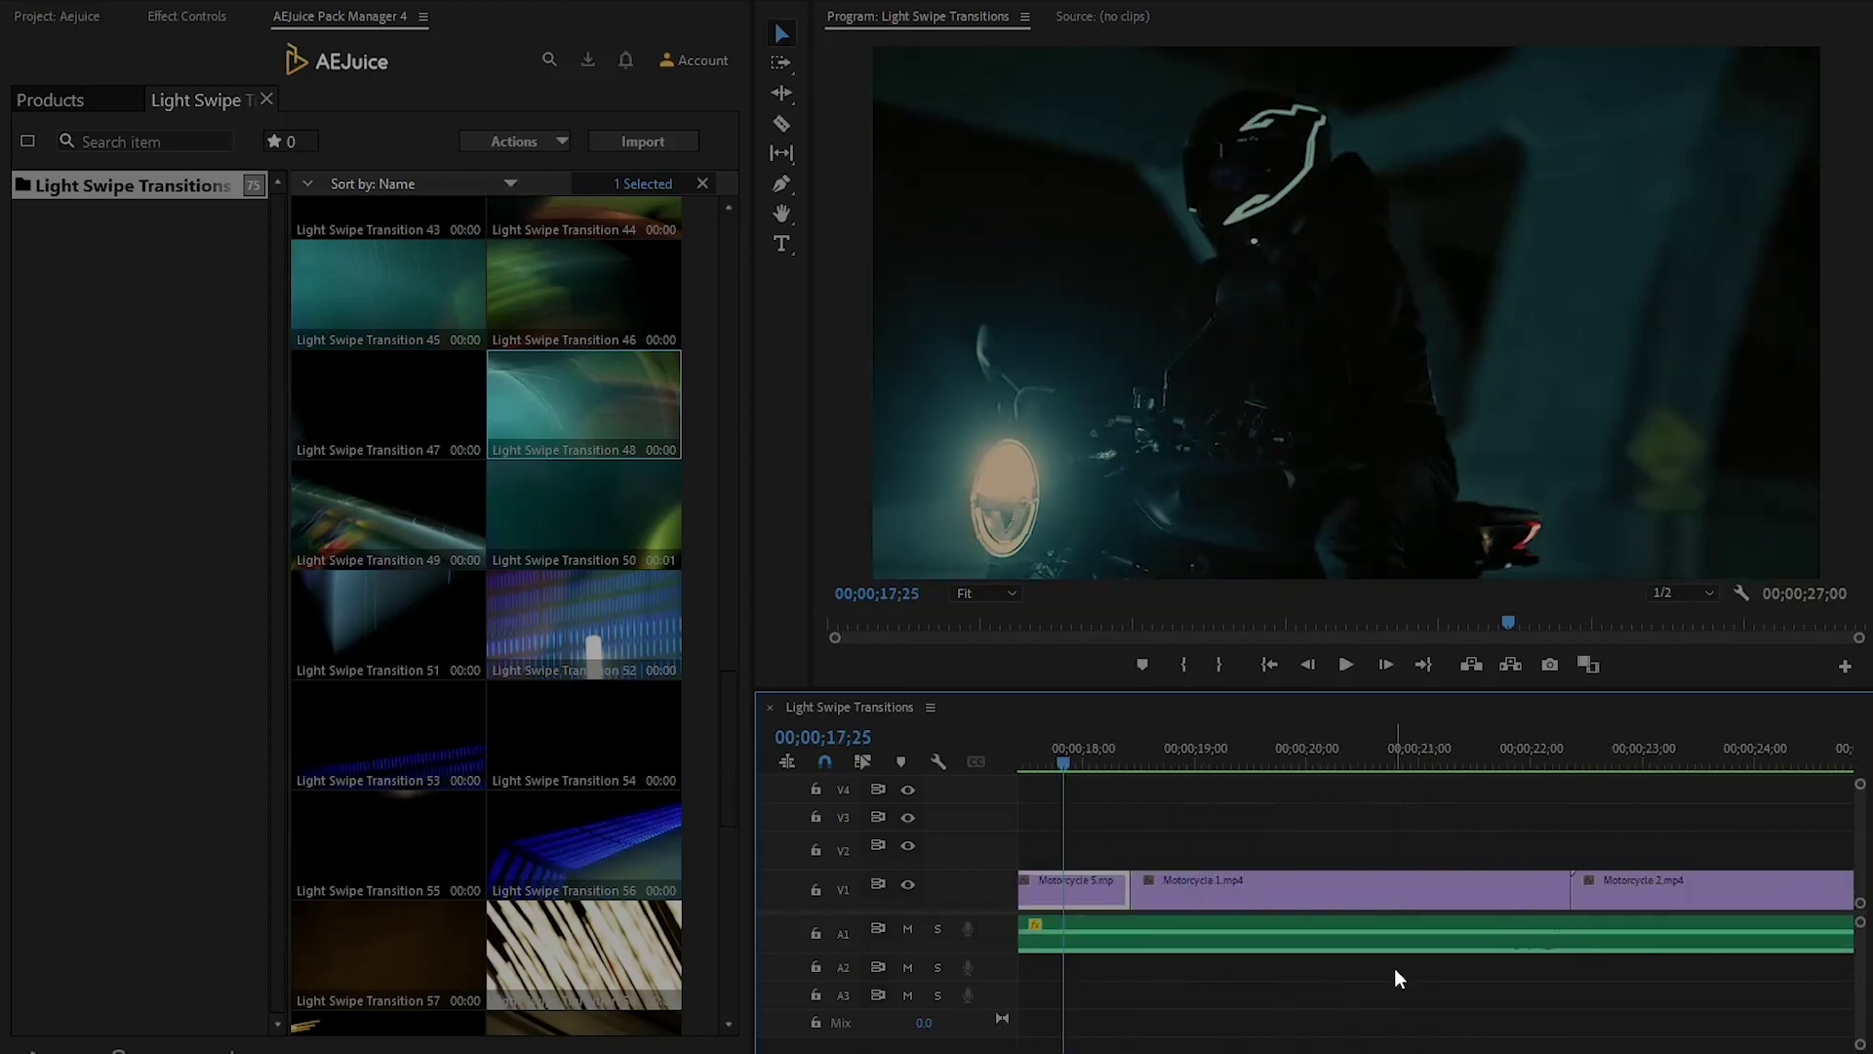
- Add Light Swipe Transition 75 at the Motorcycle 5 to Motorcycle 1 cut and play it
scroll(743, 815, down, 10)
drag(373, 961, 1155, 863)
key(space)
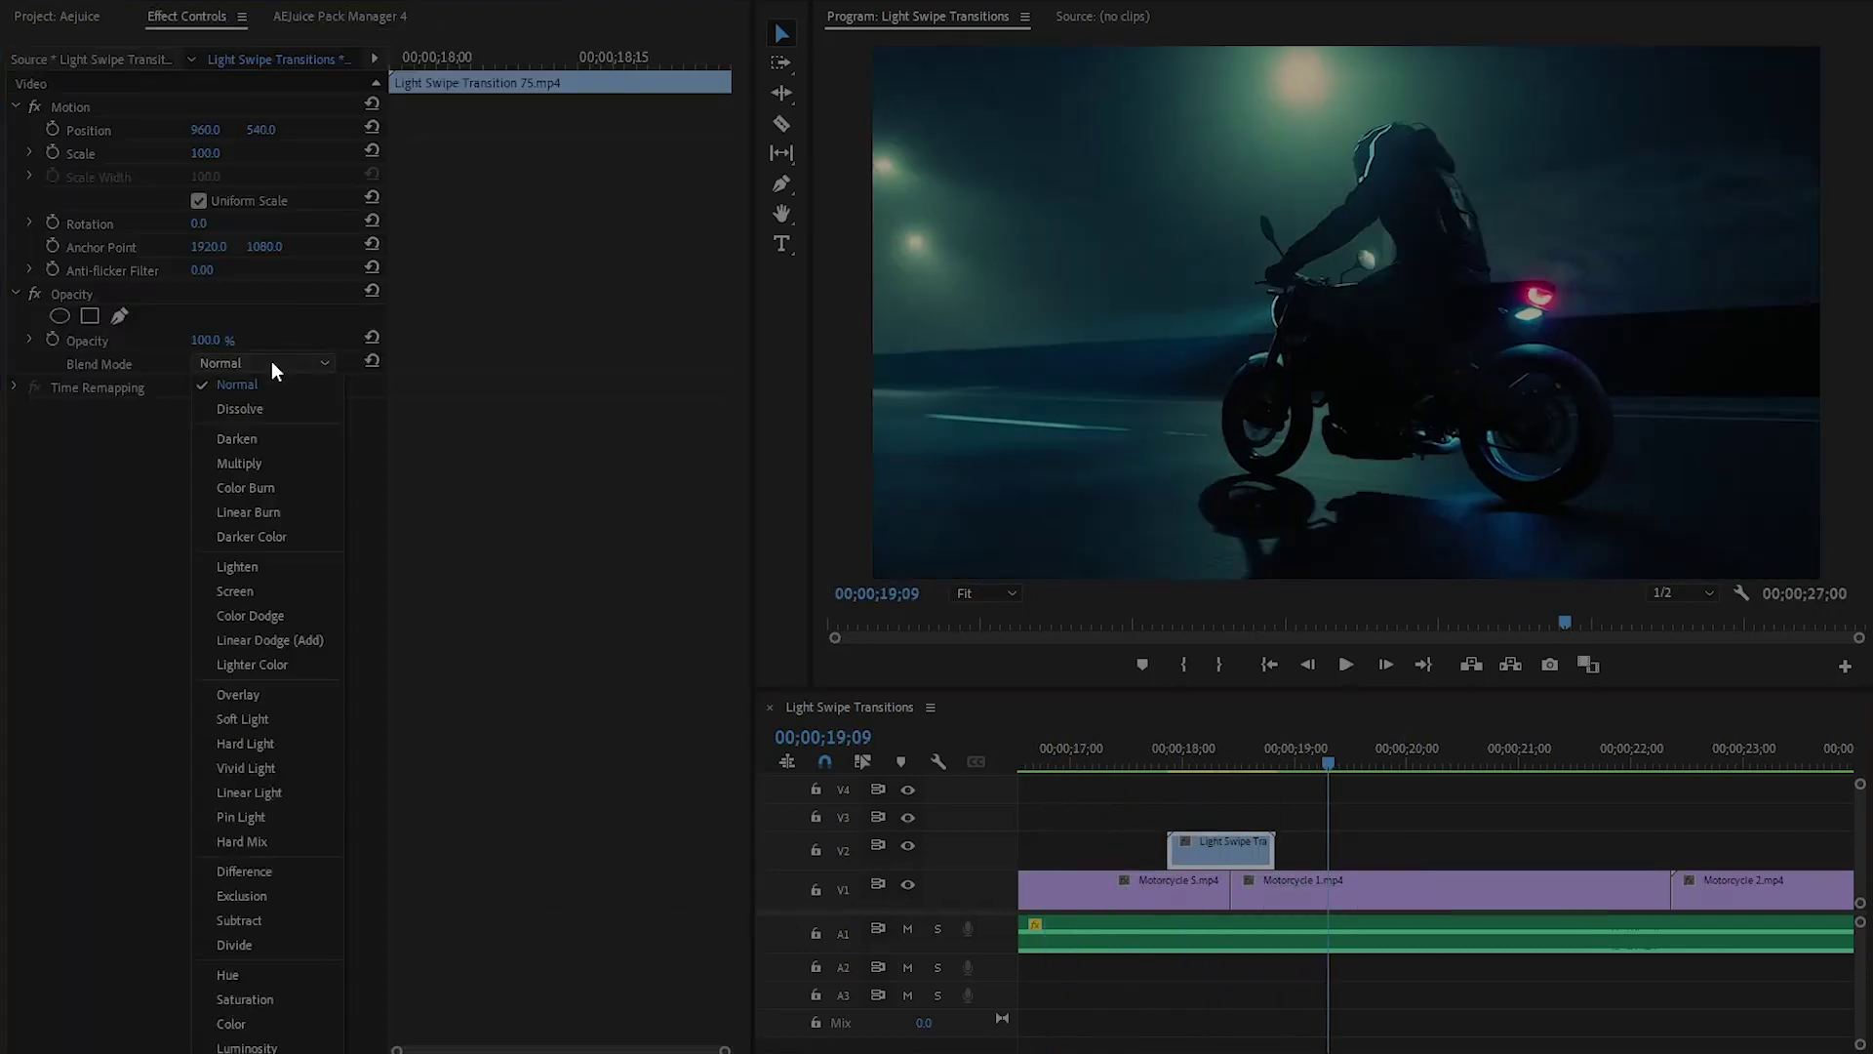
click(1126, 753)
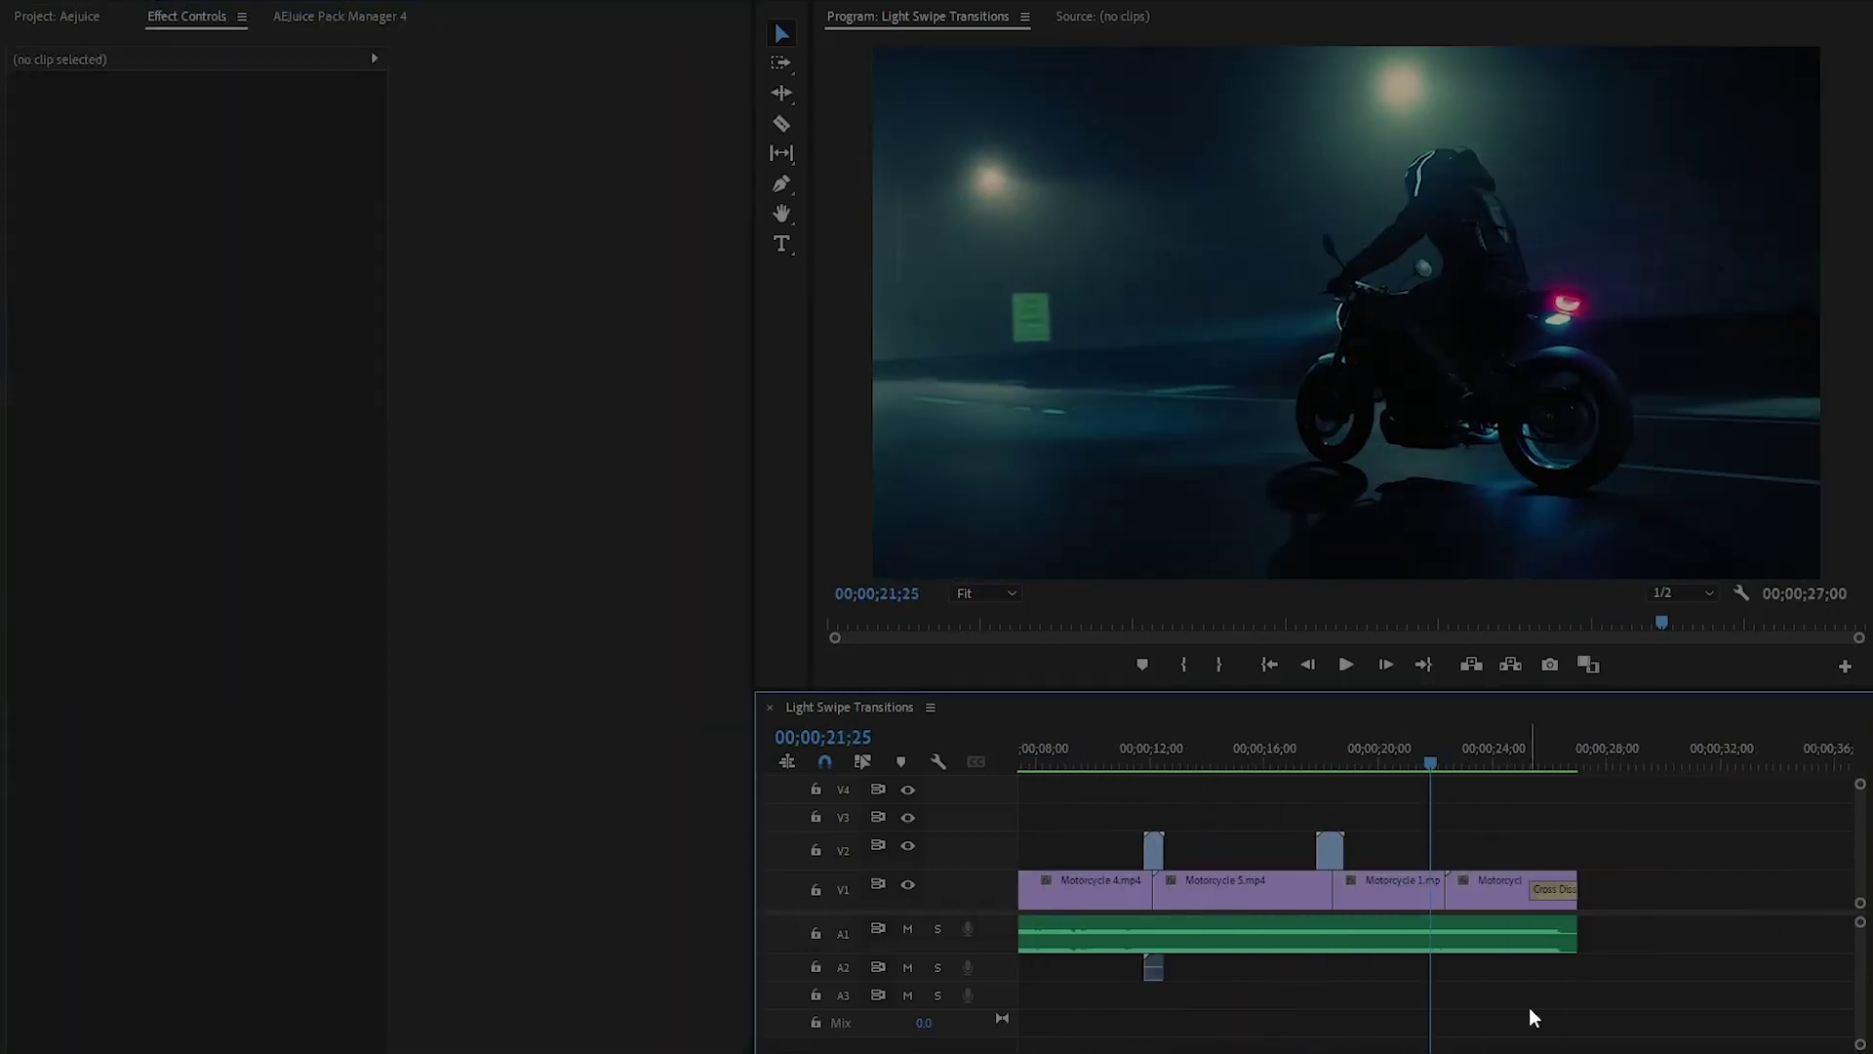
- Drop another Light Swipe transition onto the remaining cut and return to the sequence start
click(334, 17)
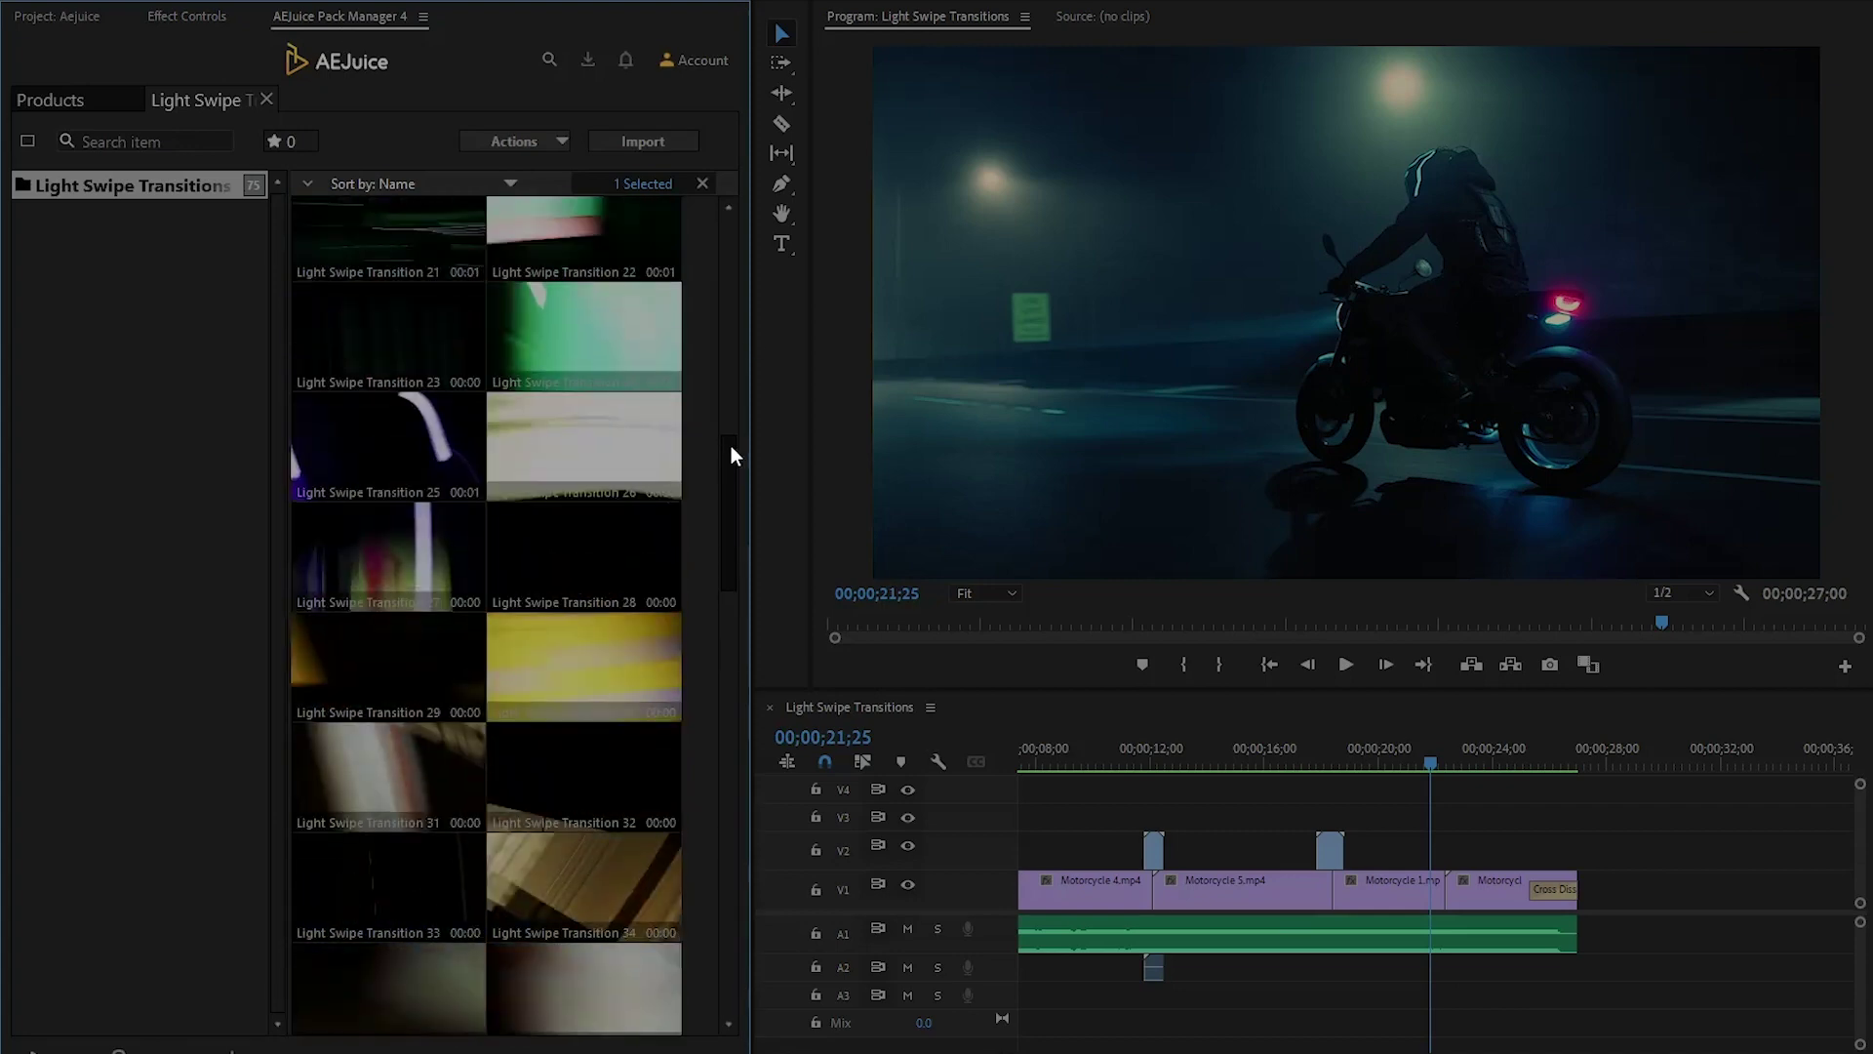
scroll(722, 507, down, 5)
drag(624, 605, 1448, 850)
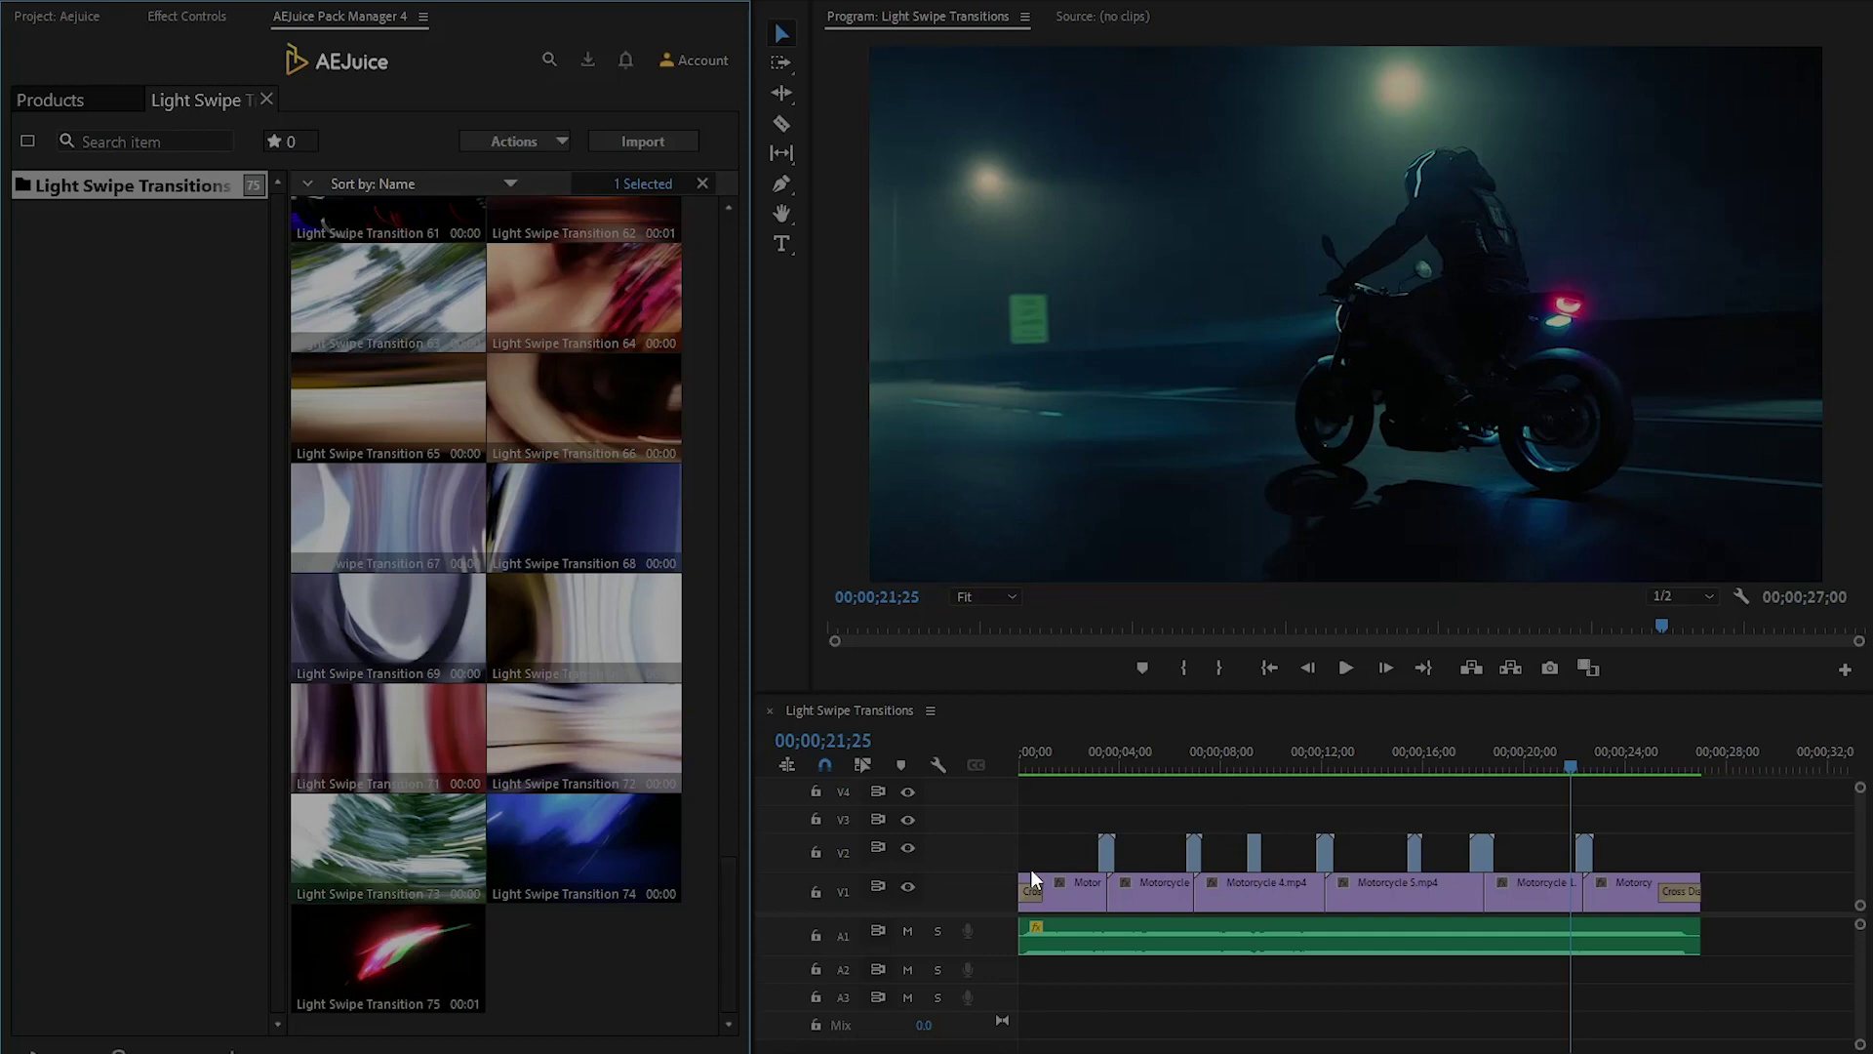
key(Home)
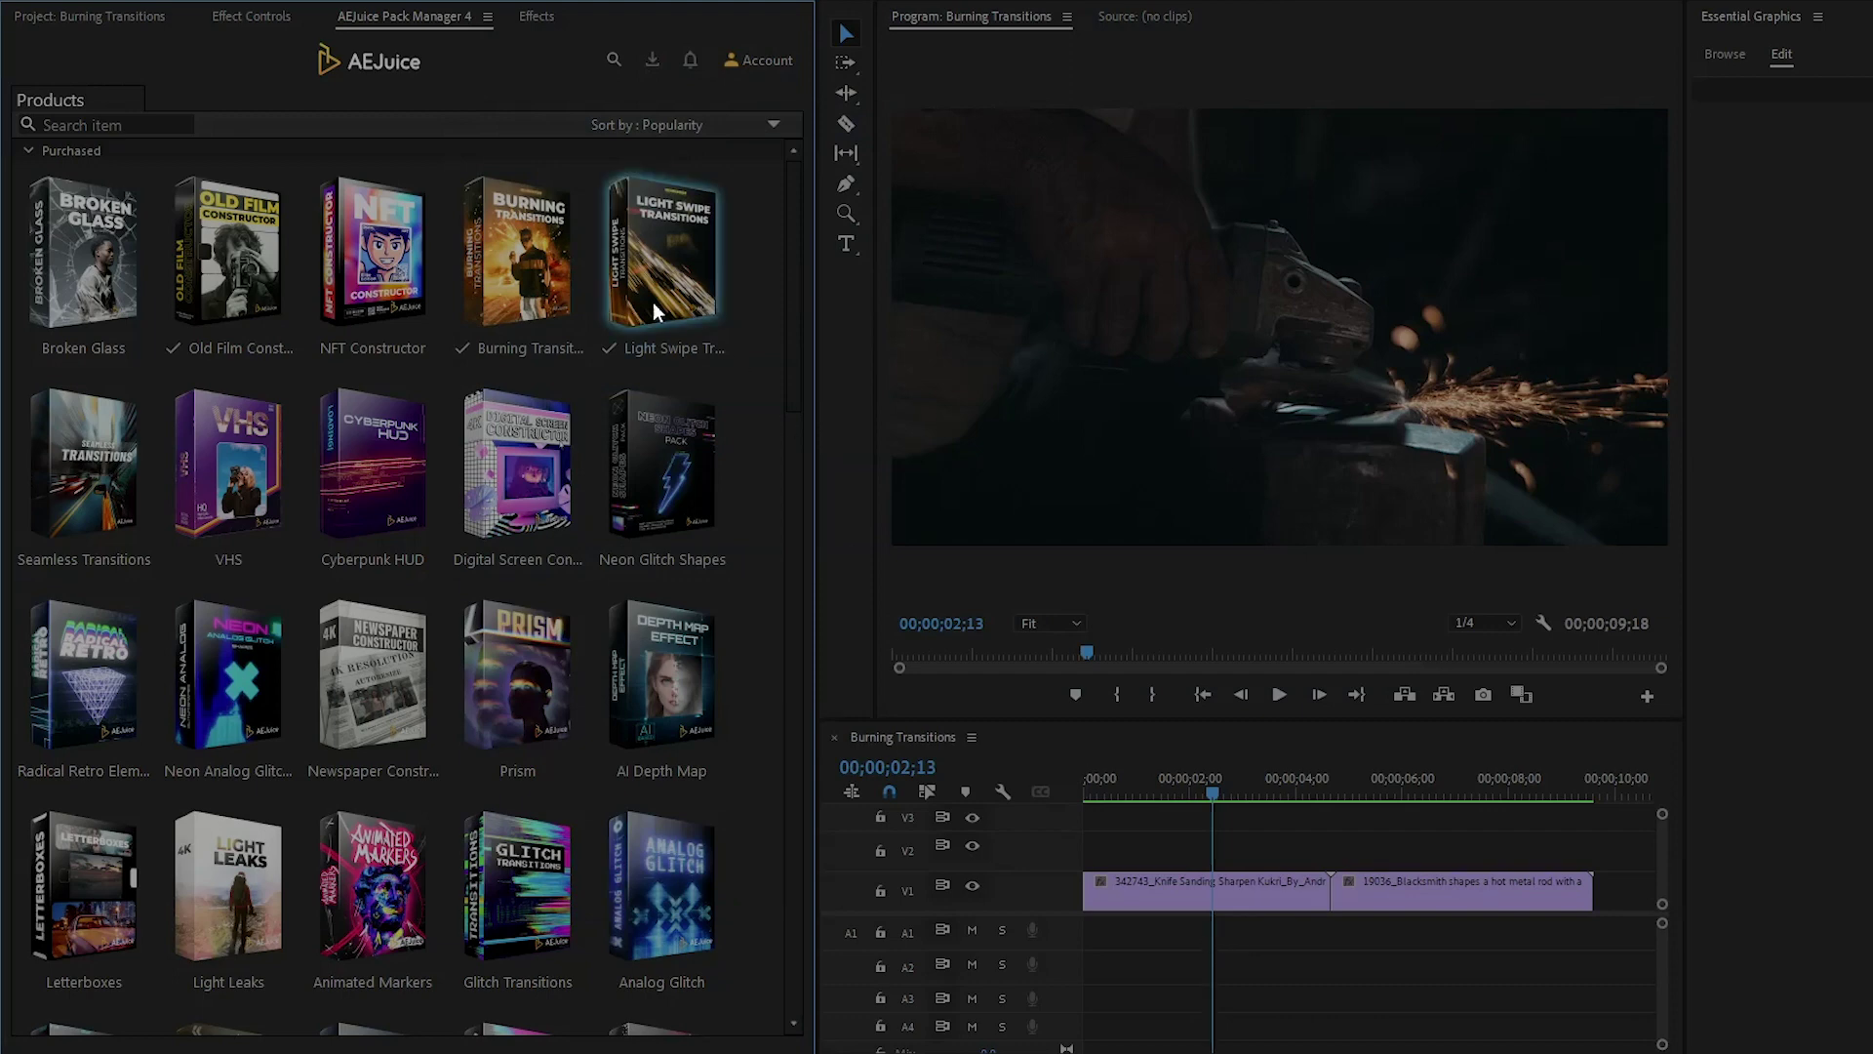
- Open the Burning Transitions pack and show its Burning Paper Transitions category
mouse_move(528, 263)
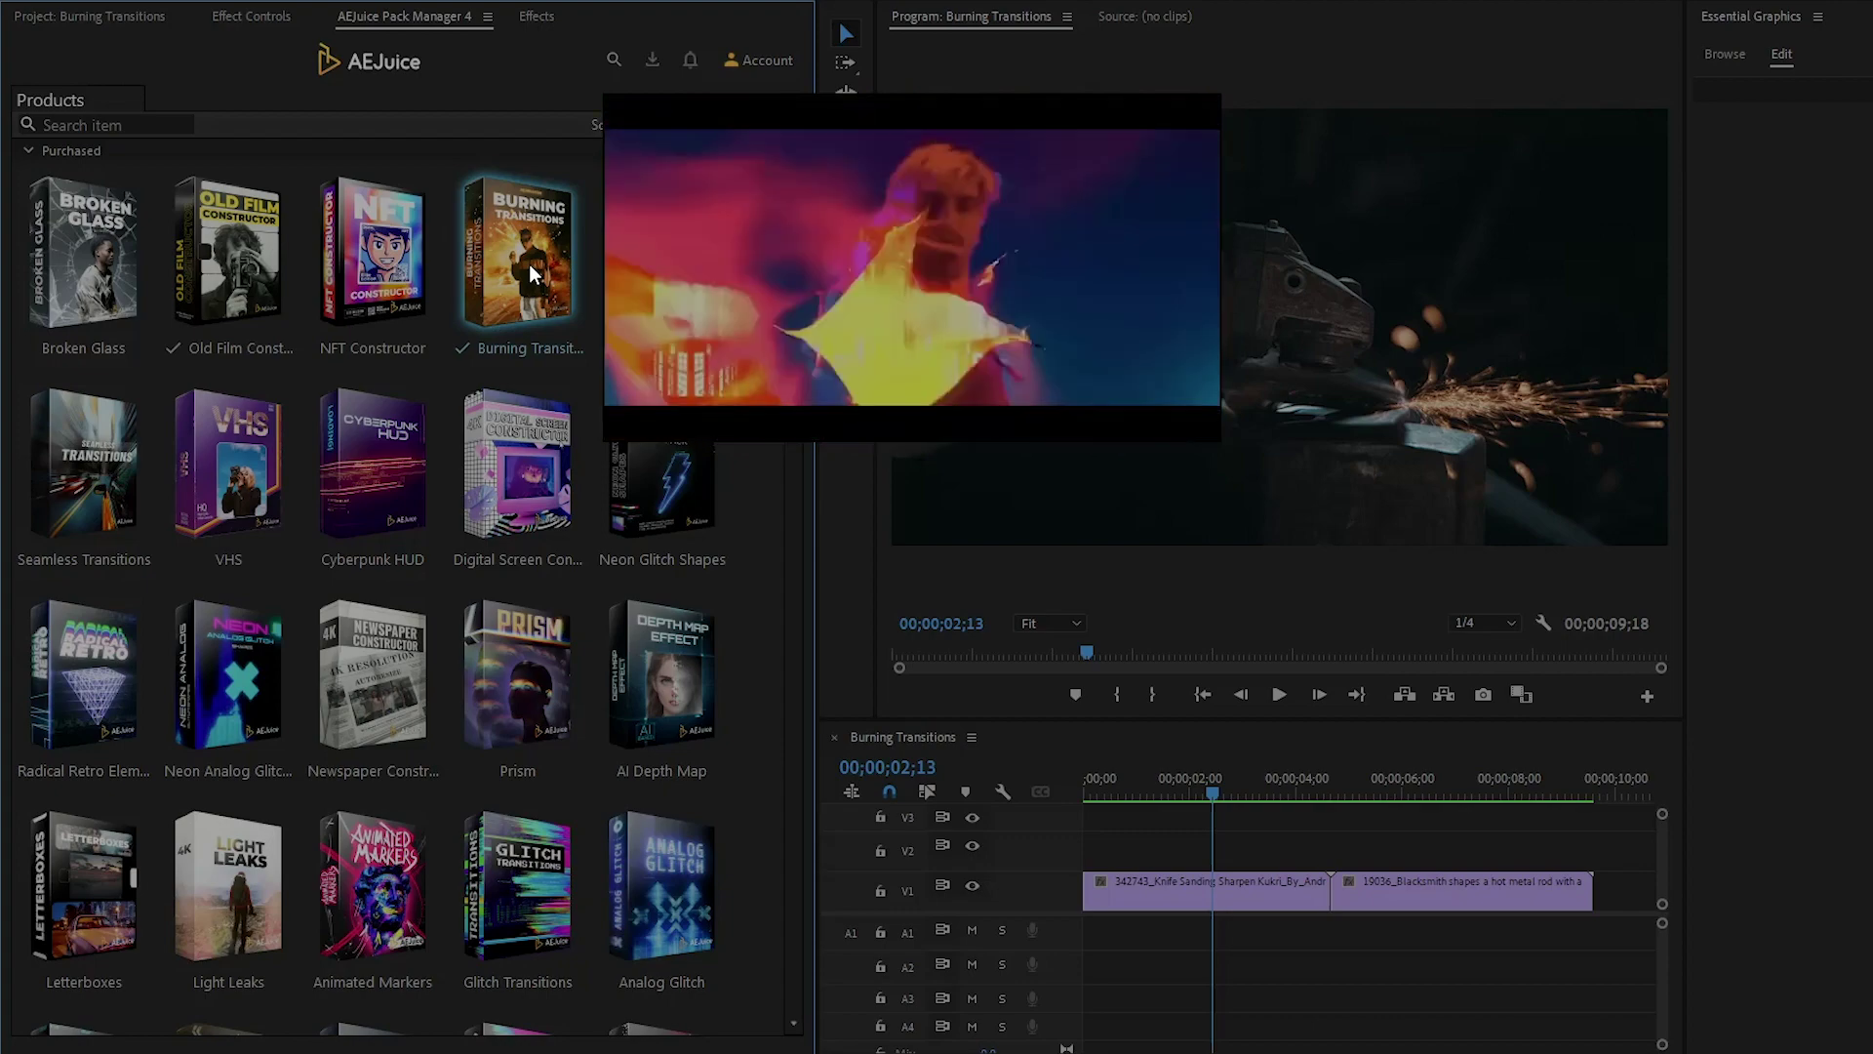
click(529, 264)
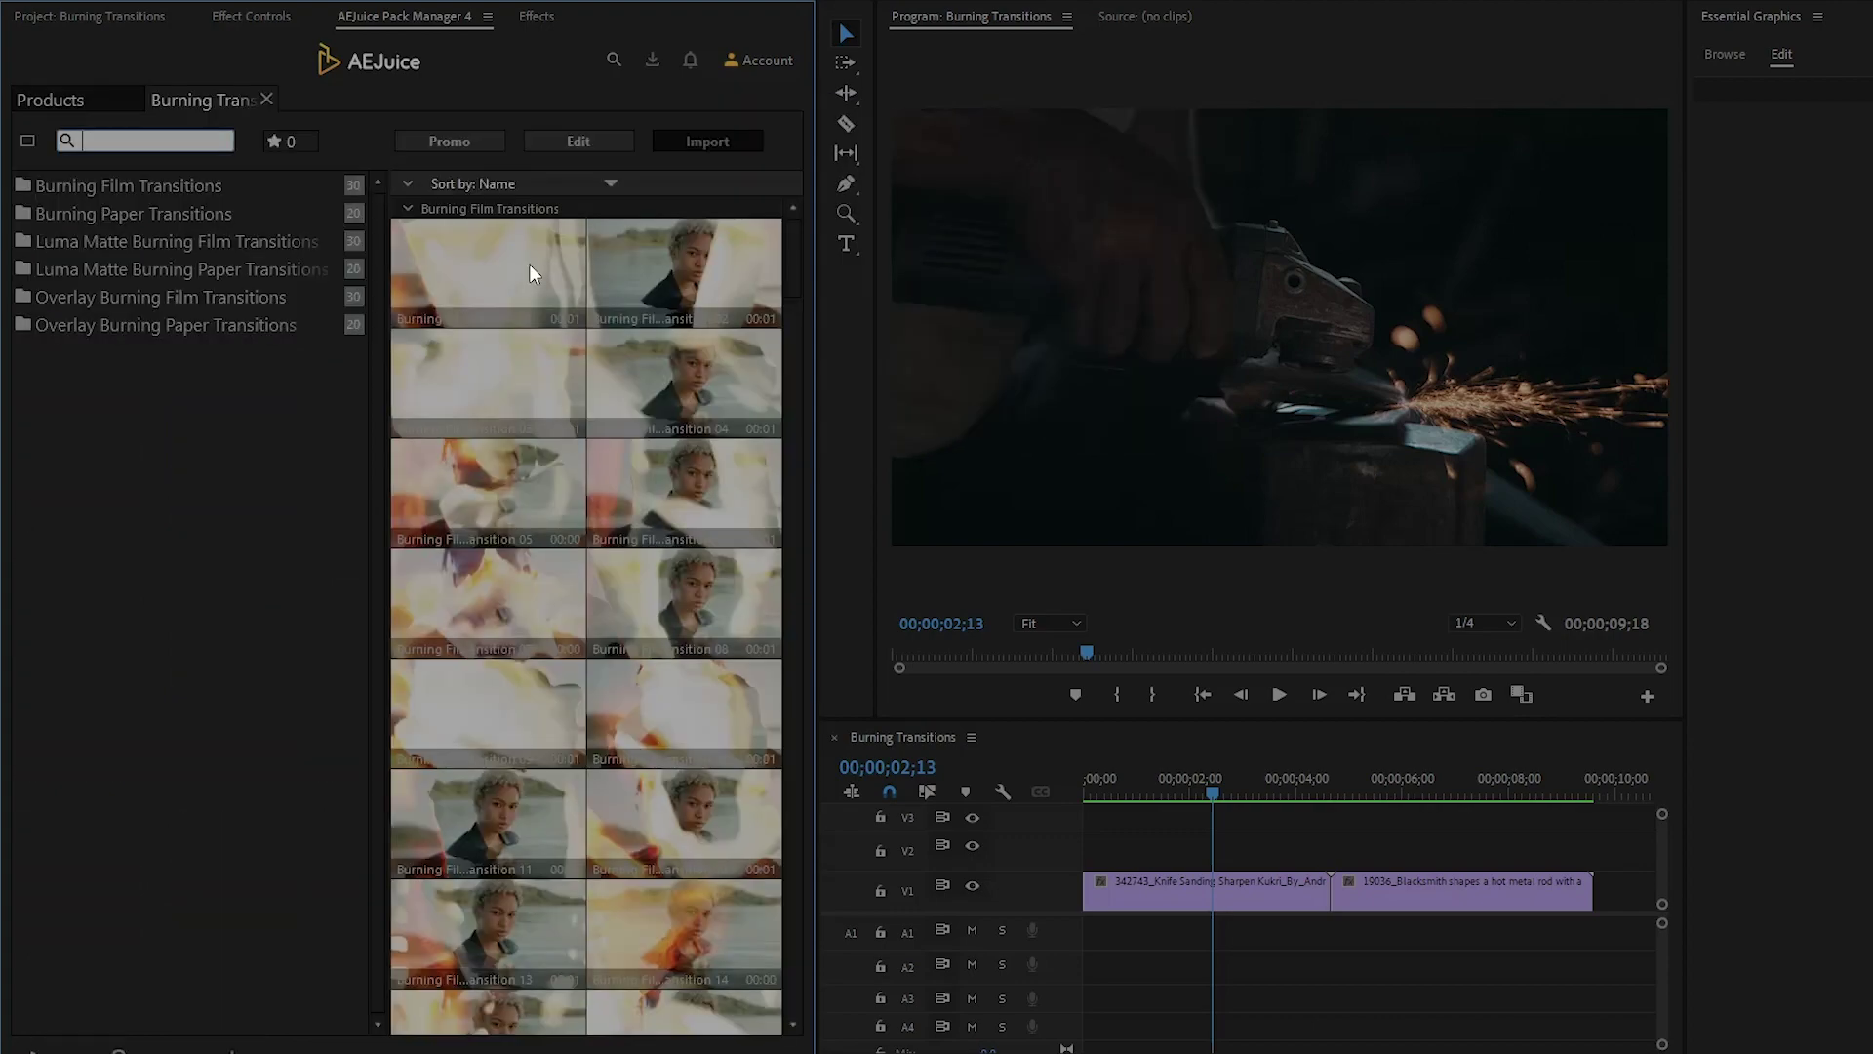
mouse_move(781, 251)
mouse_down()
mouse_move(802, 431)
mouse_move(828, 298)
mouse_move(811, 225)
mouse_up()
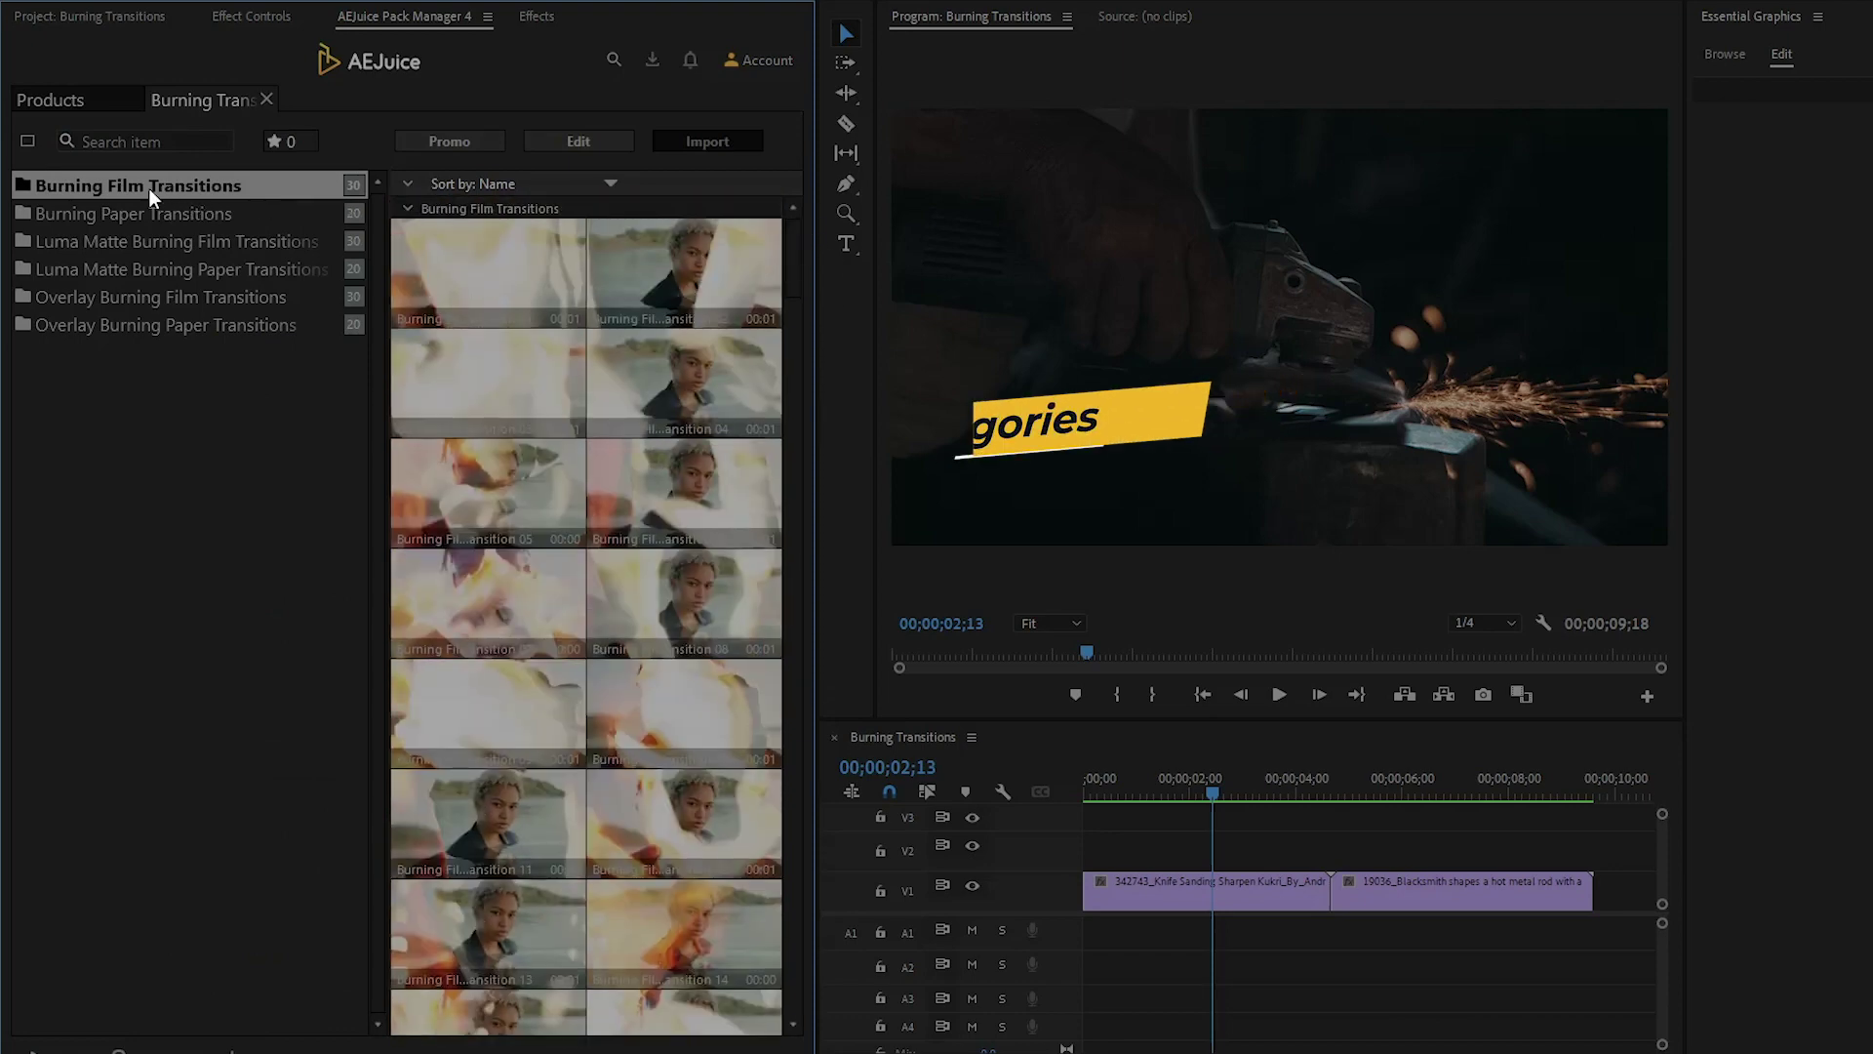
click(242, 214)
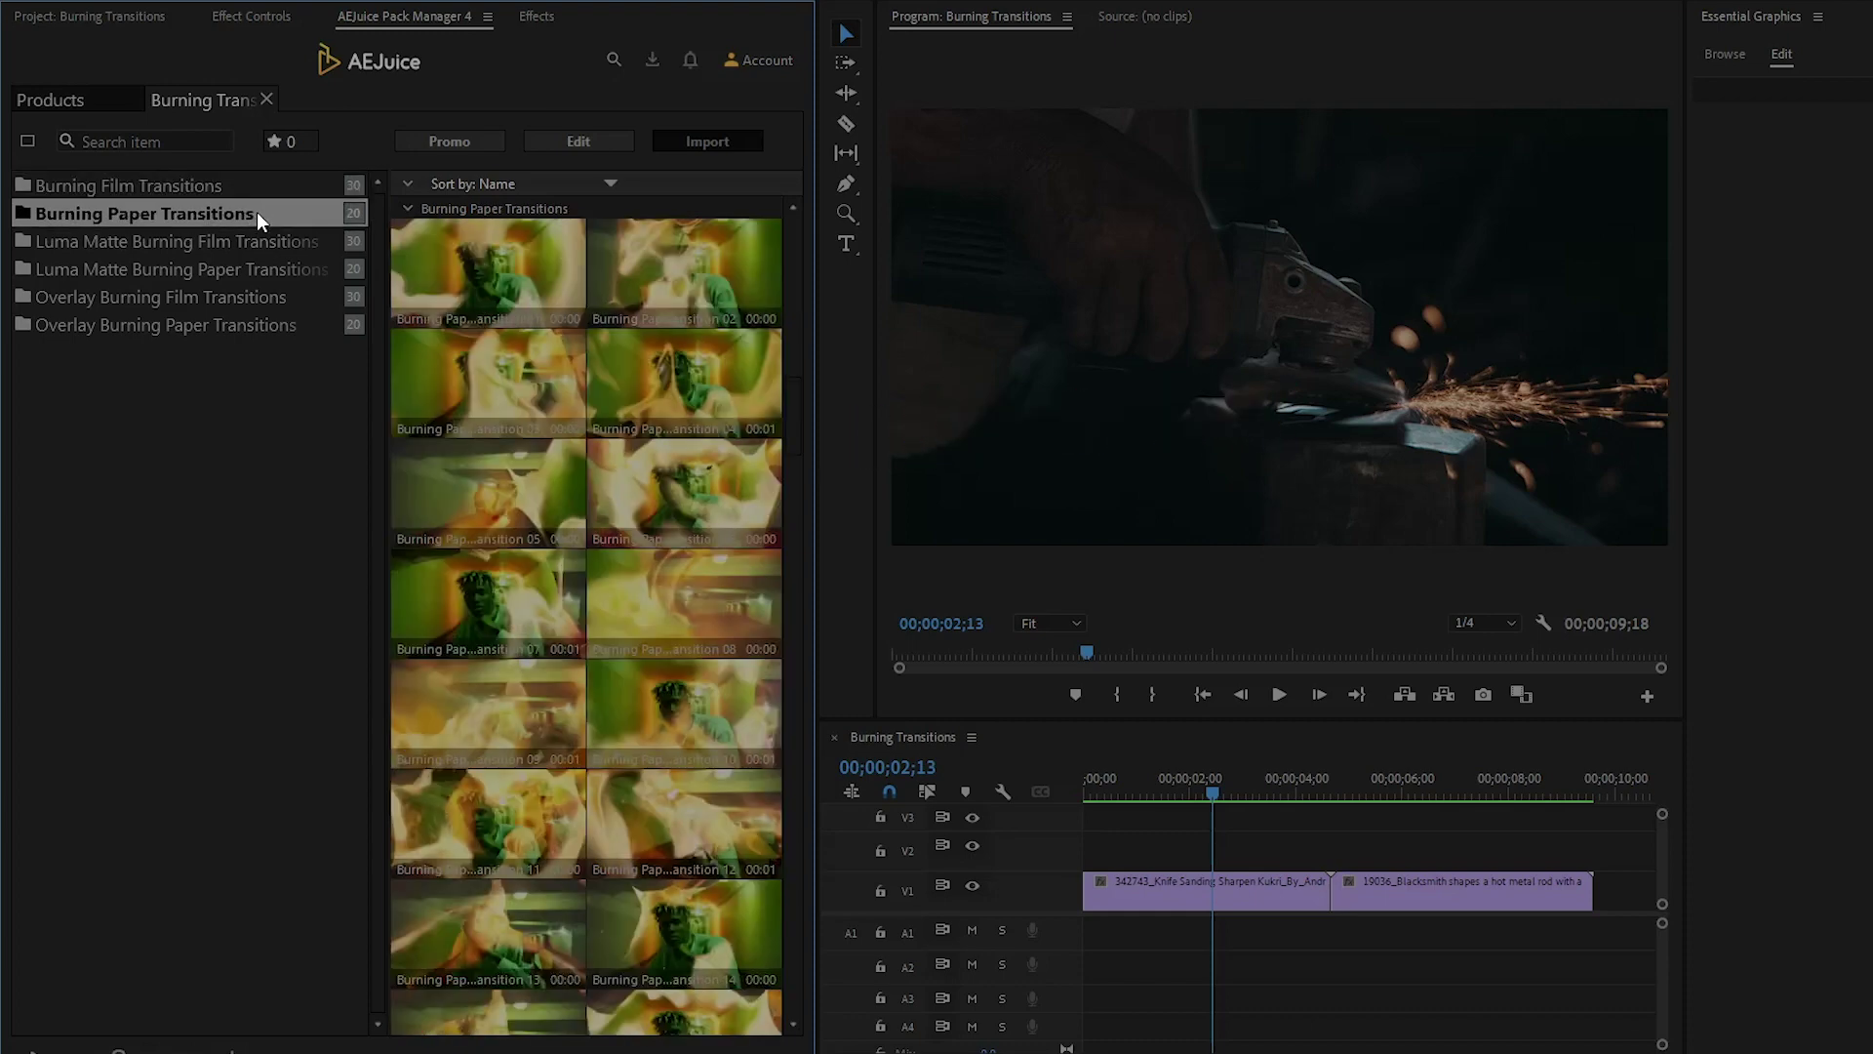
- Browse the Luma Matte, Overlay Burning Film and Overlay Burning Paper sets, then return to Burning Paper Transitions
scroll(489, 412, down, 5)
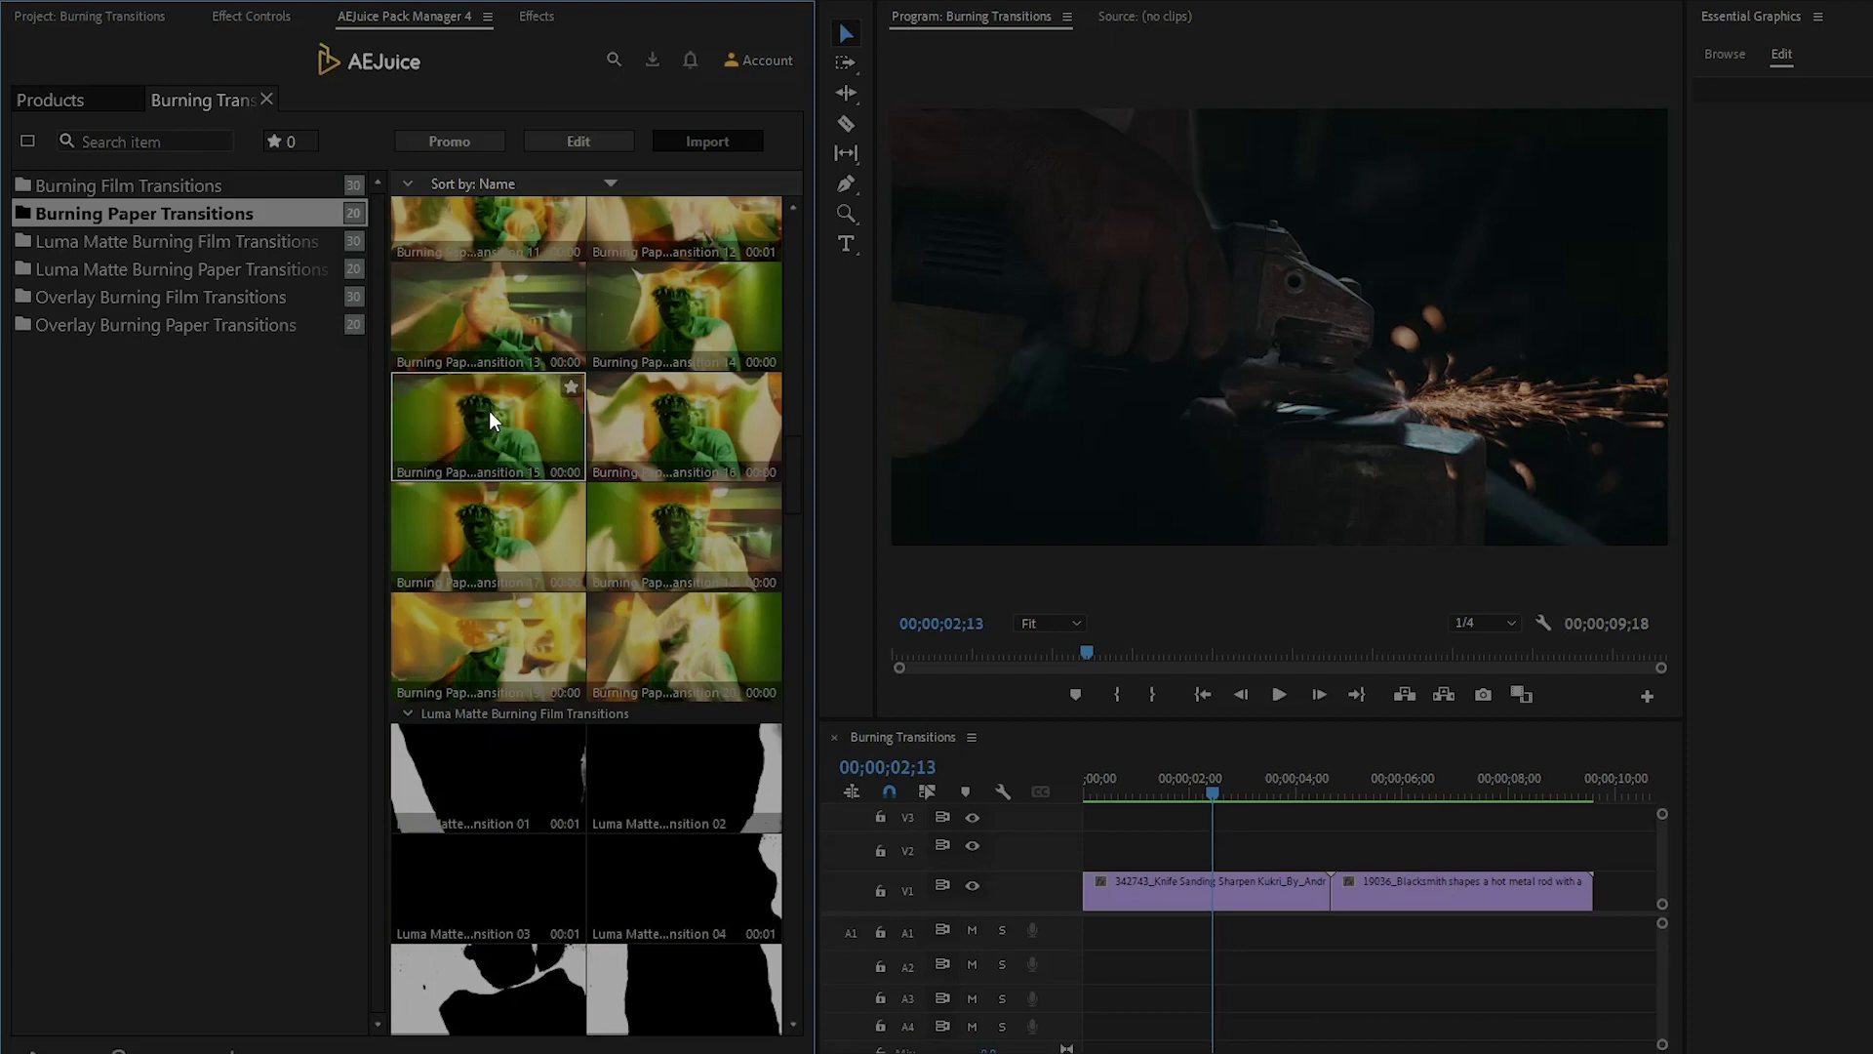
click(185, 239)
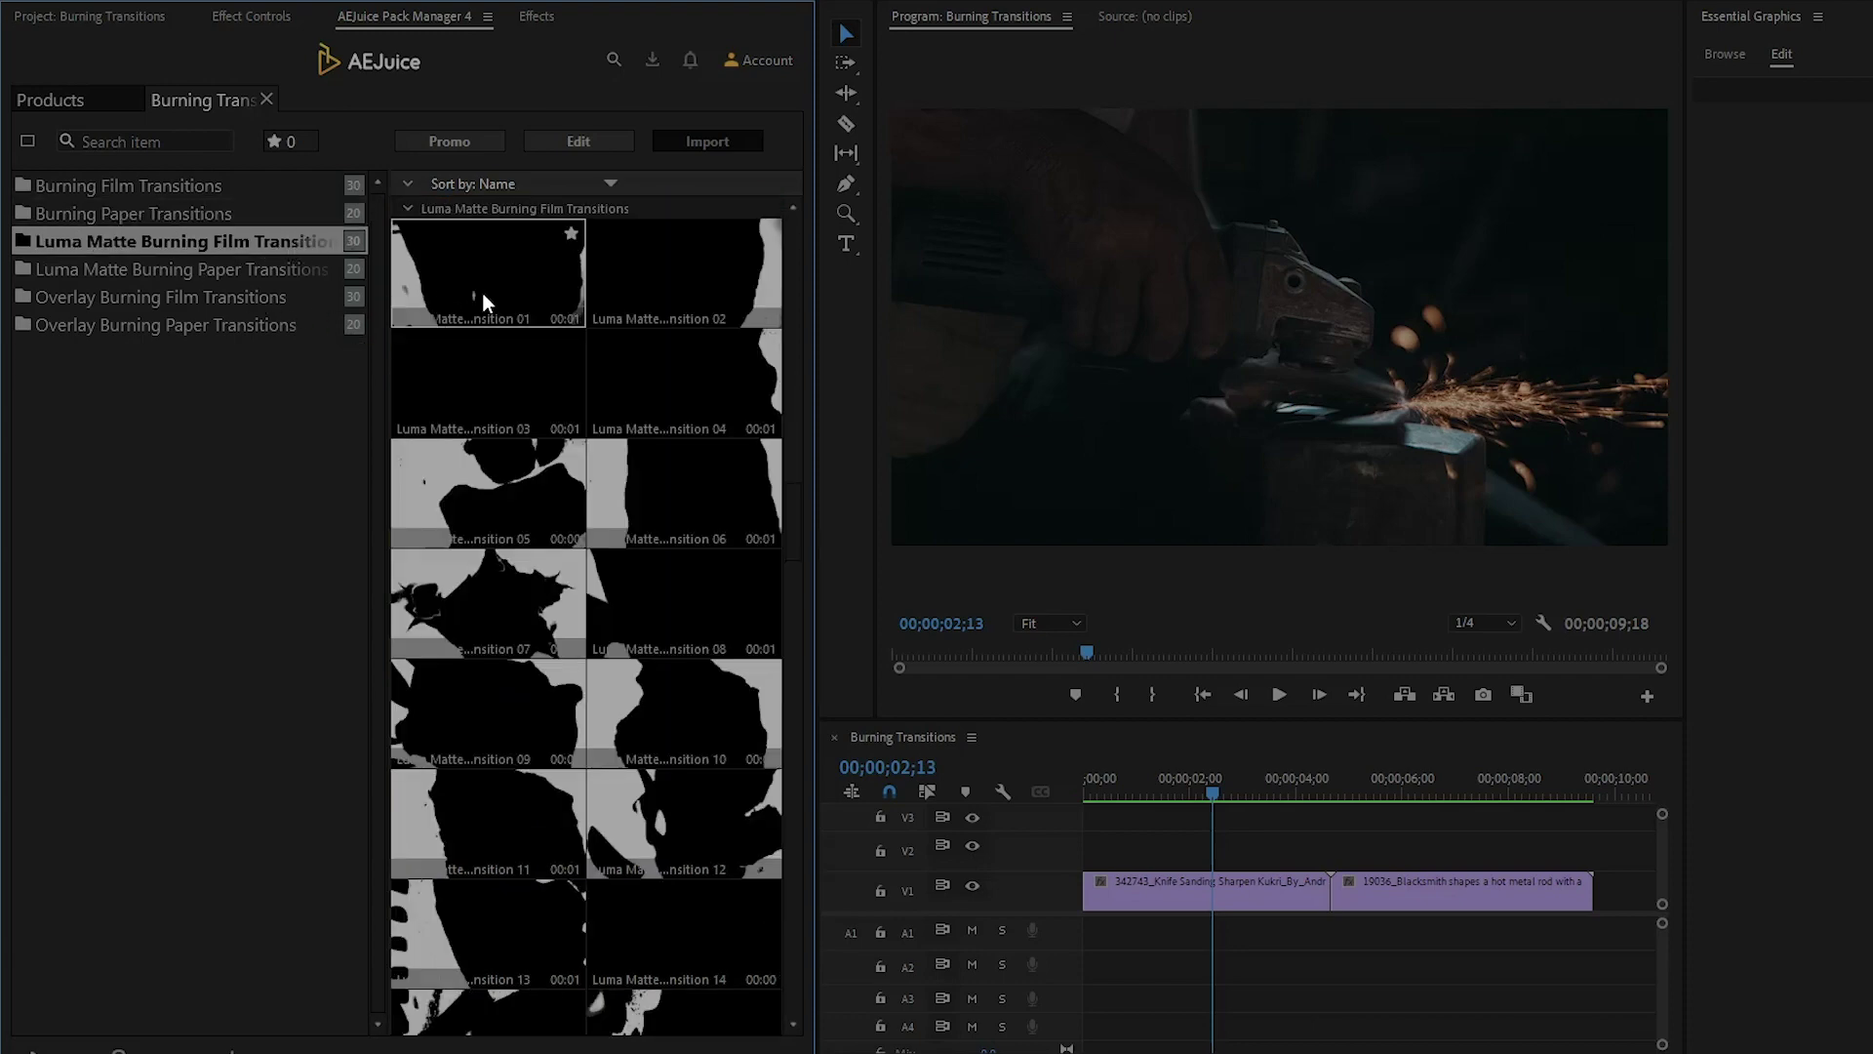
scroll(501, 340, down, 5)
scroll(498, 355, down, 9)
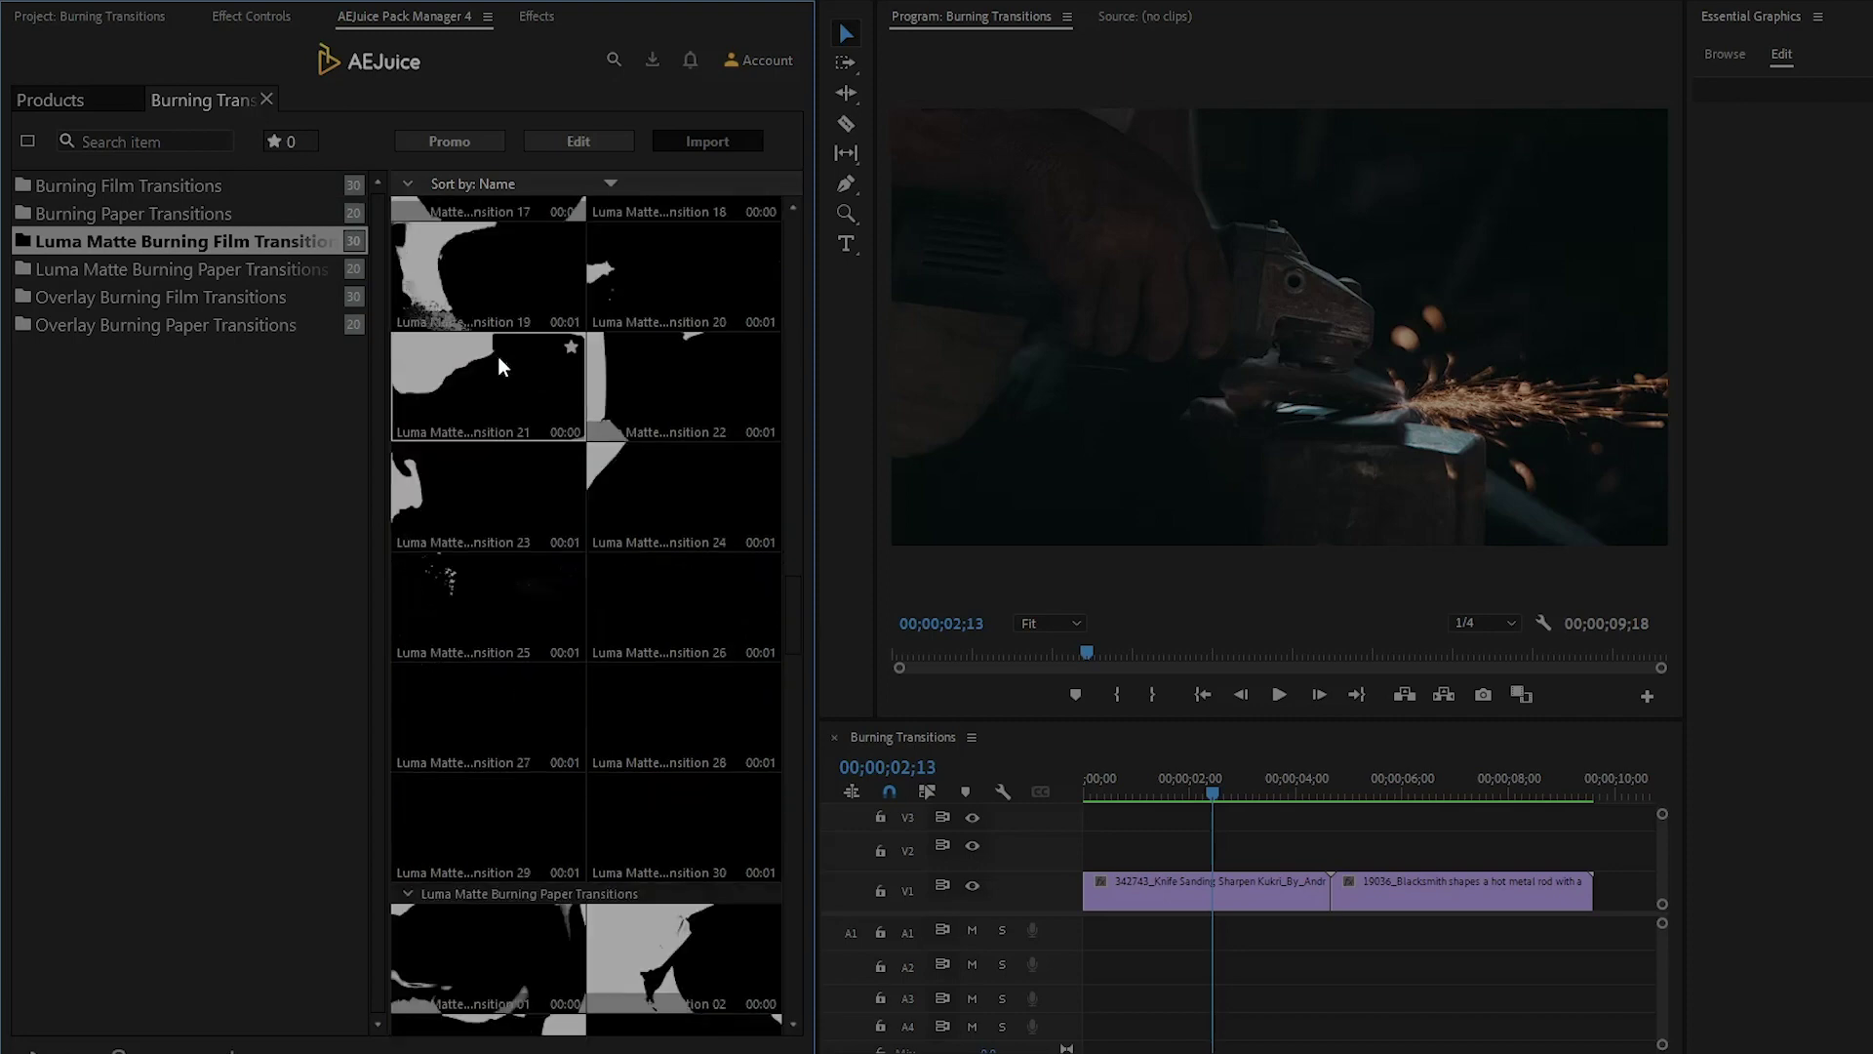
scroll(498, 355, down, 7)
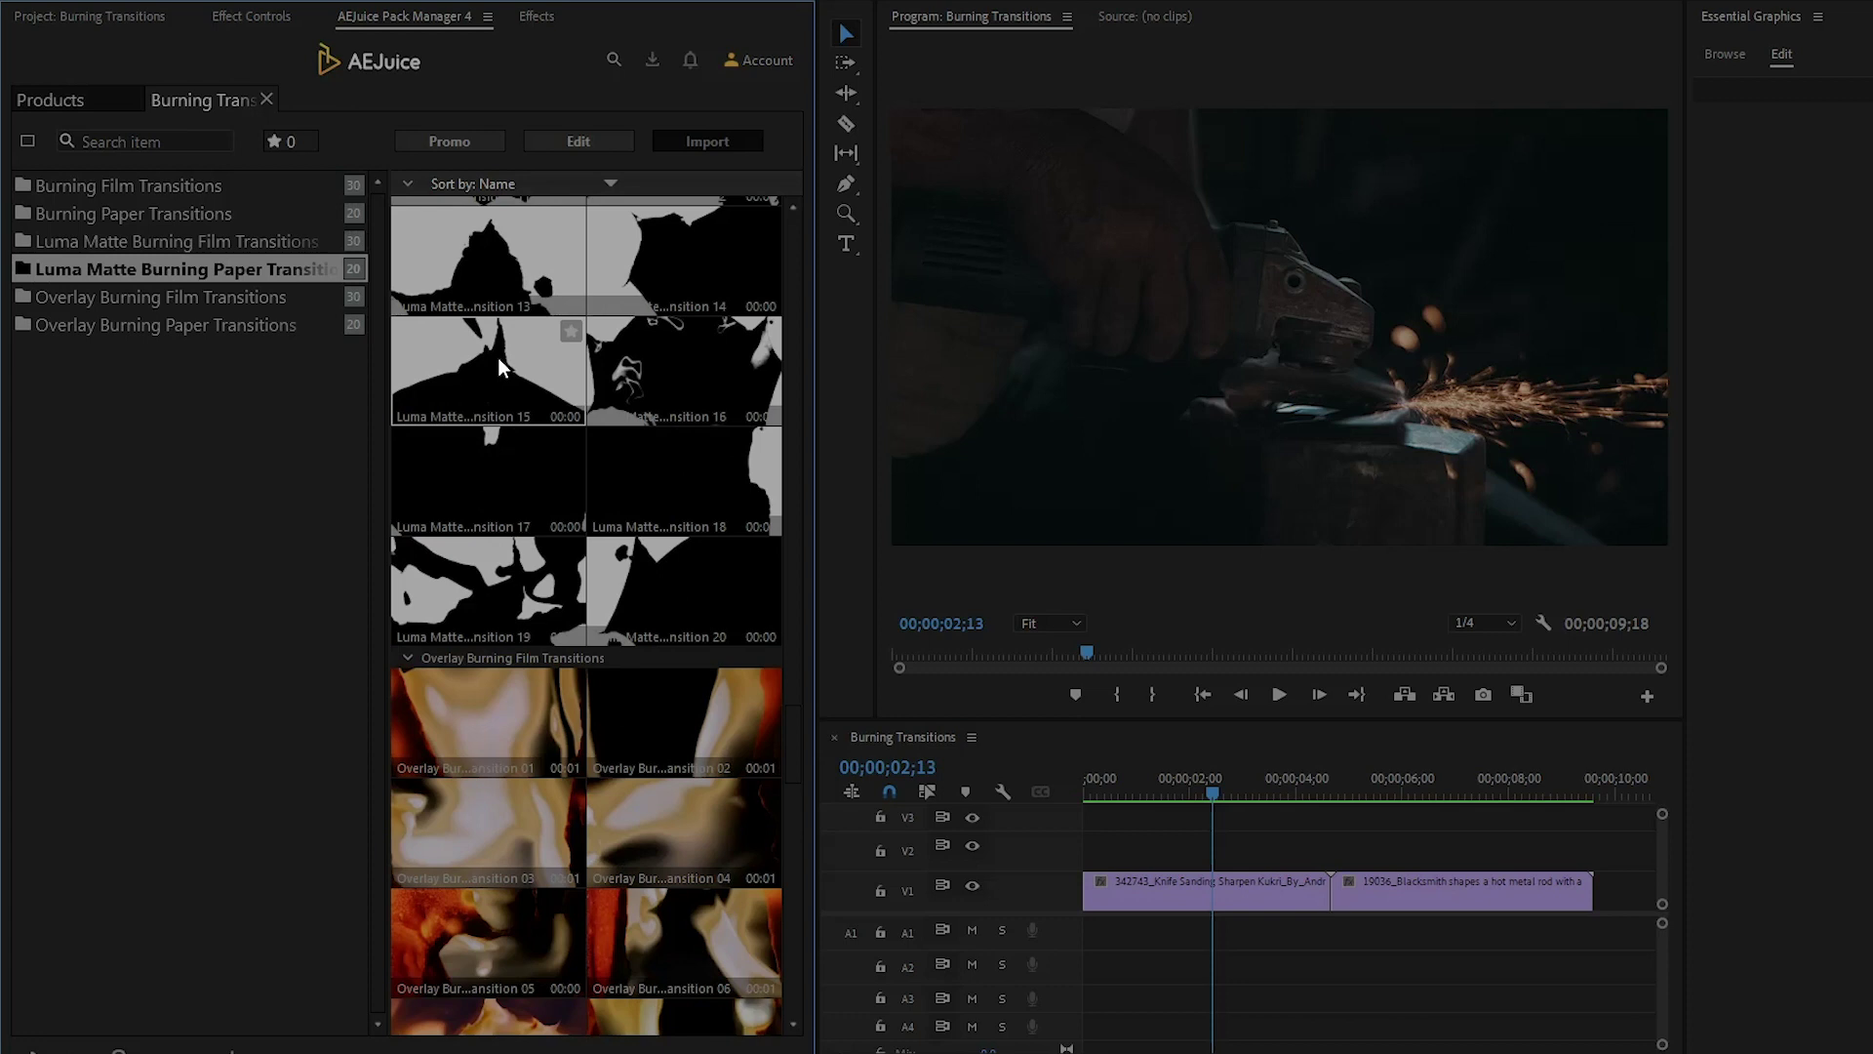
click(204, 306)
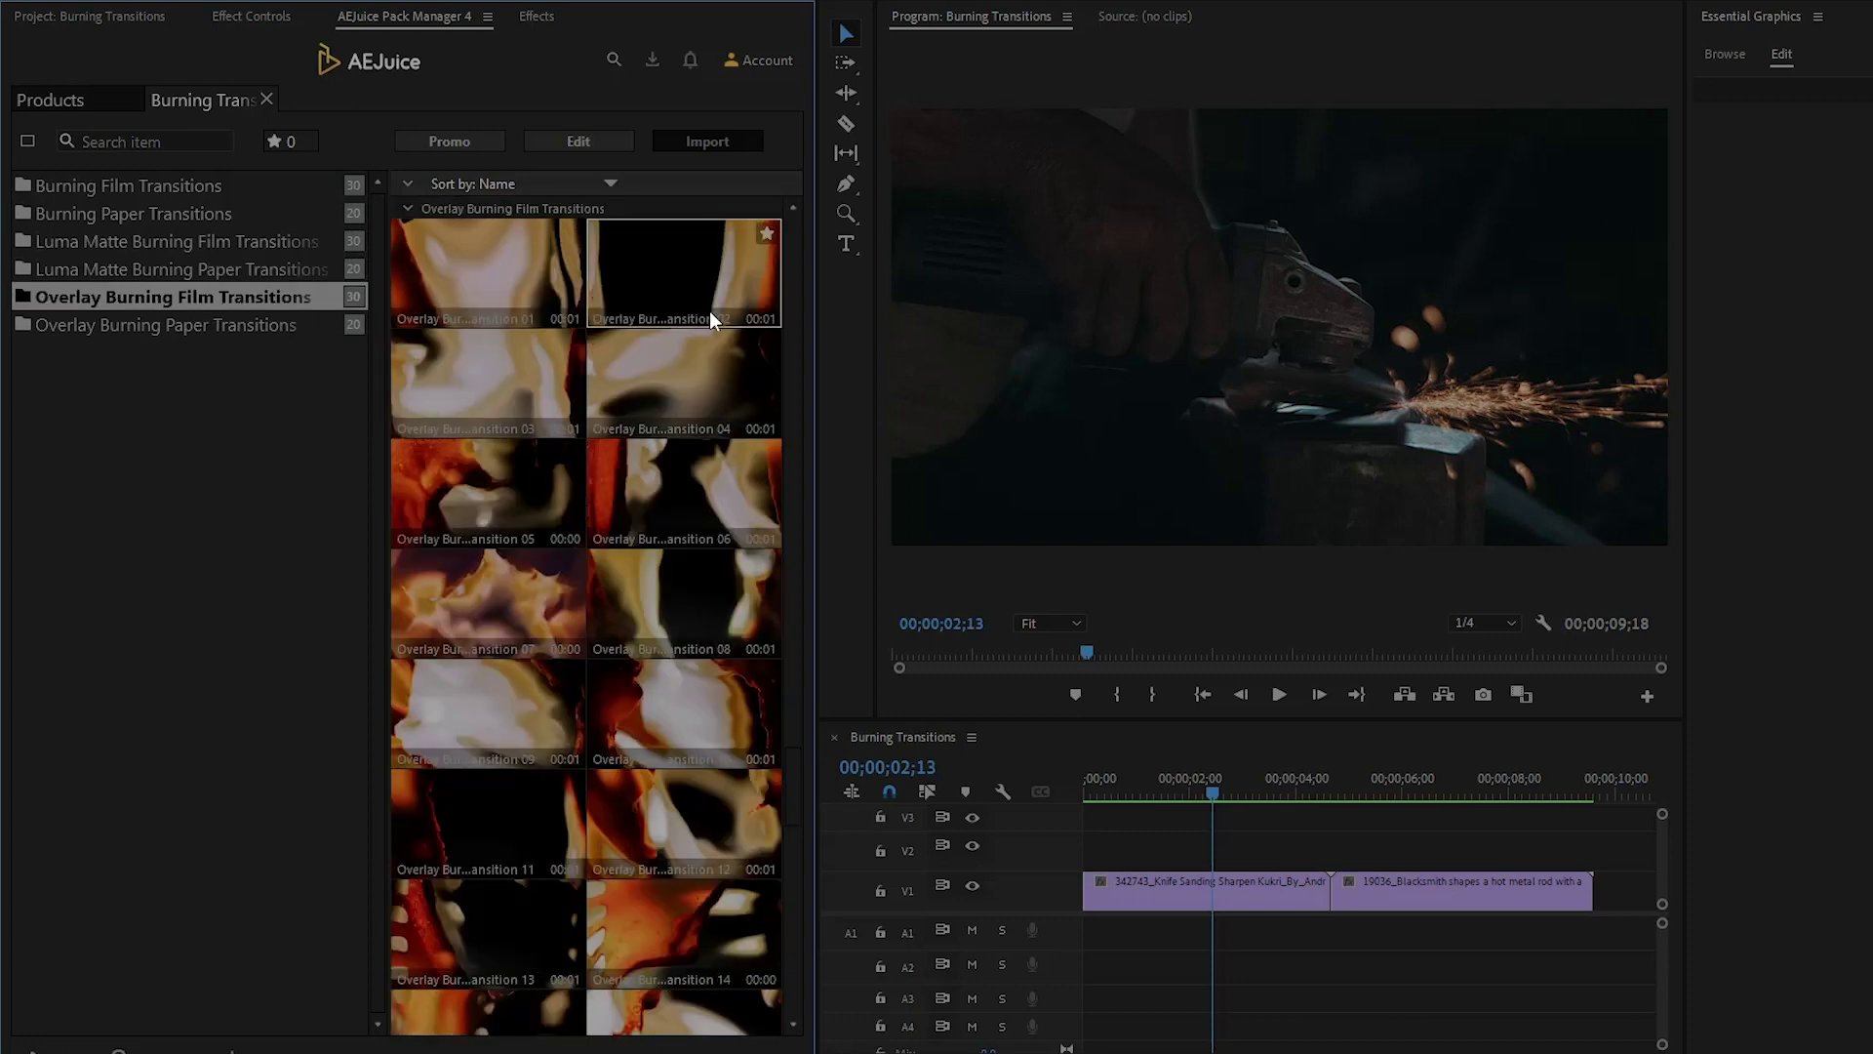
drag(794, 759, 807, 969)
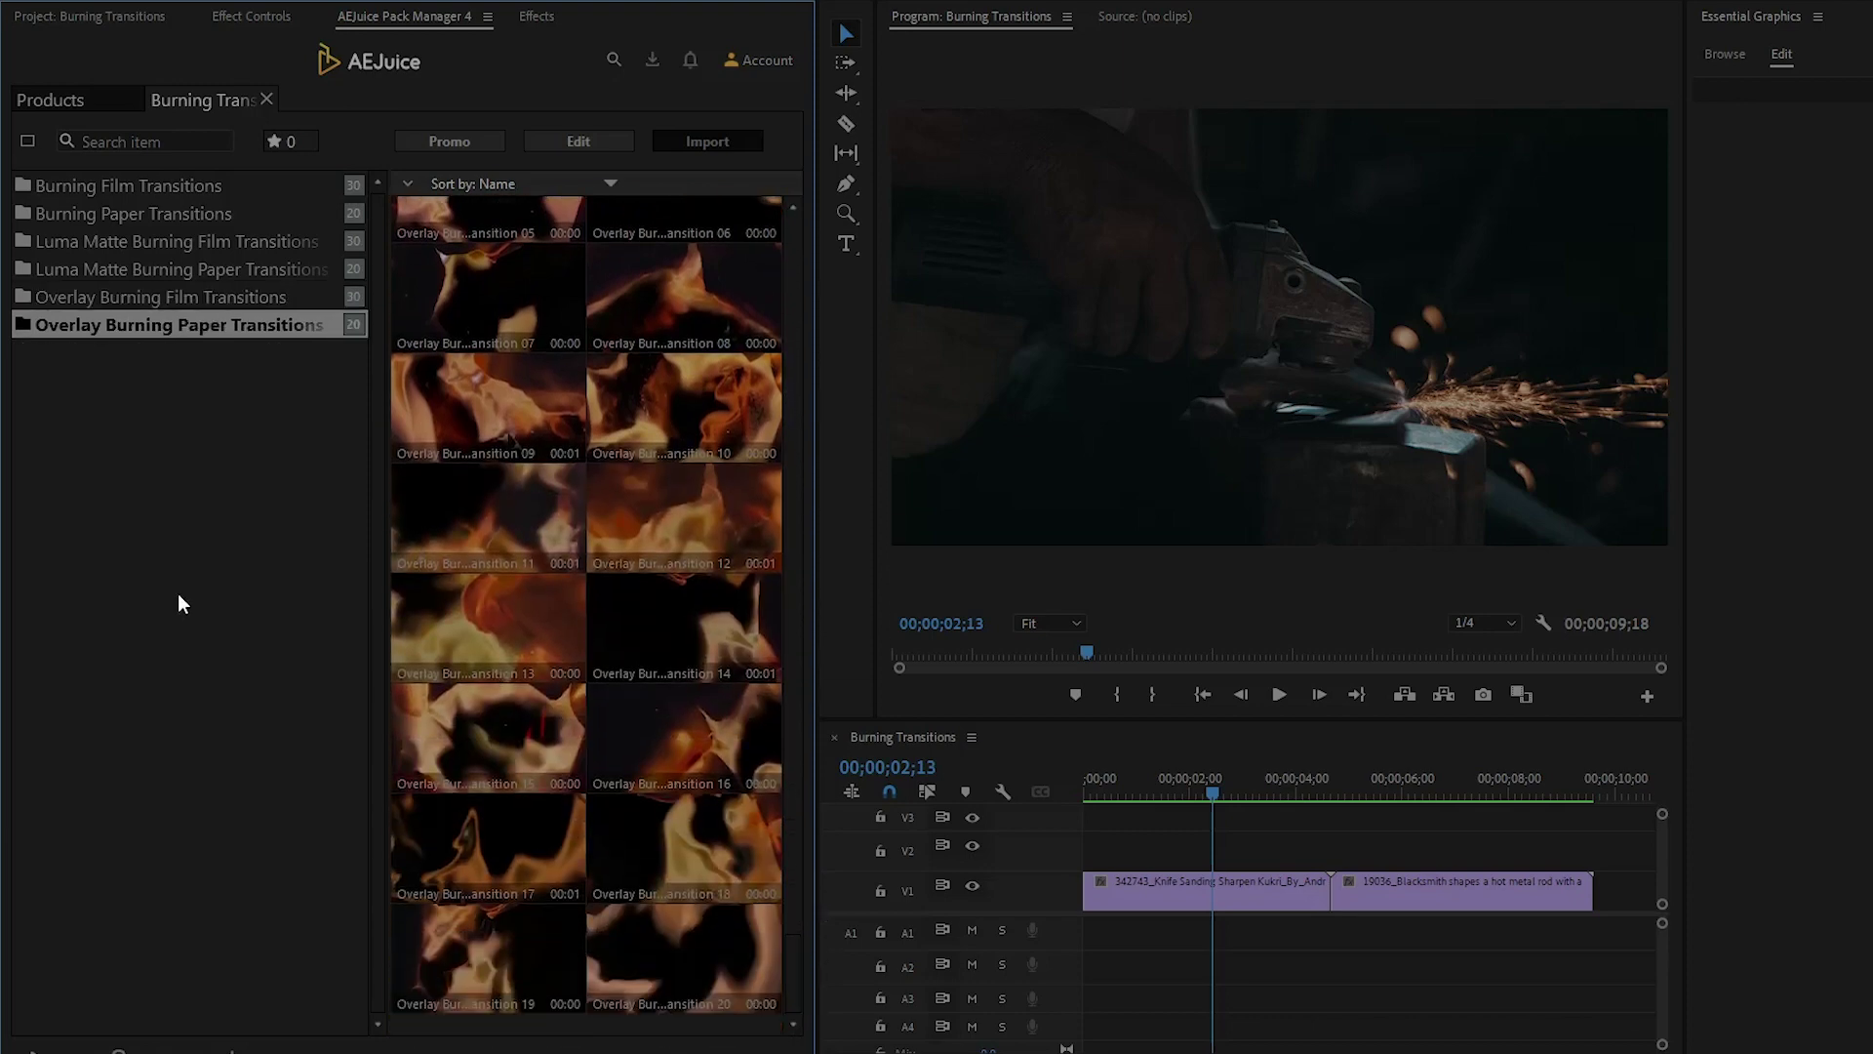
click(203, 574)
click(132, 215)
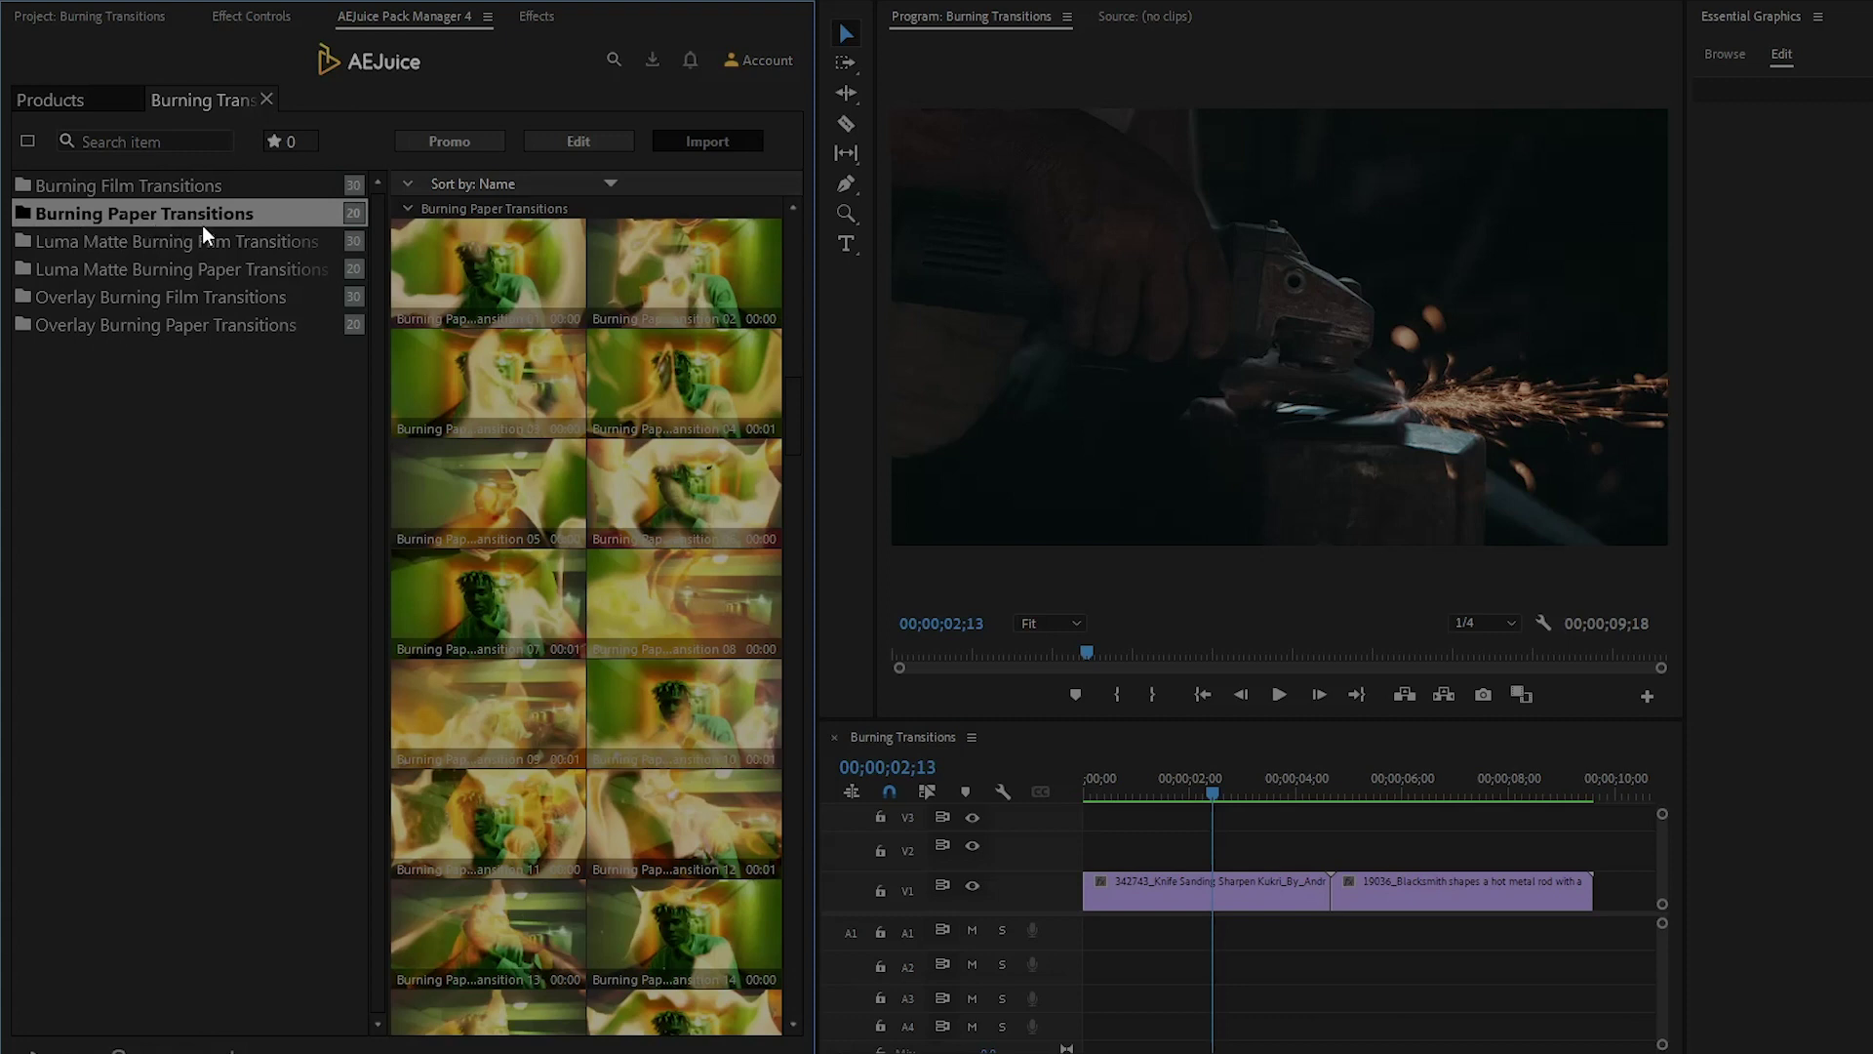
- Play the sequence from 02;18 and select both V1 clips around the cut
click(1221, 795)
key(space)
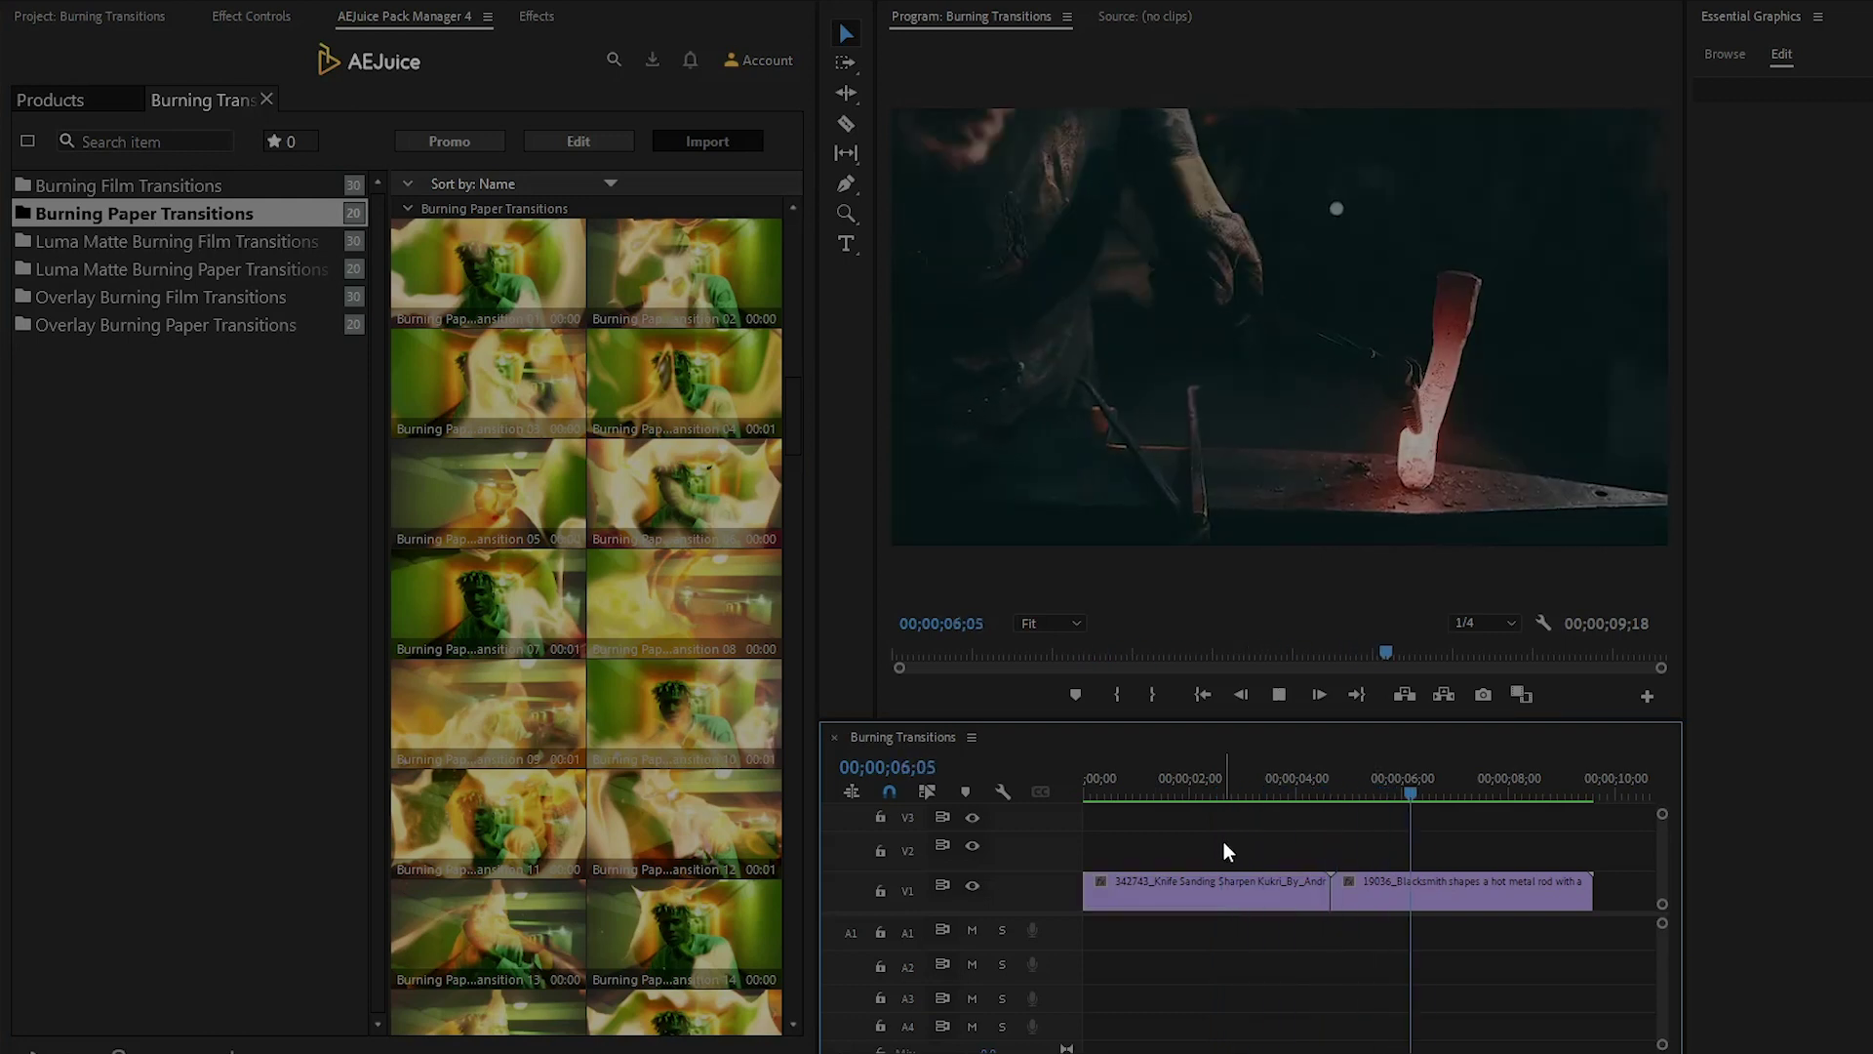
key(space)
drag(1280, 834, 1385, 900)
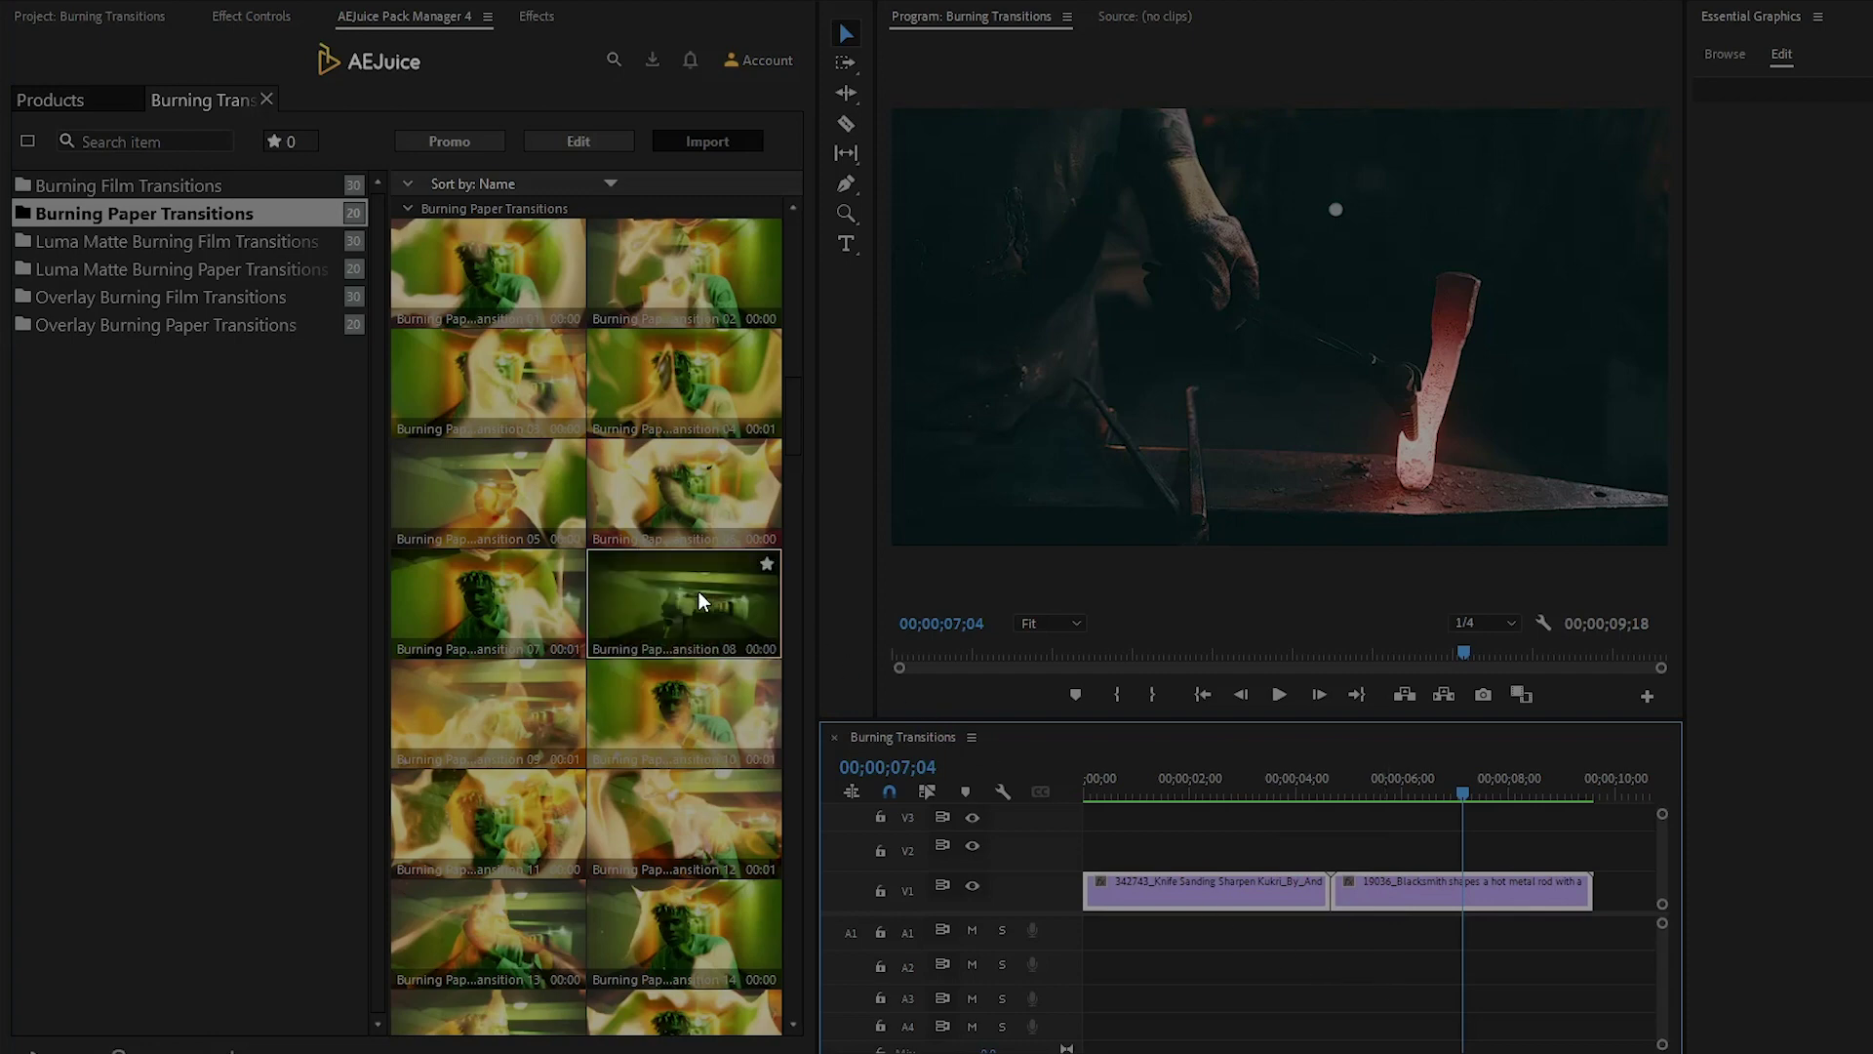
- Import Burning Paper Transition 06 over the knife-sanding to blacksmith cut and scrub back to preview
click(669, 500)
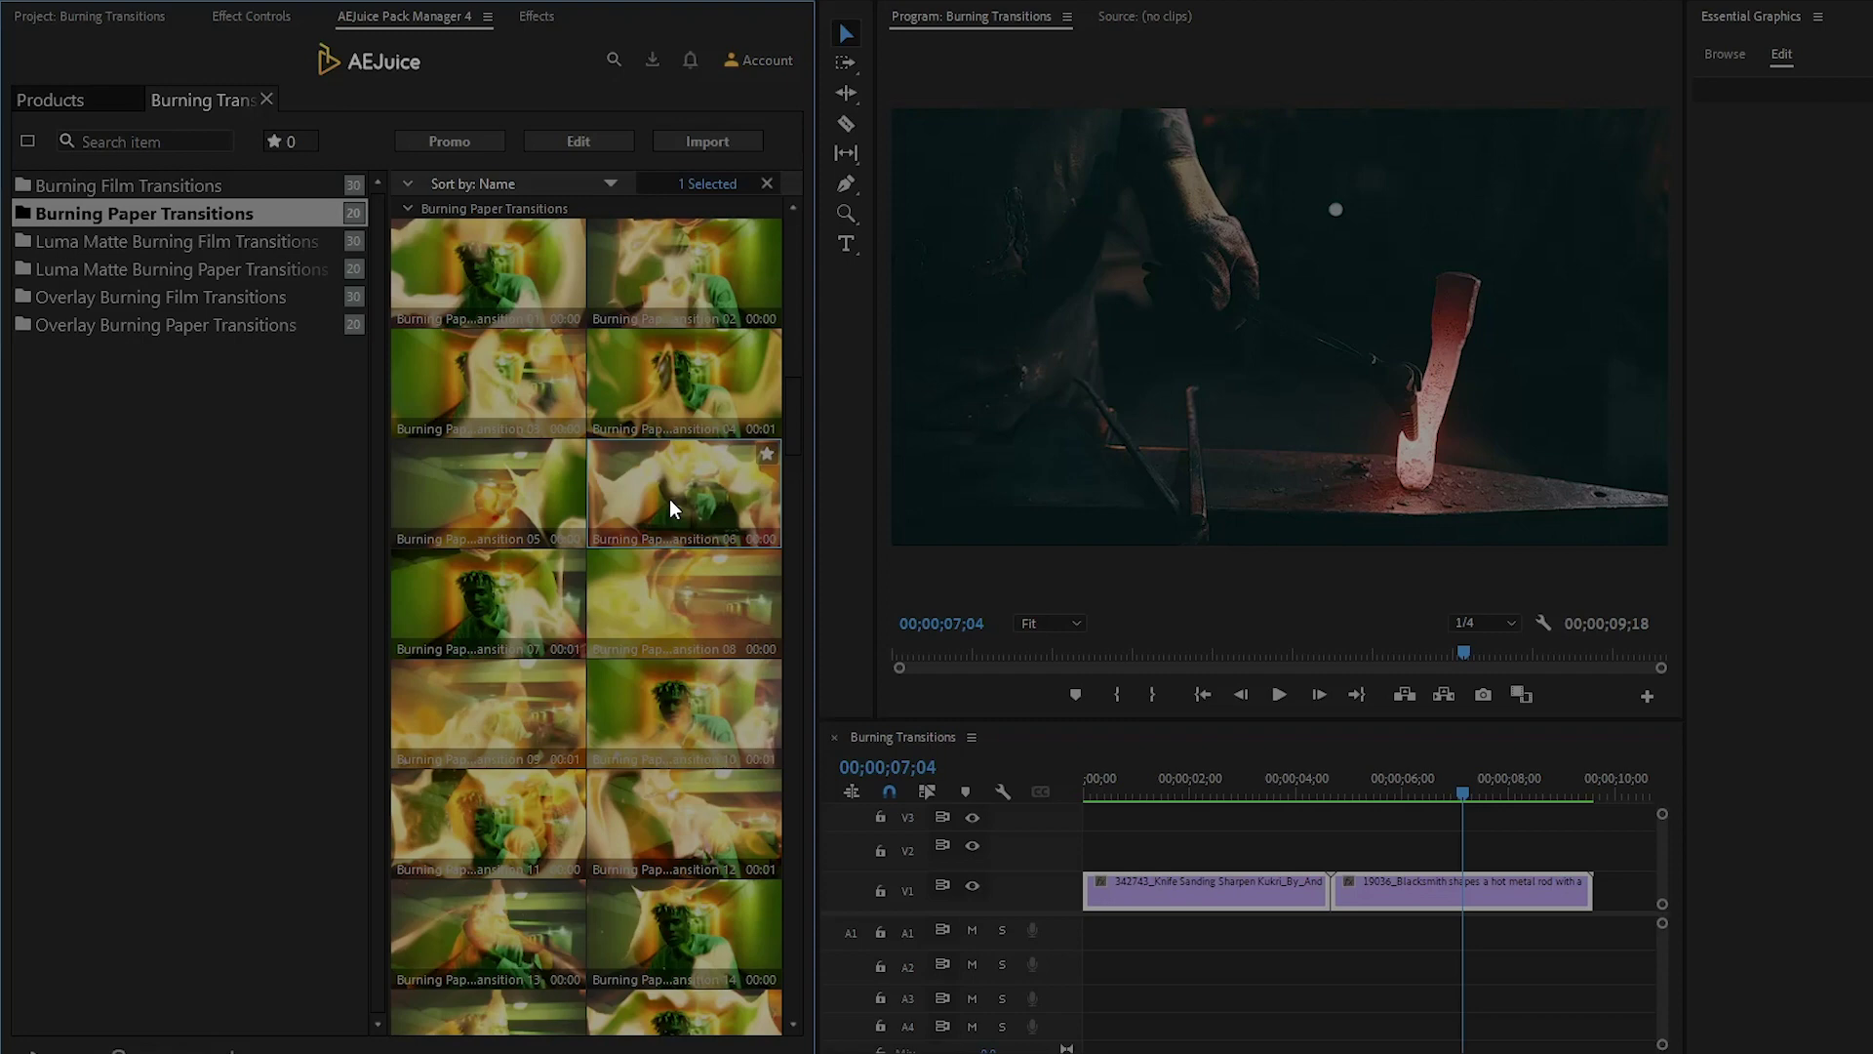
click(704, 149)
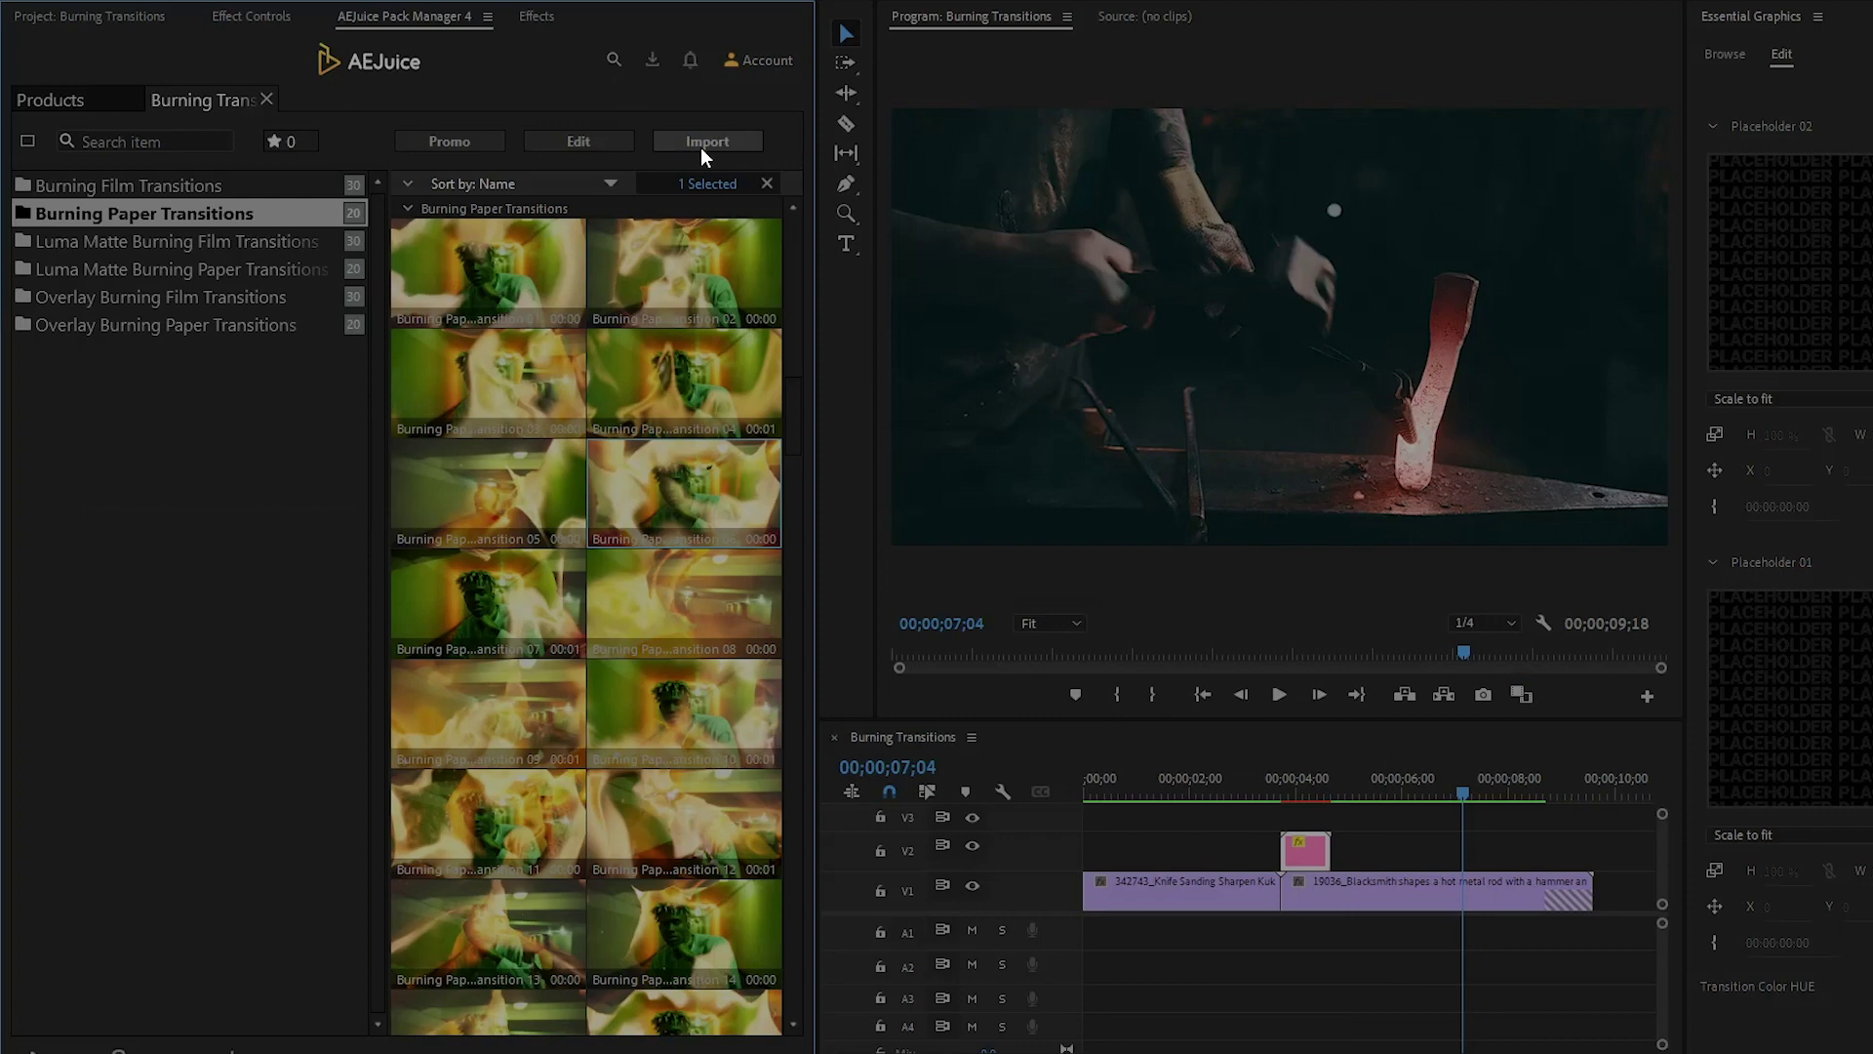
mouse_move(1276, 786)
mouse_down()
mouse_move(1260, 781)
mouse_move(1311, 774)
mouse_up()
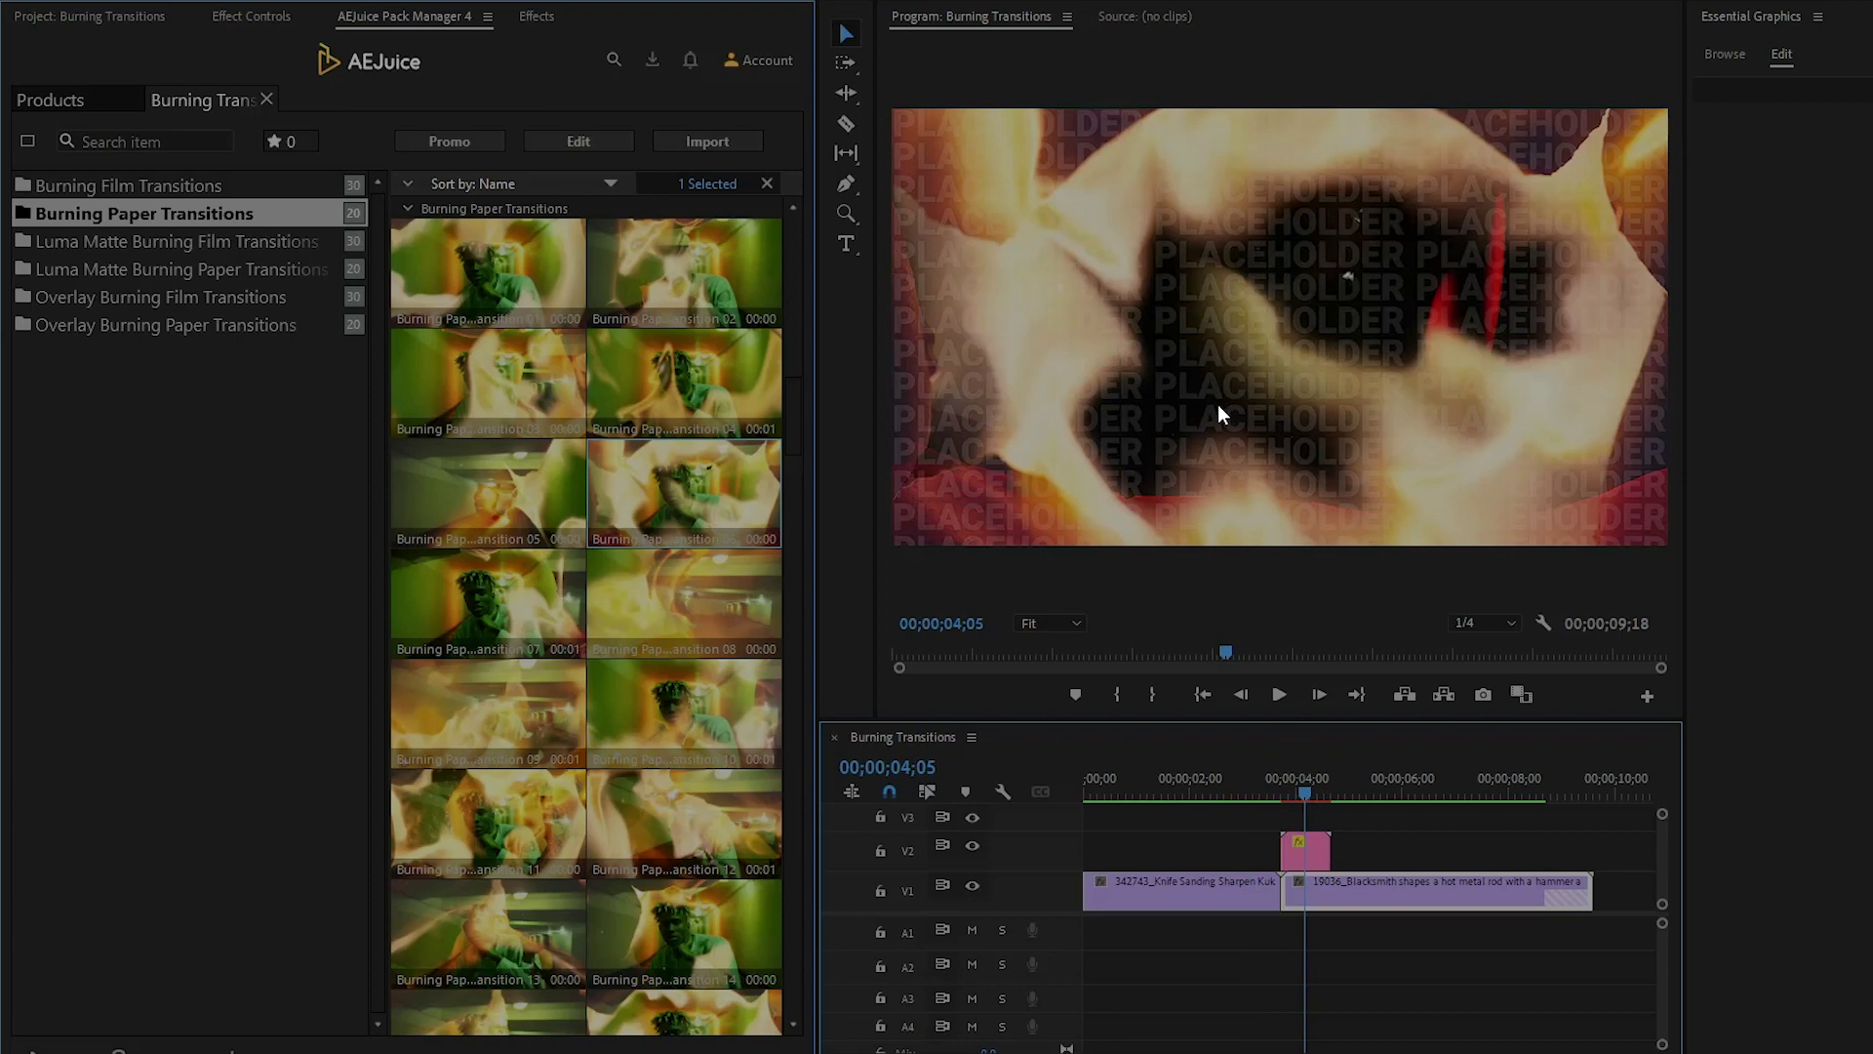
- Inspect the 1_ and 2_Burning Paper Transition 06 sequences in the _AEJuice bin, then select the V2 transition graphic
click(114, 21)
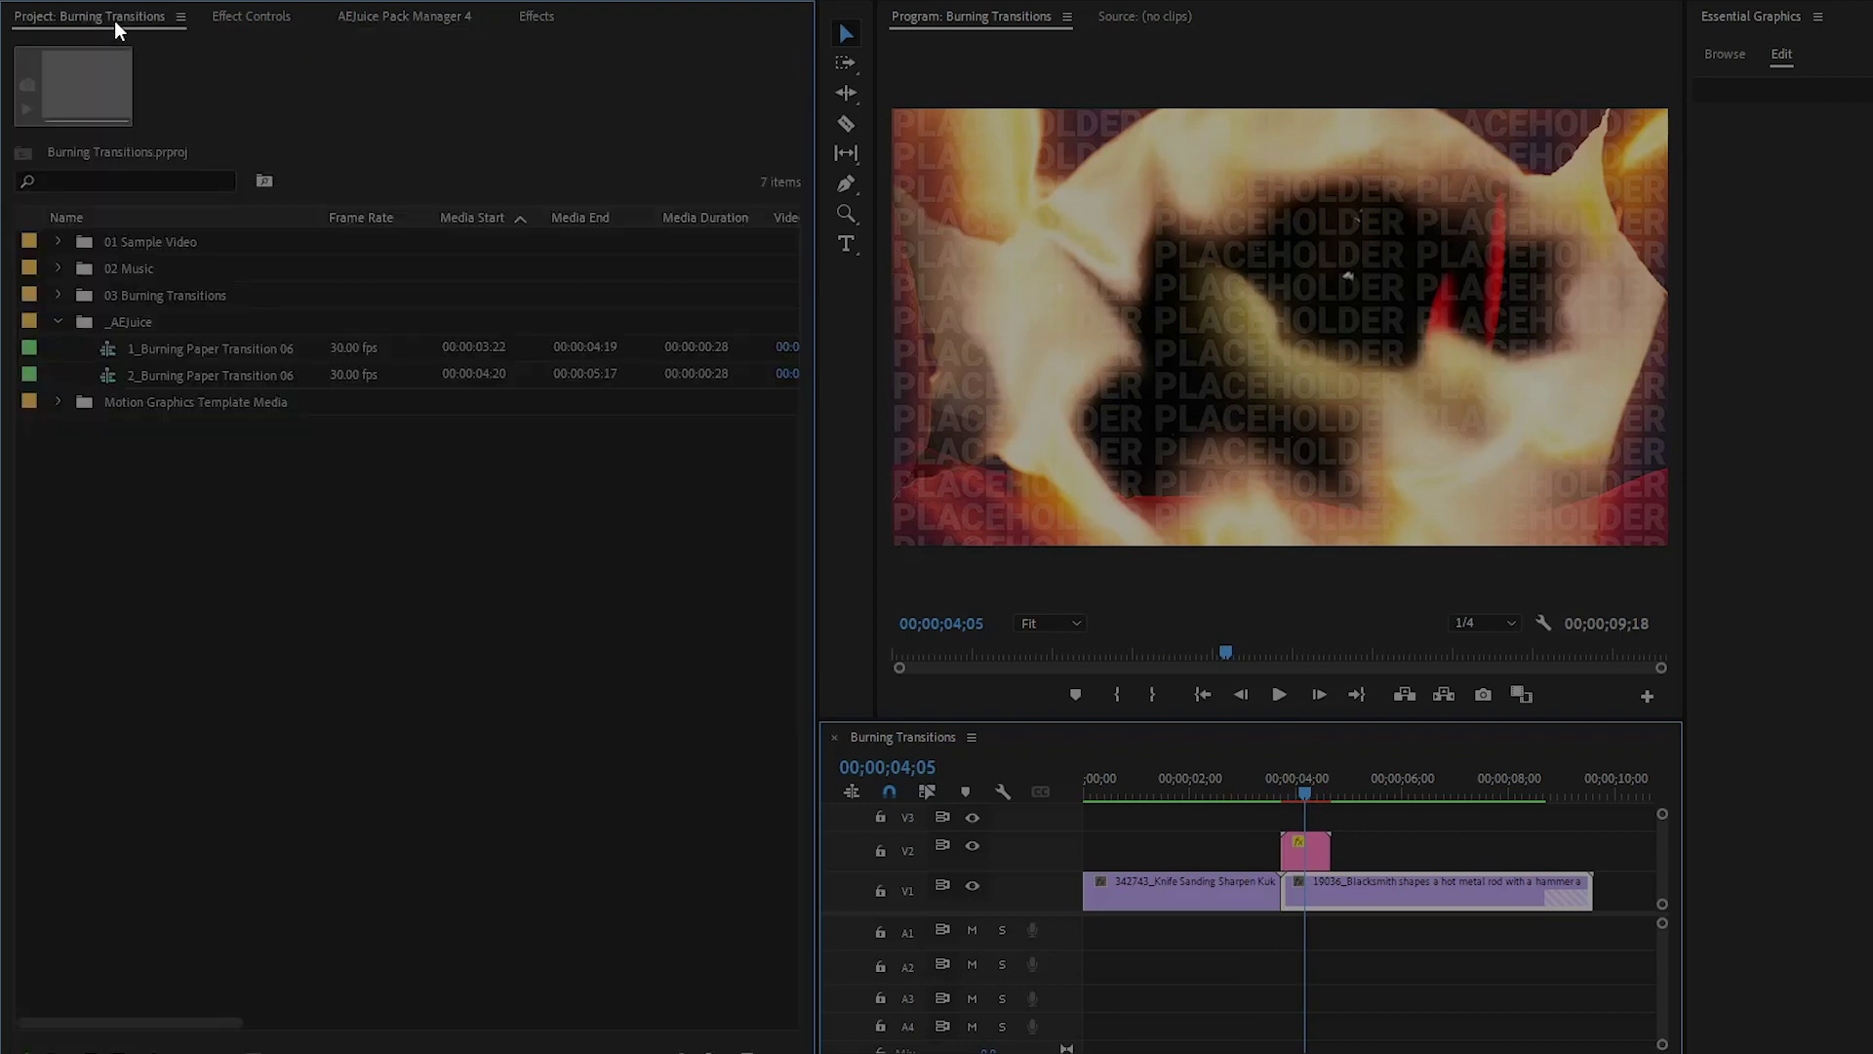
click(142, 322)
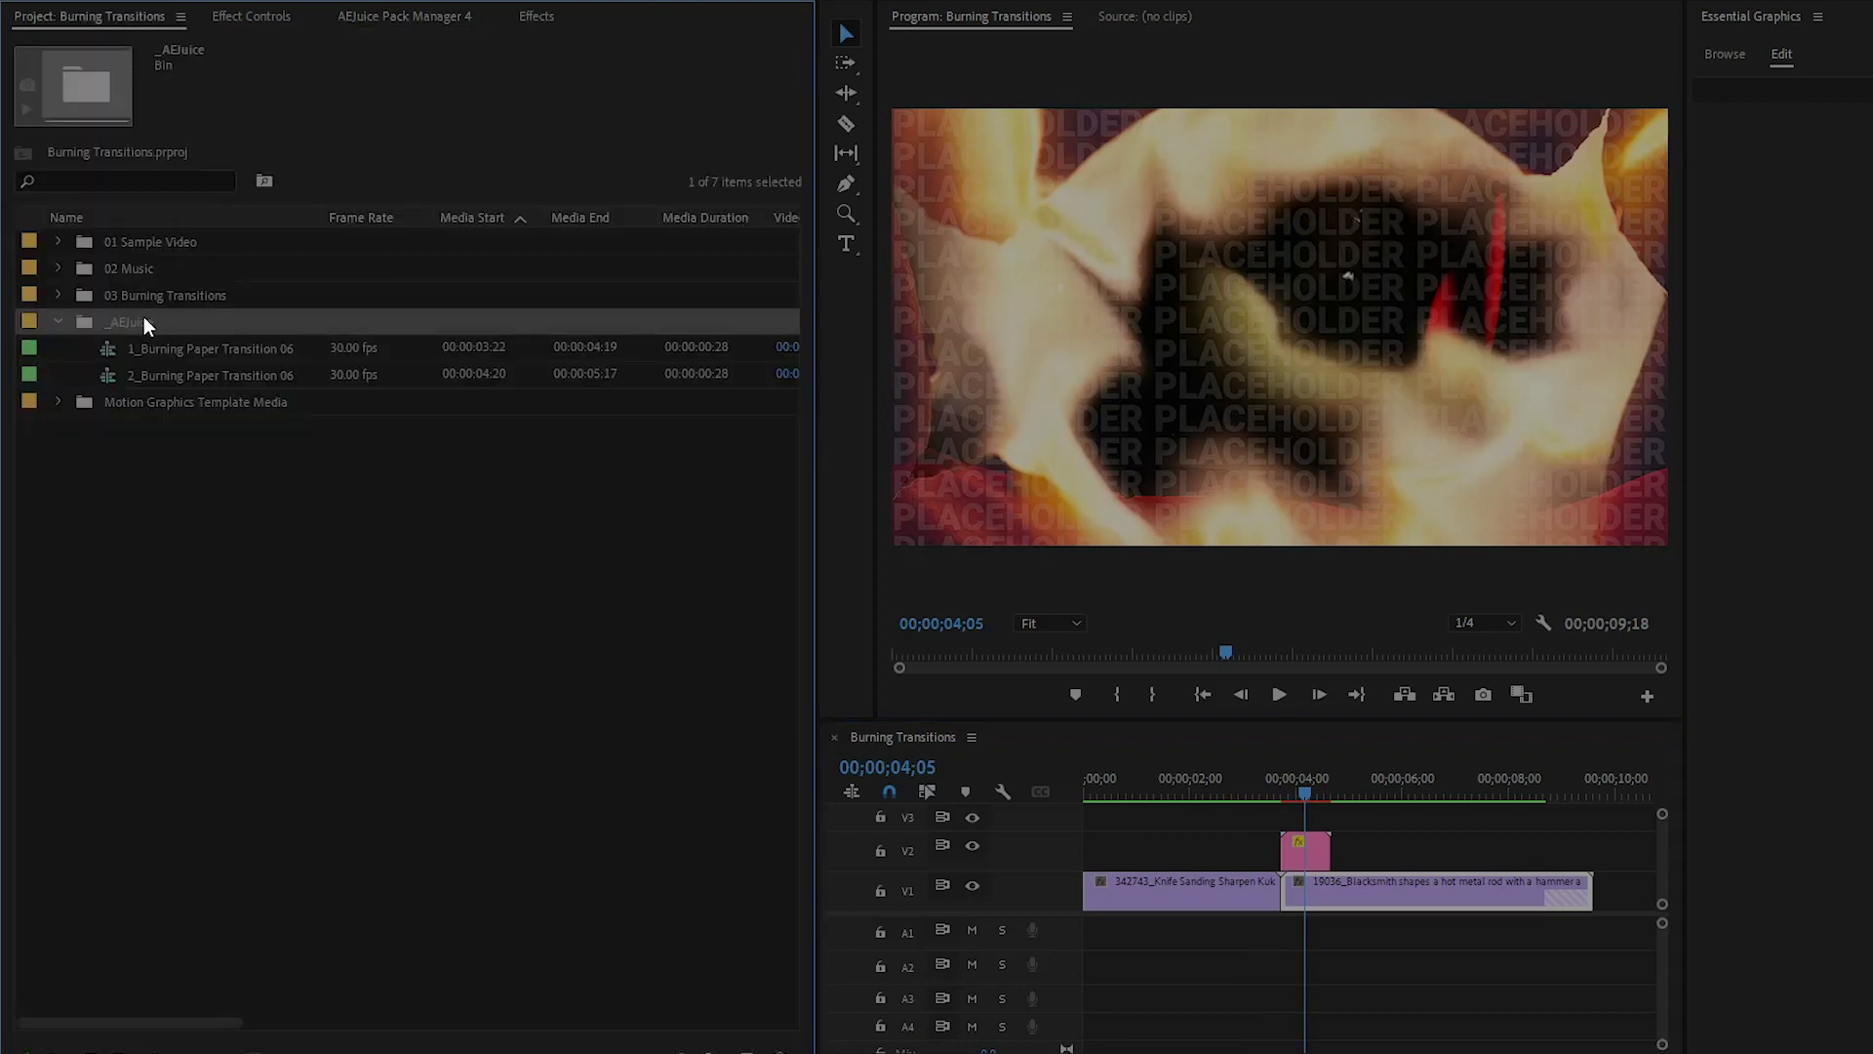
click(222, 355)
click(223, 373)
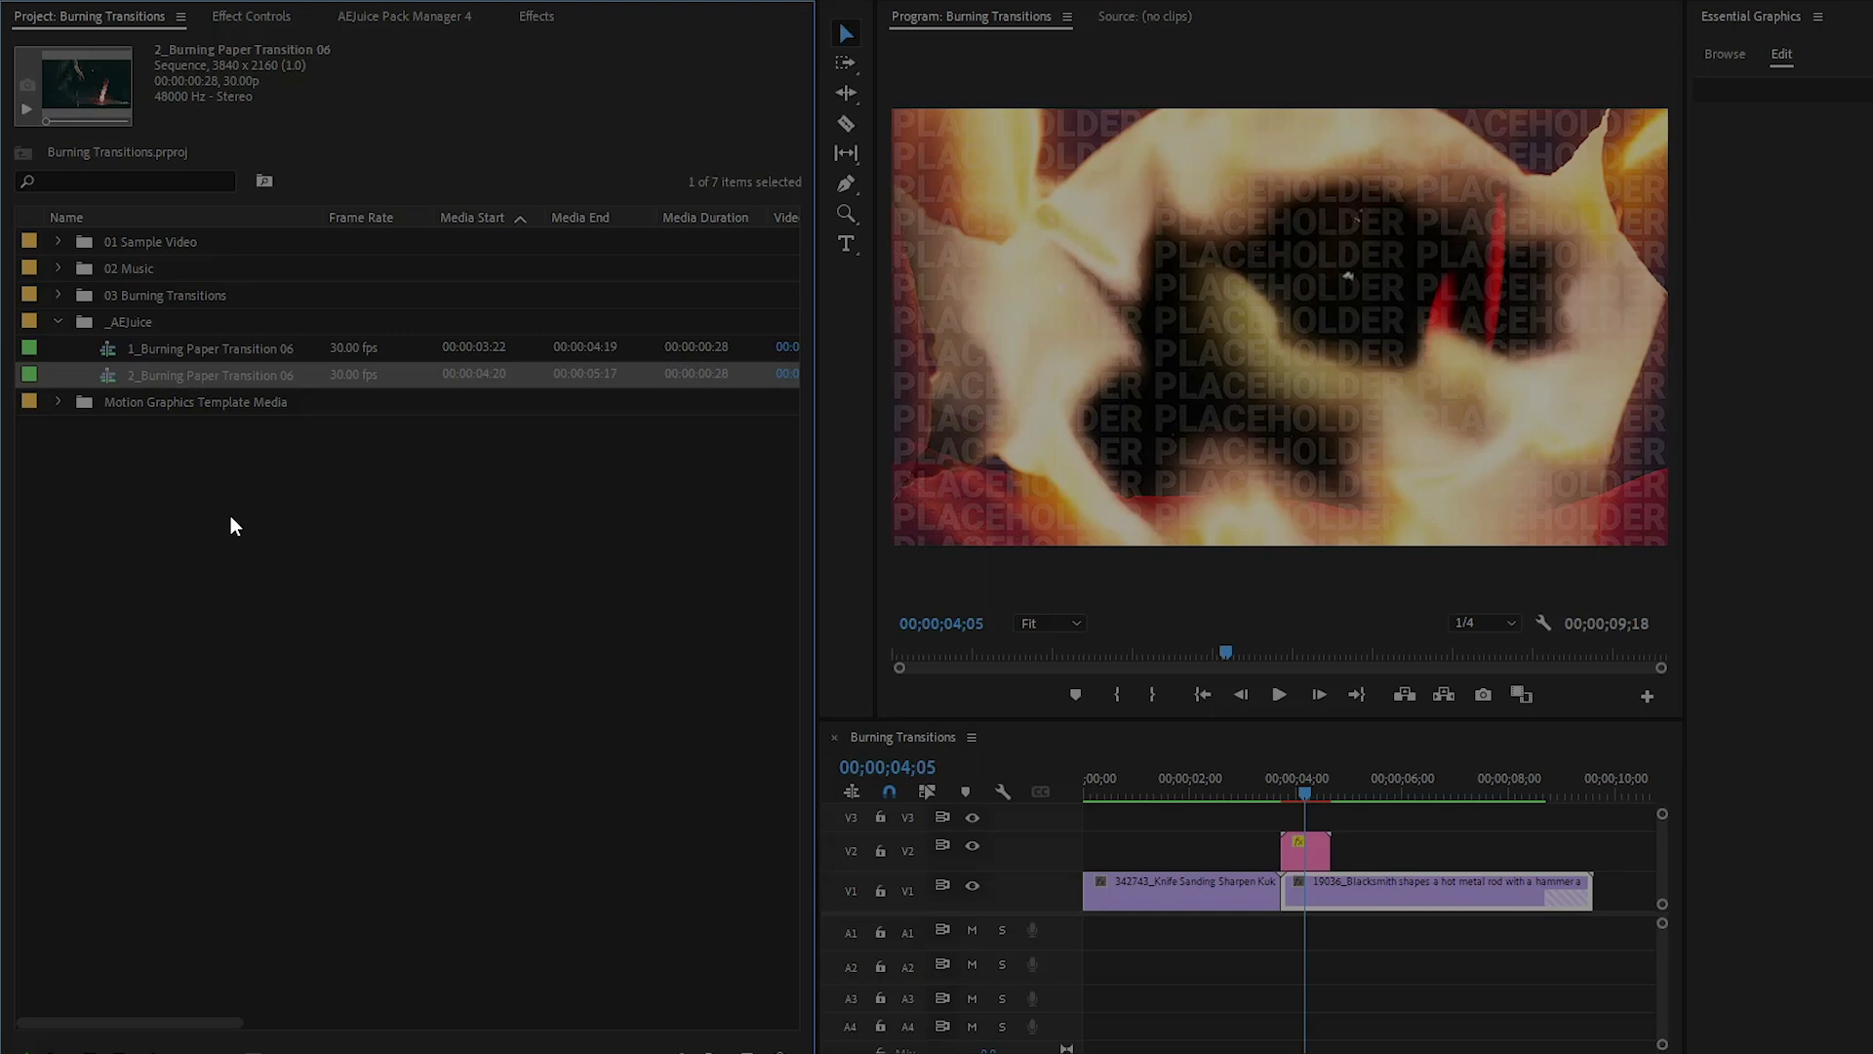
click(1304, 854)
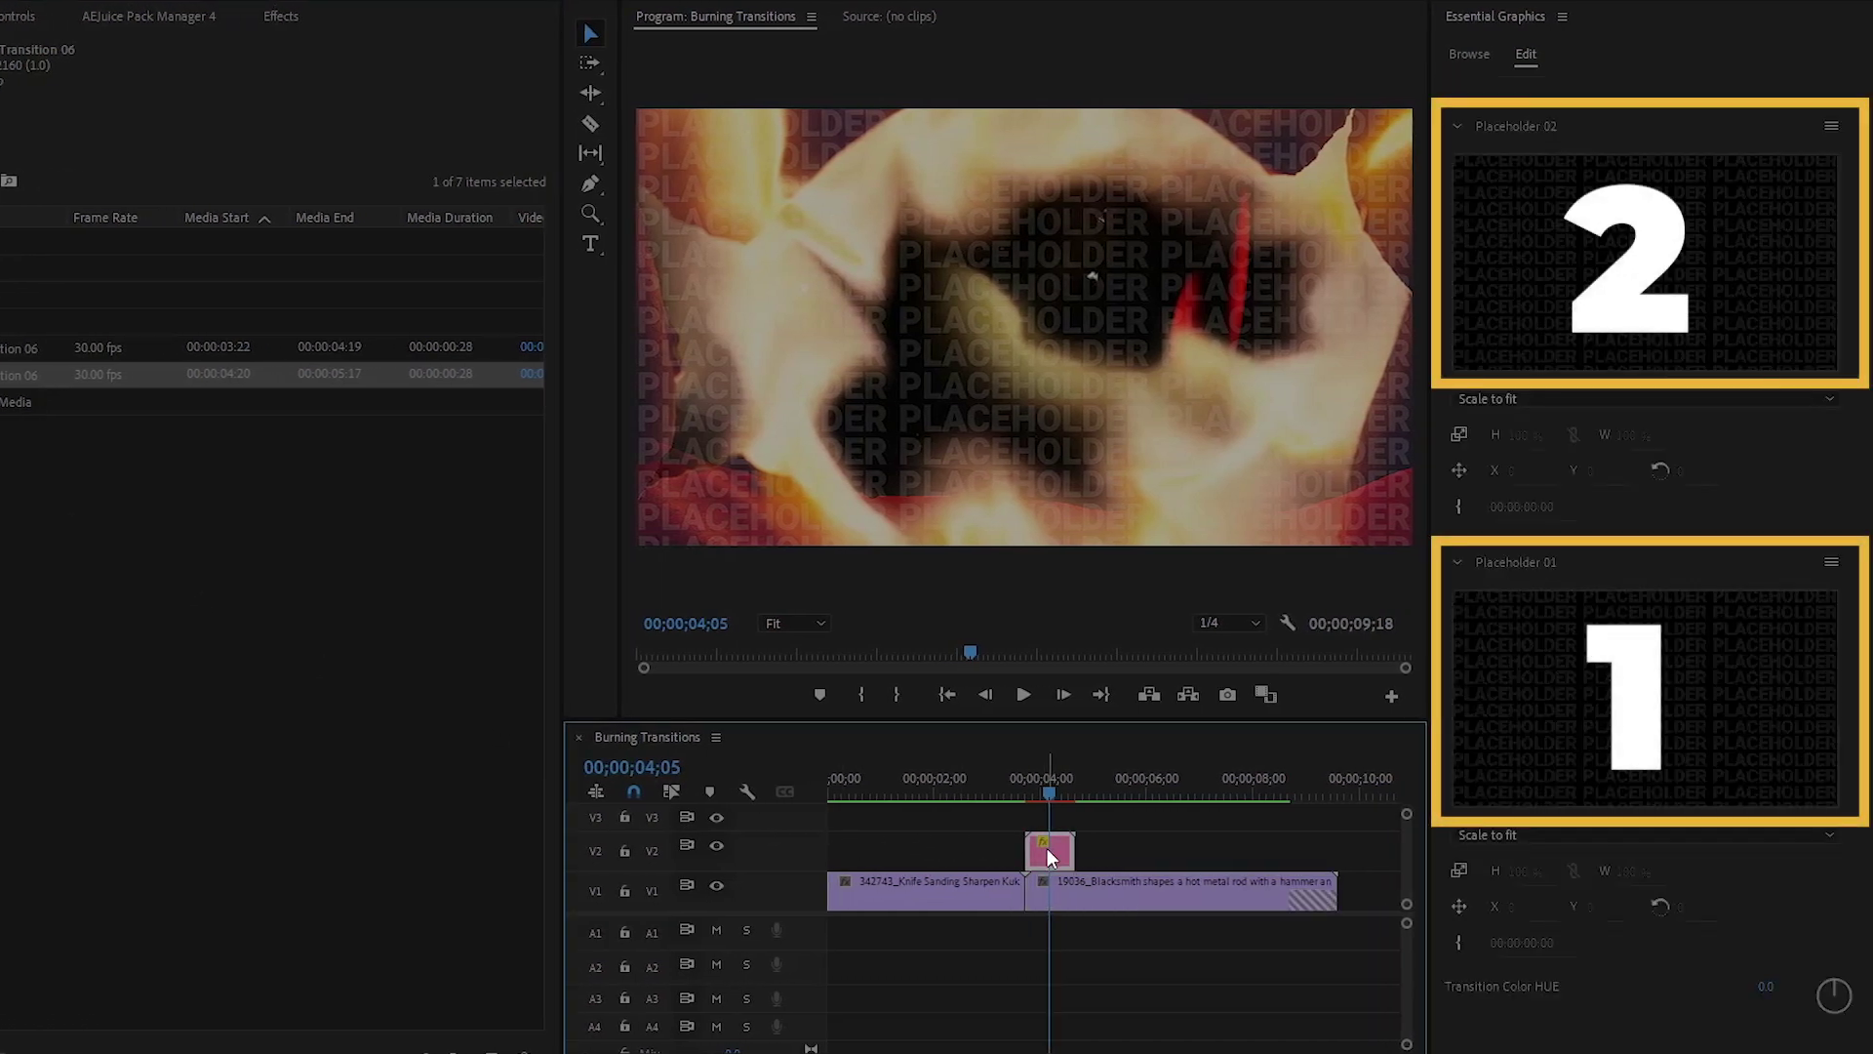
- Drag 1_Burning Paper Transition 06 into Placeholder 01 and 2_Burning Paper Transition 06 into Placeholder 02
click(3, 348)
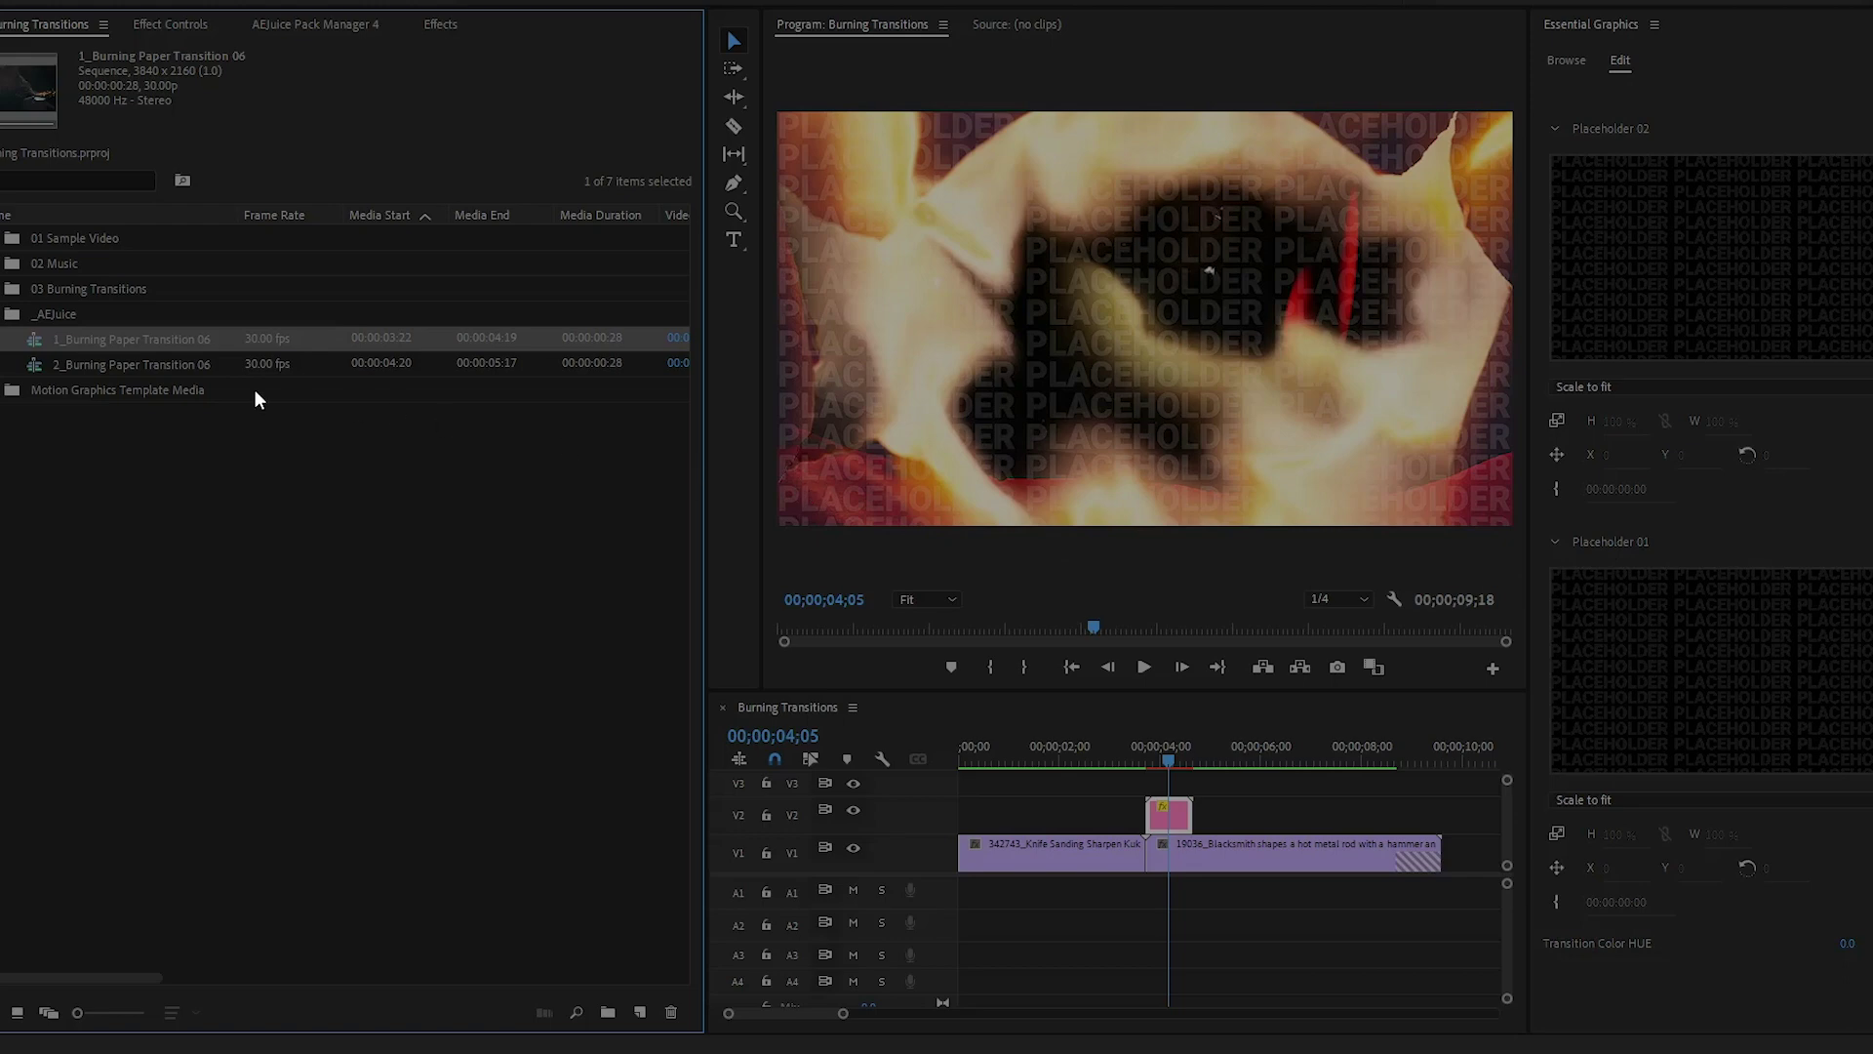
drag(119, 342, 1719, 644)
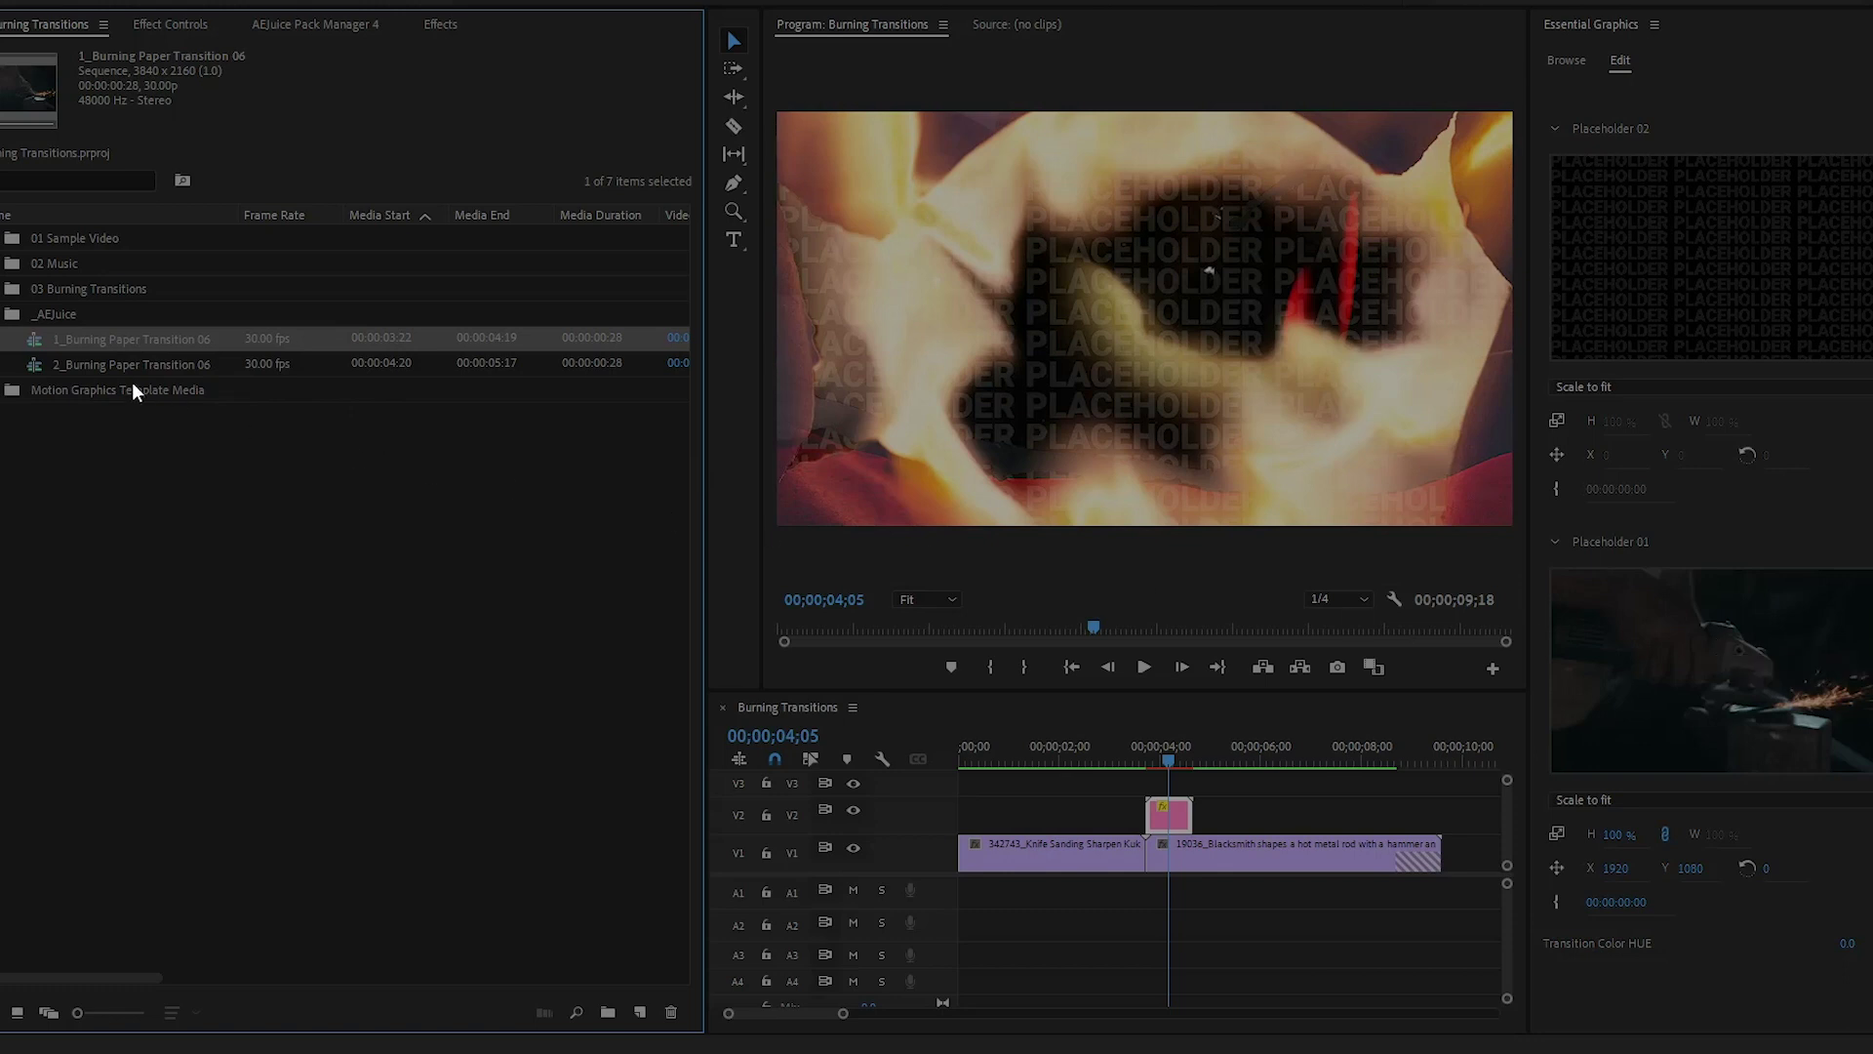
drag(71, 372, 1620, 316)
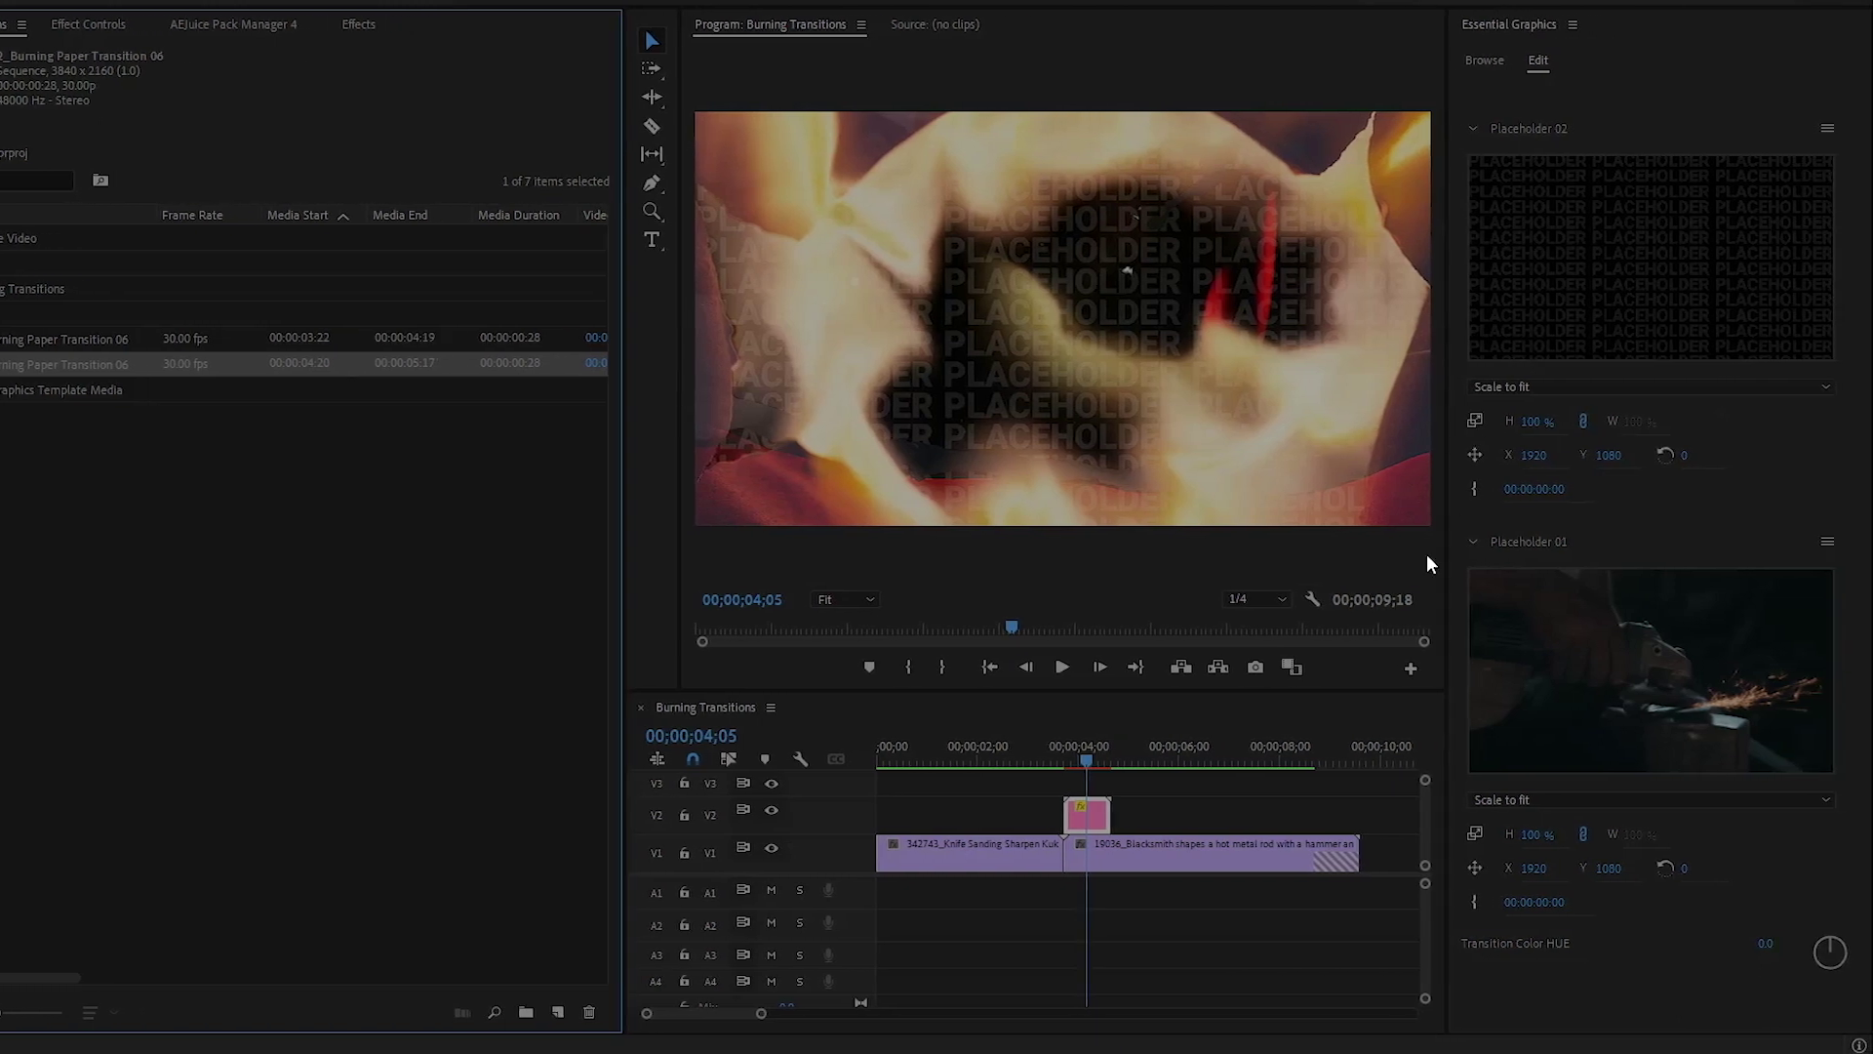
click(1235, 803)
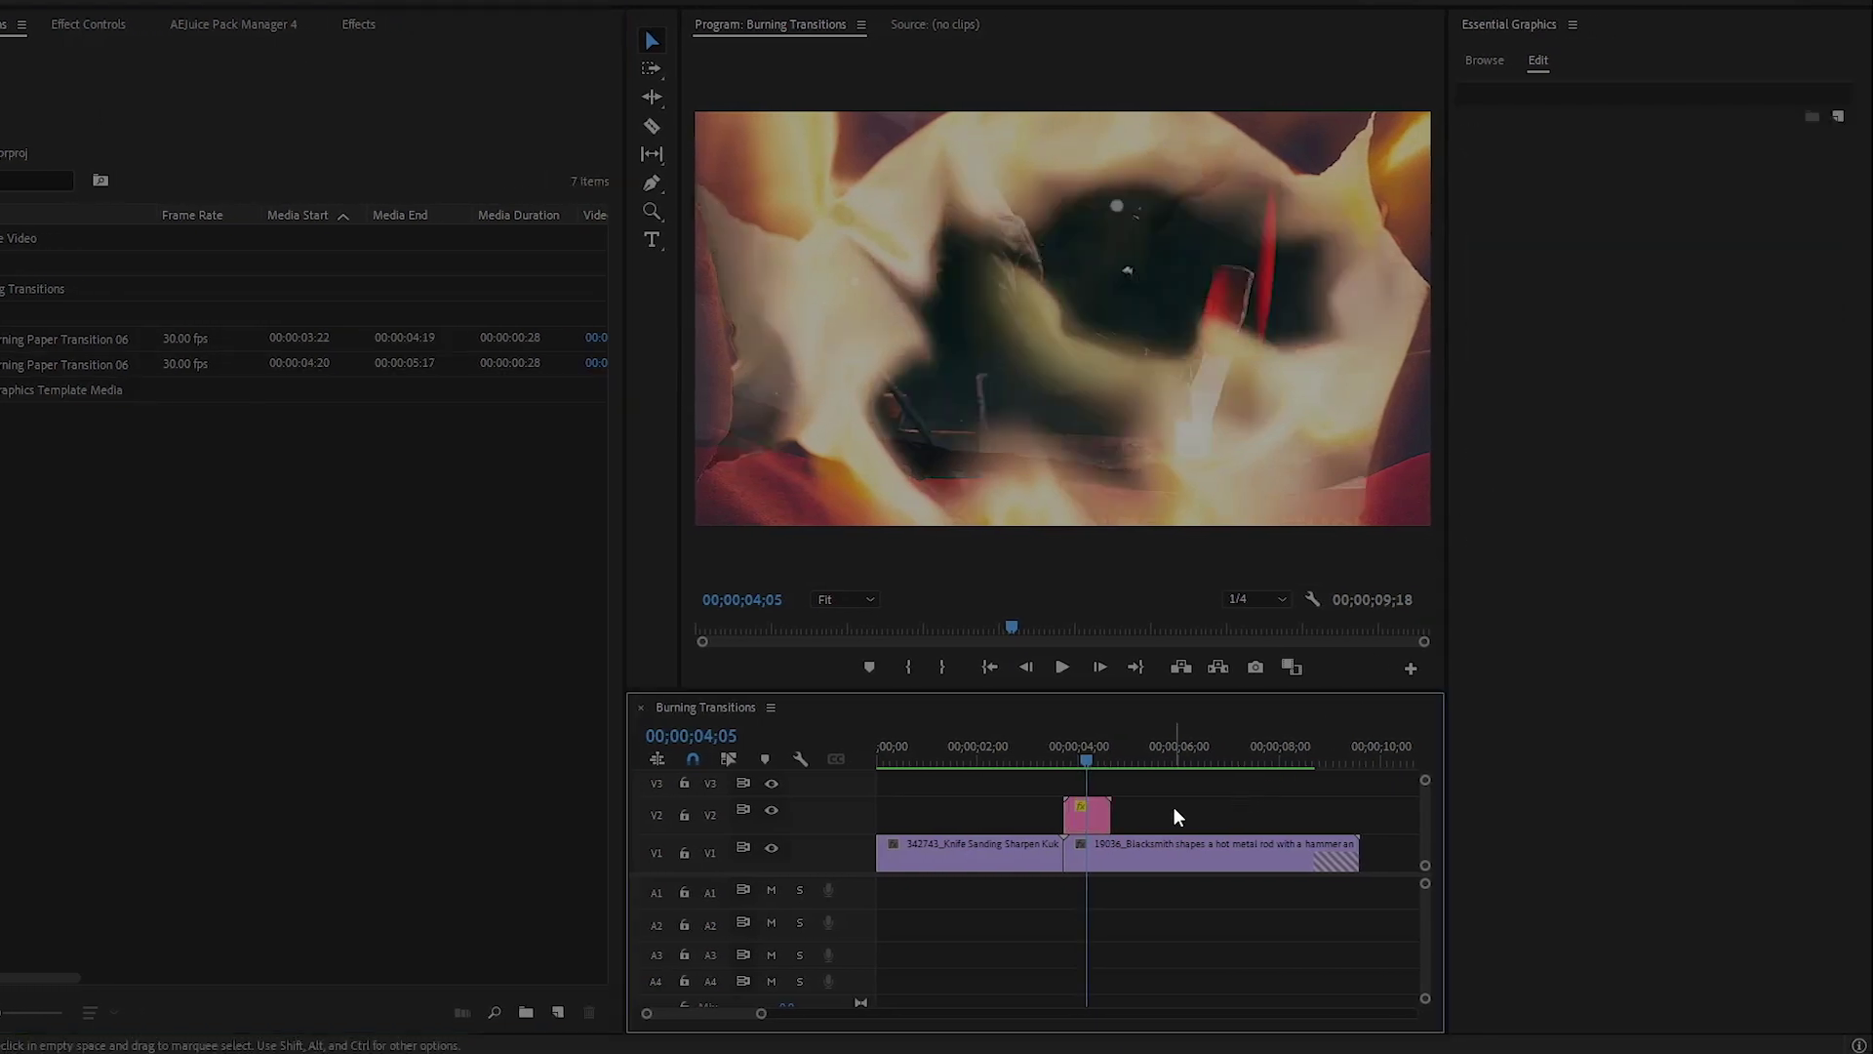
drag(1028, 744, 991, 743)
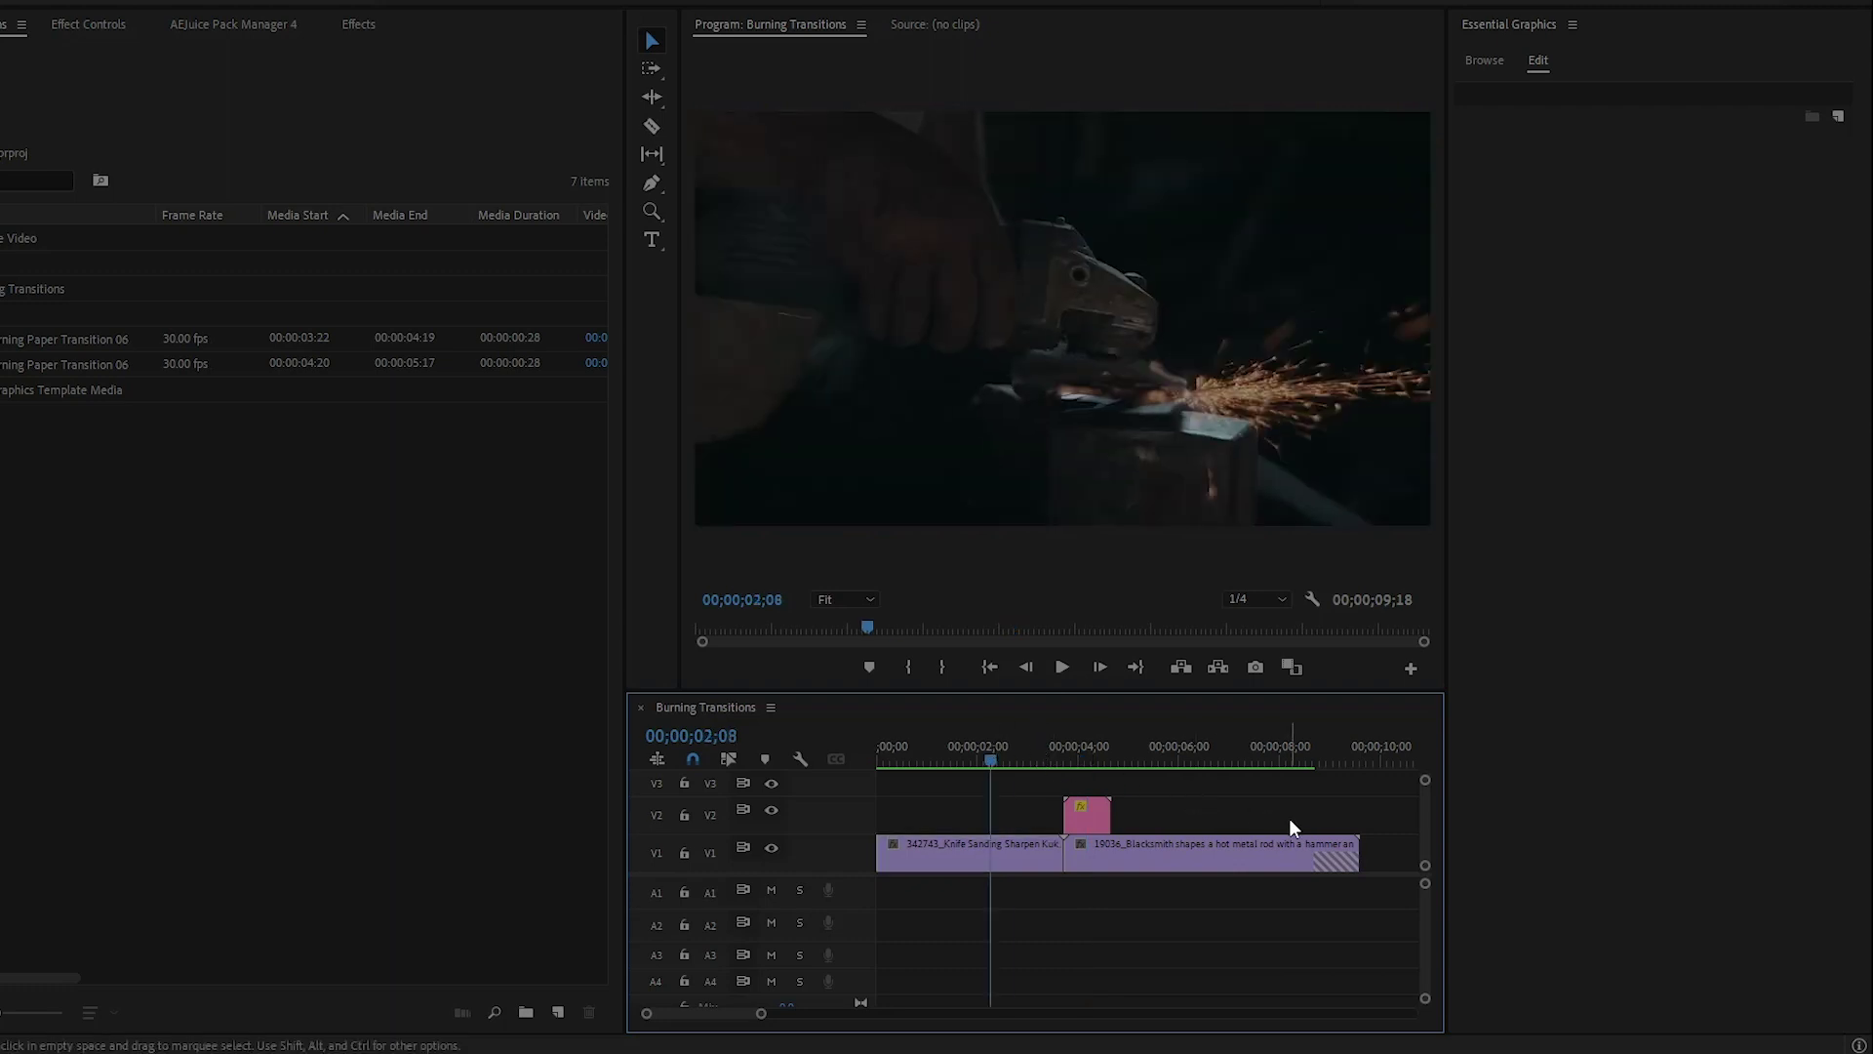
key(space)
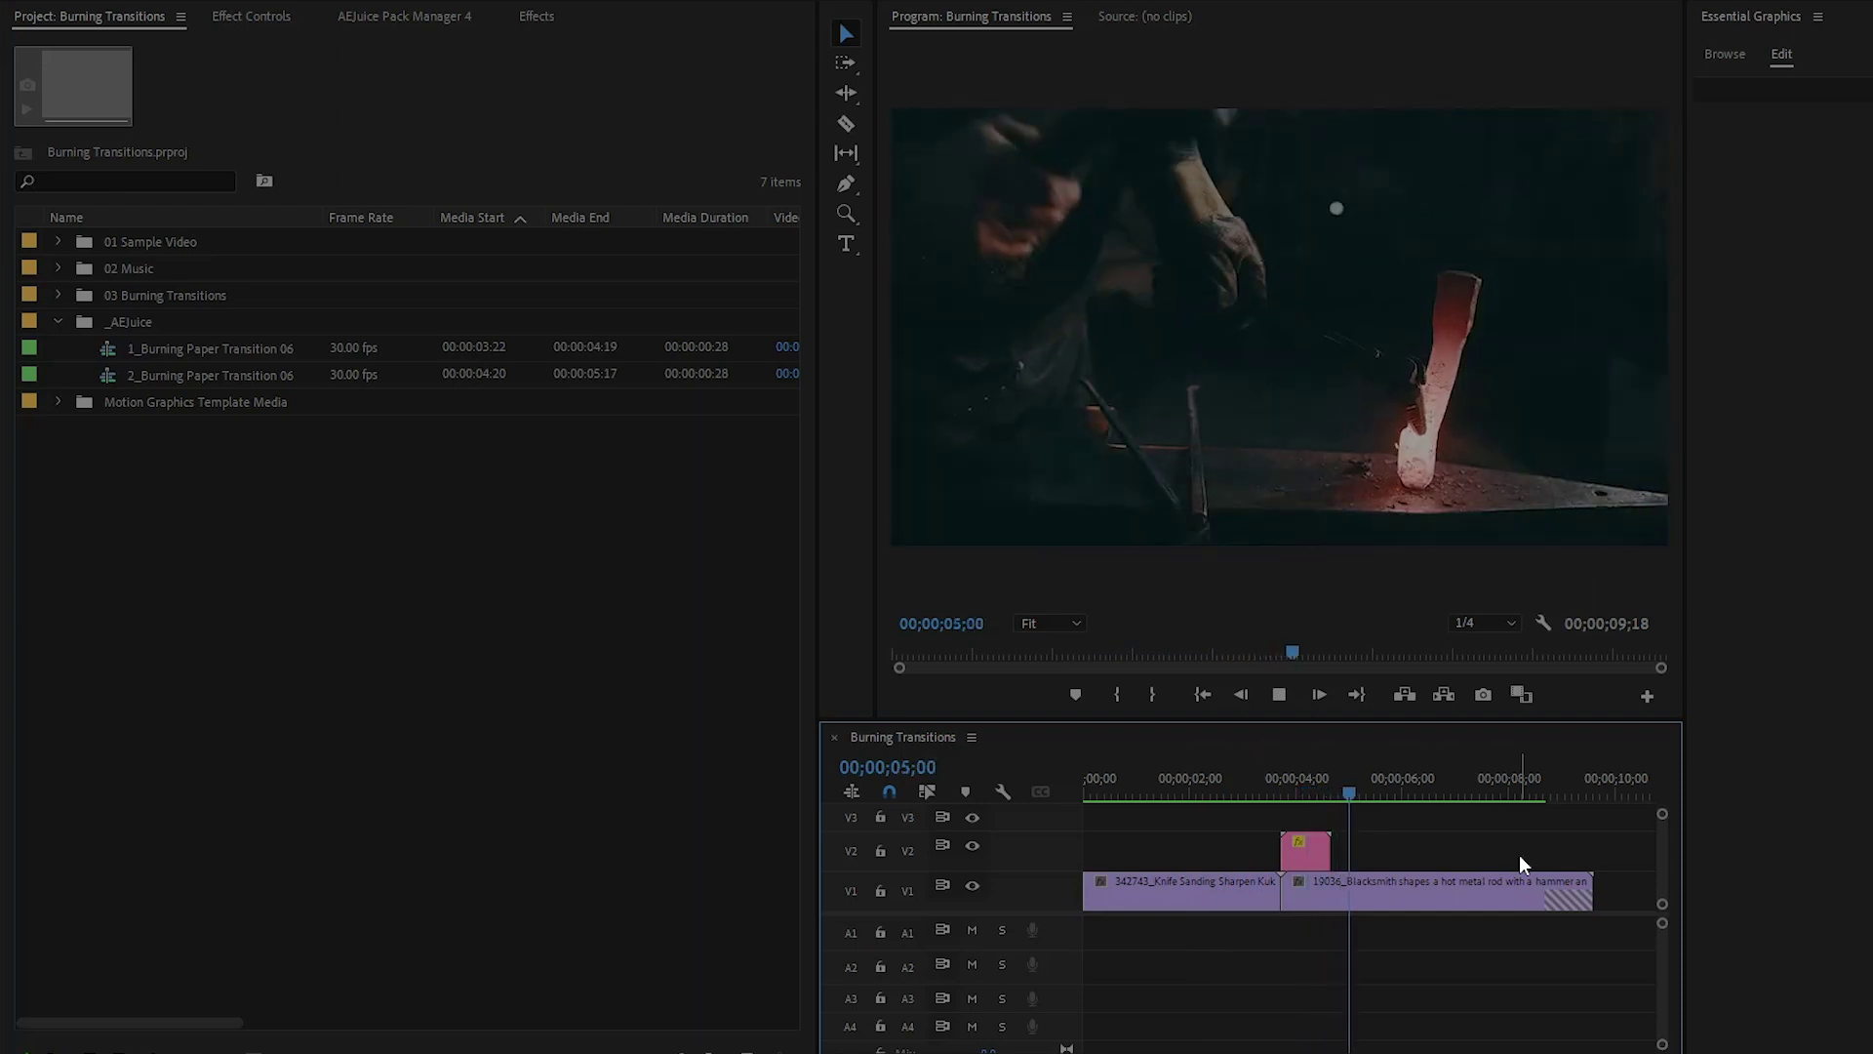
key(space)
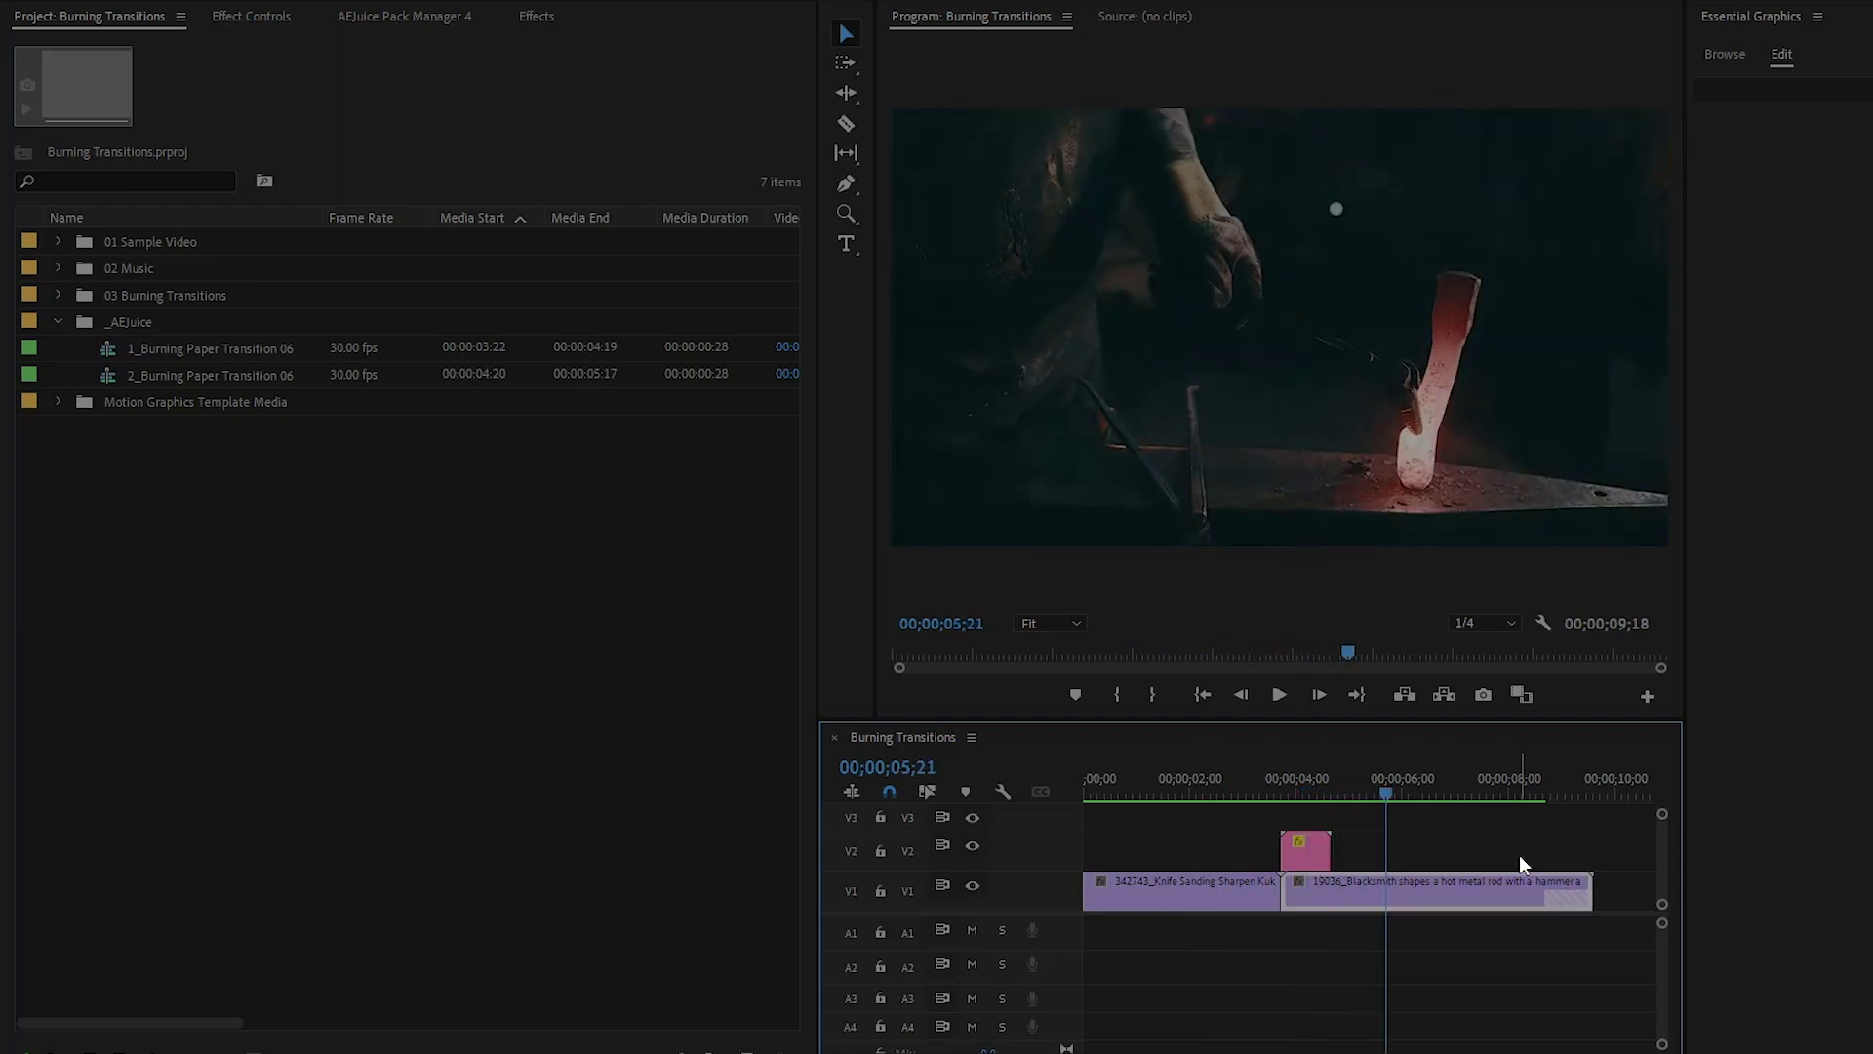
click(1520, 857)
mouse_move(1305, 786)
mouse_down()
mouse_move(1334, 800)
mouse_move(1278, 796)
mouse_move(1346, 799)
mouse_up()
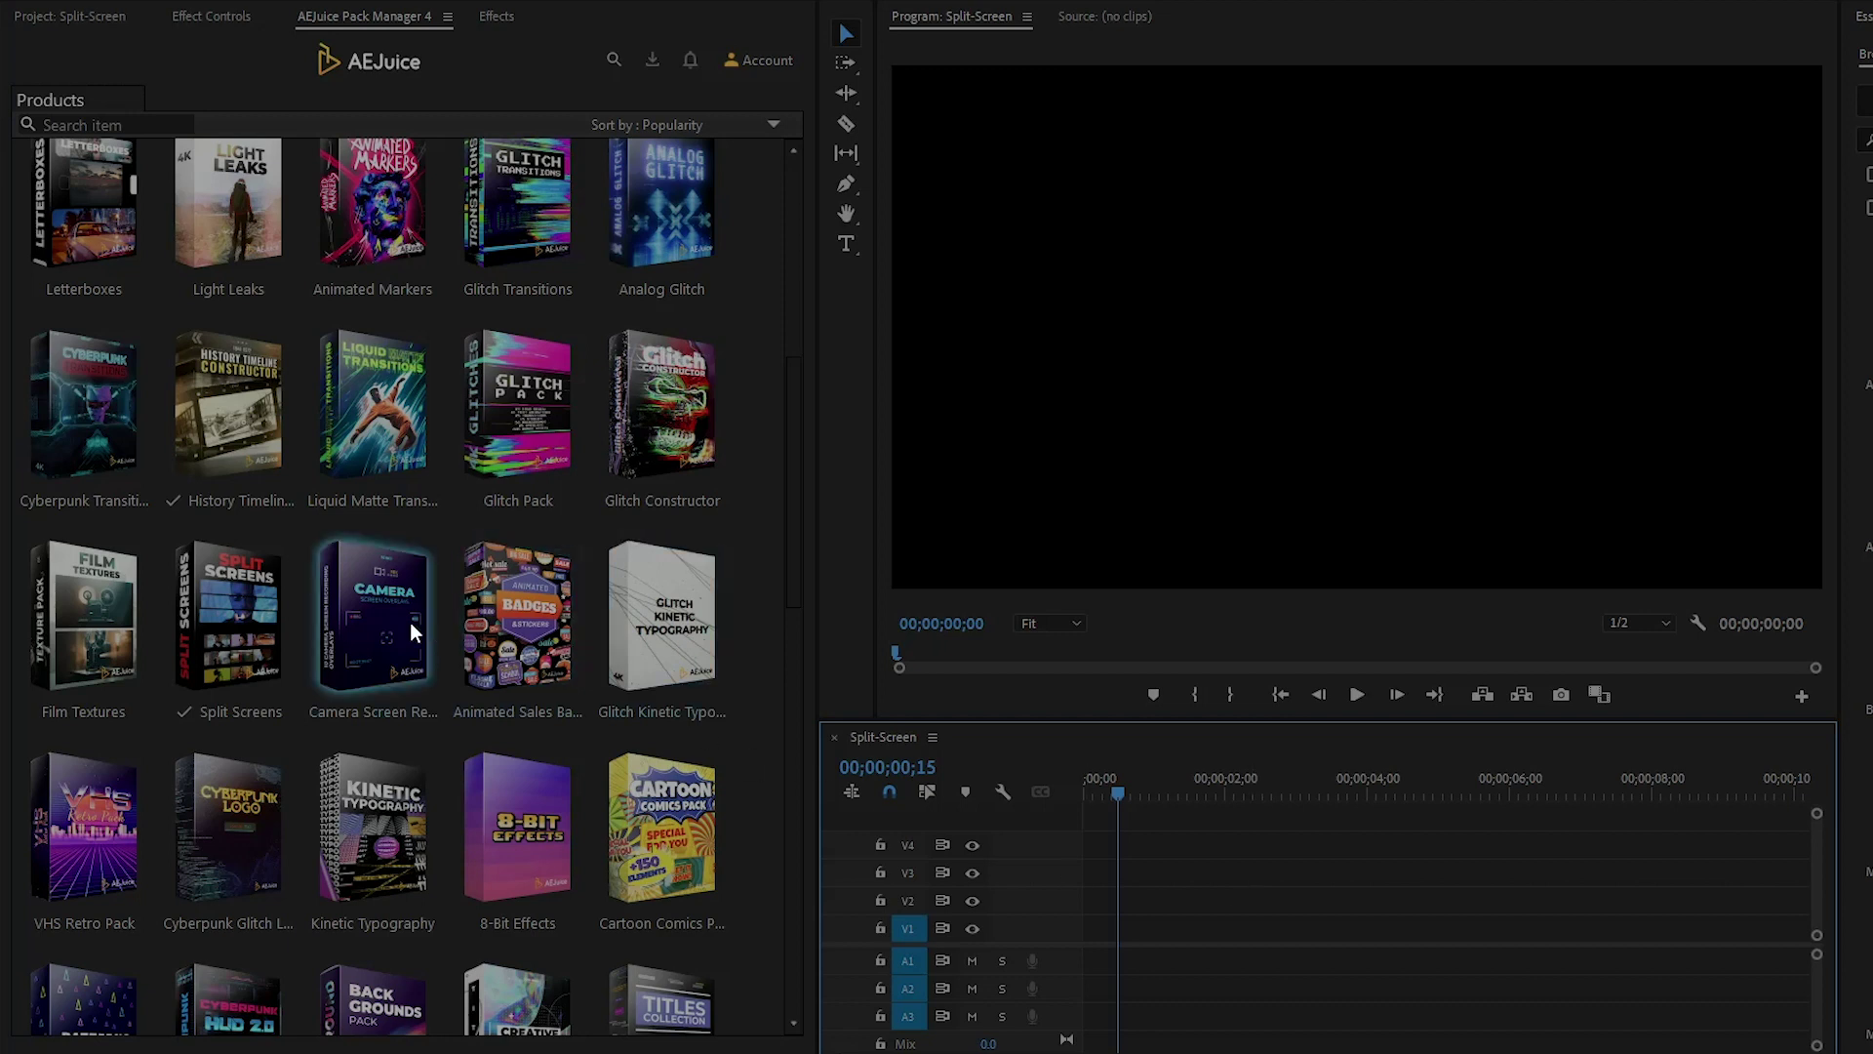
- Open the Split Screens pack from the AEJuice Pack Manager Products grid
mouse_move(232, 629)
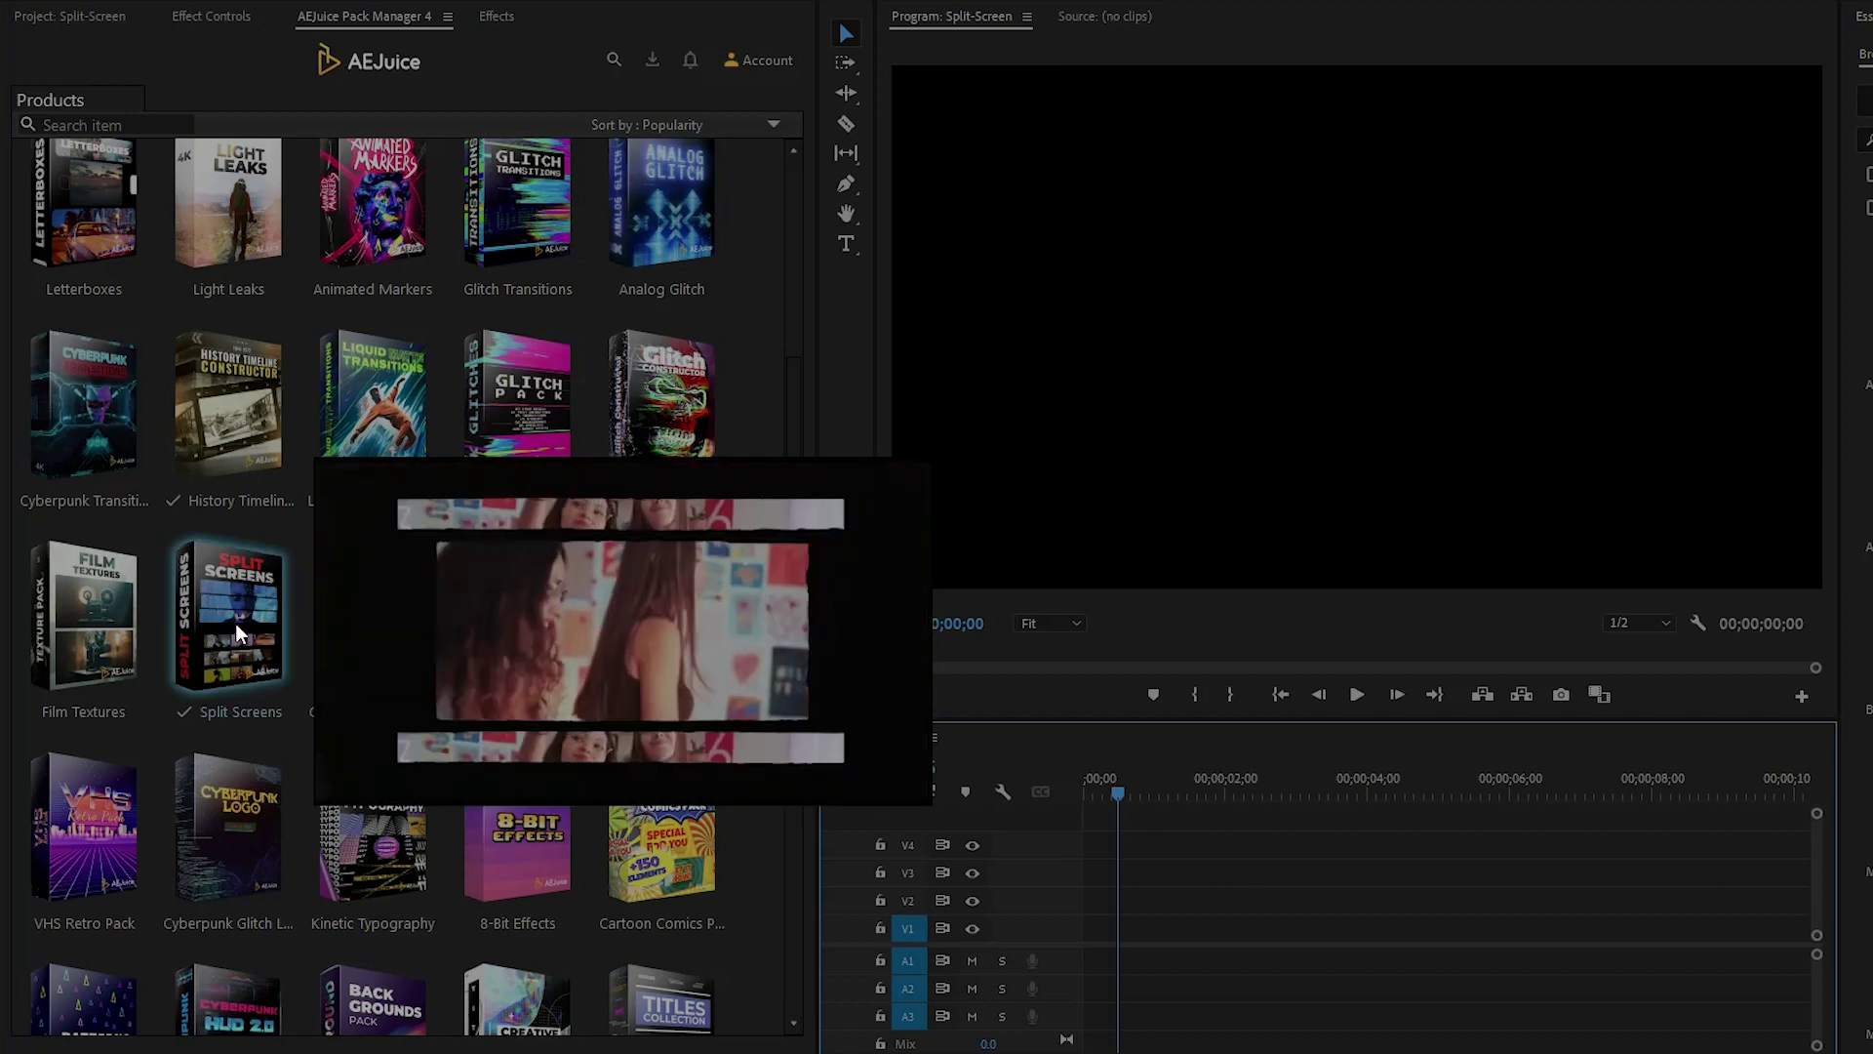
click(236, 634)
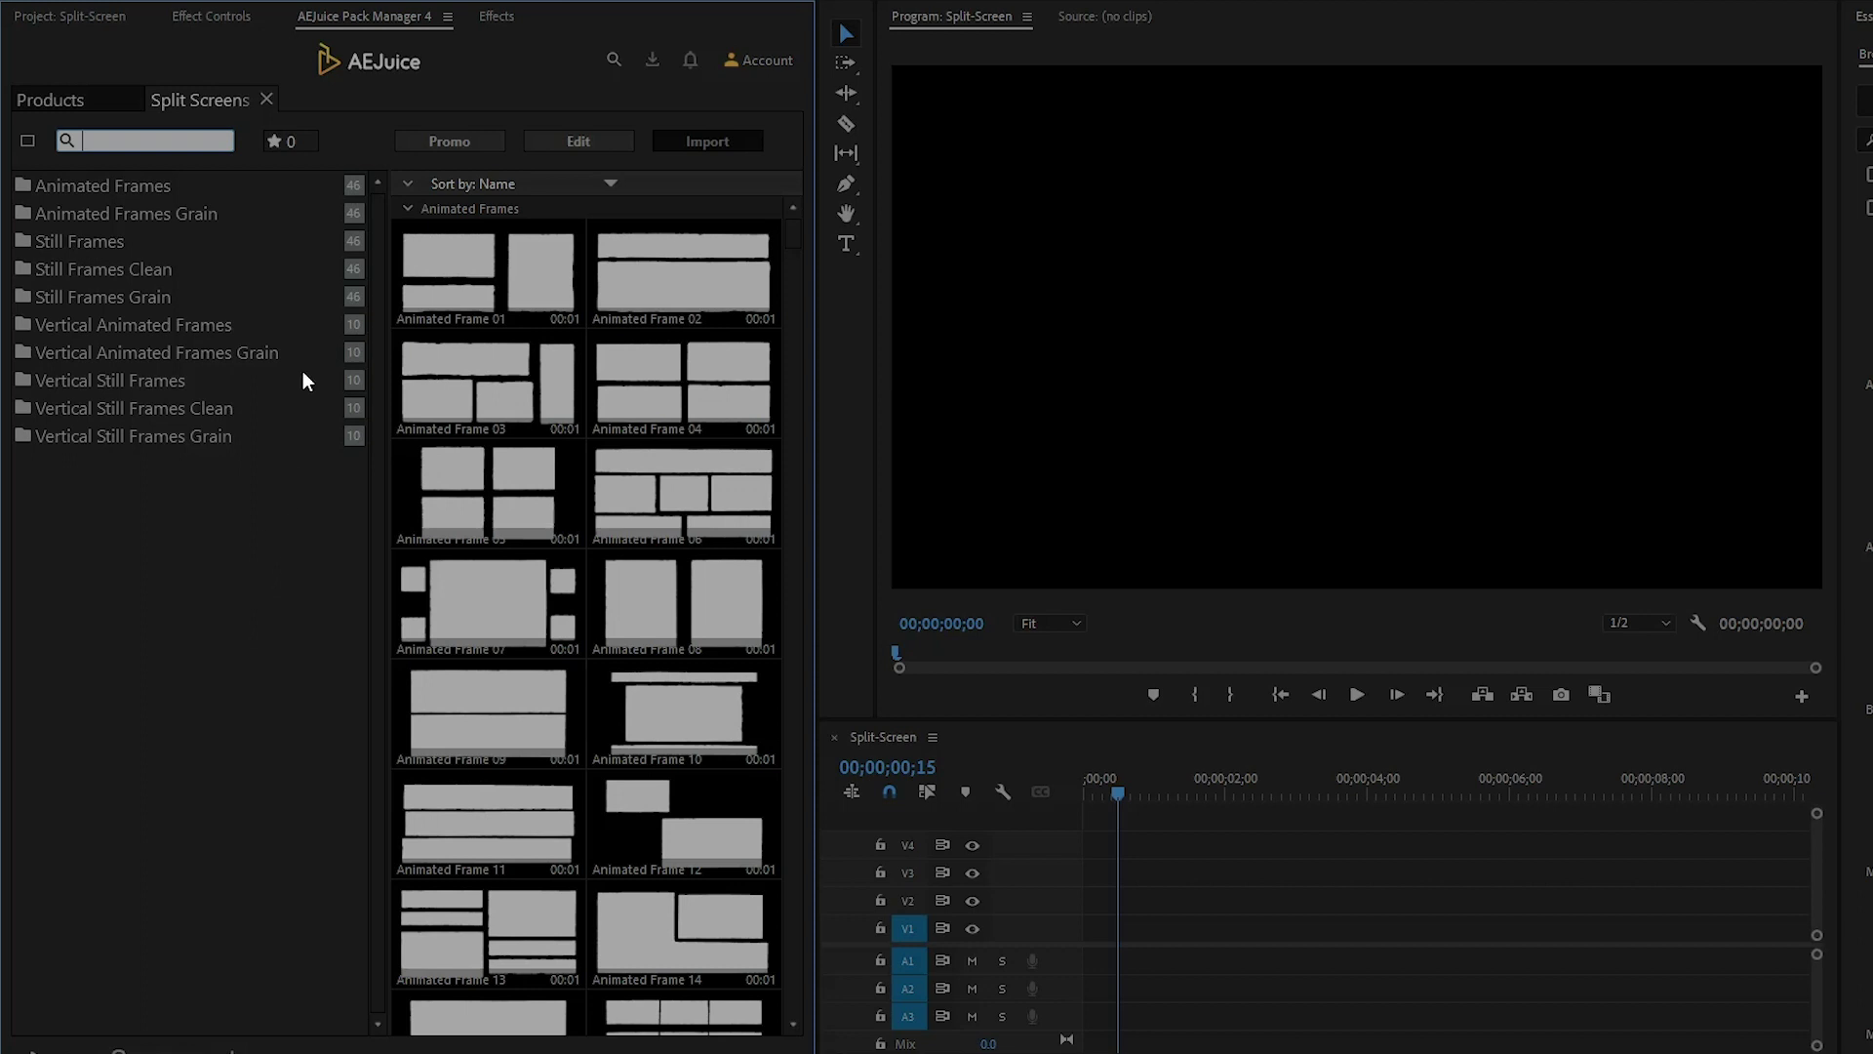
- Browse each Split Screens collection, from Animated Frames down to Vertical Still Frames Grain
click(154, 191)
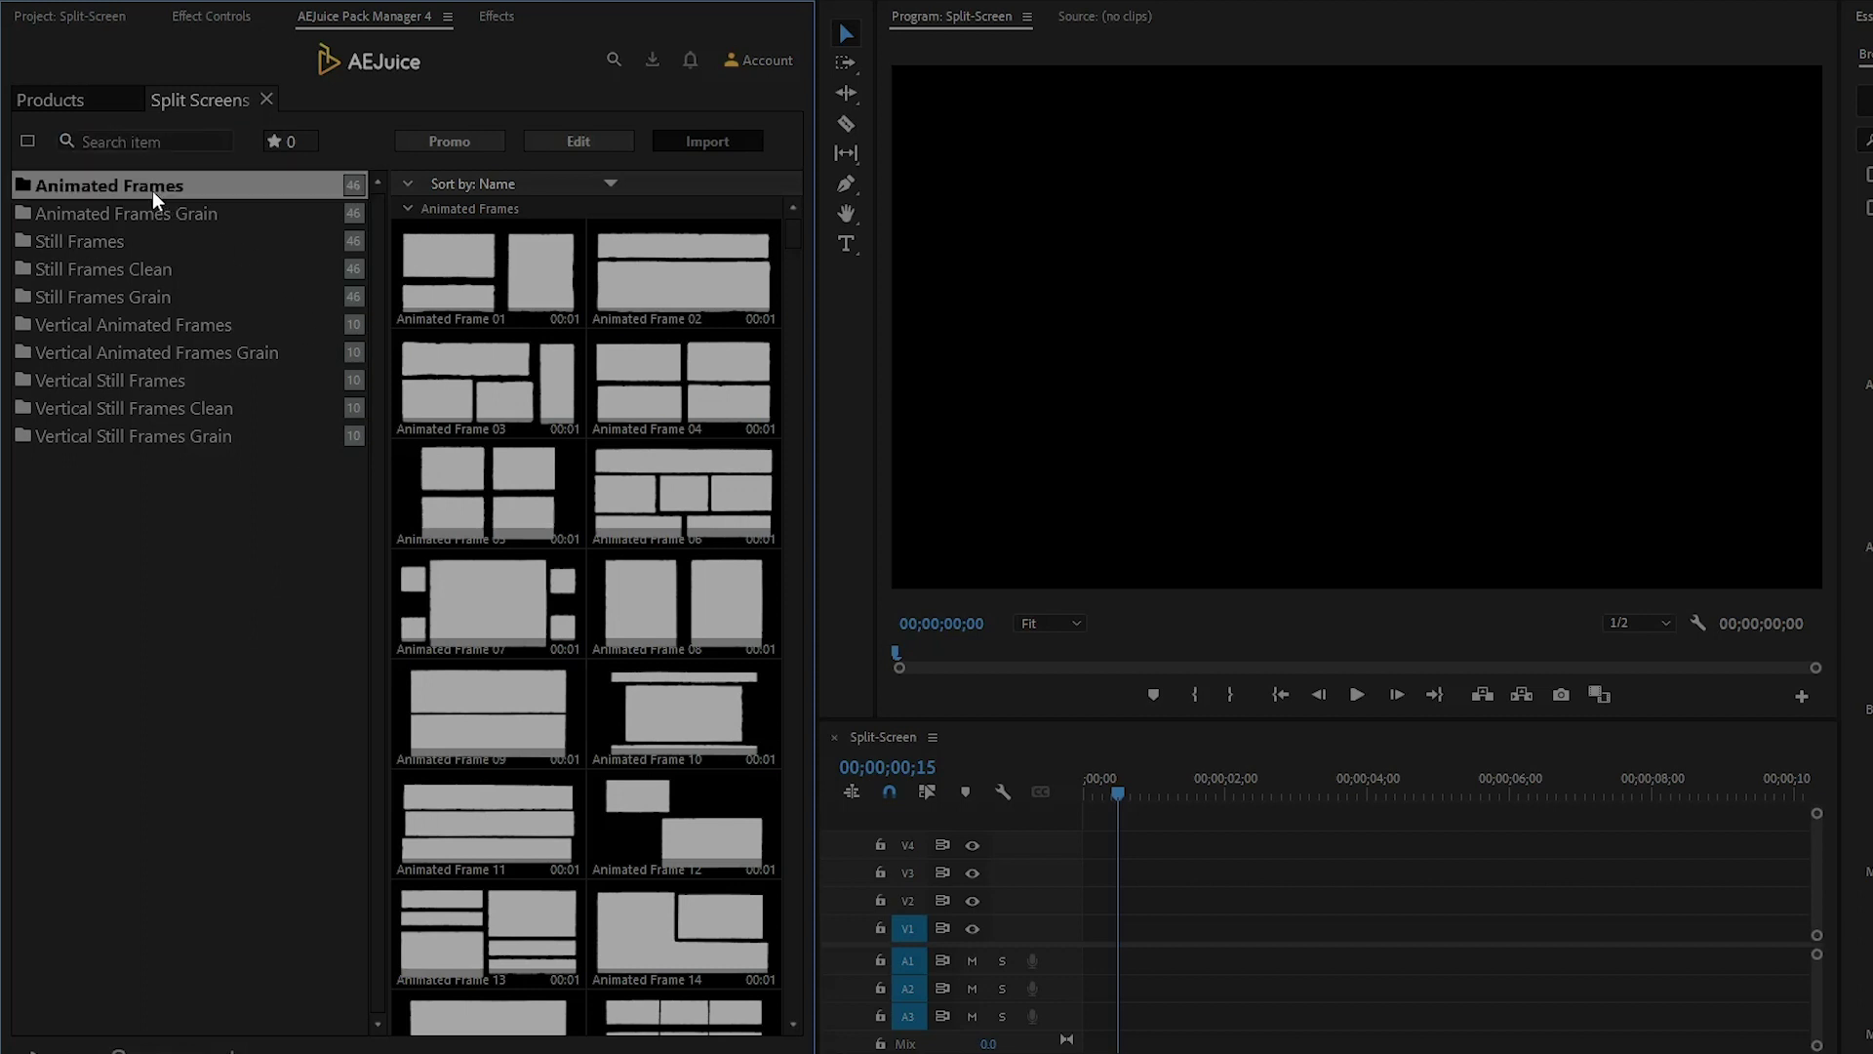
click(270, 219)
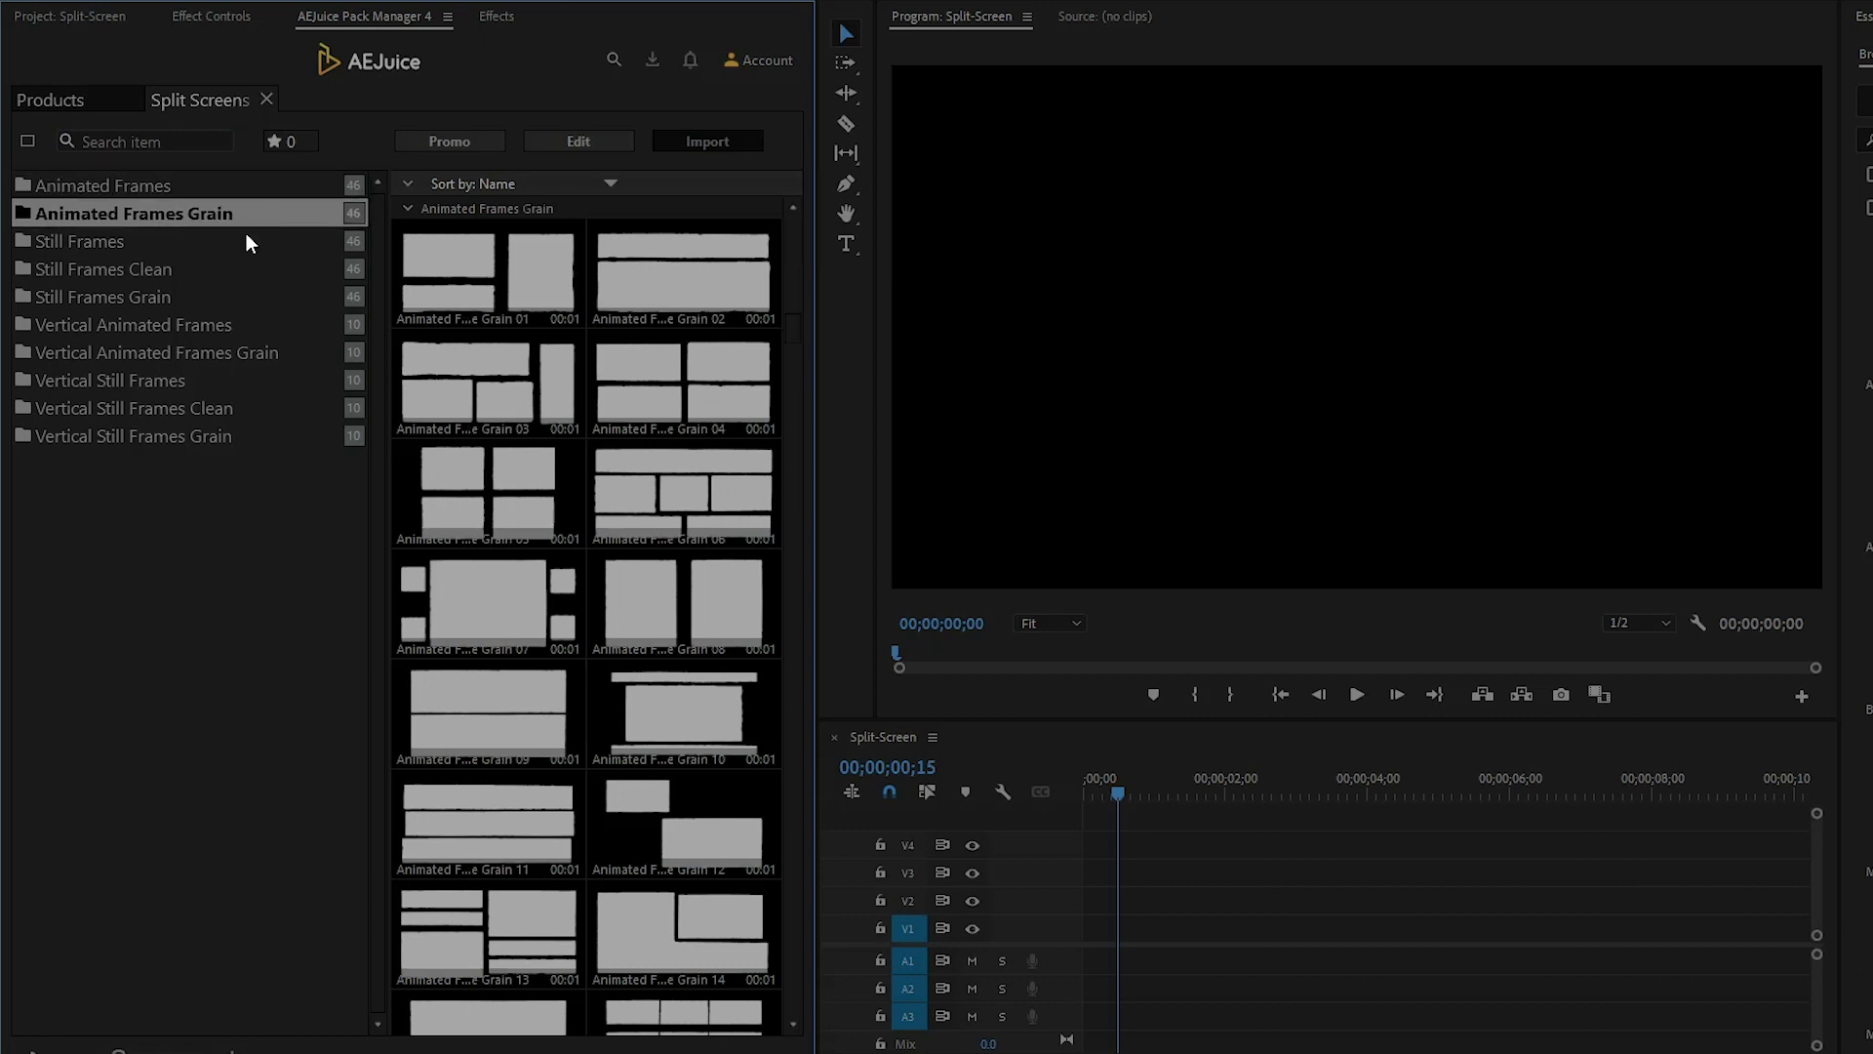
click(247, 239)
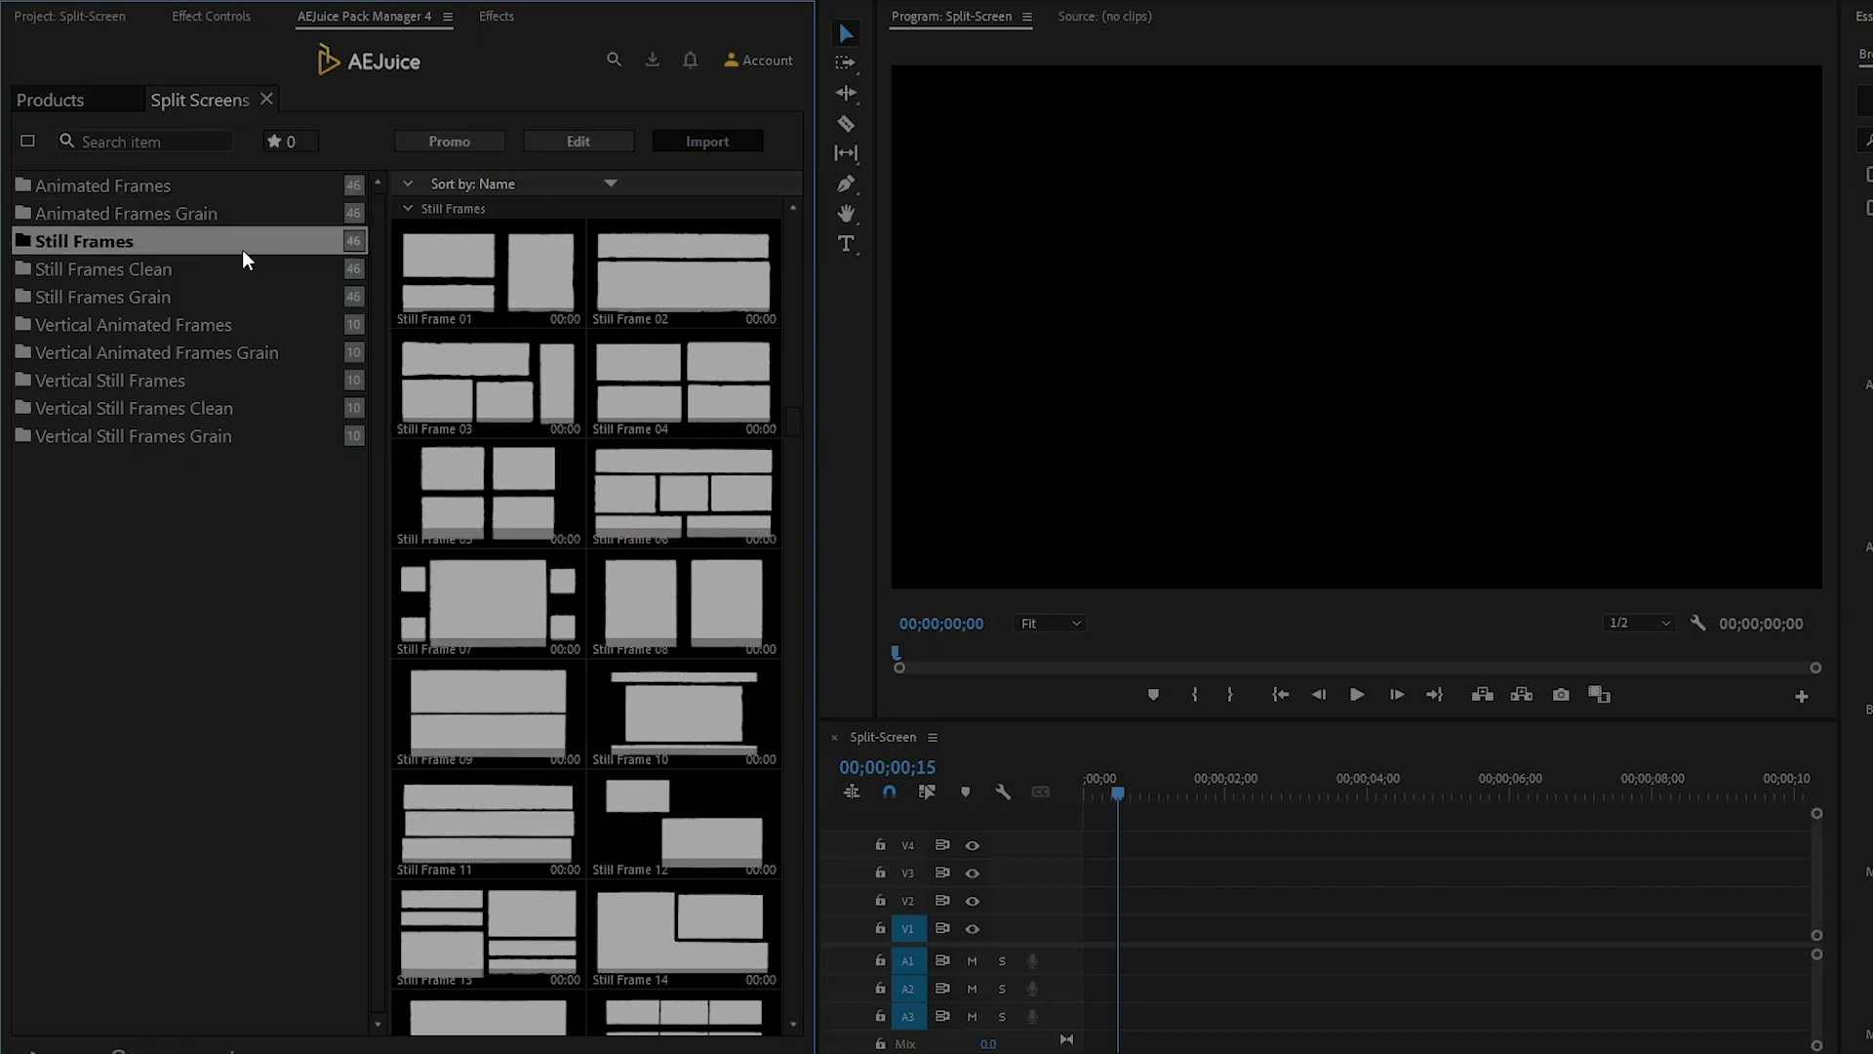
click(240, 270)
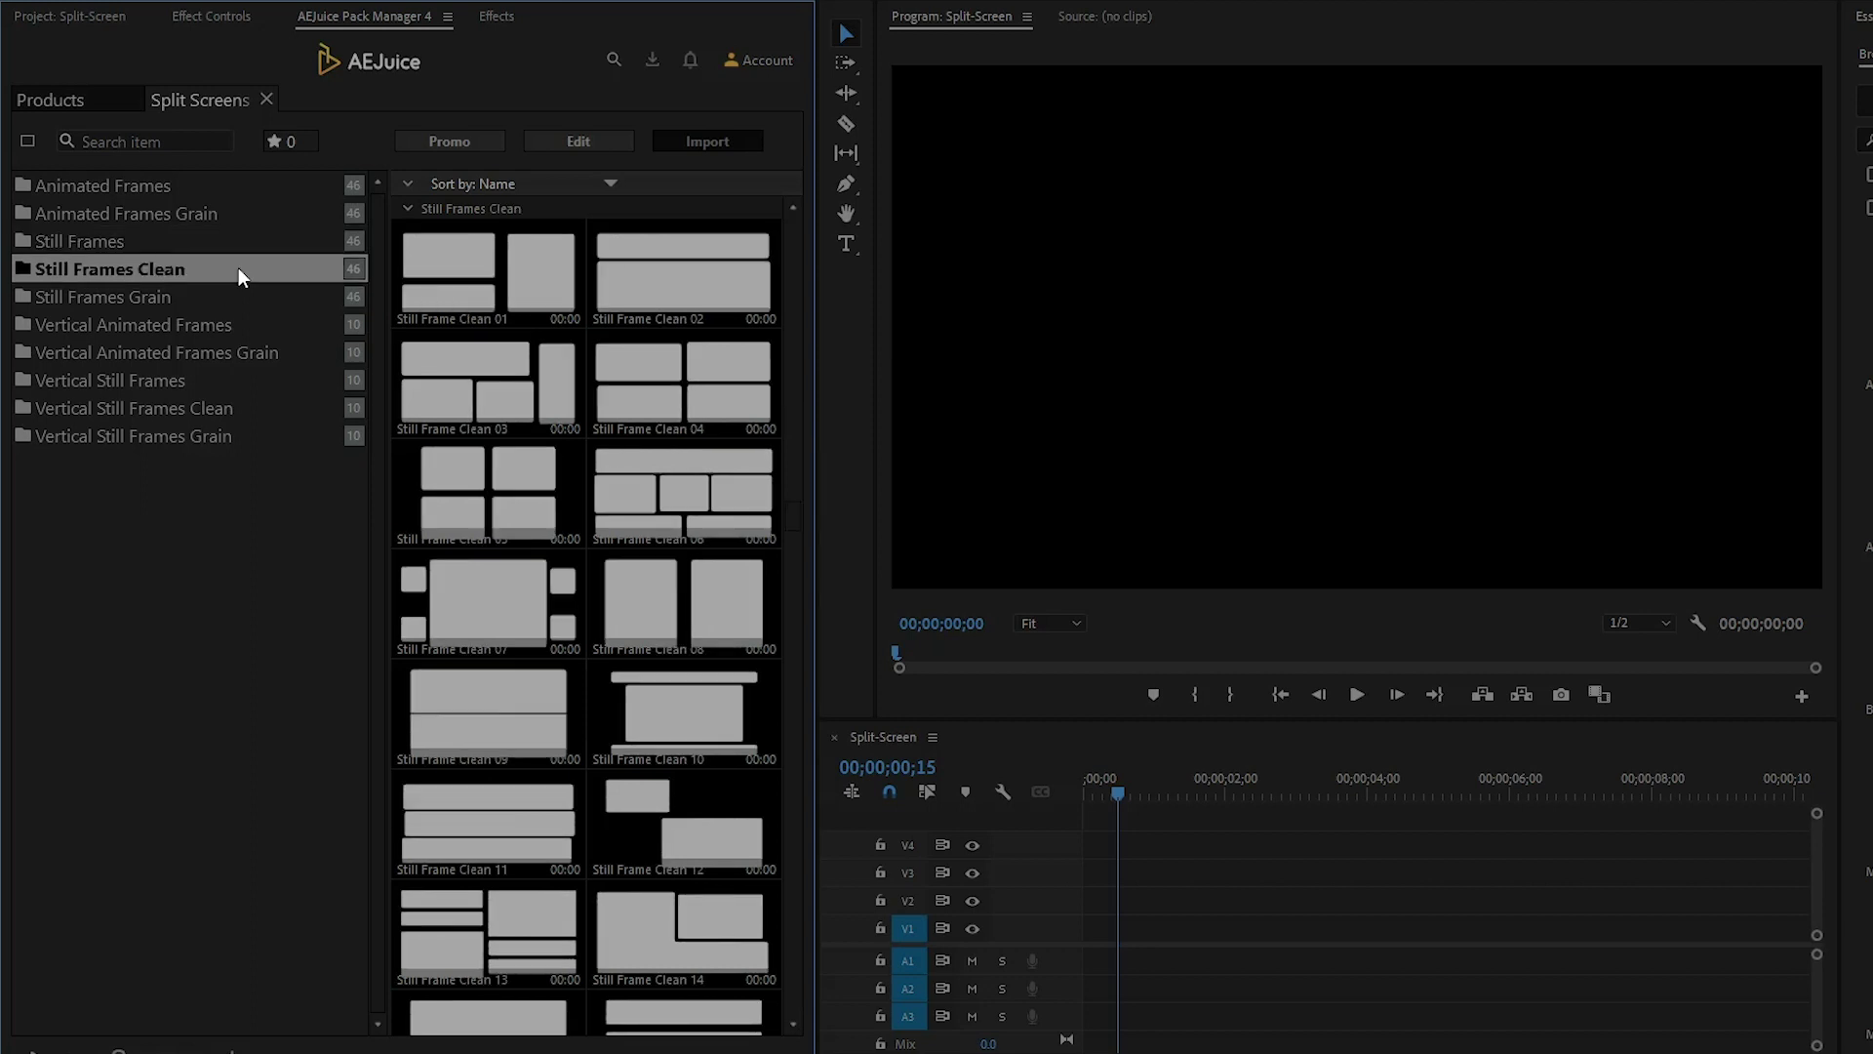
click(232, 294)
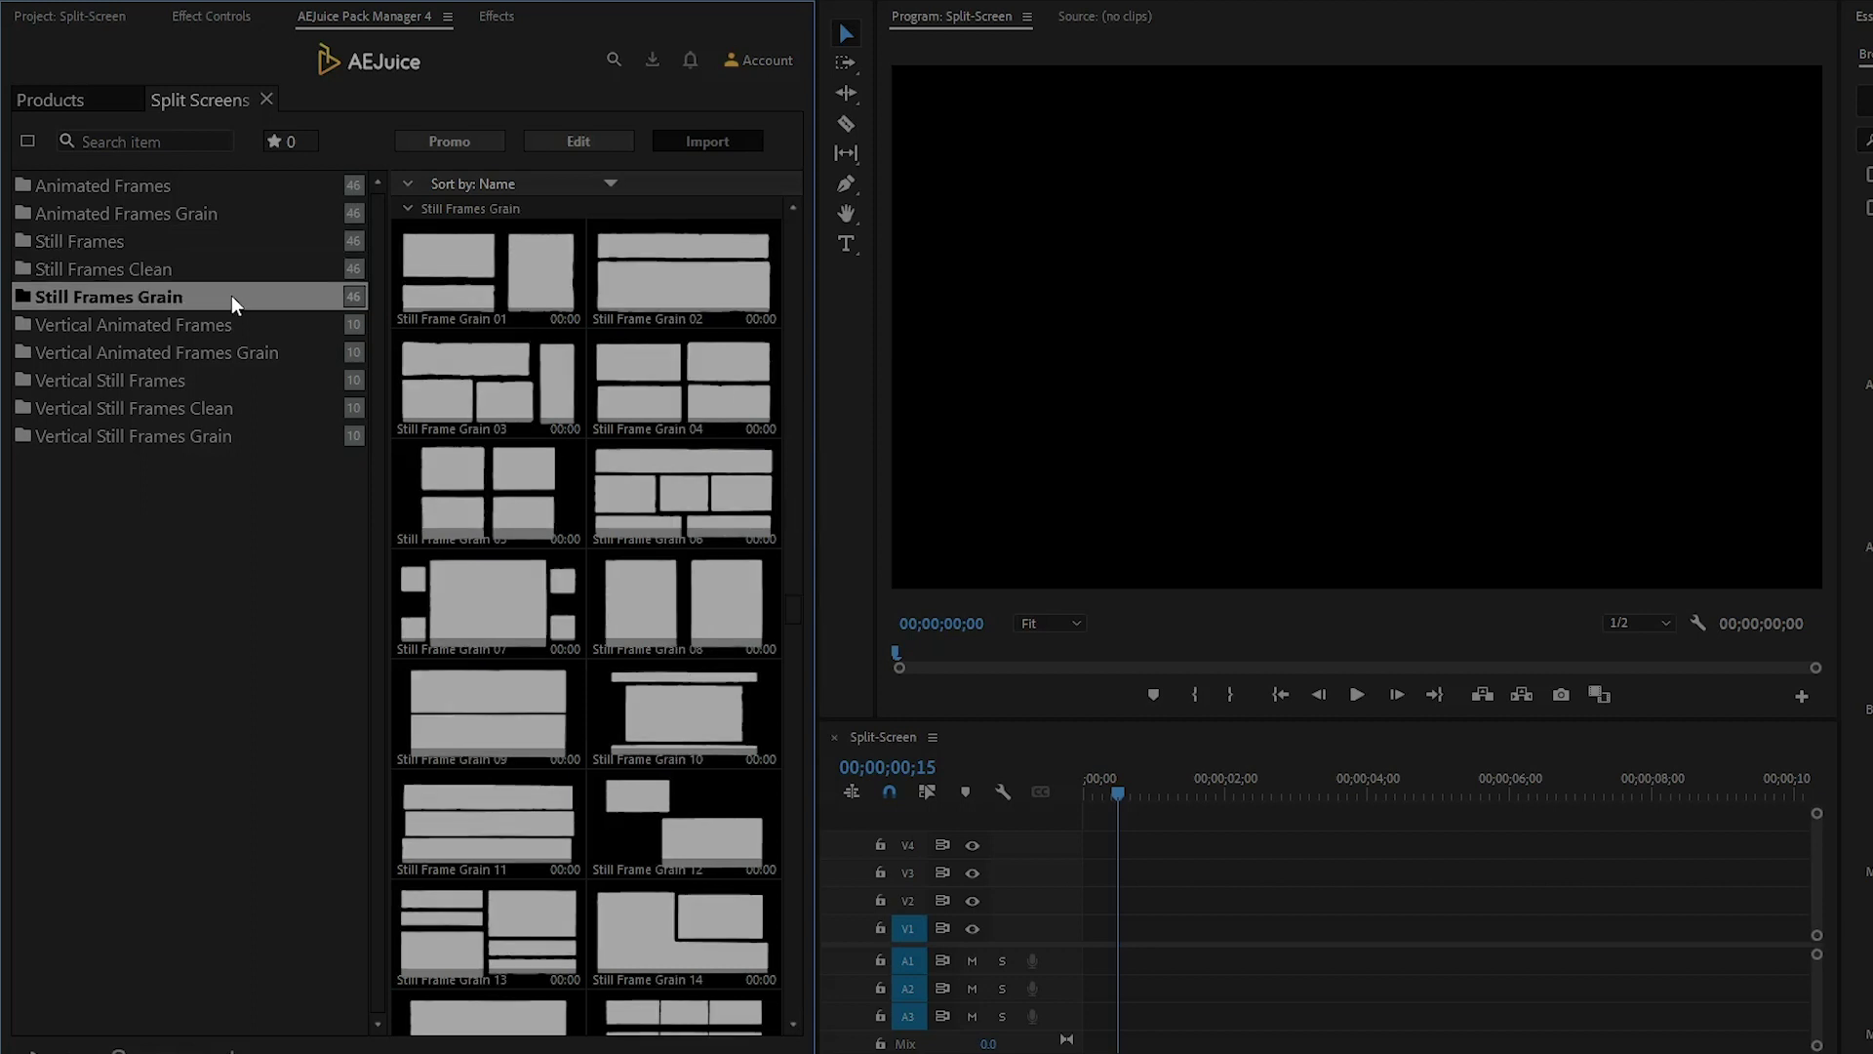
click(256, 325)
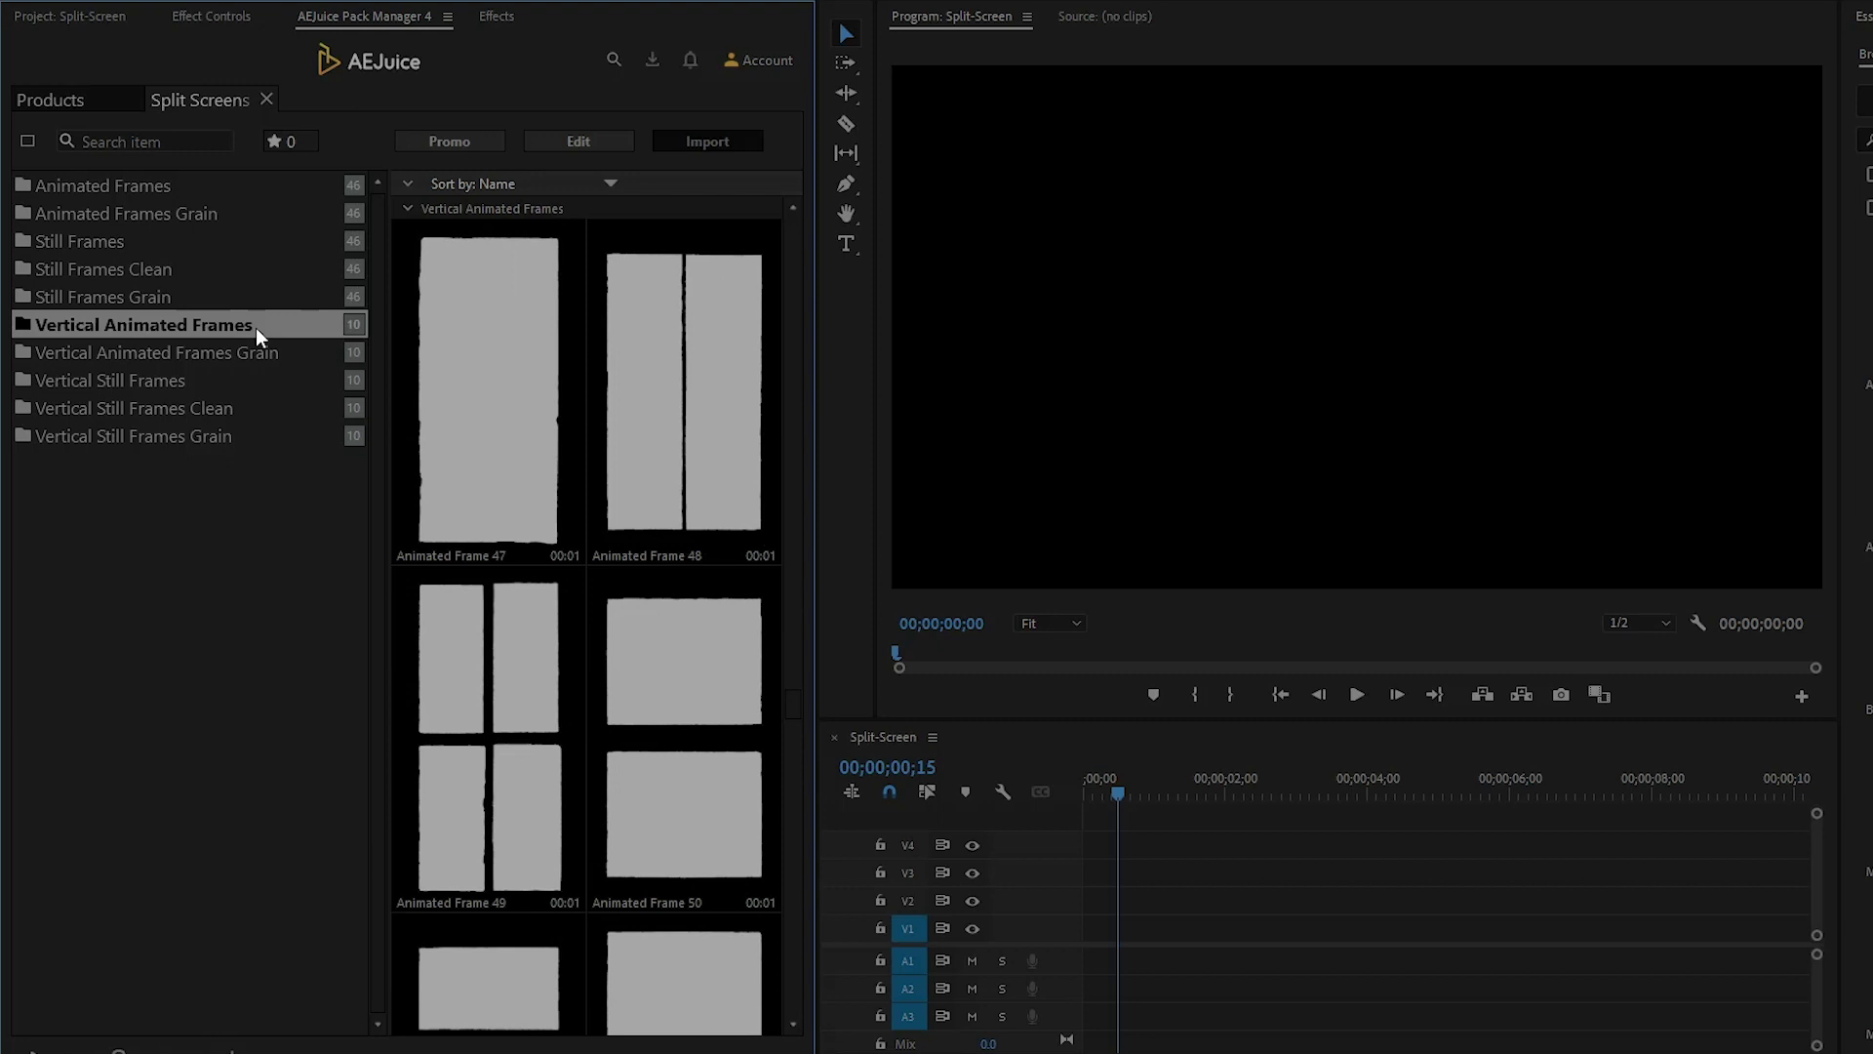
click(262, 346)
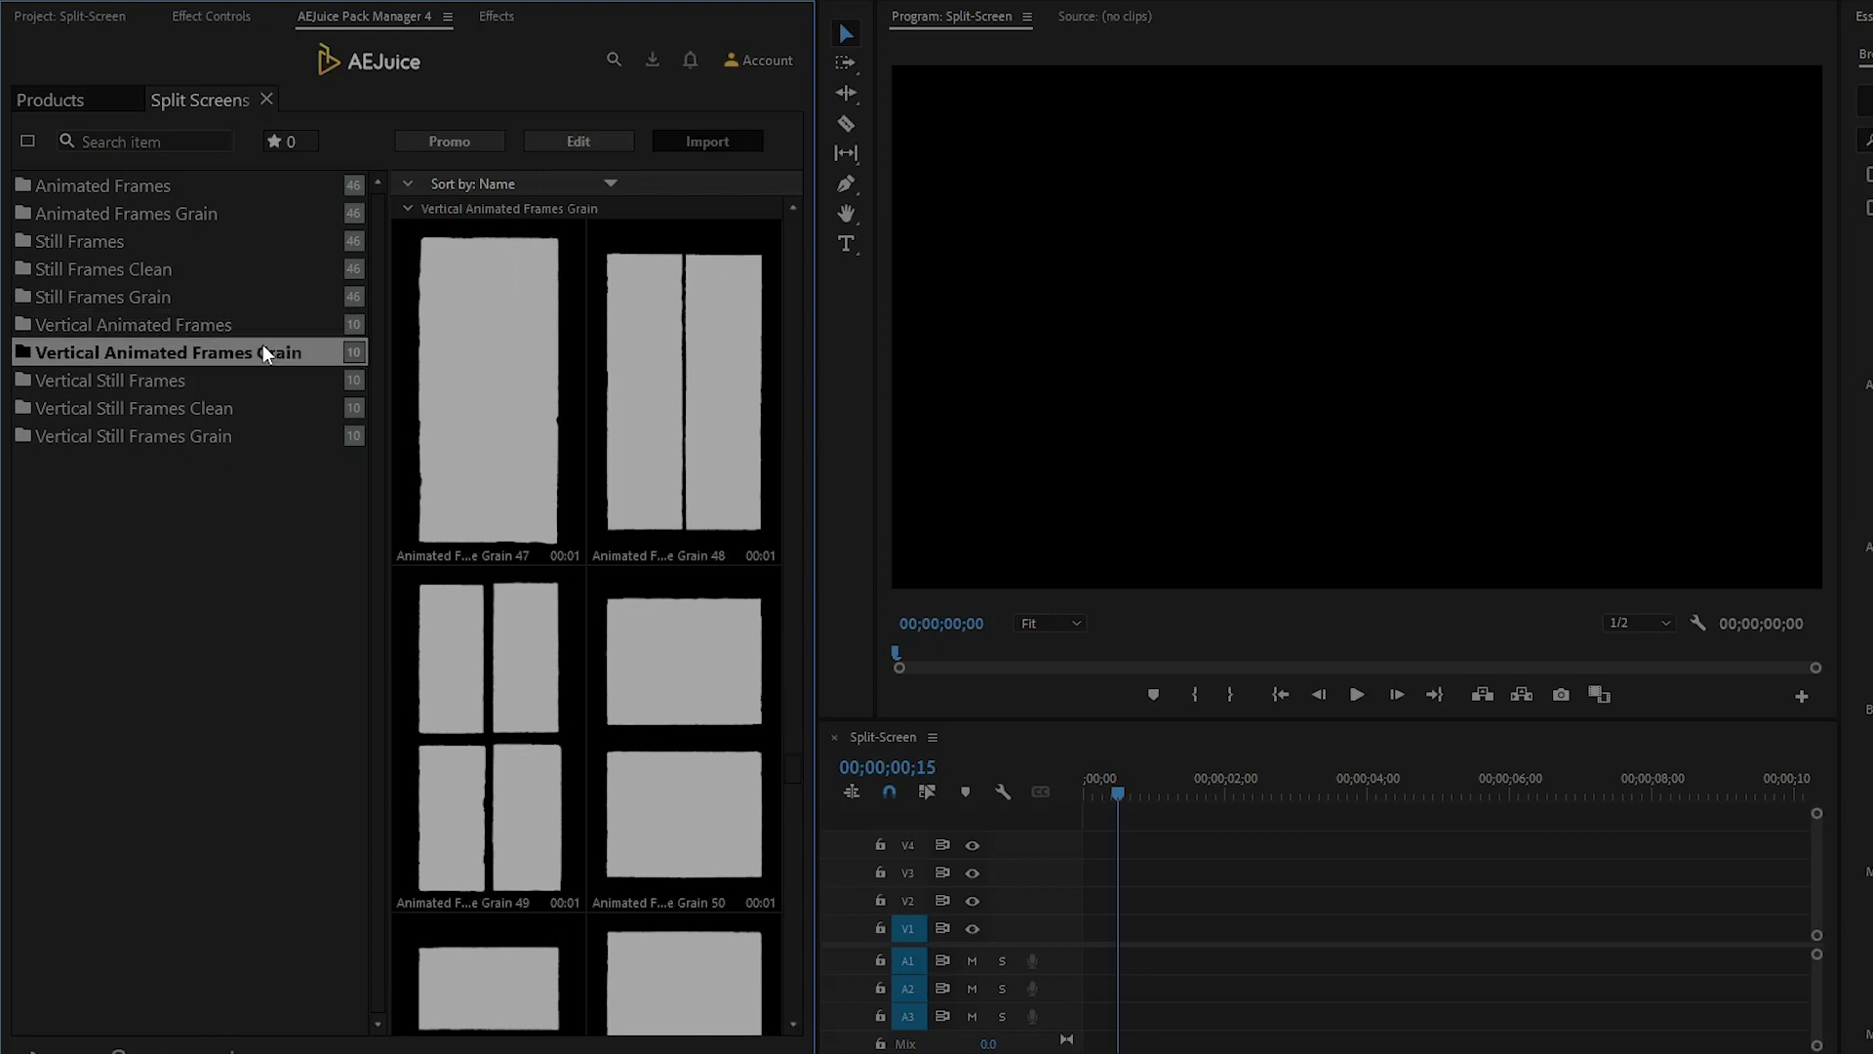
click(253, 380)
click(248, 406)
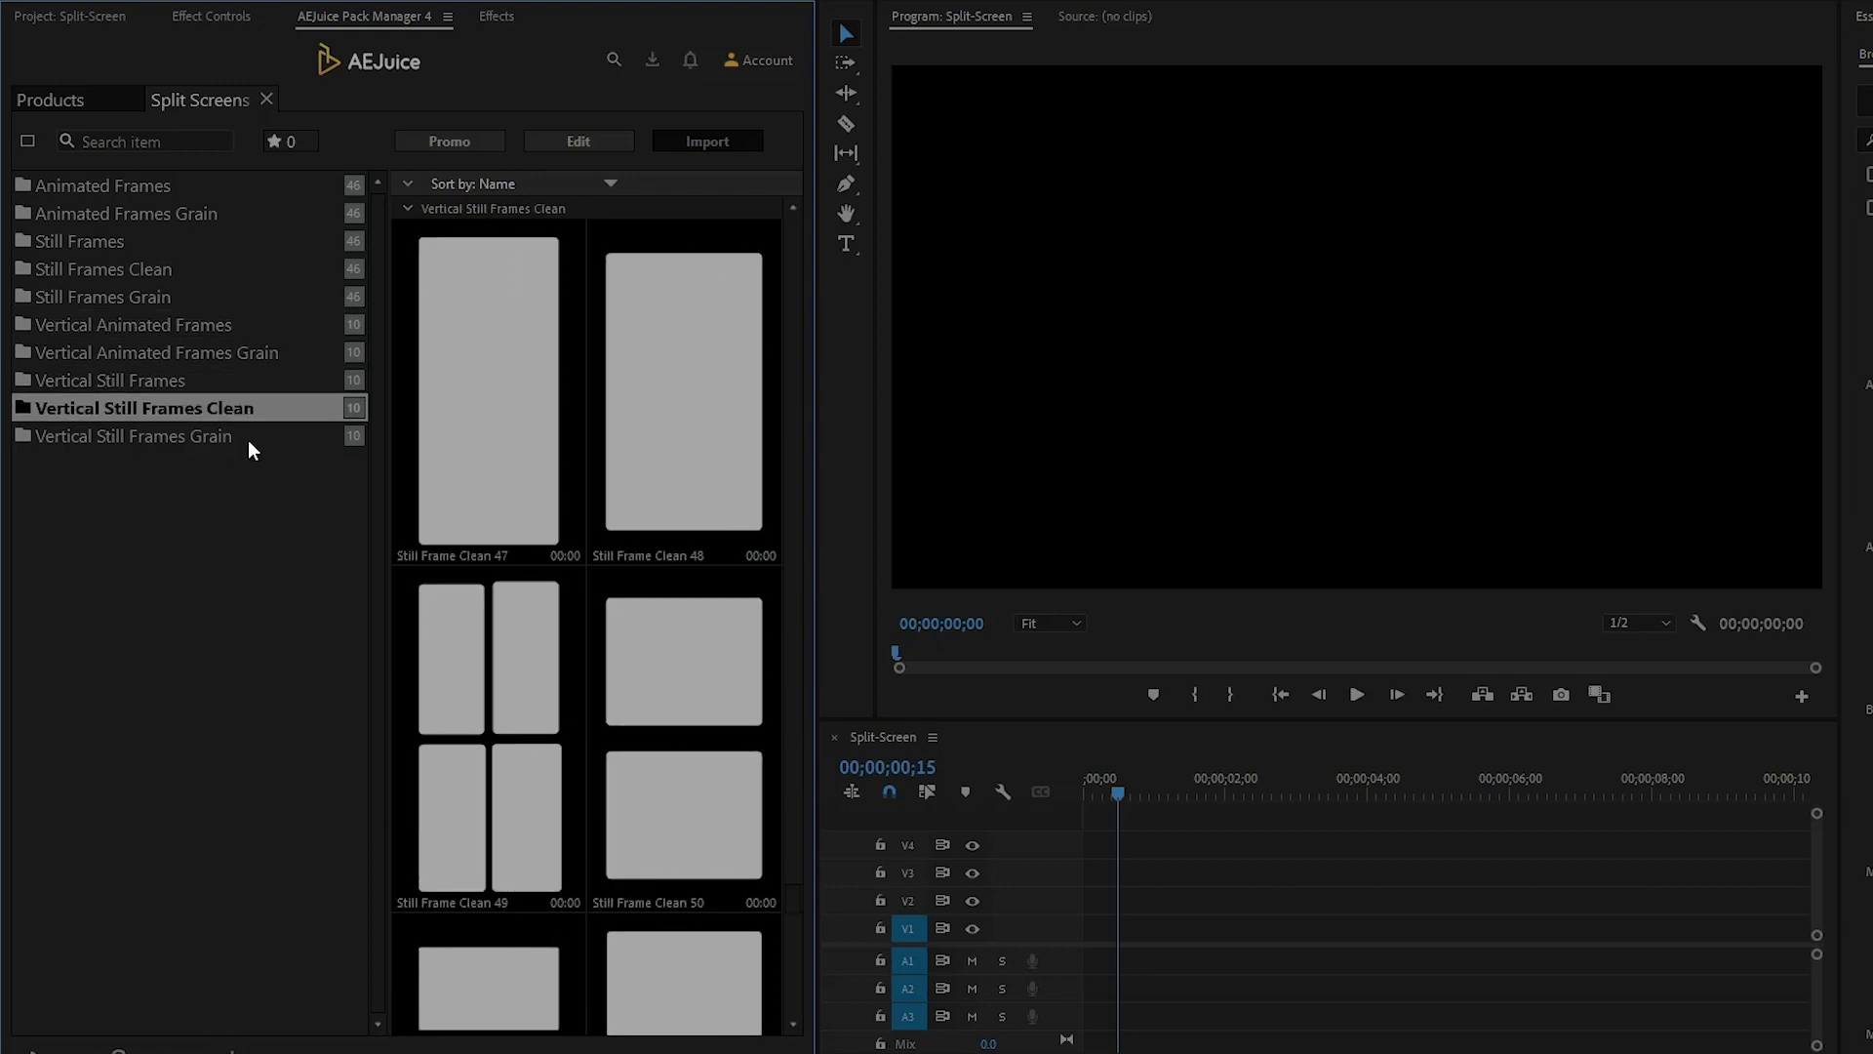
click(248, 441)
- Return to the Animated Frames collection and choose Animated Frame 01
key(Up)
key(Up)
key(Up)
key(Up)
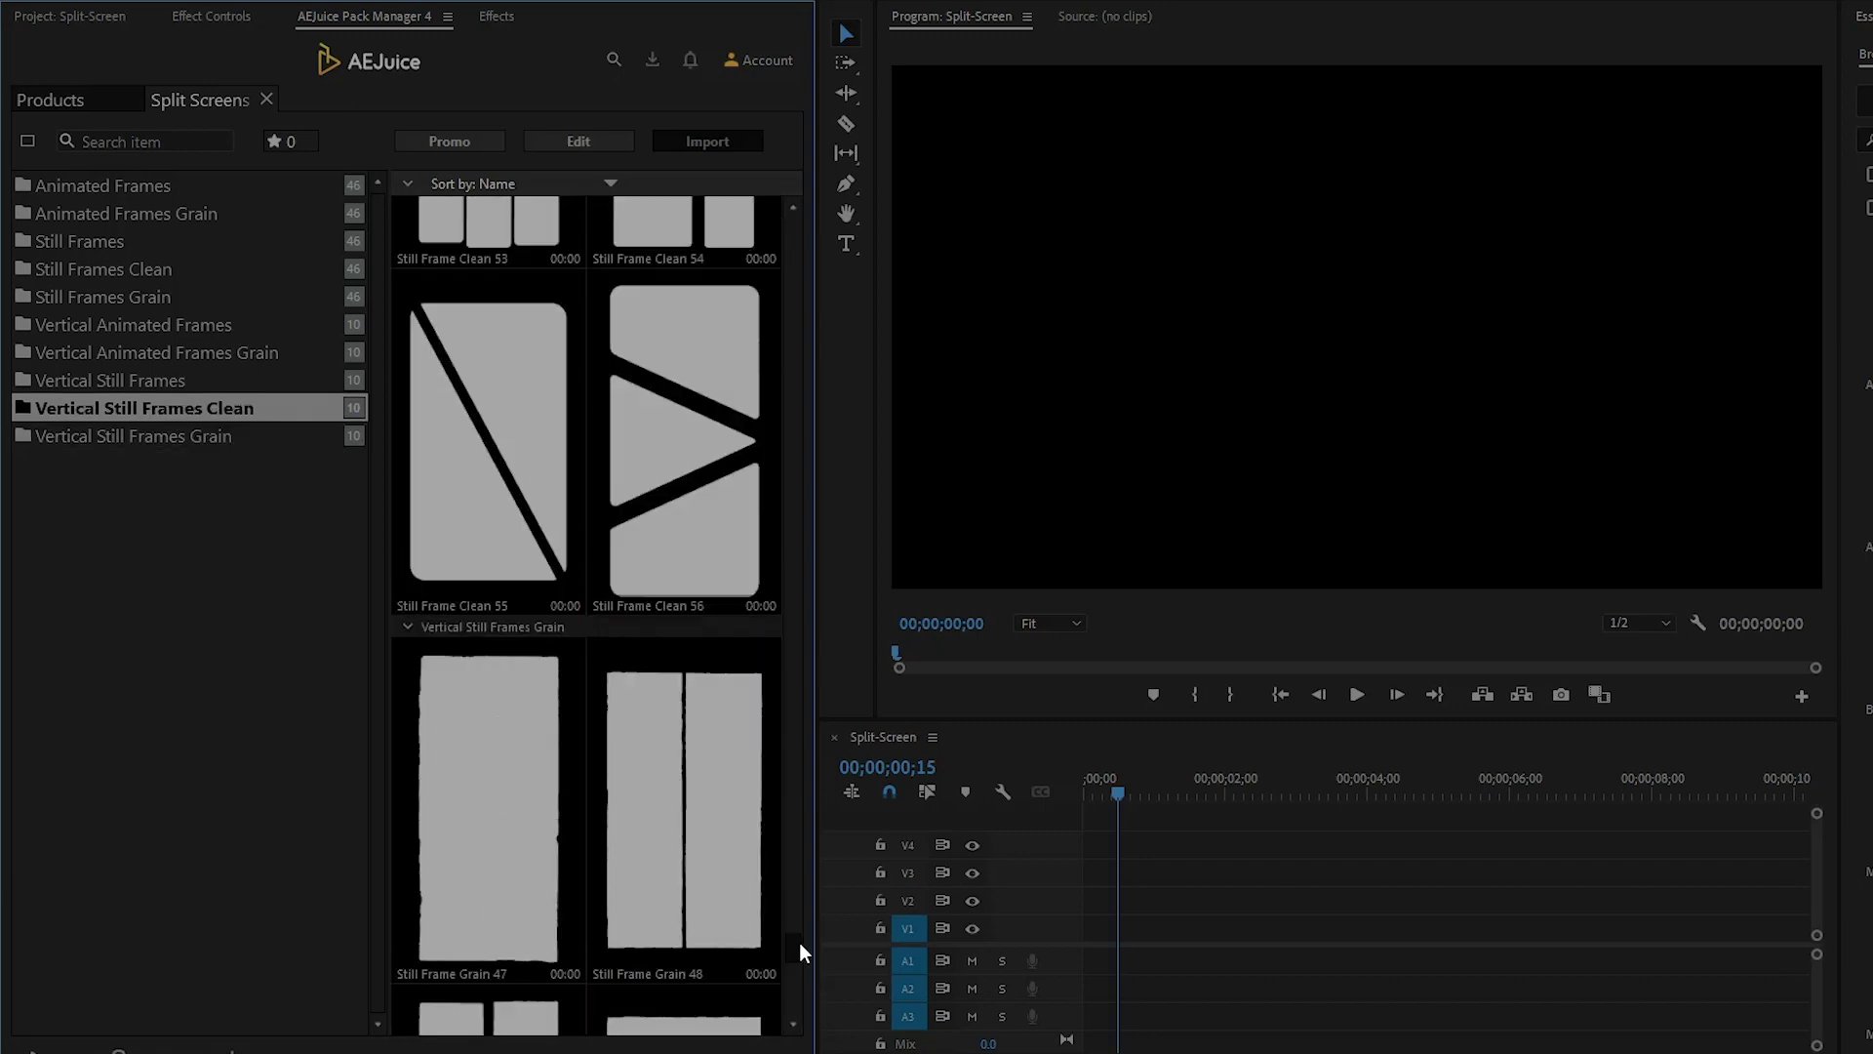
key(Up)
drag(811, 717, 805, 636)
key(Up)
key(Up)
key(Up)
key(Up)
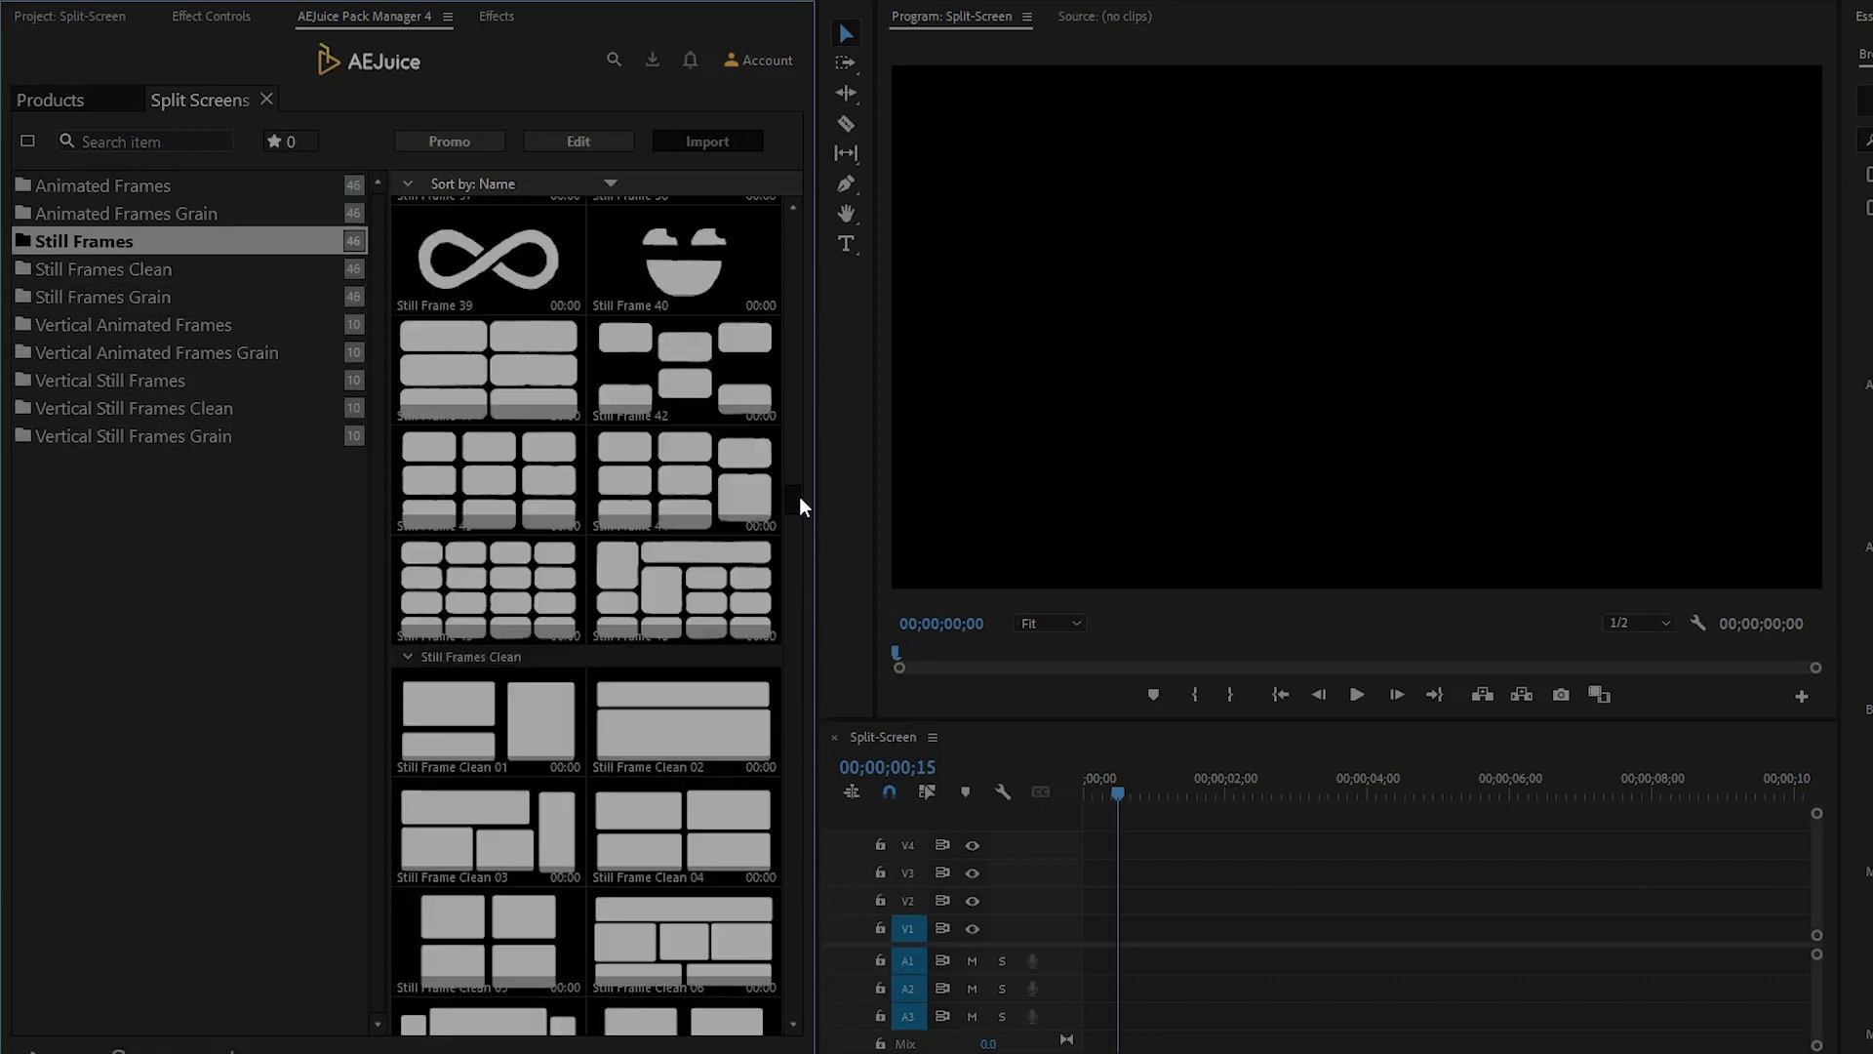
click(91, 608)
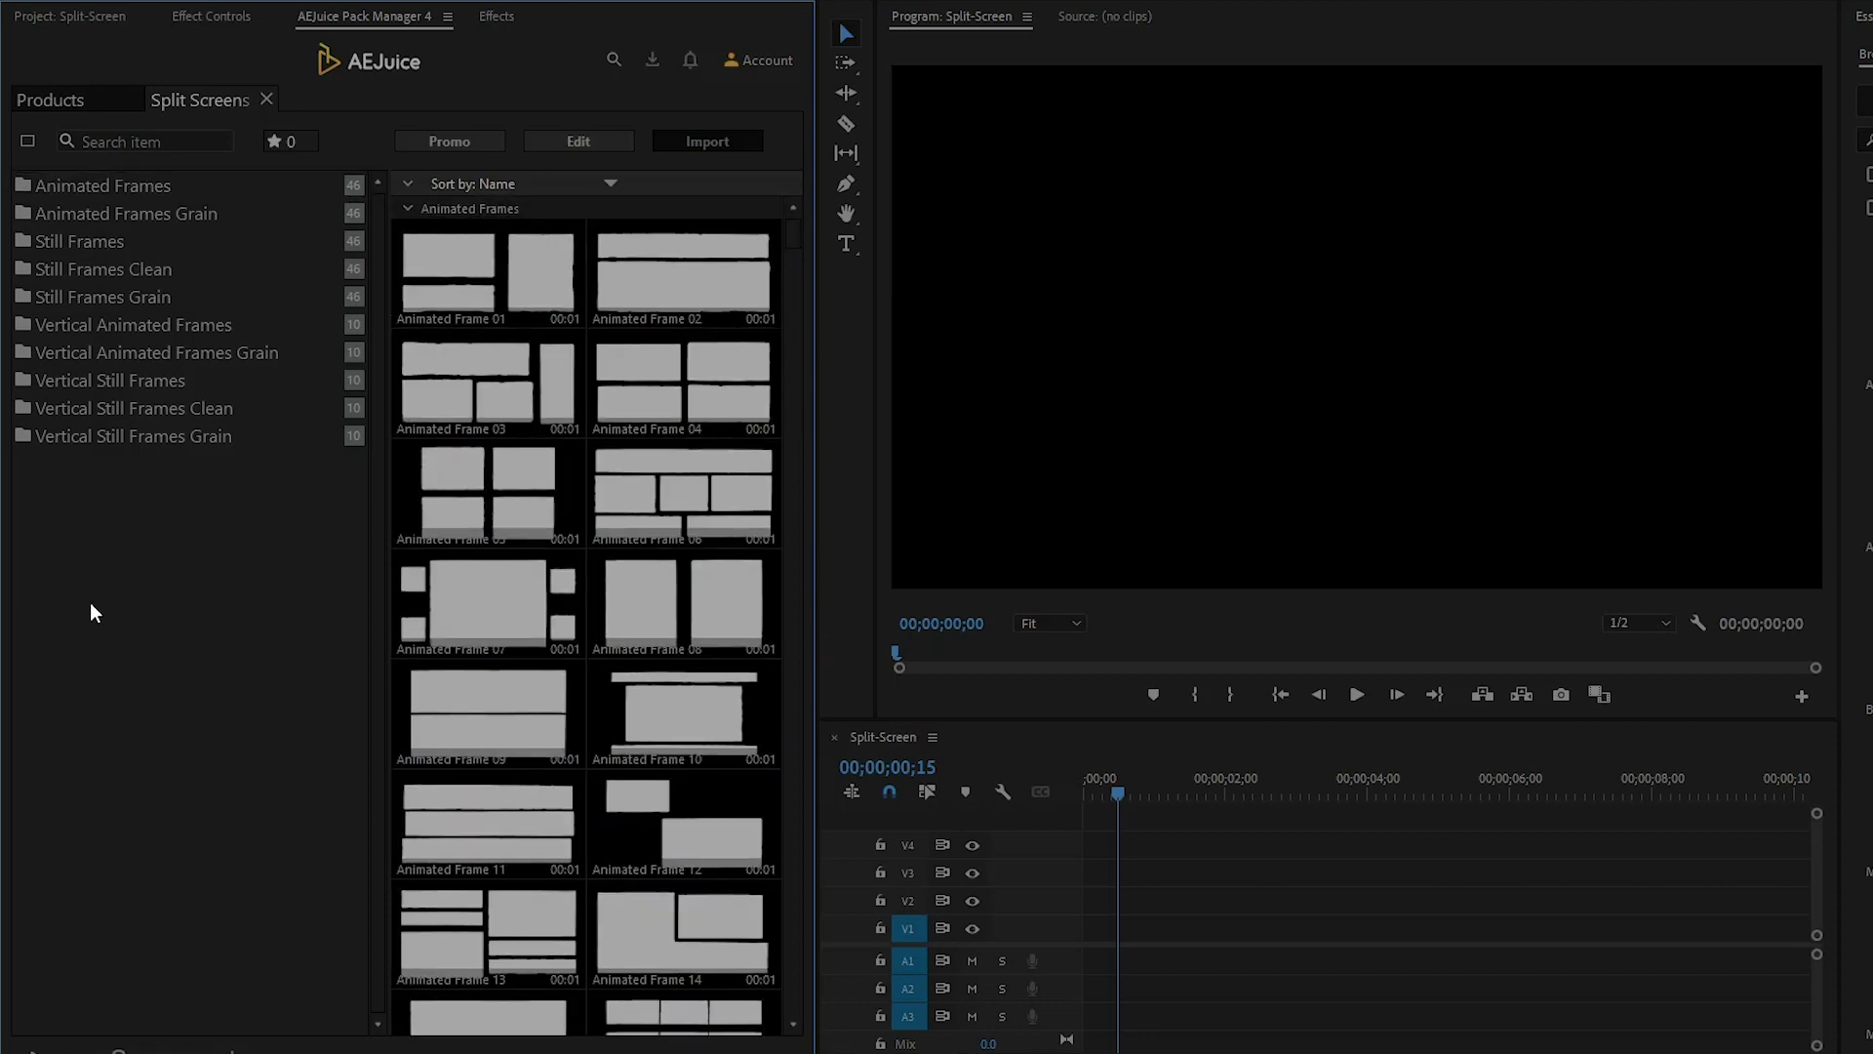
click(171, 192)
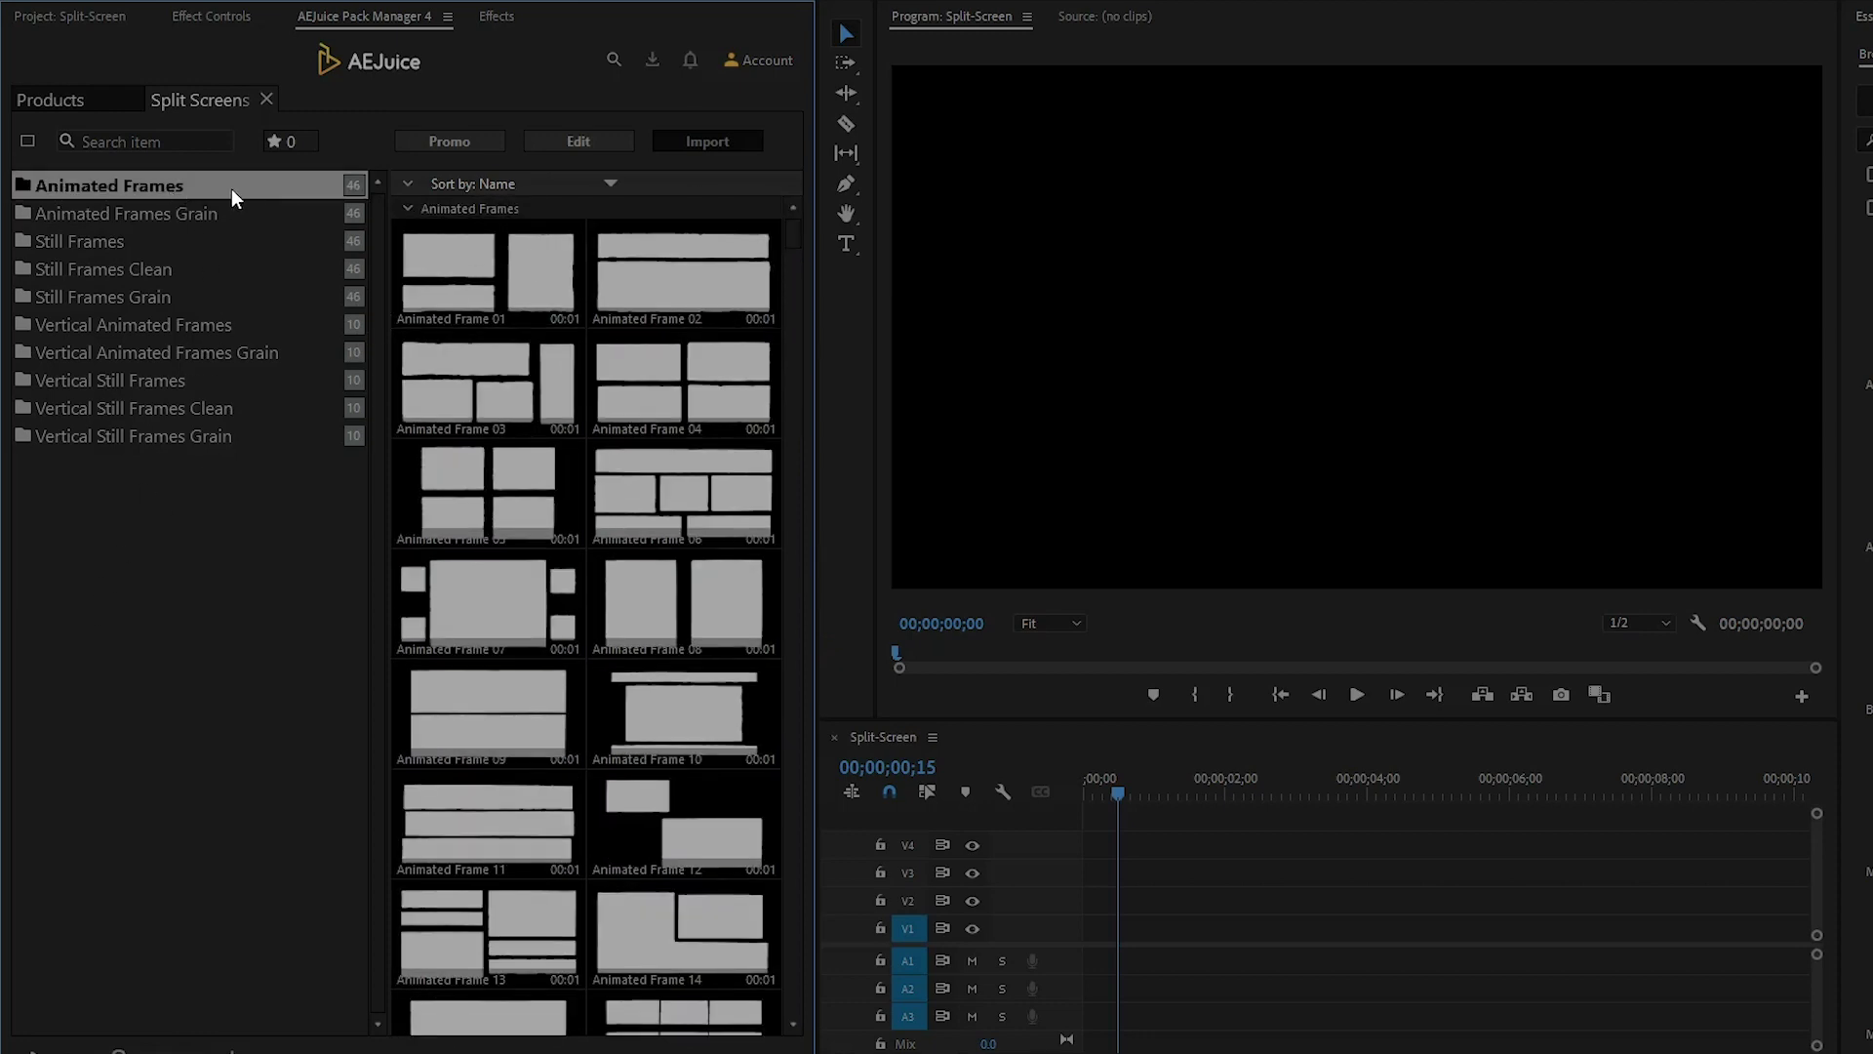
click(515, 284)
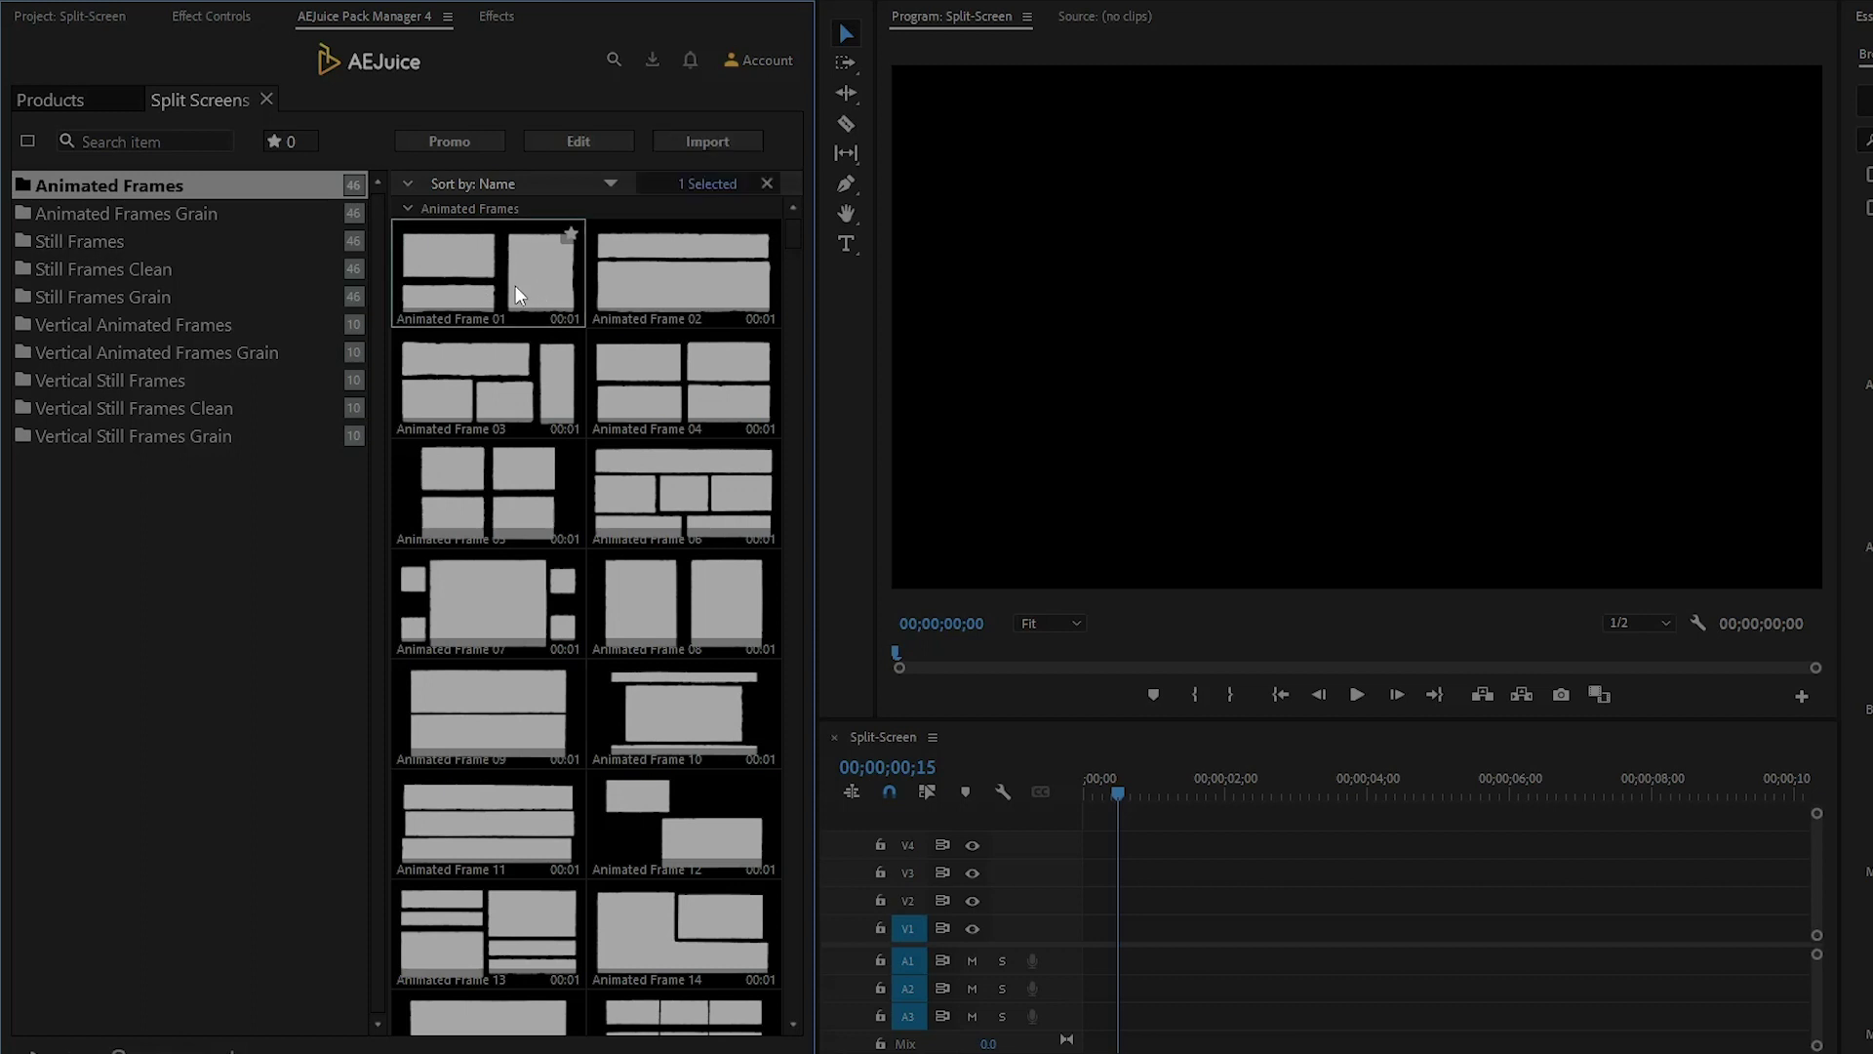
- Add Animated Frame 01 to the Split-Screen sequence and move it from V1 up to V4
click(711, 143)
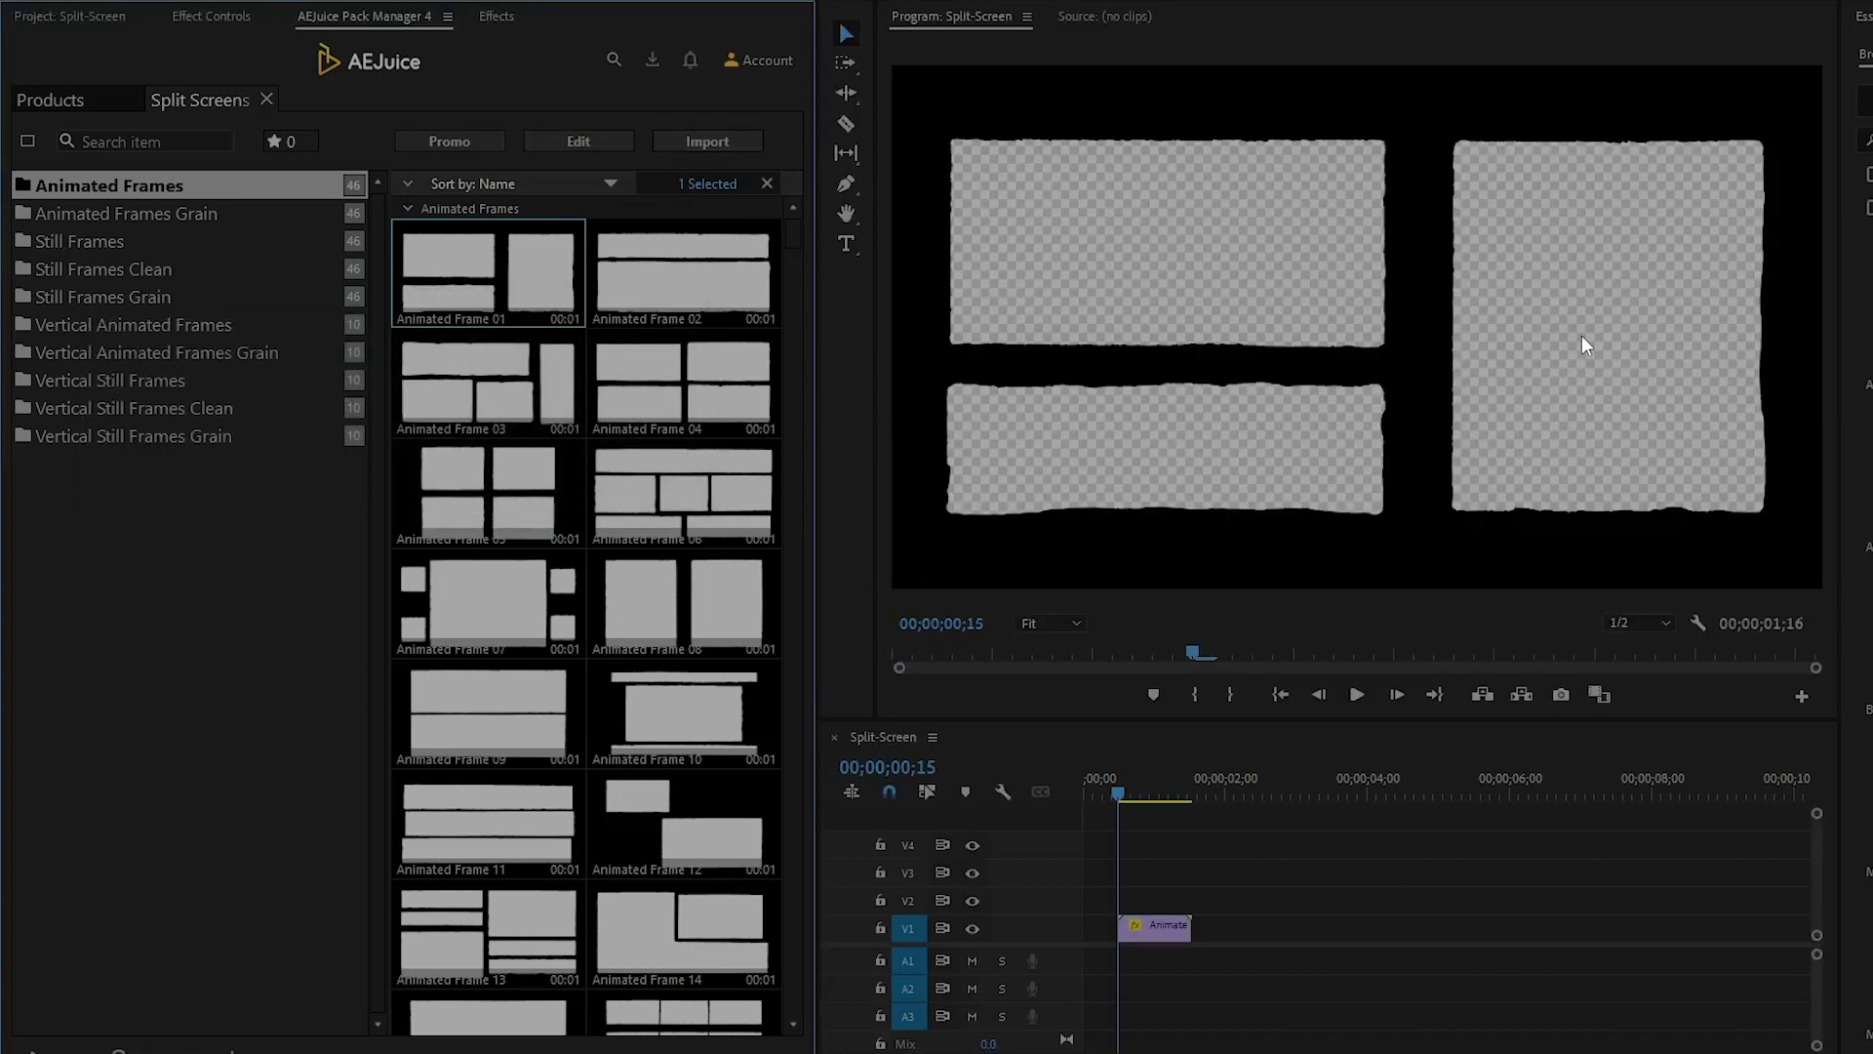
drag(1116, 784, 1147, 786)
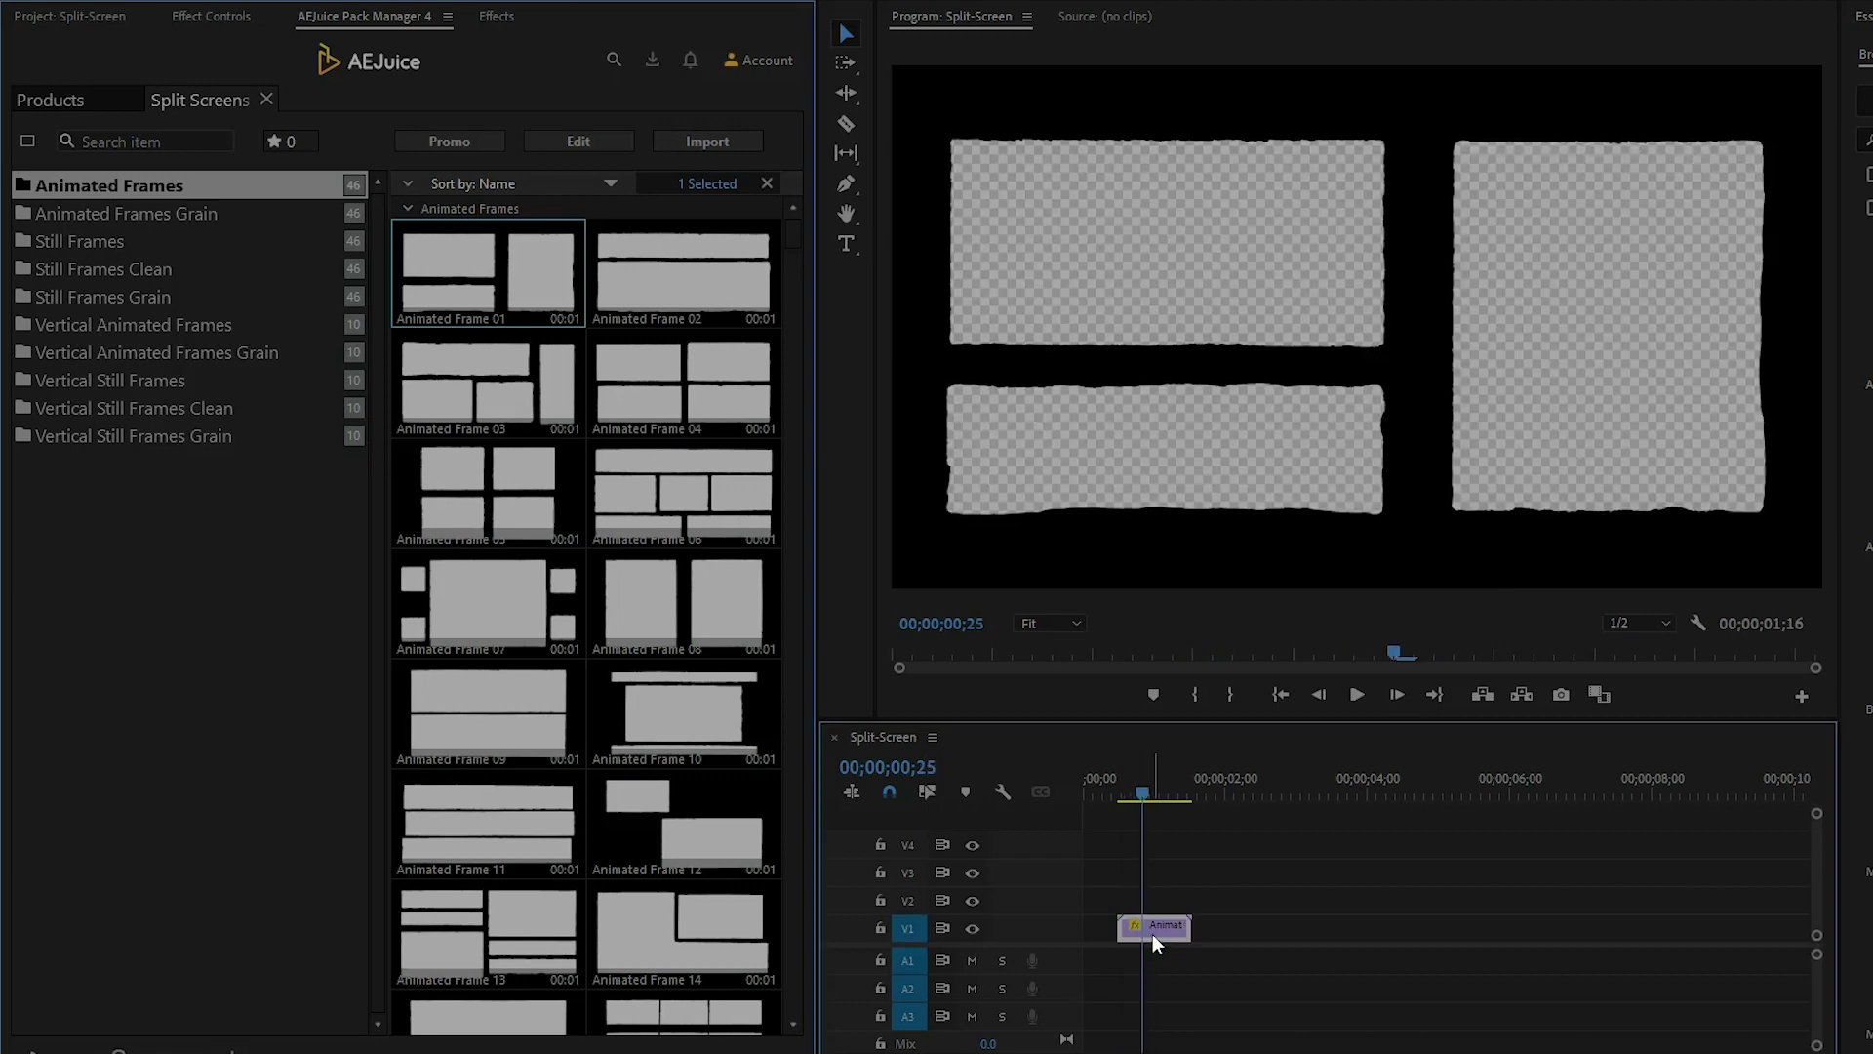
drag(1152, 933, 1159, 837)
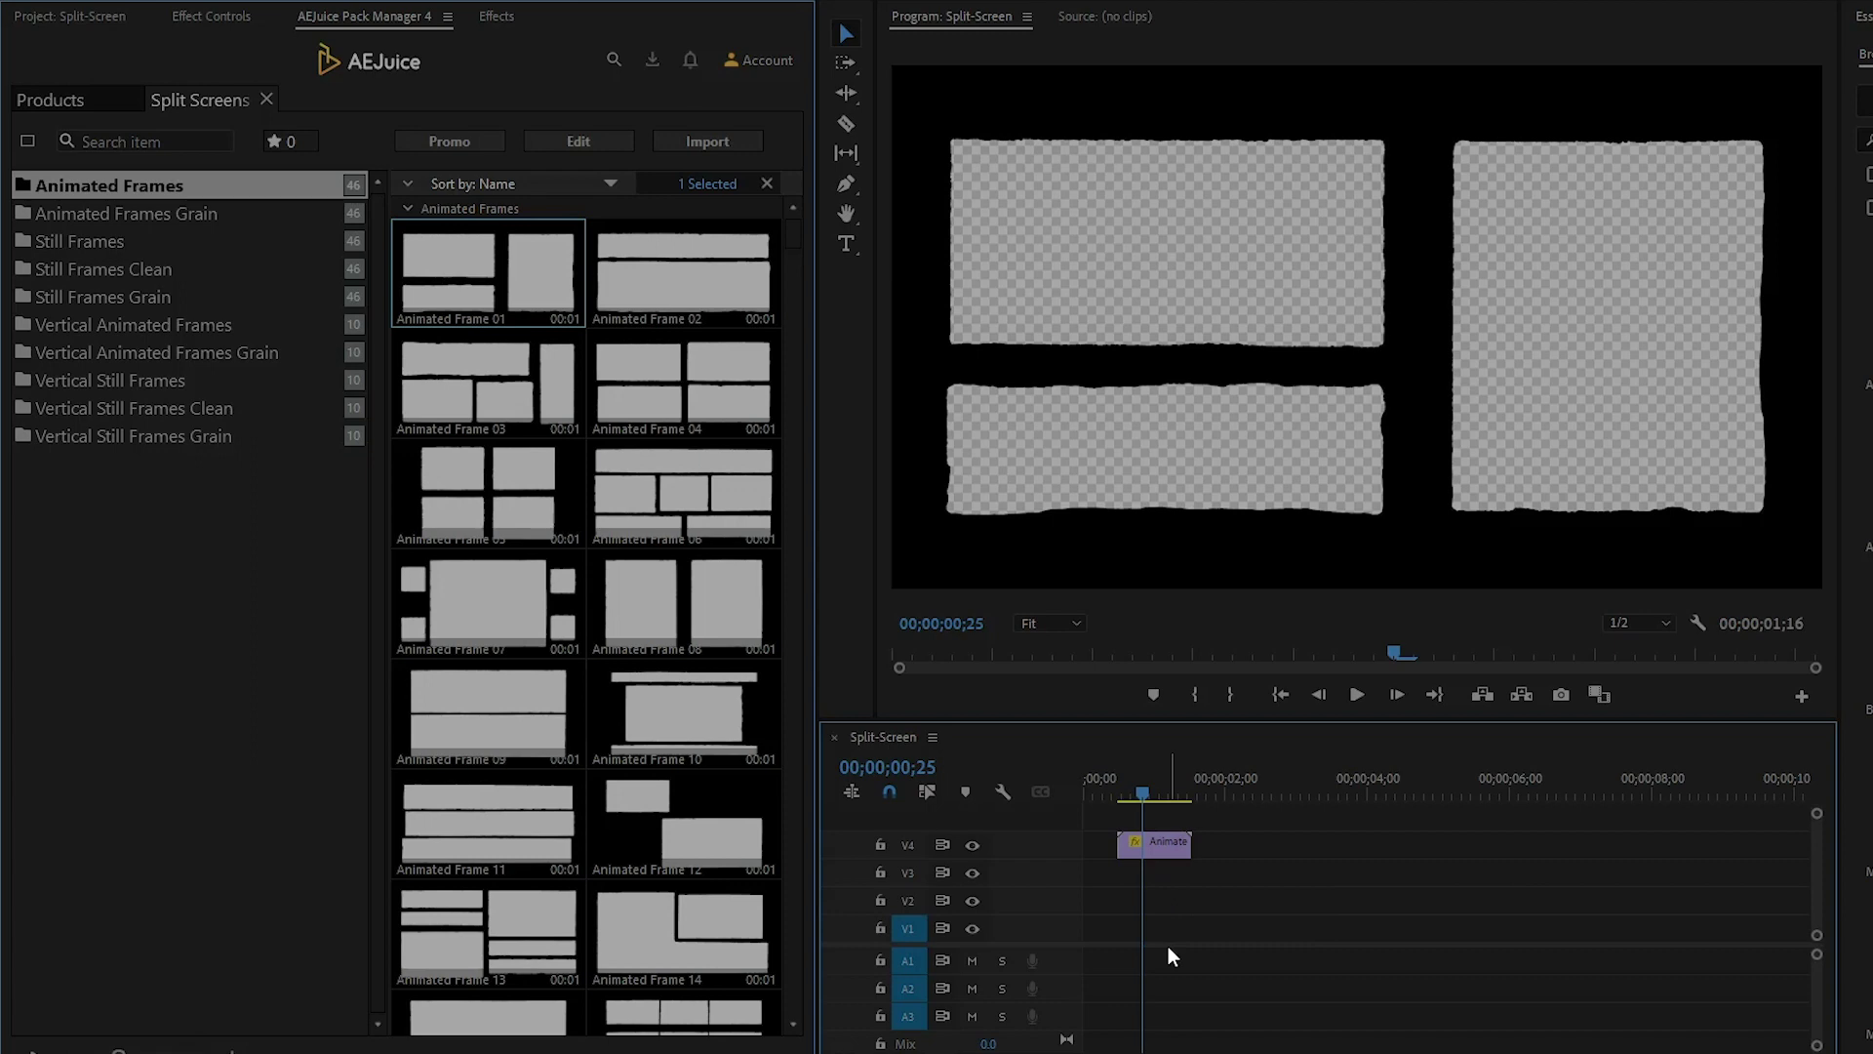
click(96, 19)
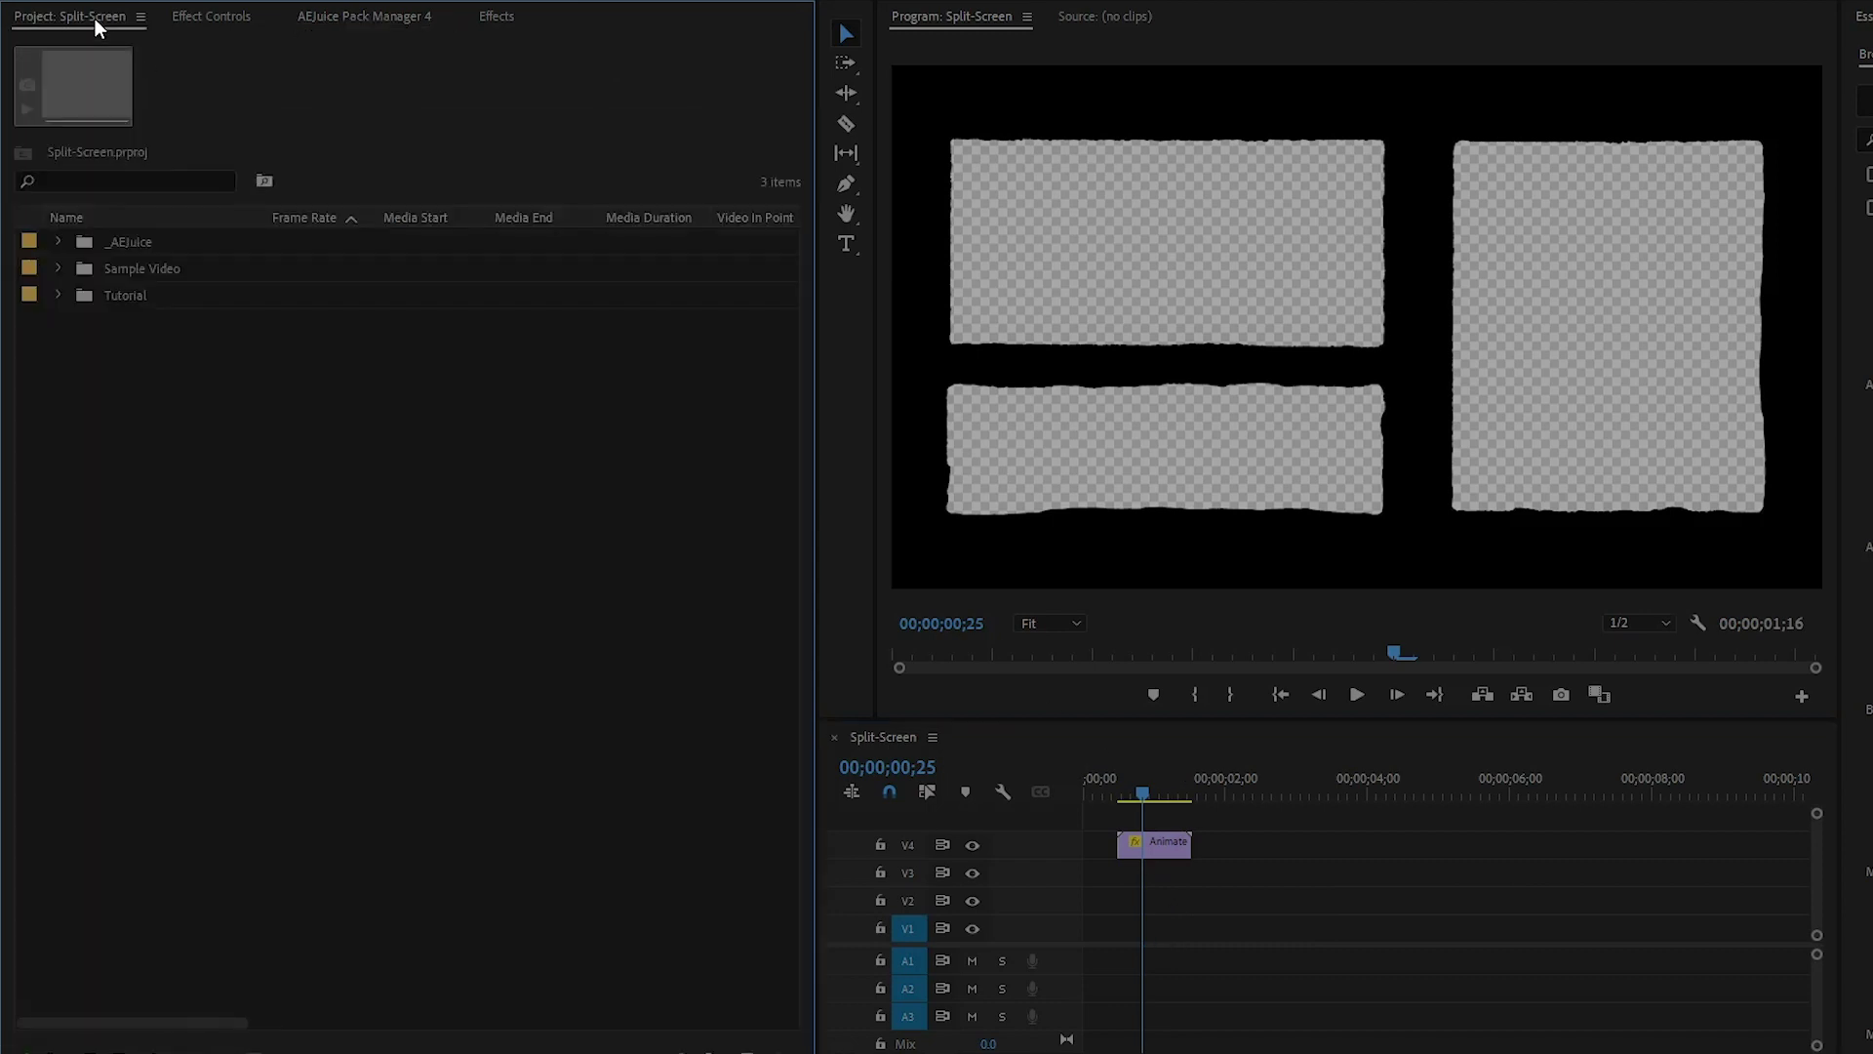
- Put the 450872 clip from Sample Video on V3 at Scale 42, Position 513, 365
click(58, 268)
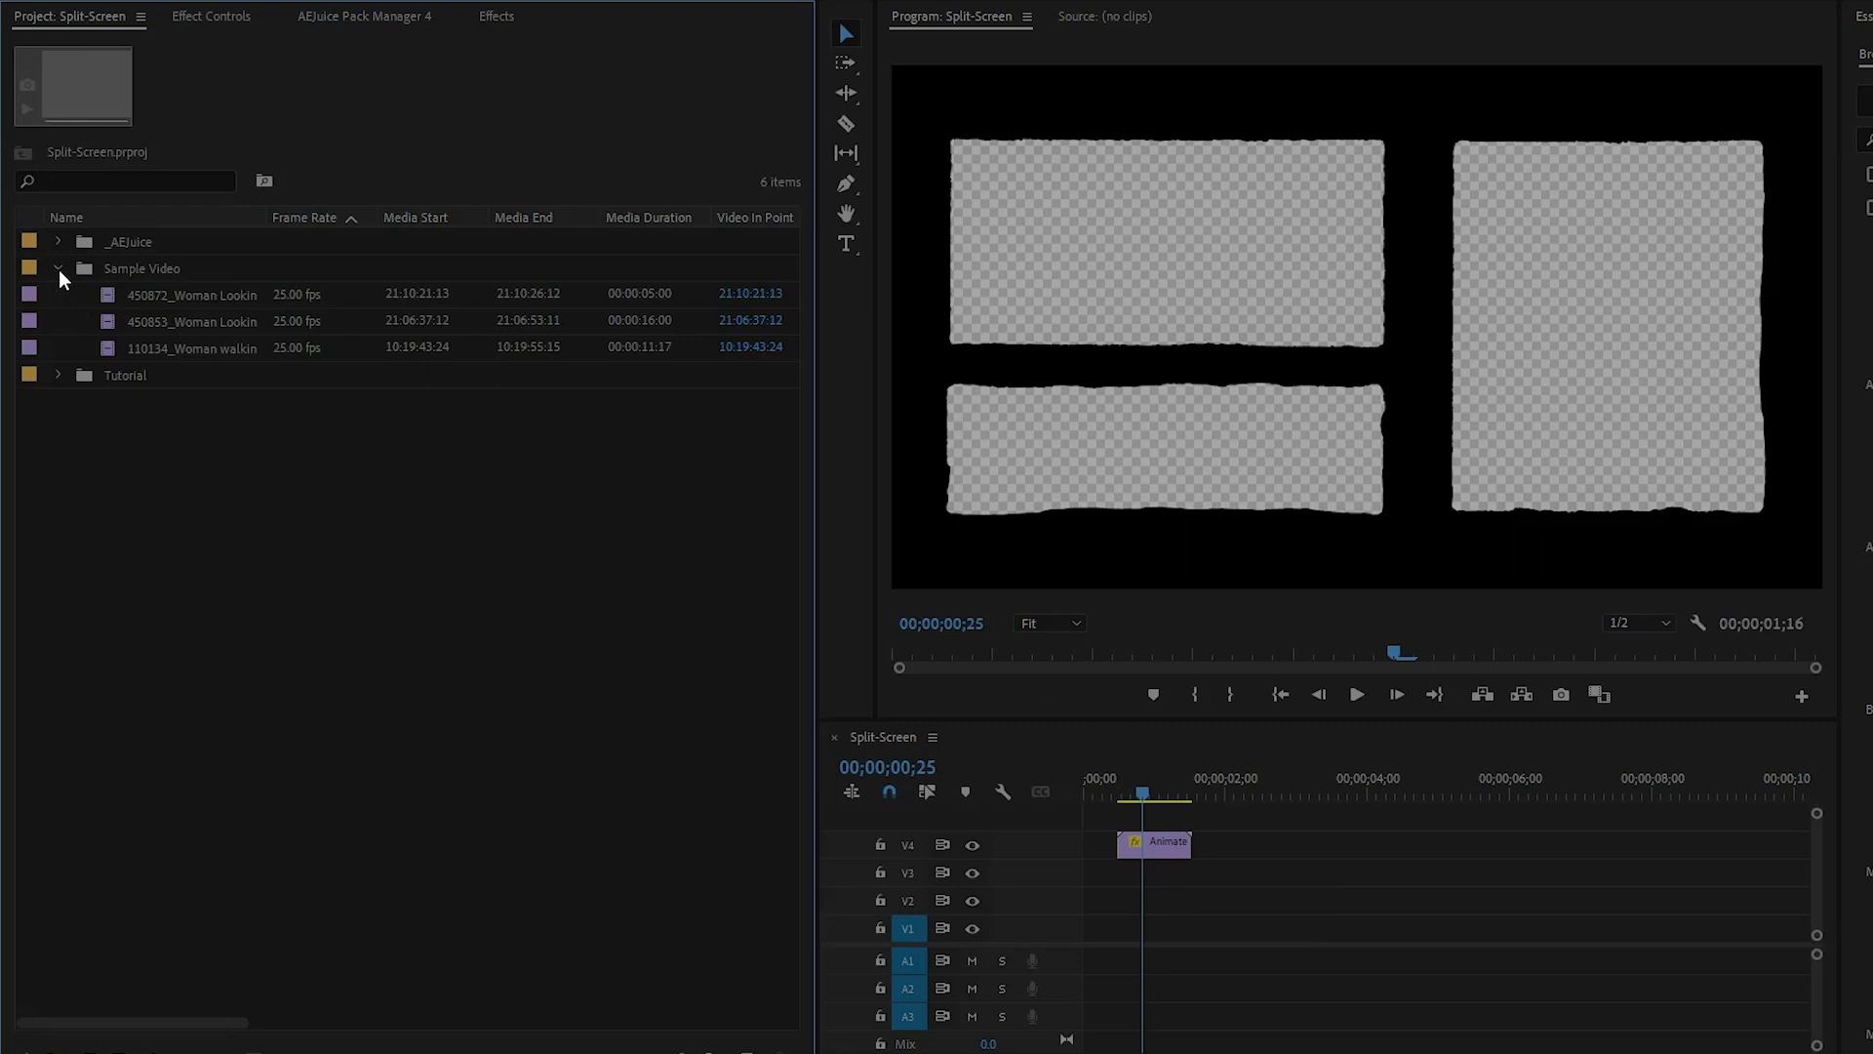
drag(152, 295, 1117, 876)
click(1198, 879)
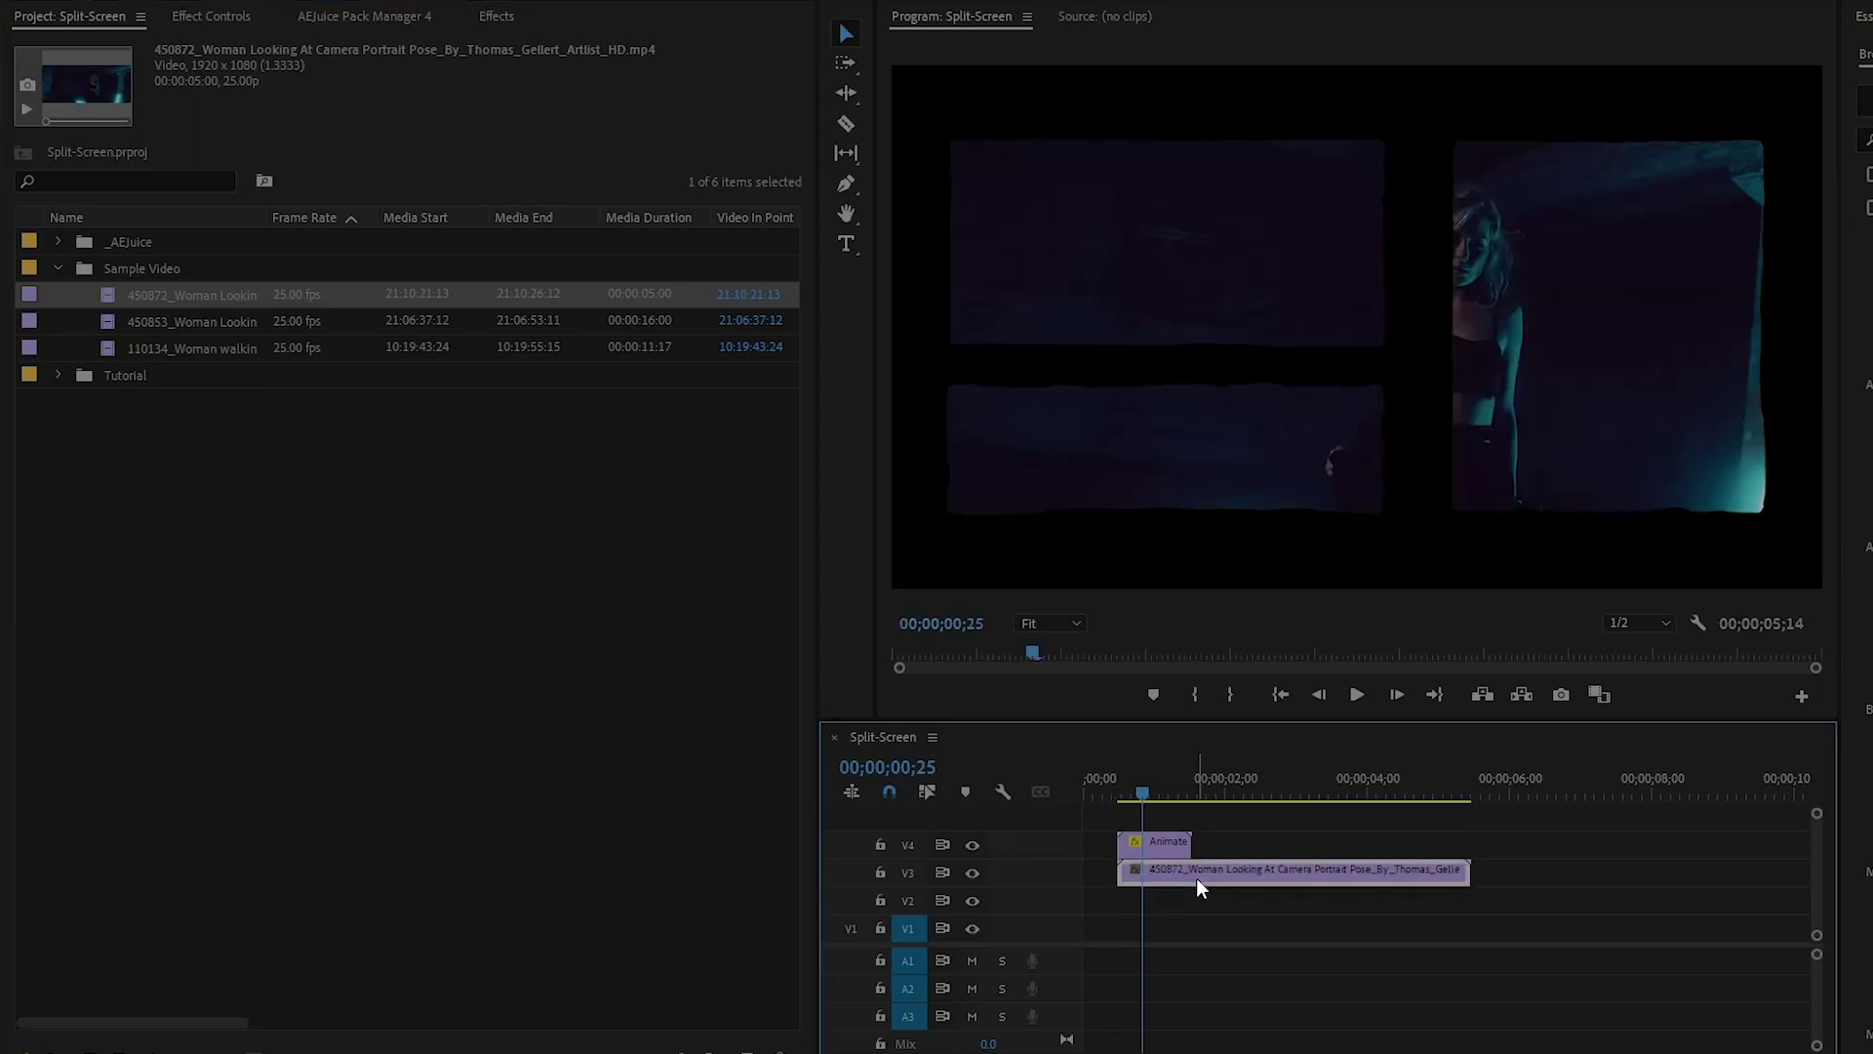
click(220, 17)
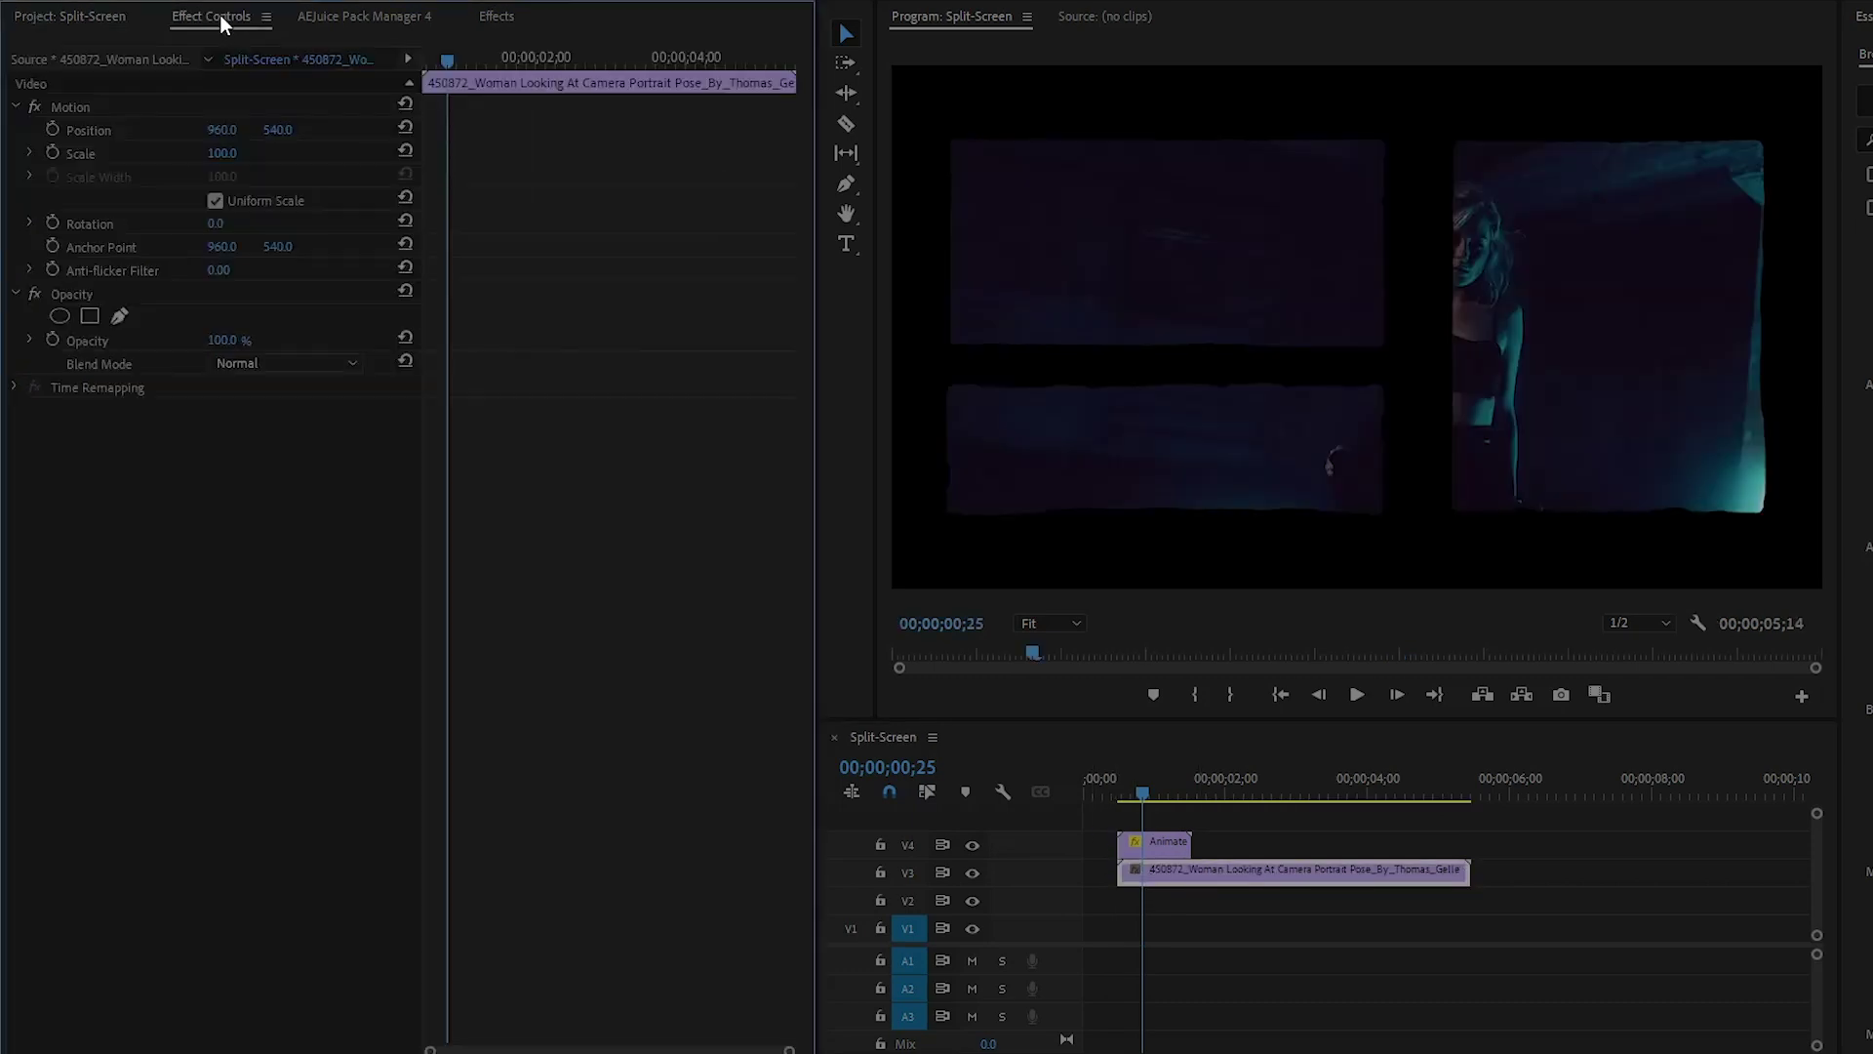
click(110, 102)
drag(223, 153, 108, 130)
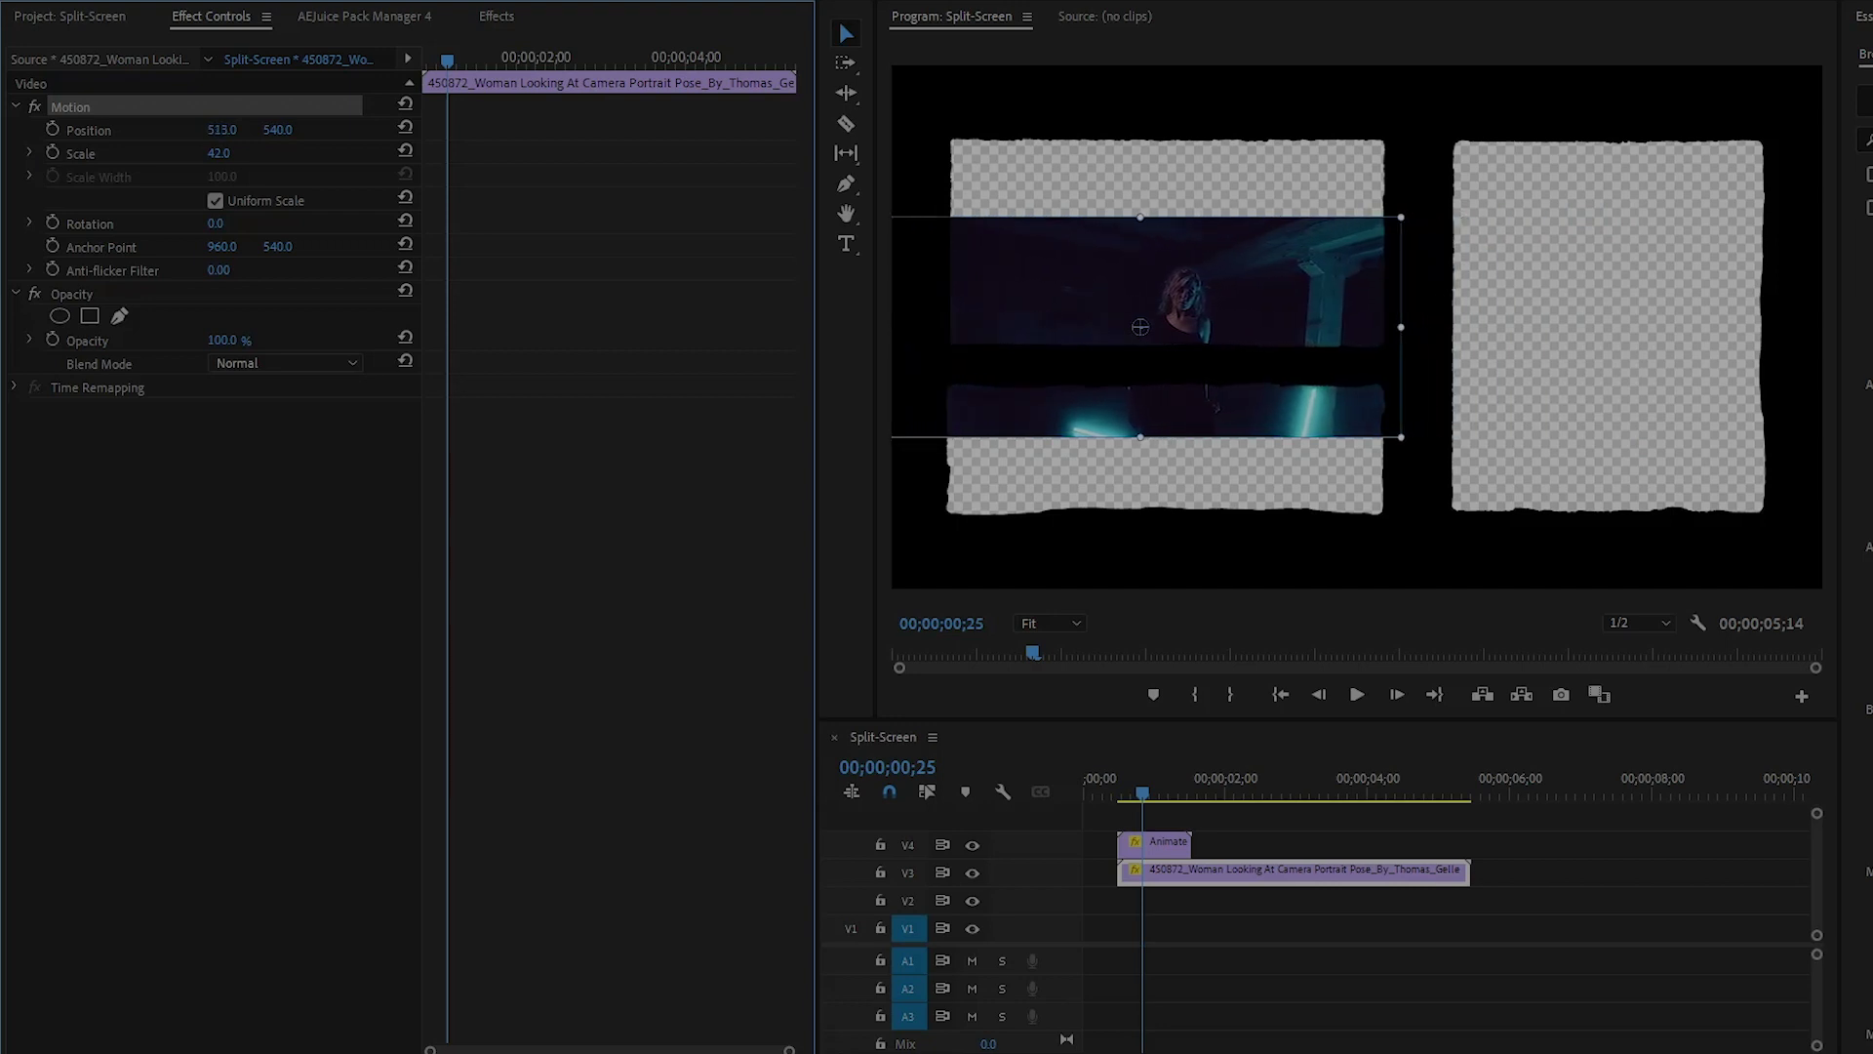
drag(284, 130, 173, 129)
click(328, 550)
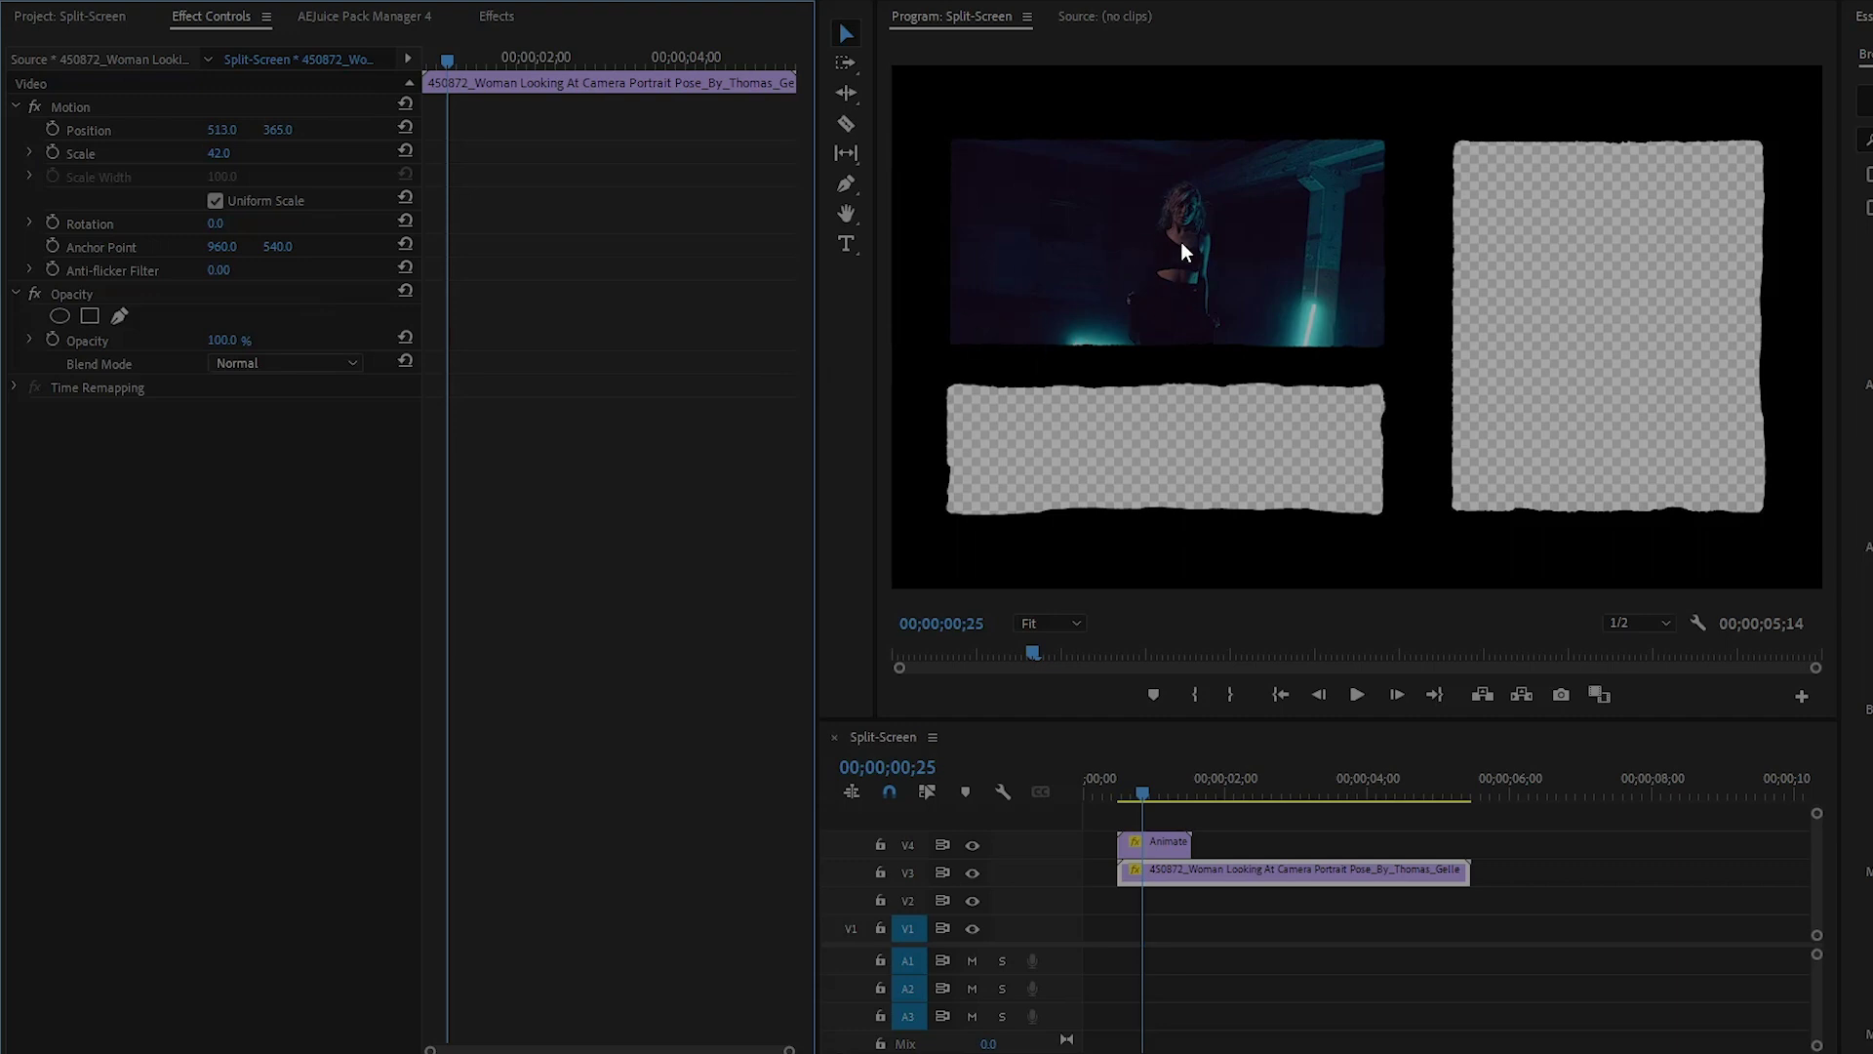
click(113, 13)
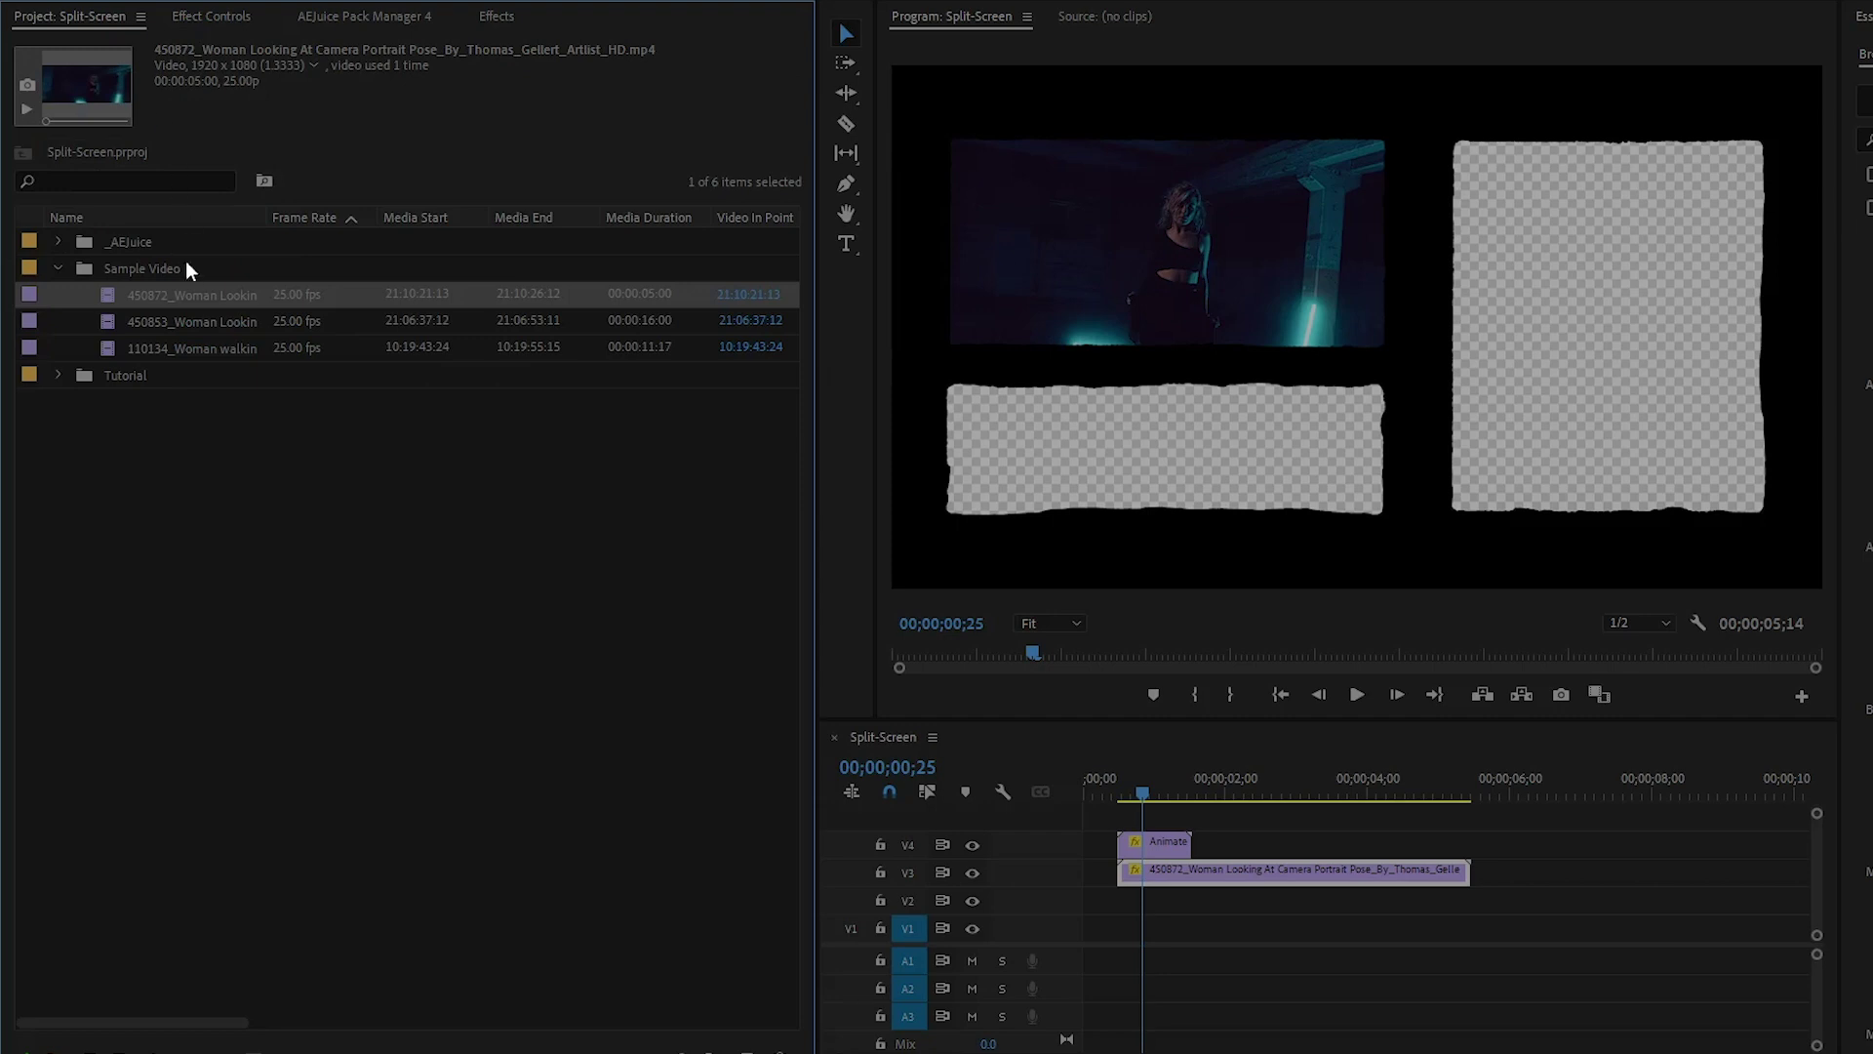
- Place the 450853 clip on V2 at Scale 38, Position 565, 755 for the bottom-left frame
click(191, 319)
drag(191, 319, 1132, 901)
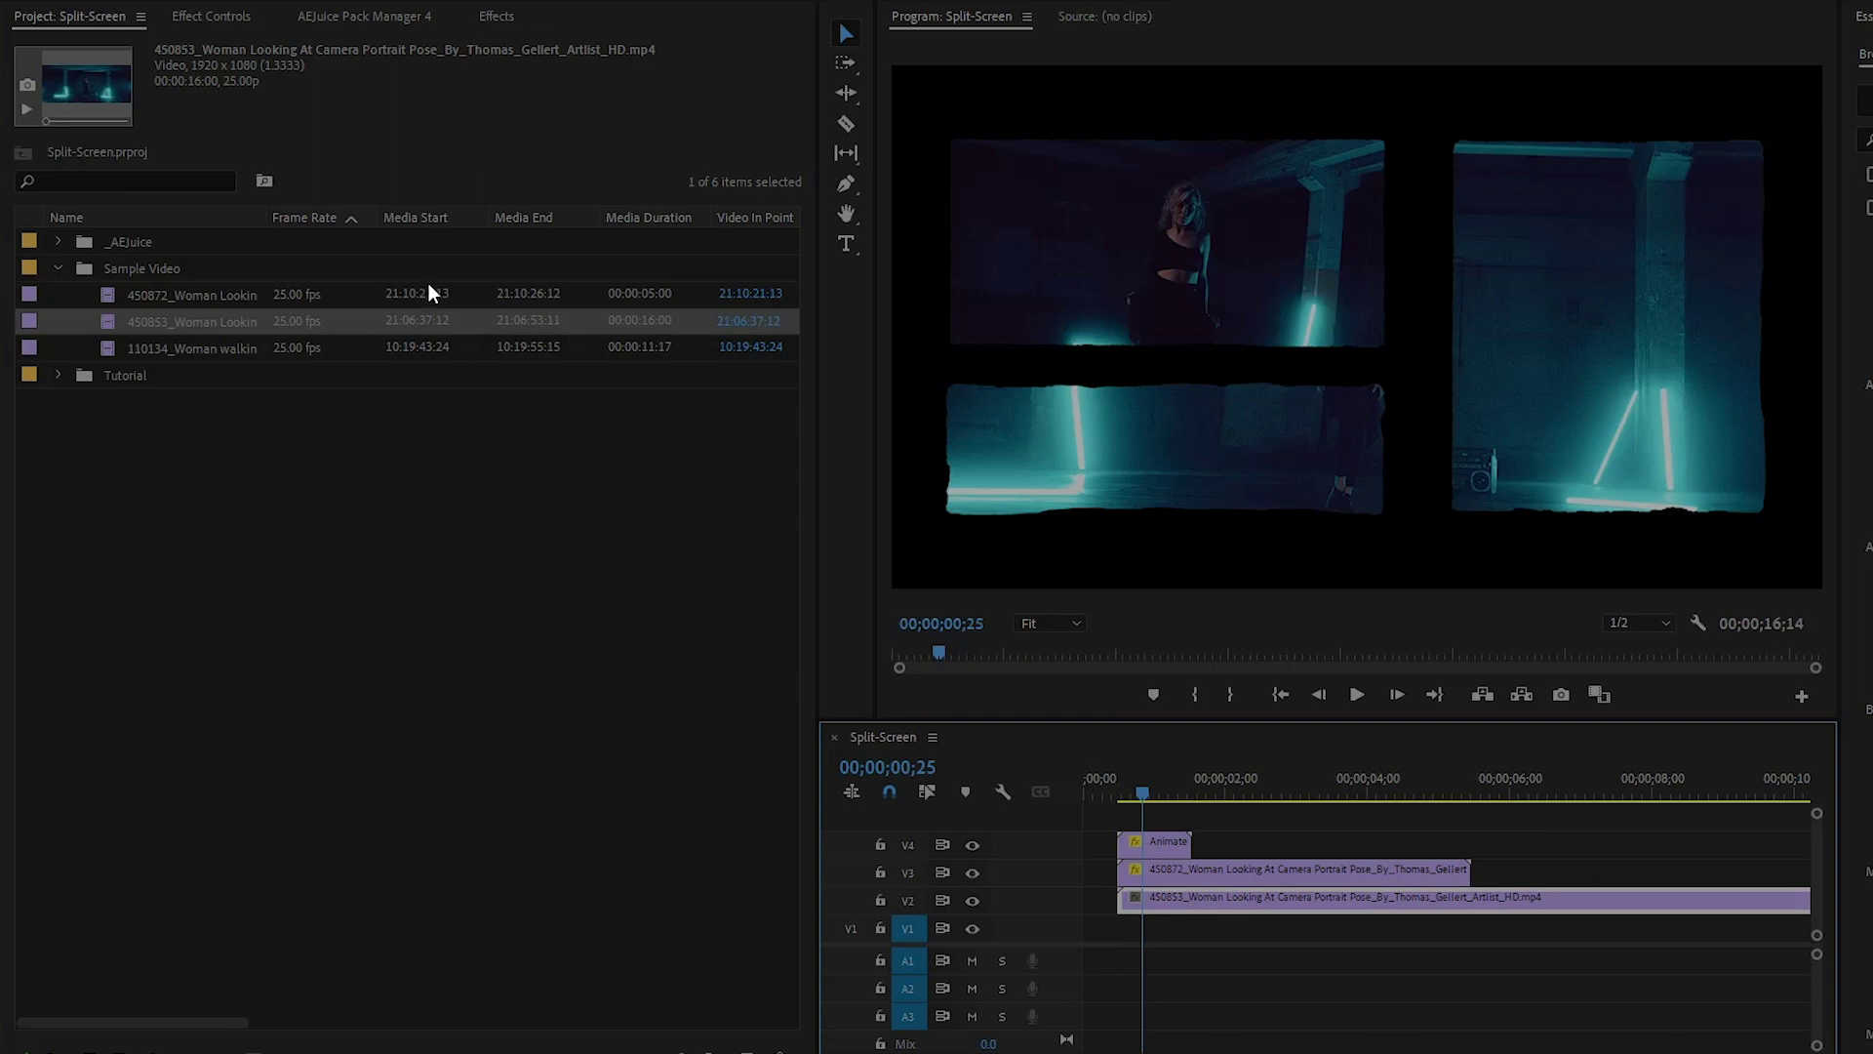
click(216, 18)
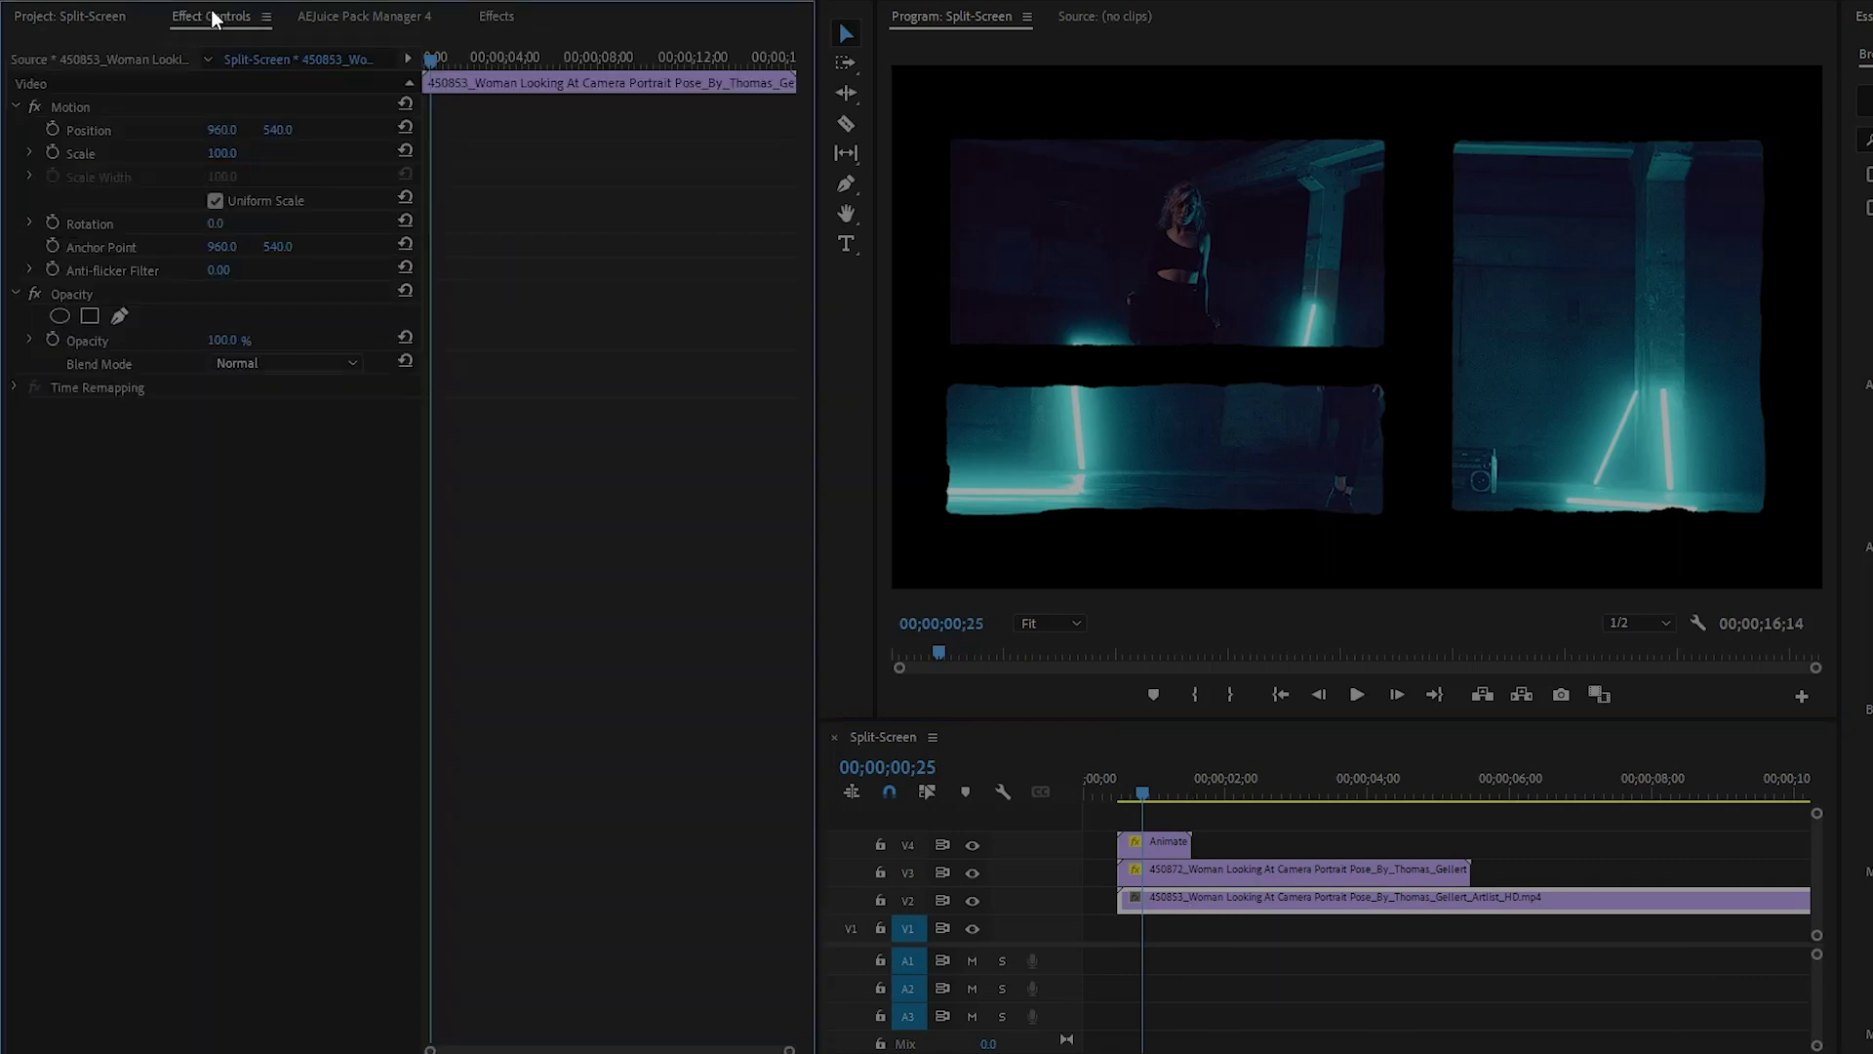
drag(223, 154, 137, 130)
drag(277, 130, 248, 130)
click(308, 597)
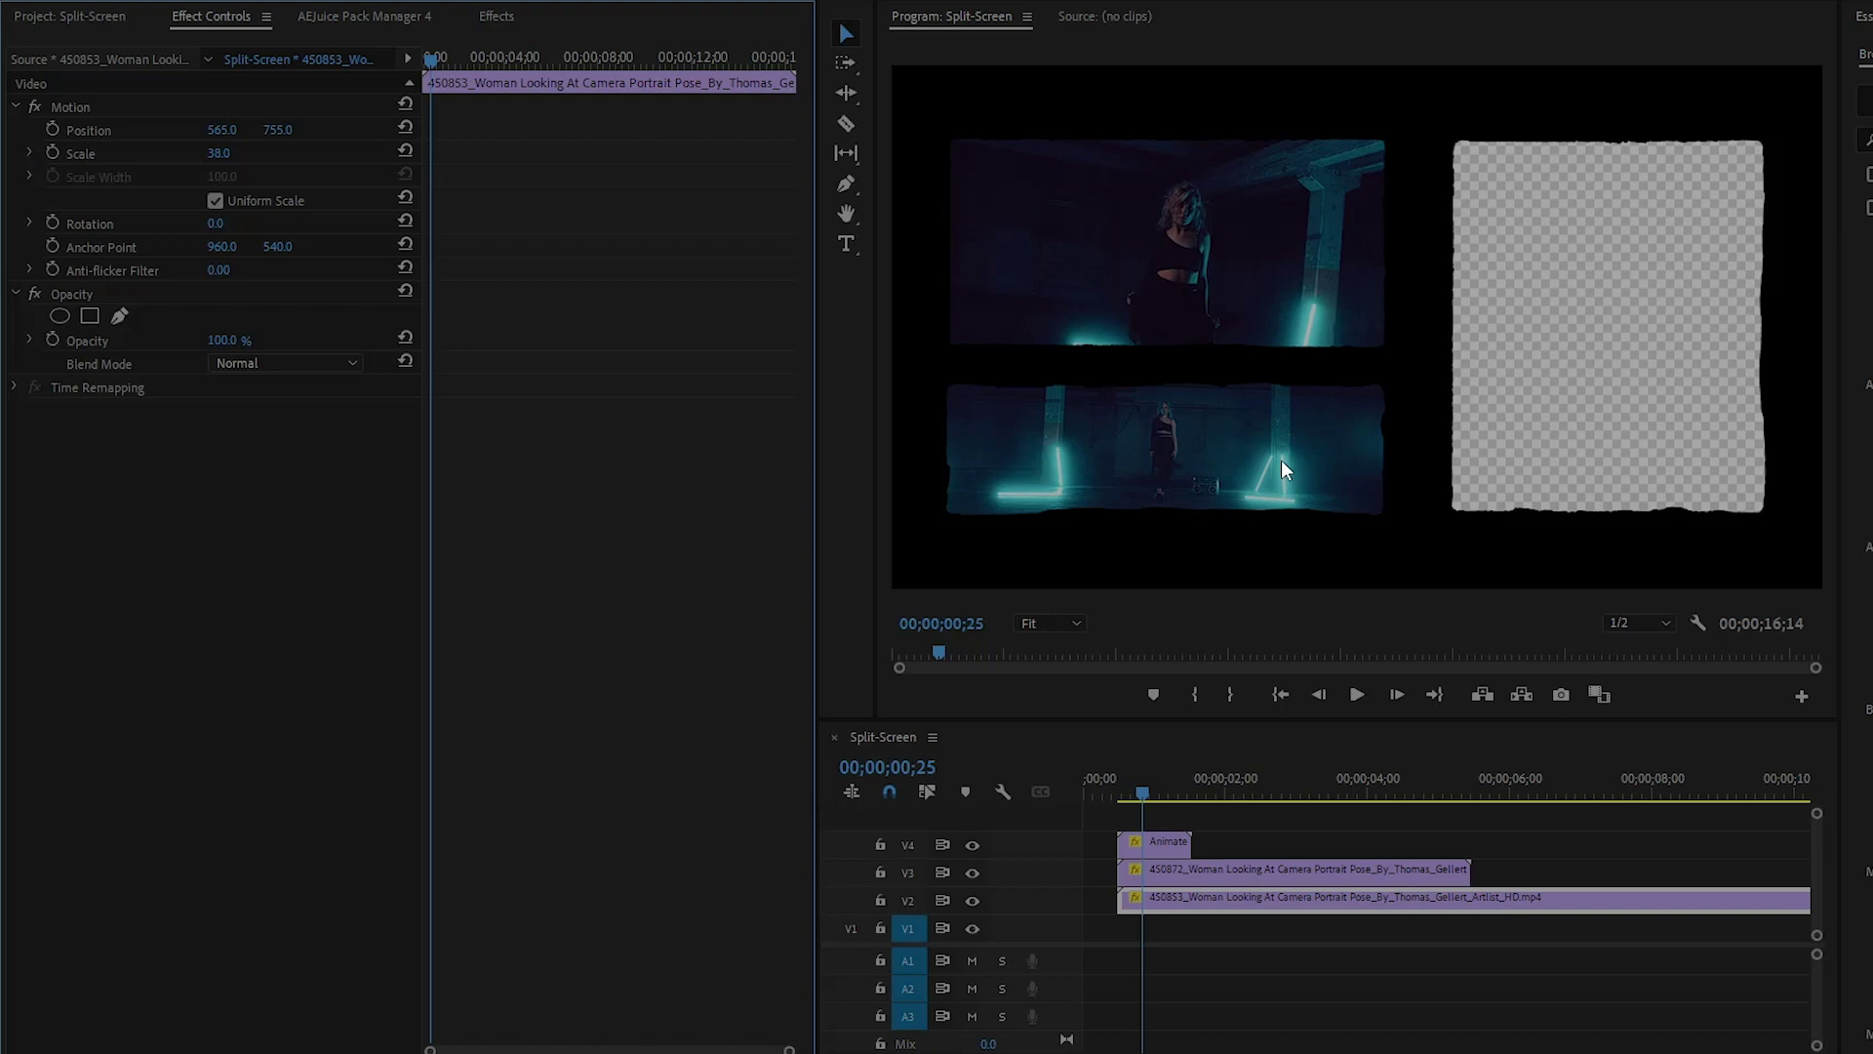
click(98, 23)
- Place the 110134 clip on V1, scale it to 77 and shift Position X to about 1413
drag(185, 348, 1118, 927)
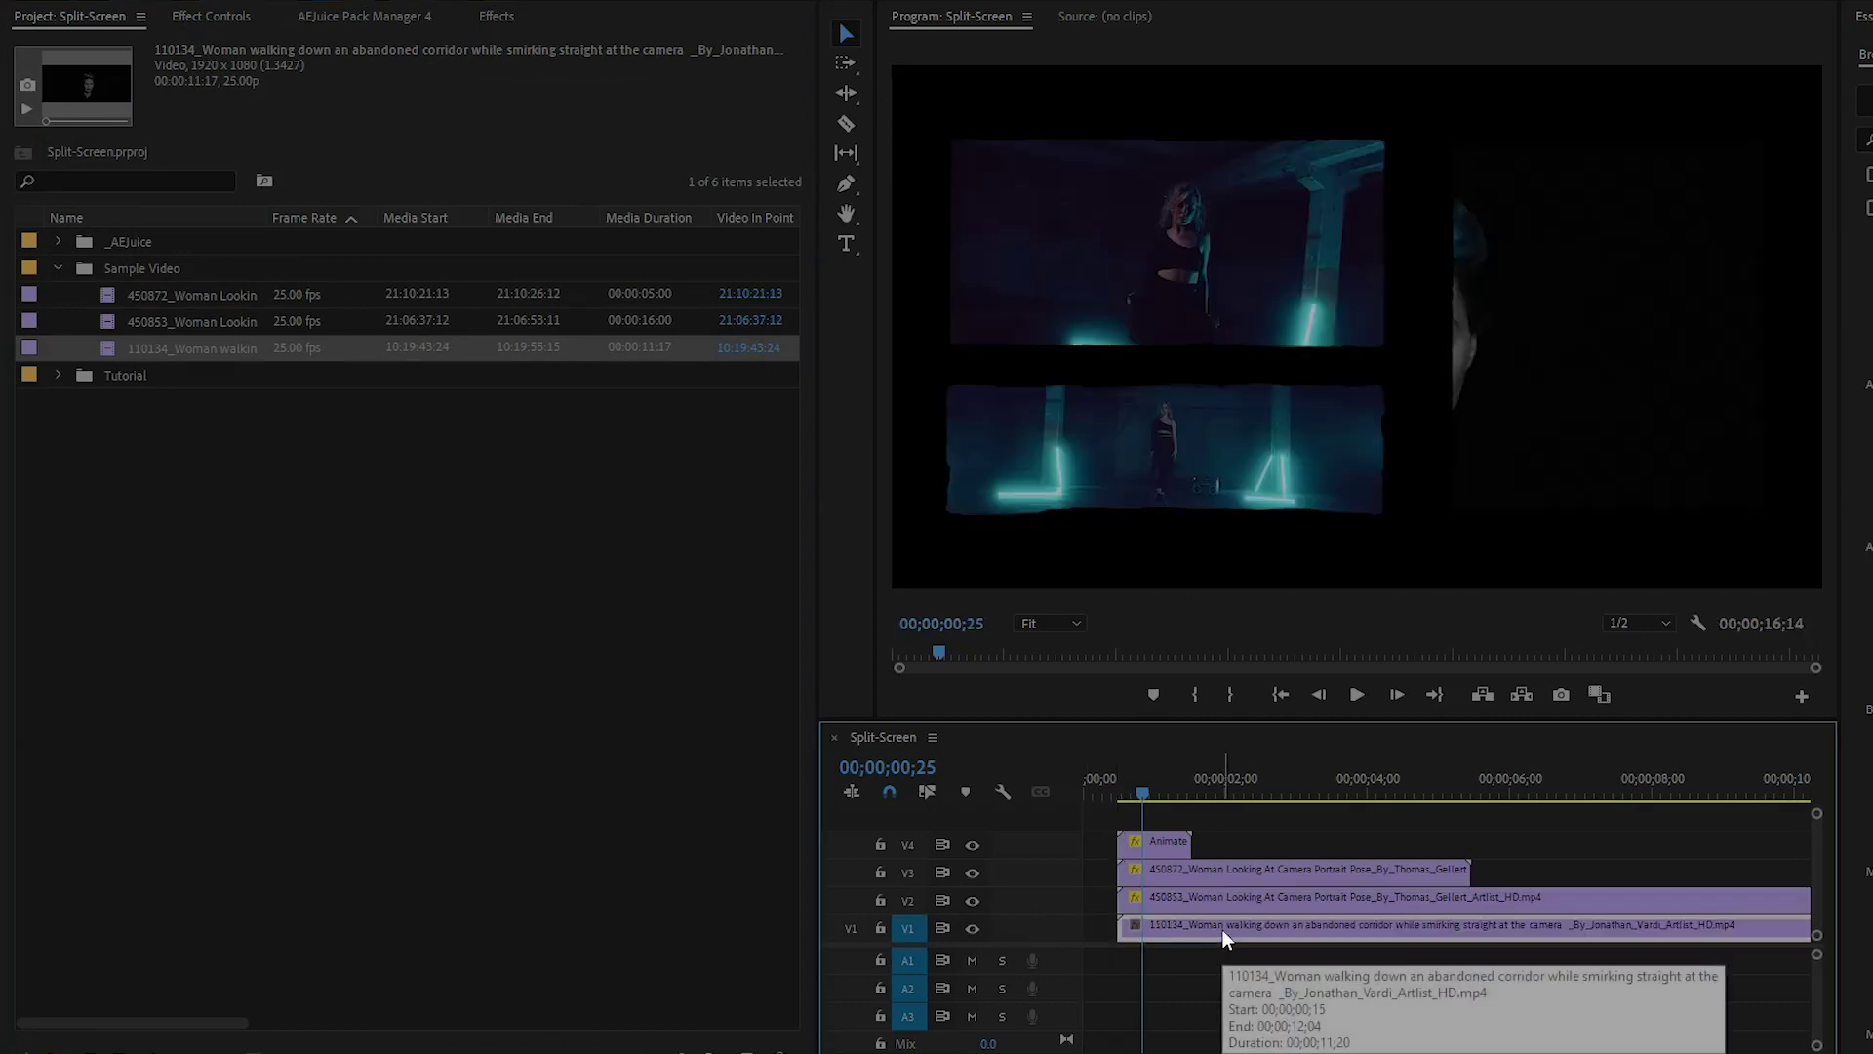
click(227, 20)
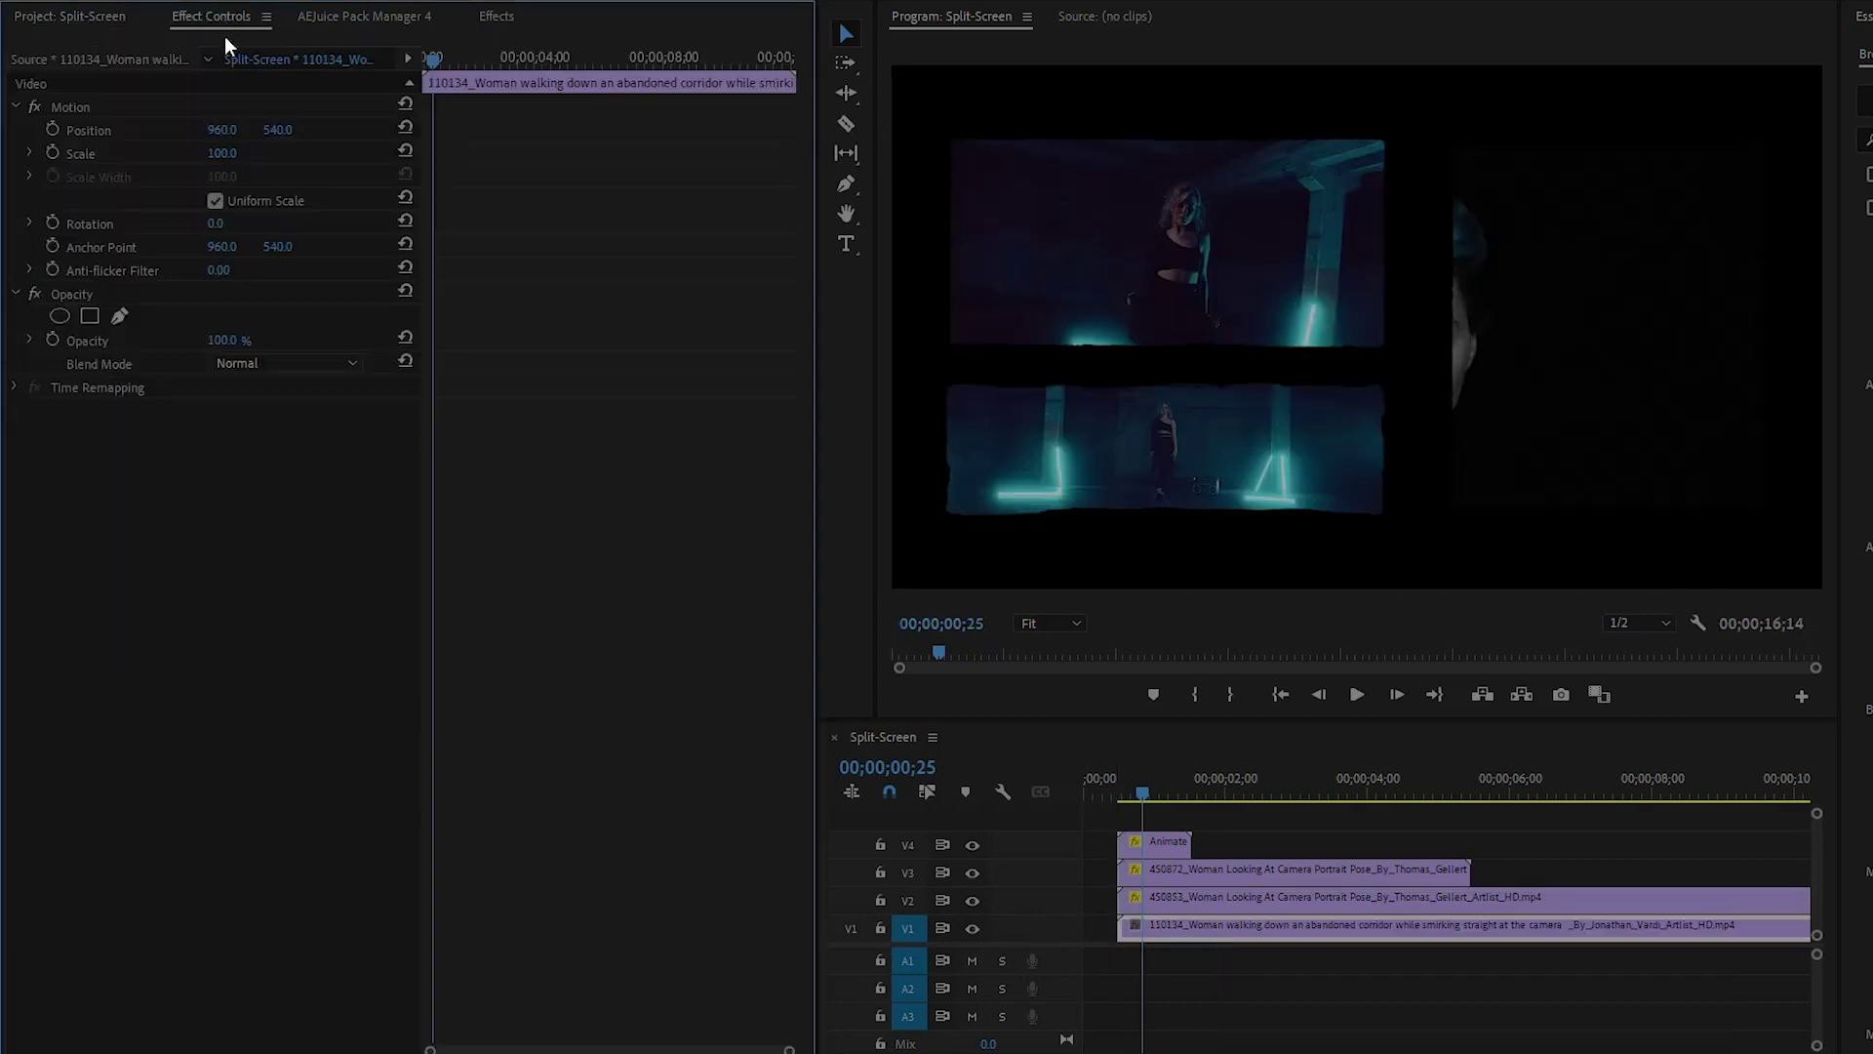
drag(231, 154, 210, 154)
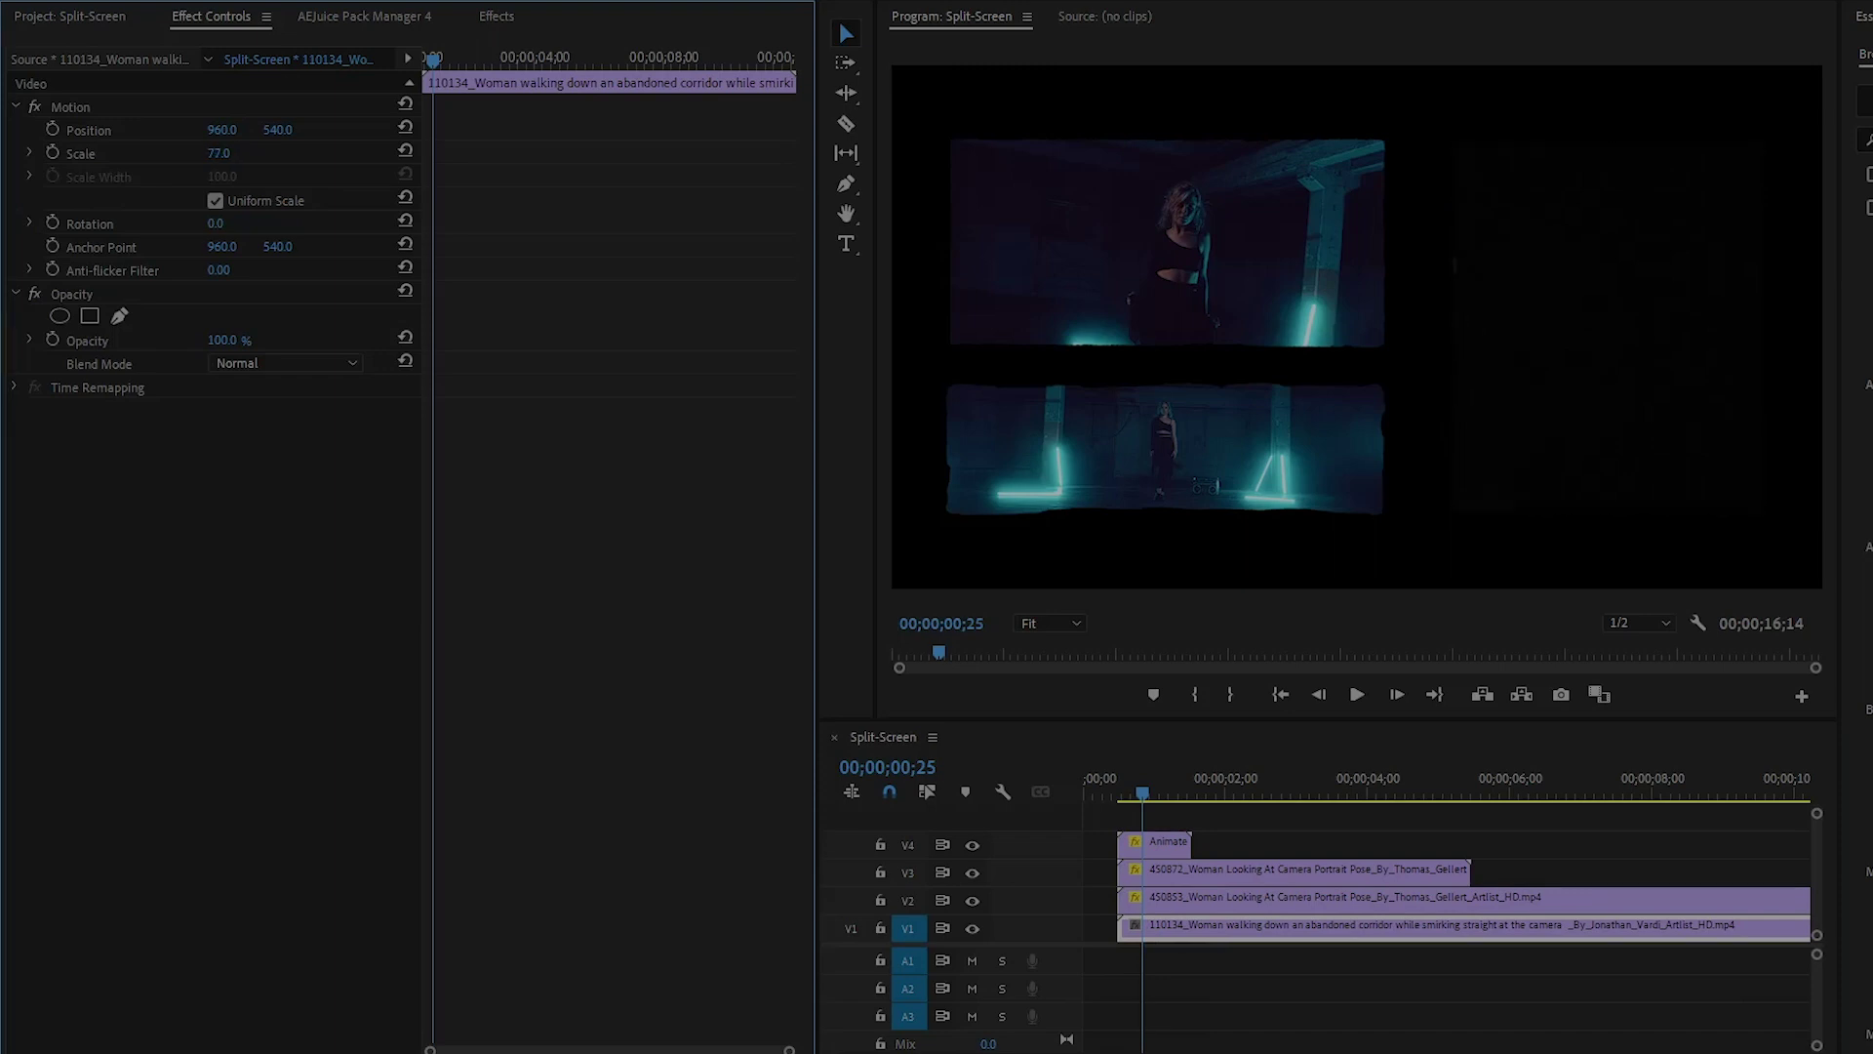
drag(221, 129, 658, 129)
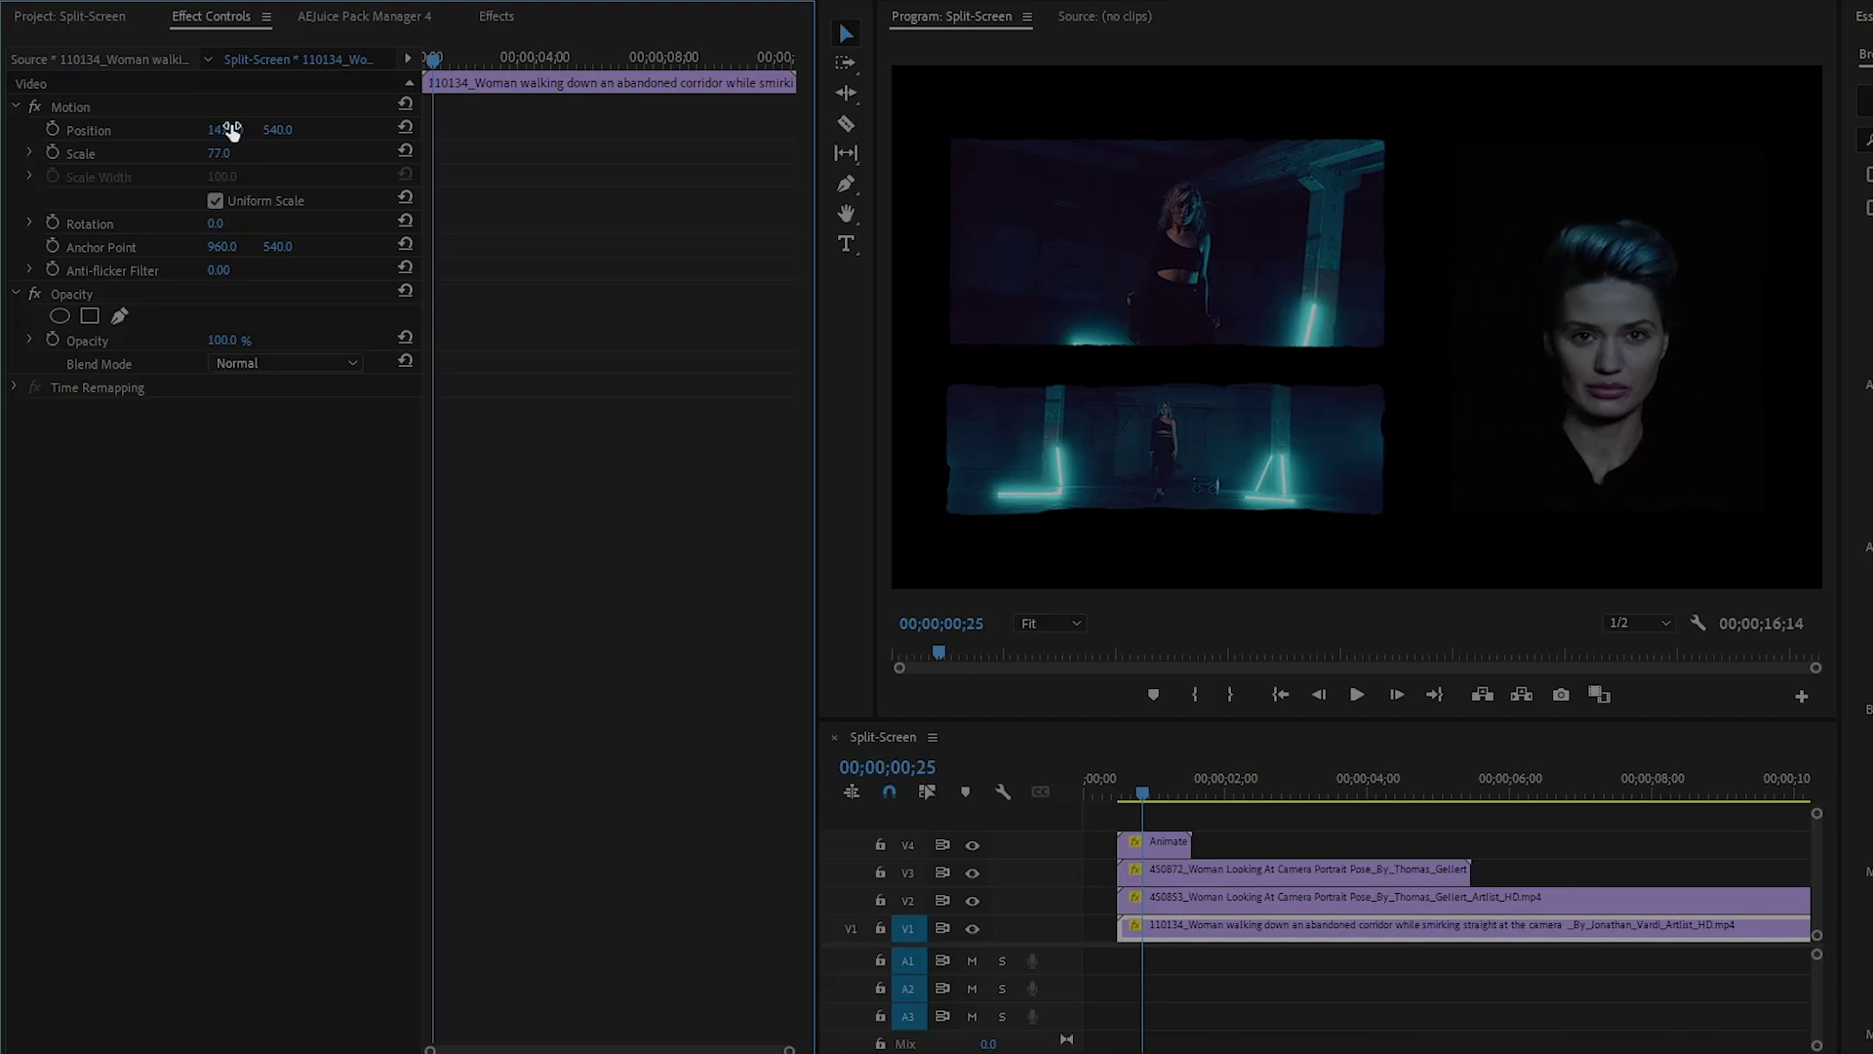
click(1268, 978)
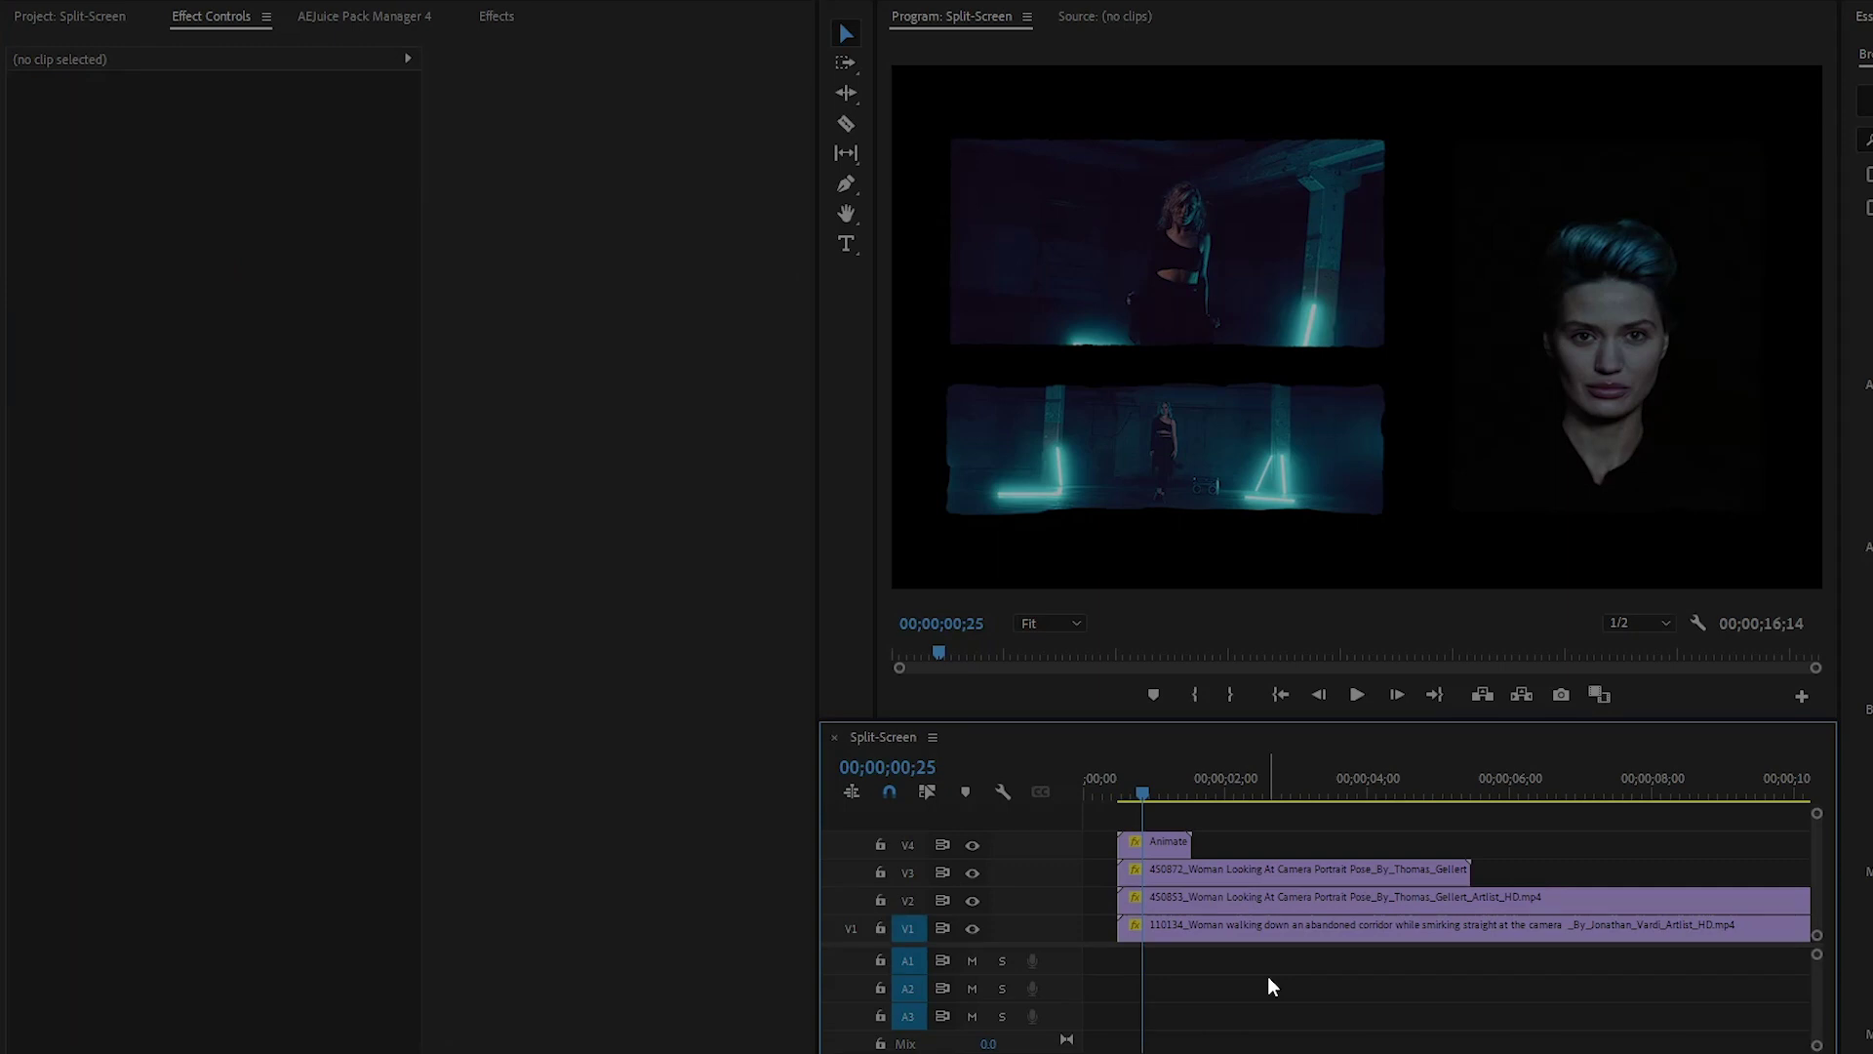
- Razor-cut the V2 and V1 clips at the V3 clip's end and delete the leftover pieces
key(c)
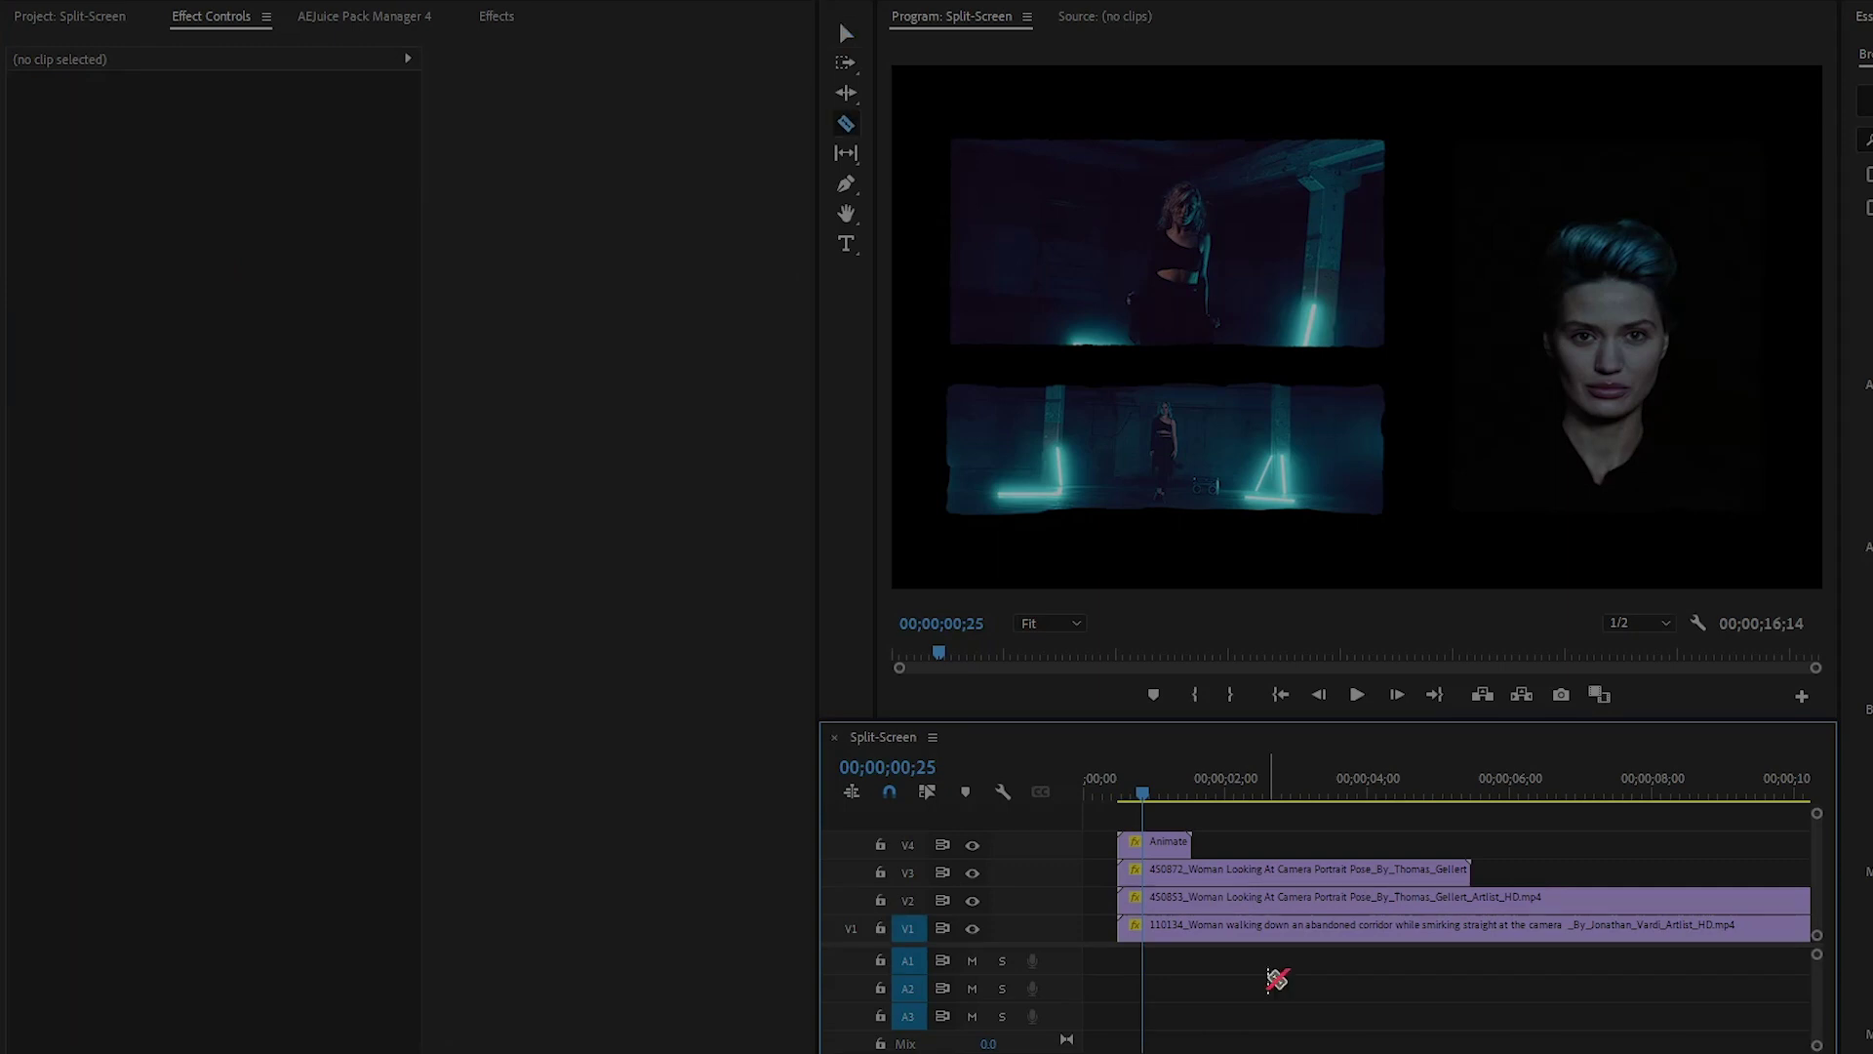
shift+click(1477, 900)
key(v)
drag(1580, 879, 1570, 951)
key(Delete)
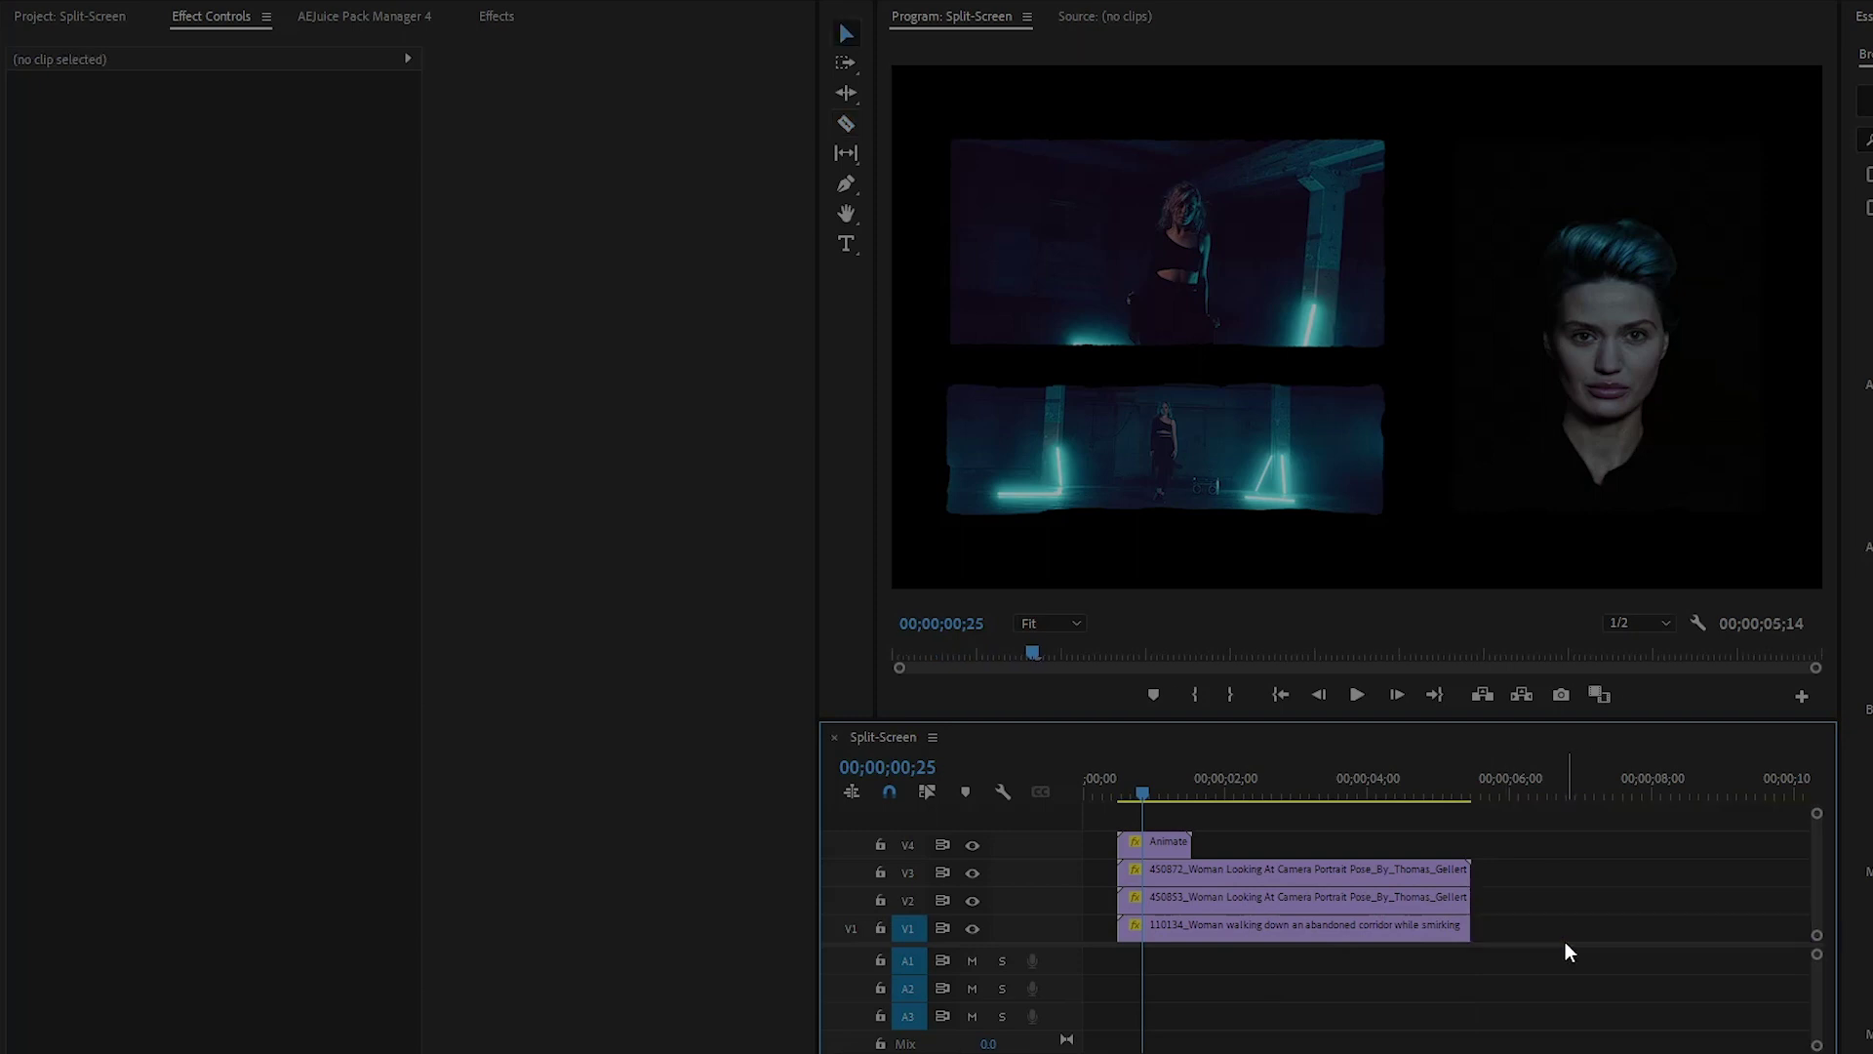
- Scrub the playhead between 00;00;01;23 and 00;00;01;07 and select the Animate frame clip on V4
key(d)
drag(1162, 792, 1209, 793)
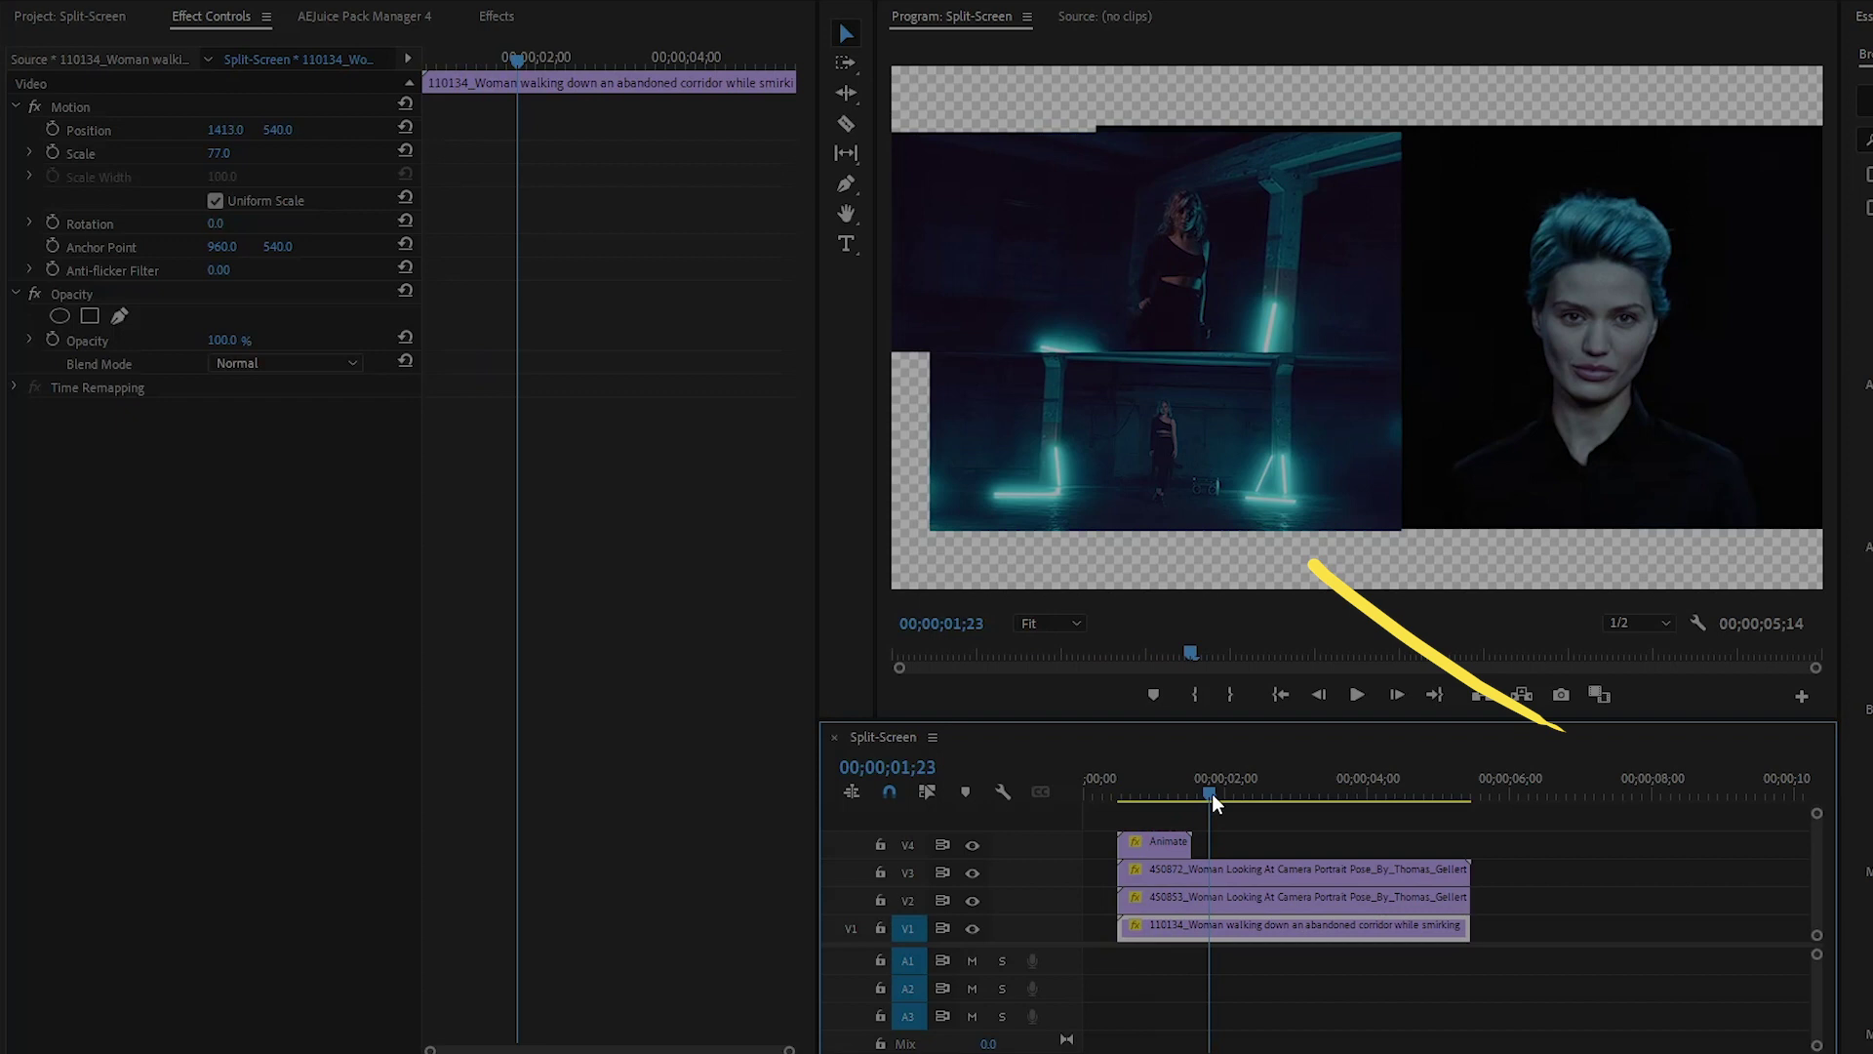
drag(1211, 793, 1174, 793)
click(1161, 841)
- Alt-drag copies of the Animate frame clip along V4 to cover the three clips' length
drag(1189, 841, 1322, 828)
click(1323, 828)
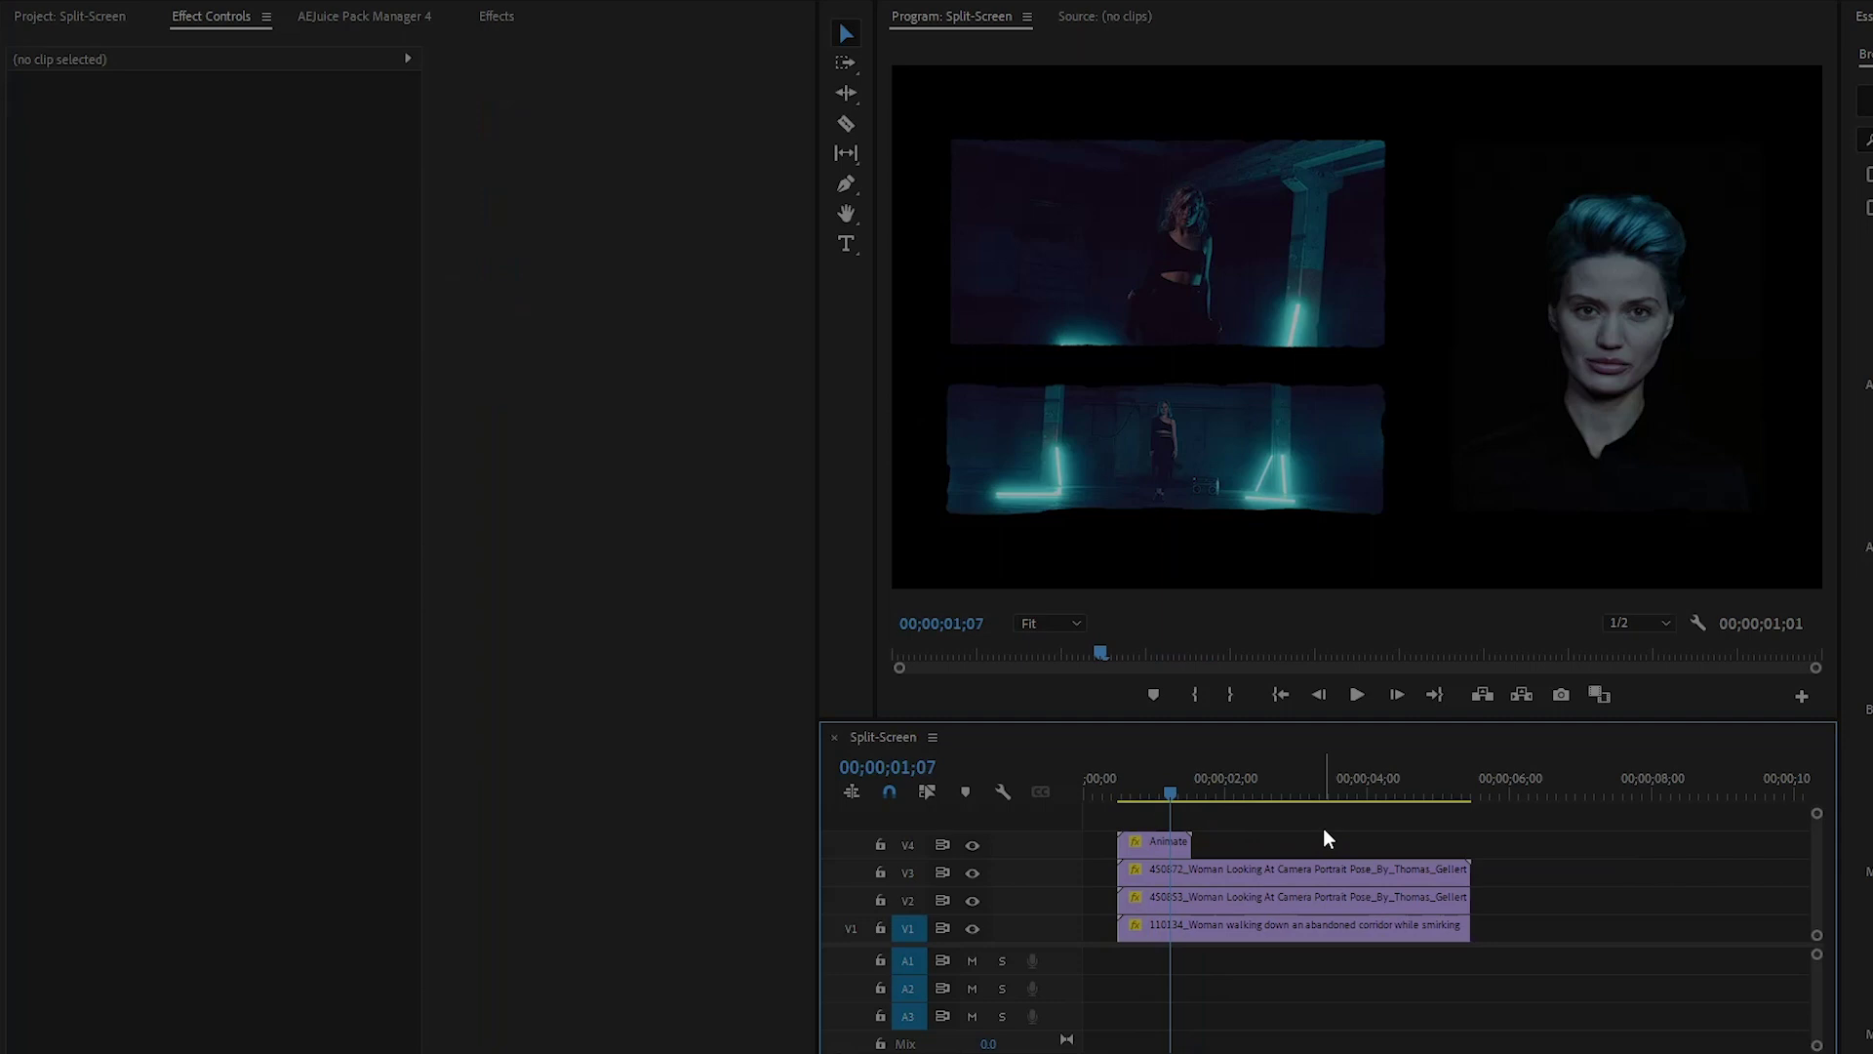
click(1167, 847)
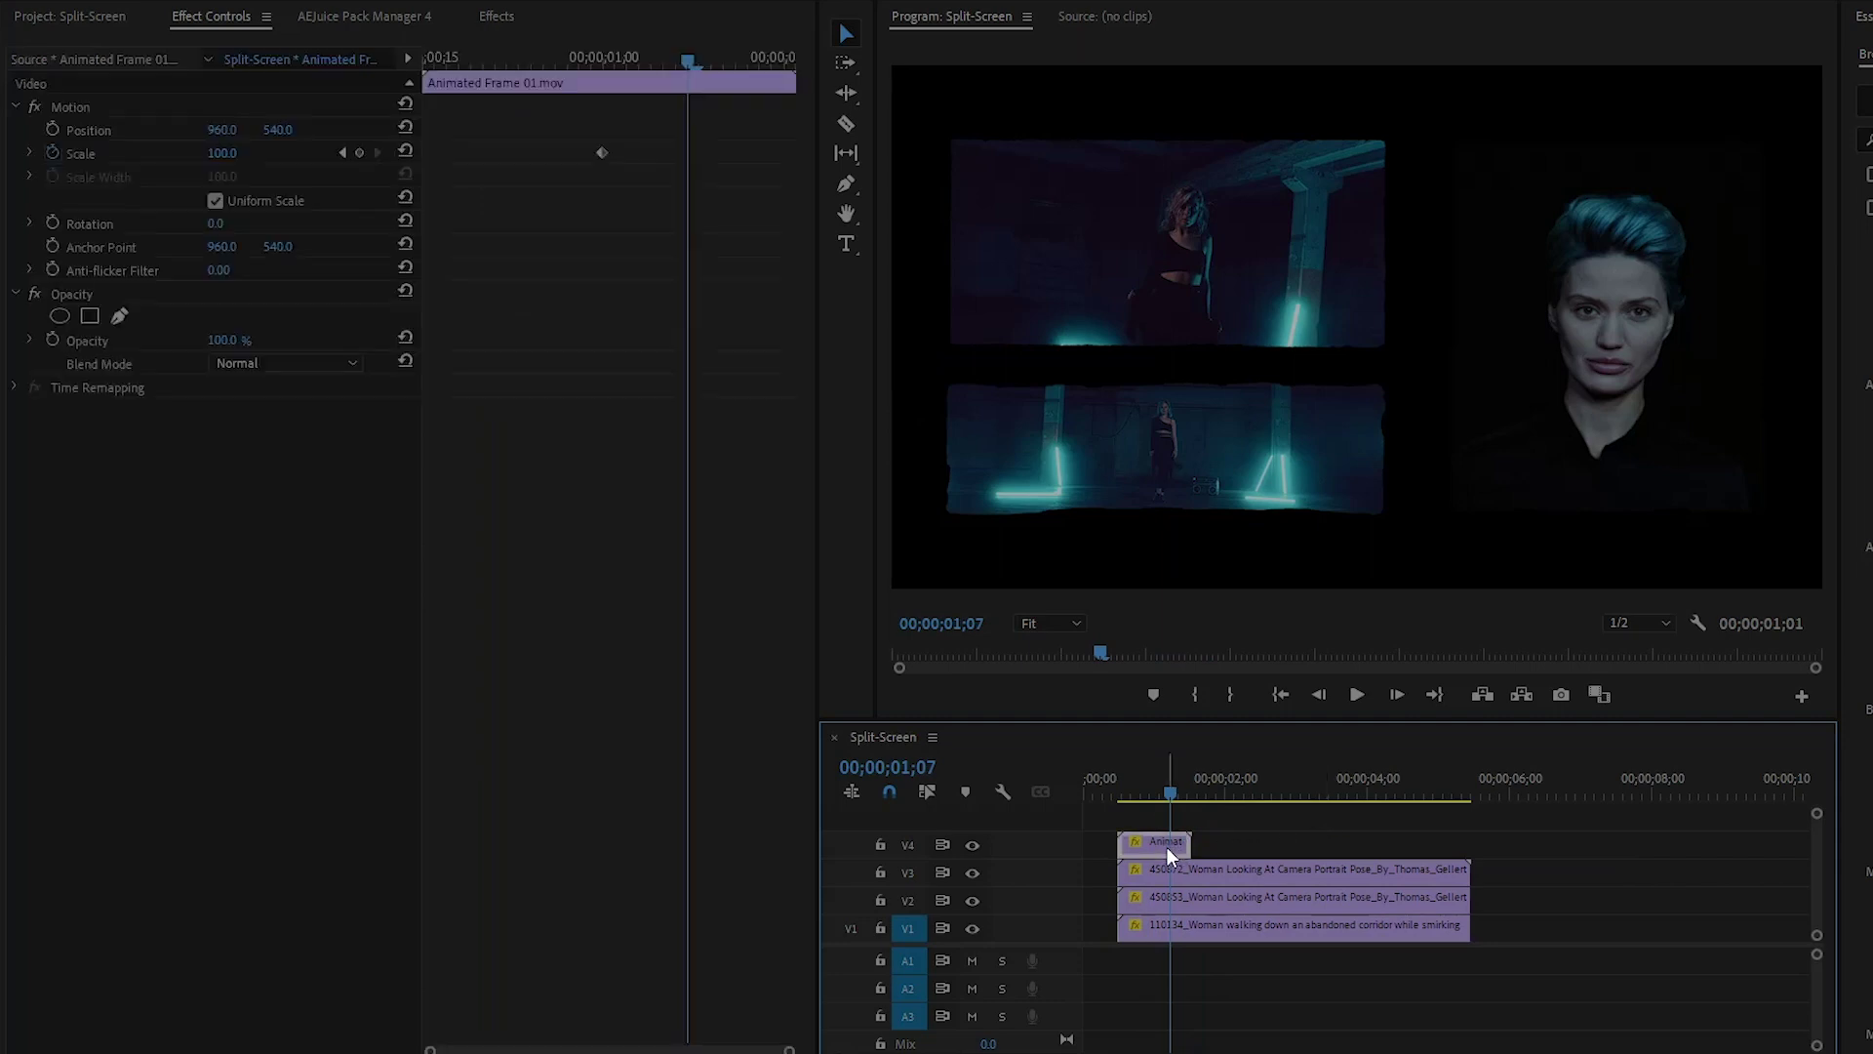
mouse_move(1167, 847)
mouse_down()
mouse_move(1266, 859)
mouse_move(1181, 836)
mouse_up()
drag(1196, 845, 1470, 841)
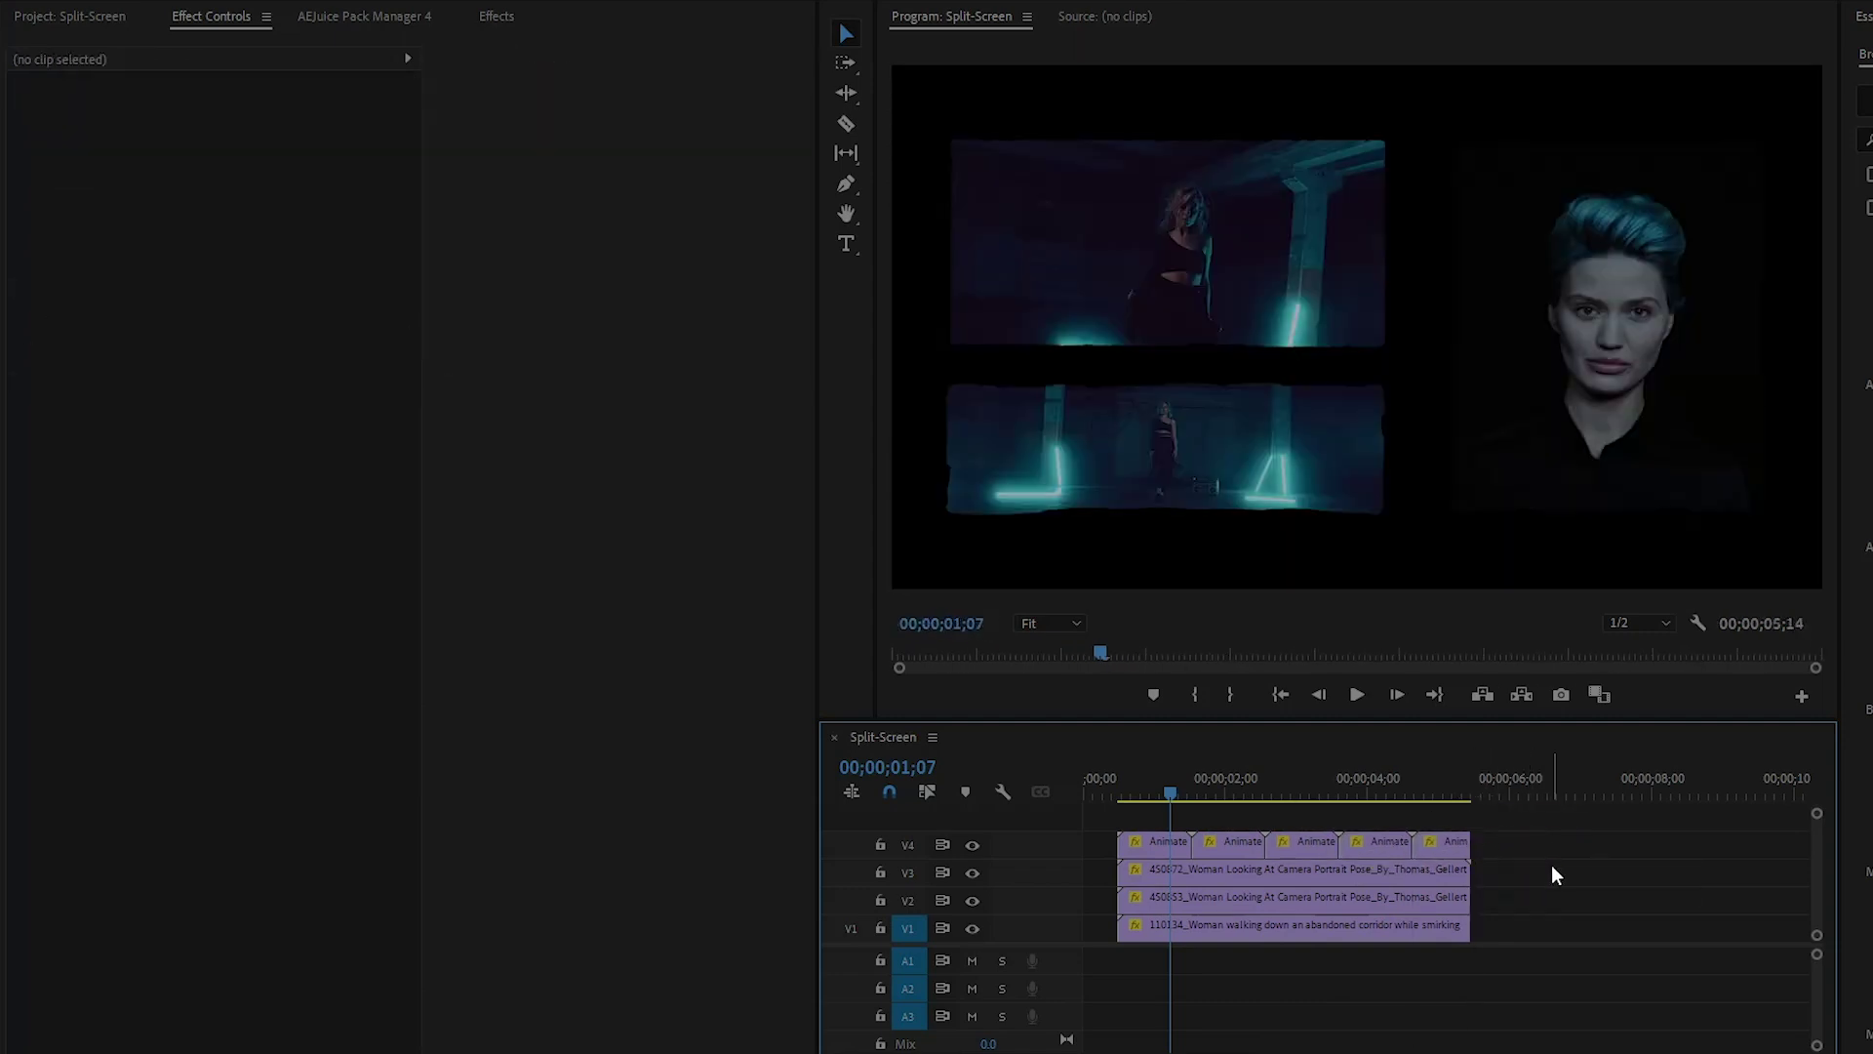
- Render previews and play back the split-screen from near the start
key(Return)
drag(1168, 792, 1115, 788)
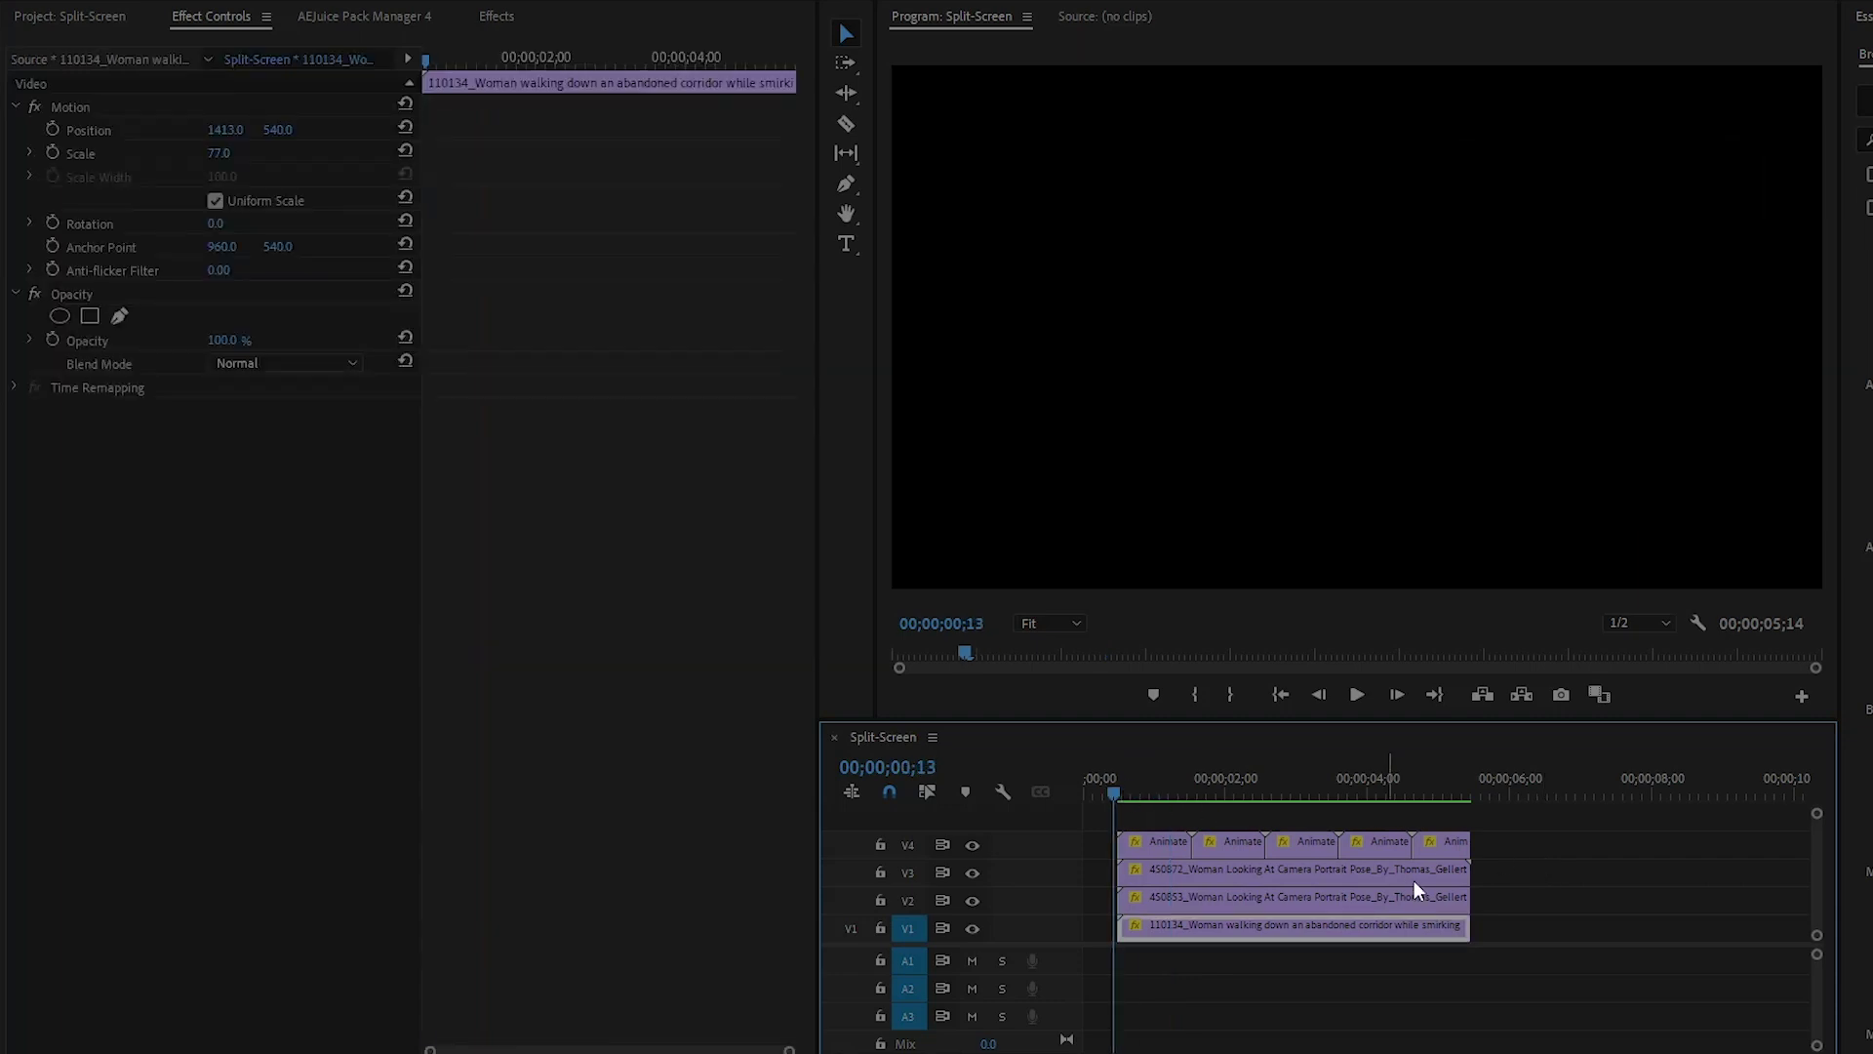
click(1518, 899)
key(space)
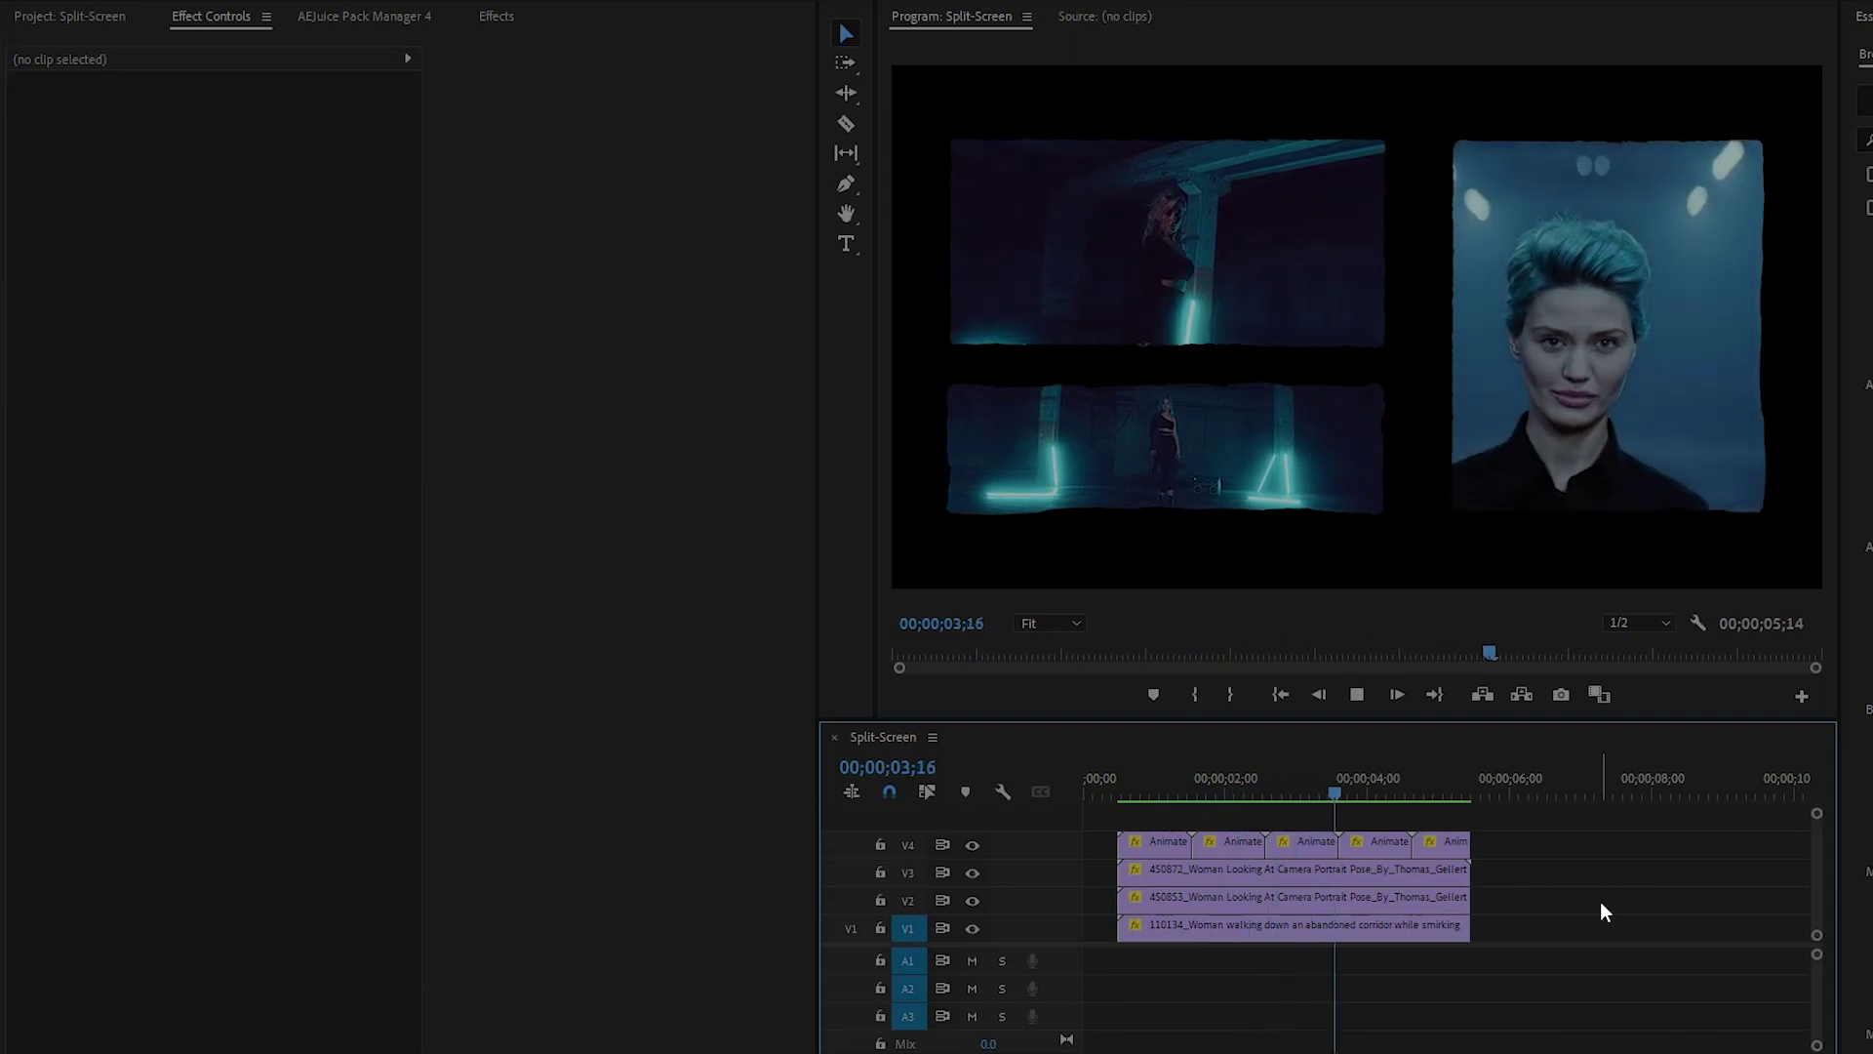
- Stop the split-screen playback and bring up the AEJuice Pack Manager 4 panel beside the Title sequence
key(space)
click(1601, 911)
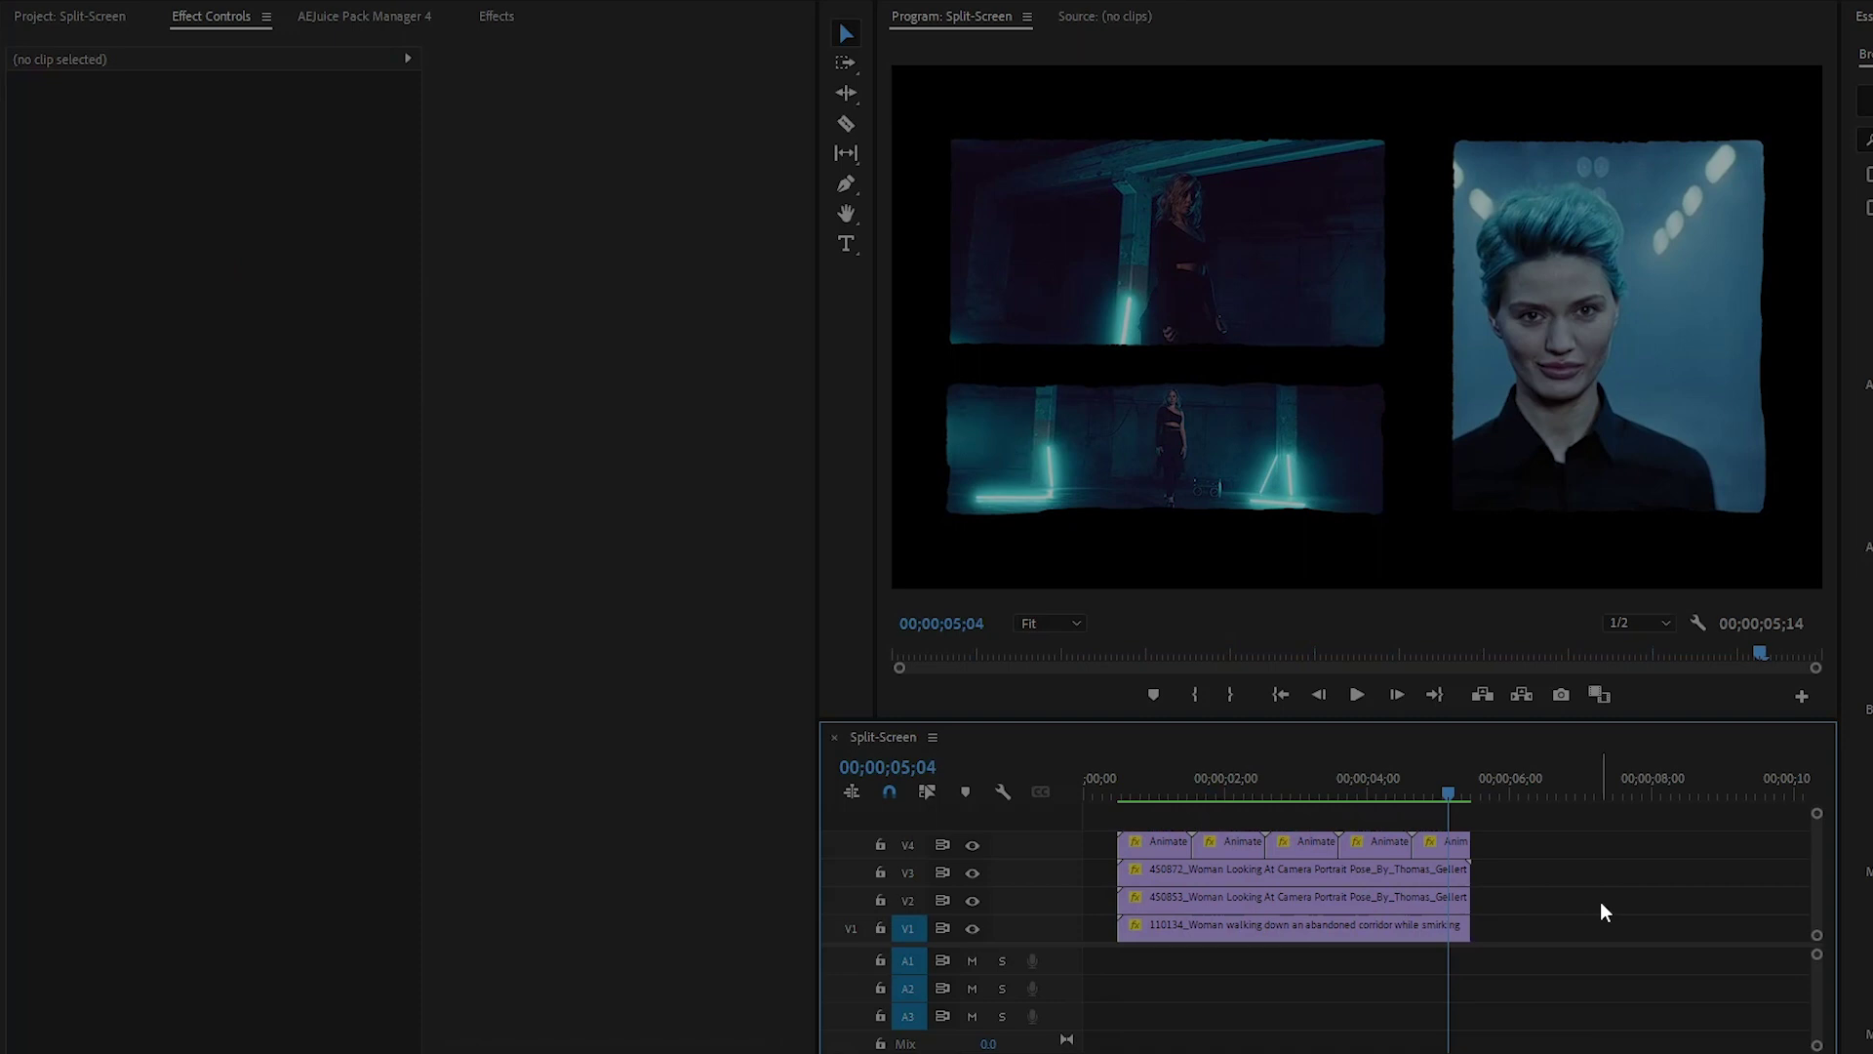
click(361, 16)
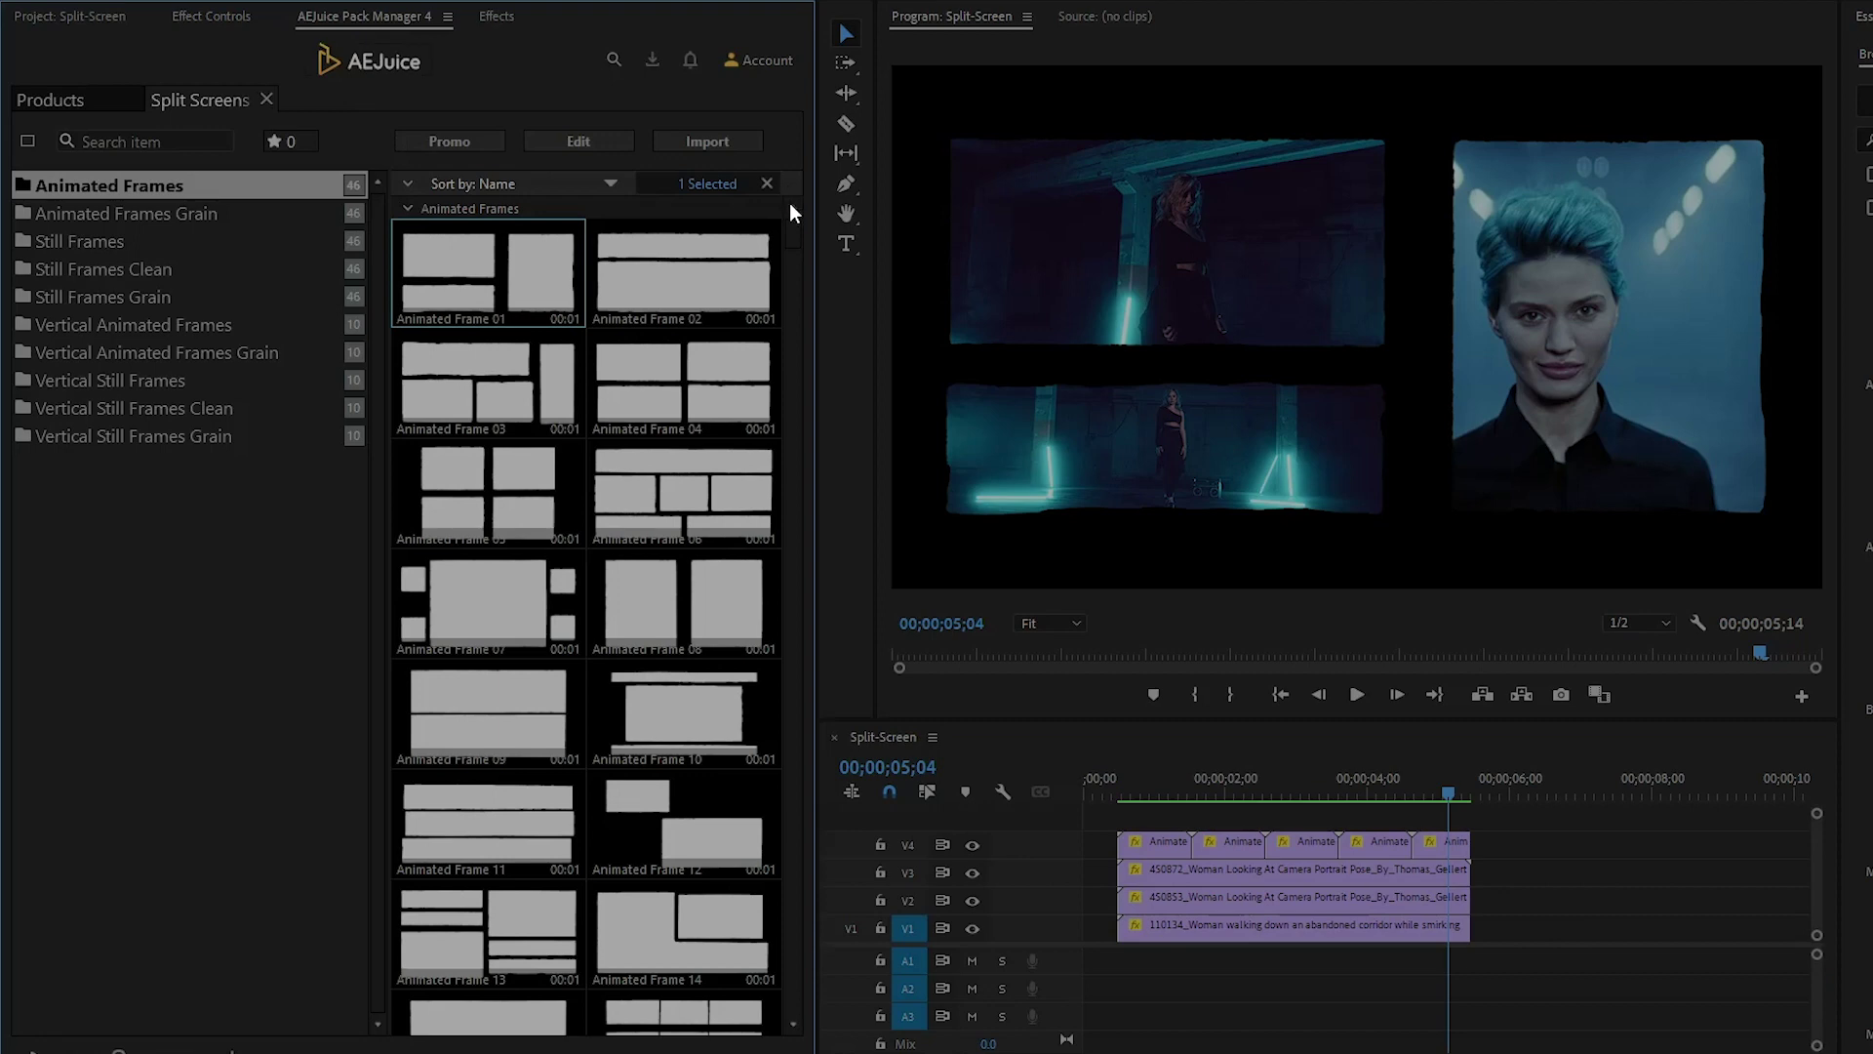
drag(796, 230, 816, 999)
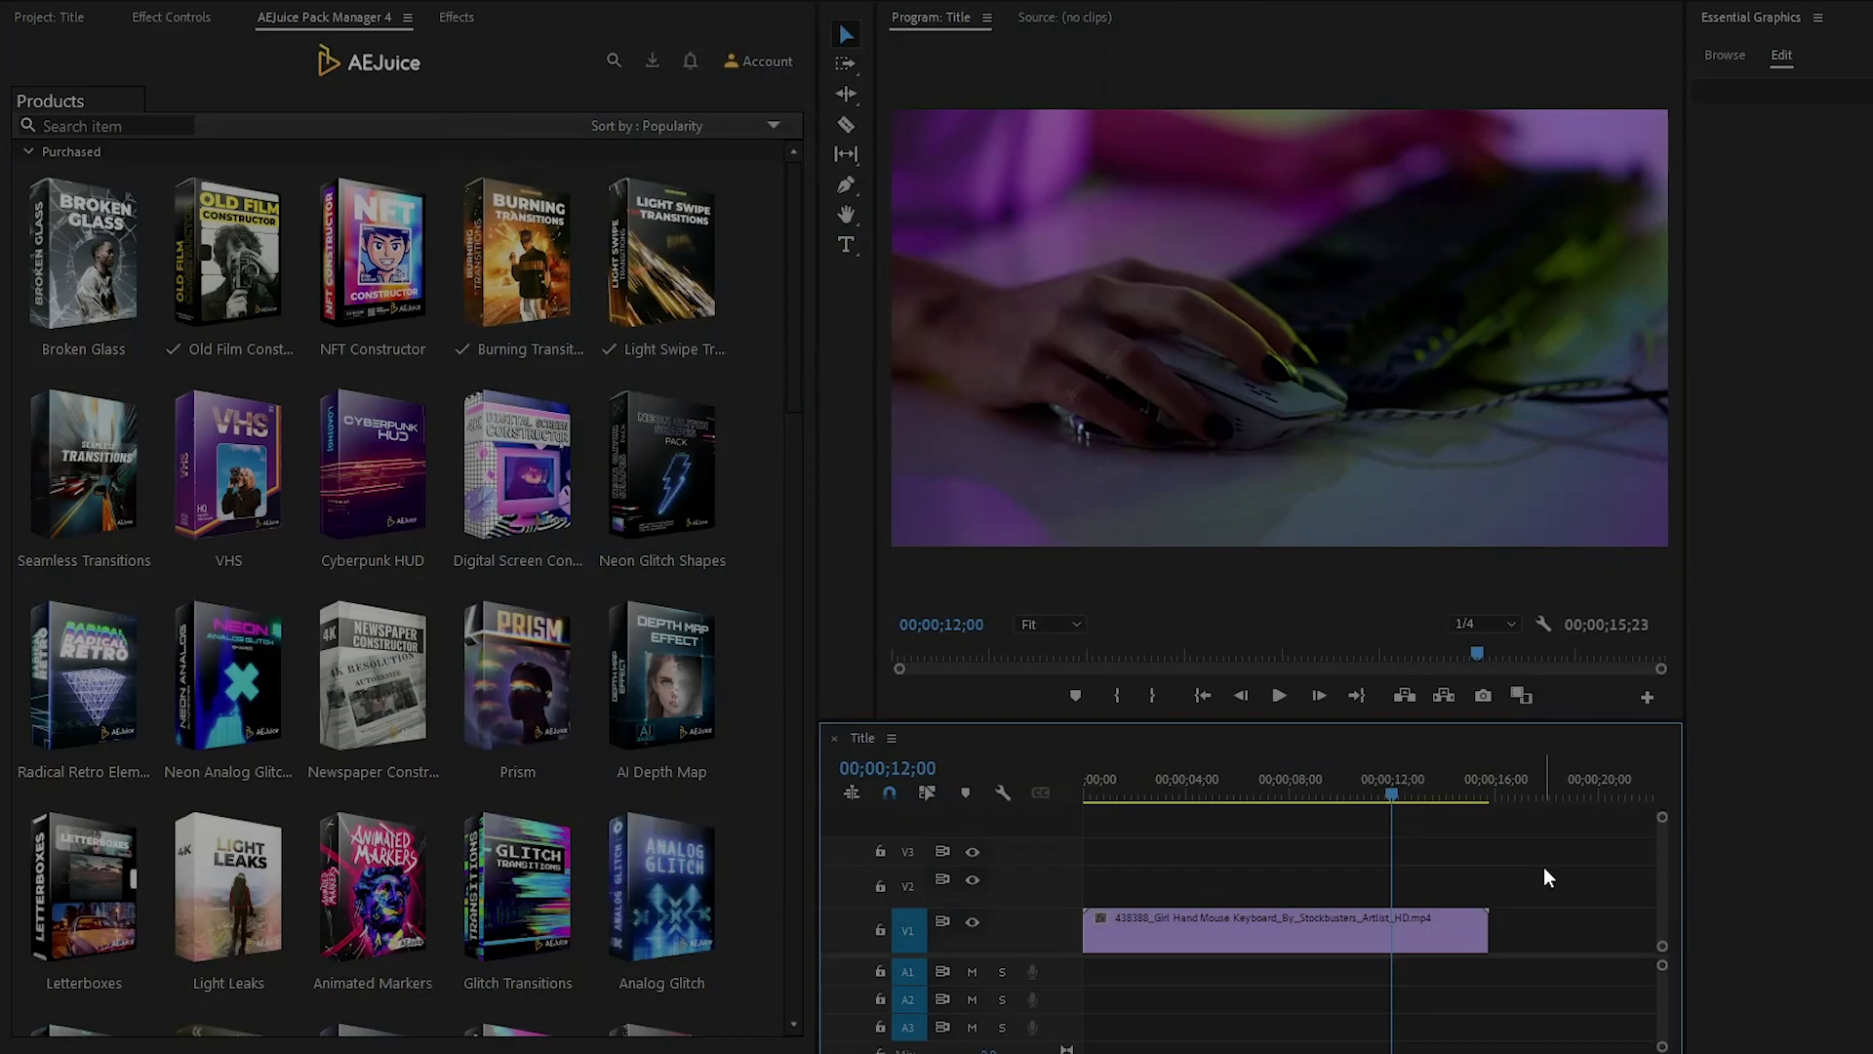
- Open the AEJuice Titles pack and show its Box Titles presets
drag(794, 279, 840, 627)
mouse_move(671, 543)
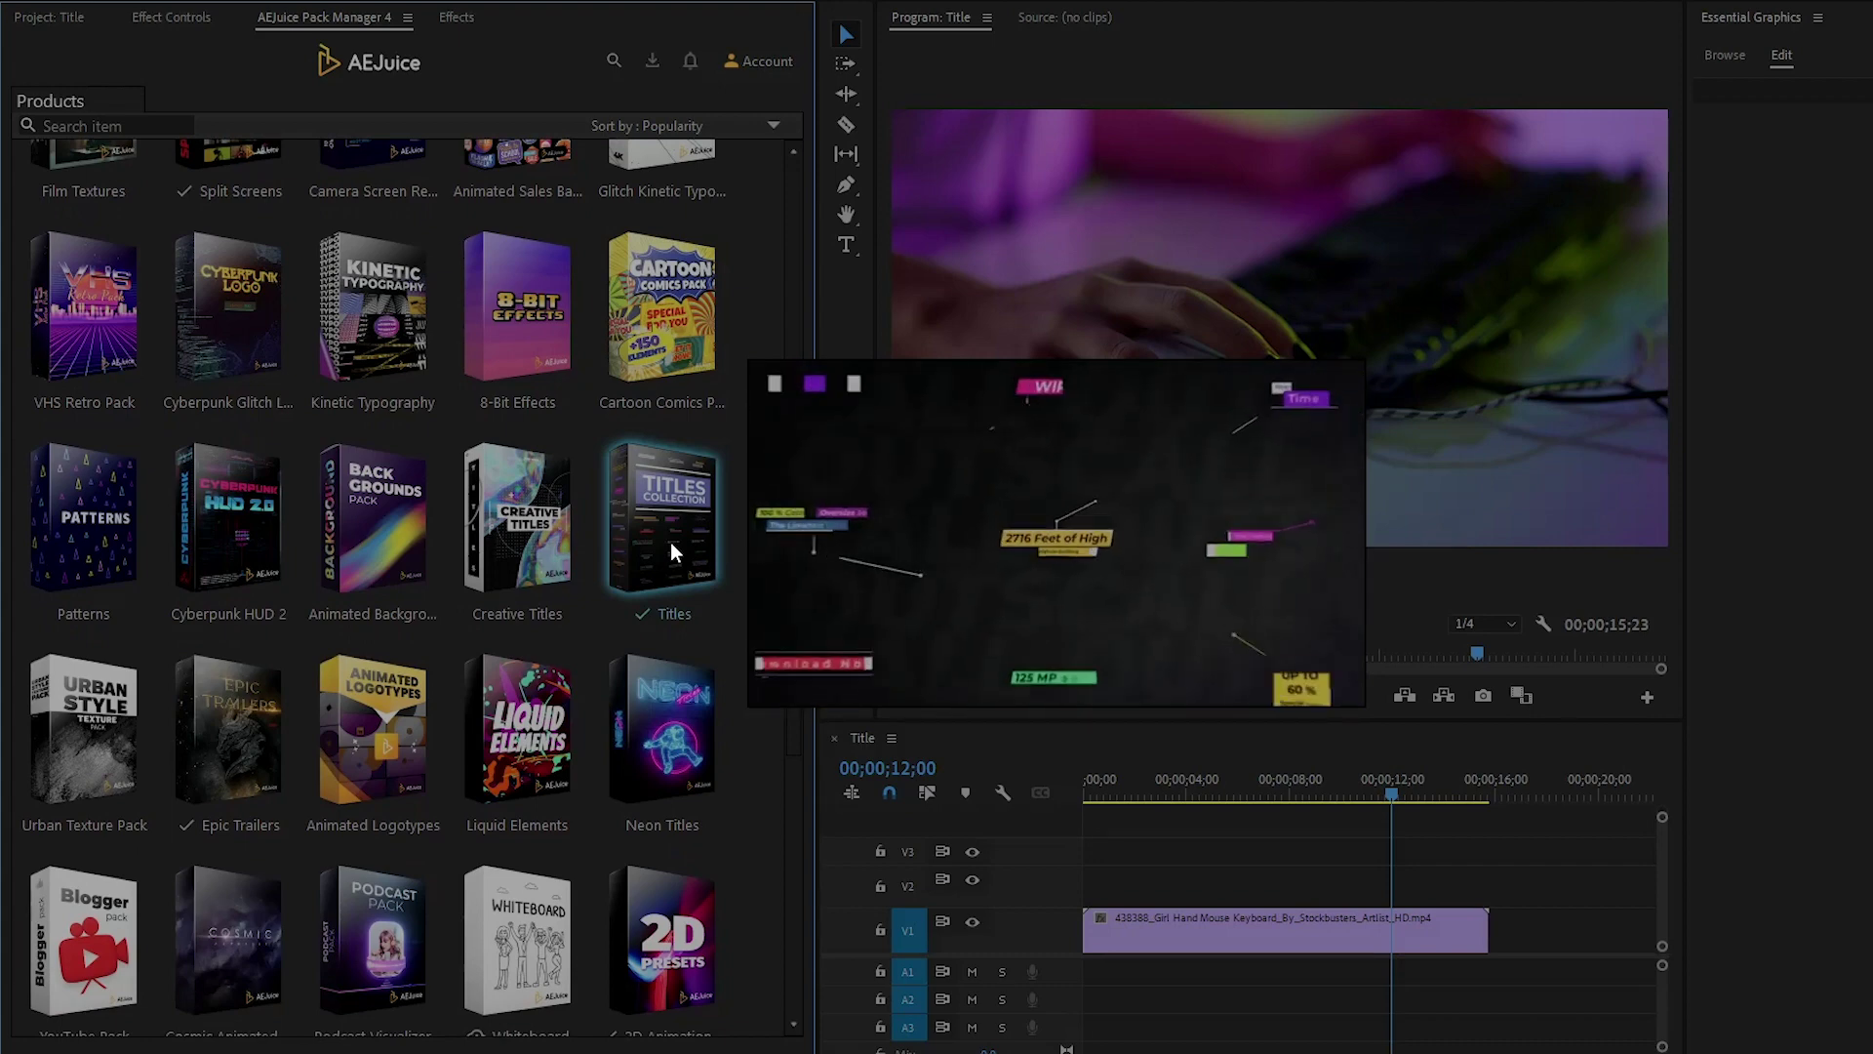
click(670, 542)
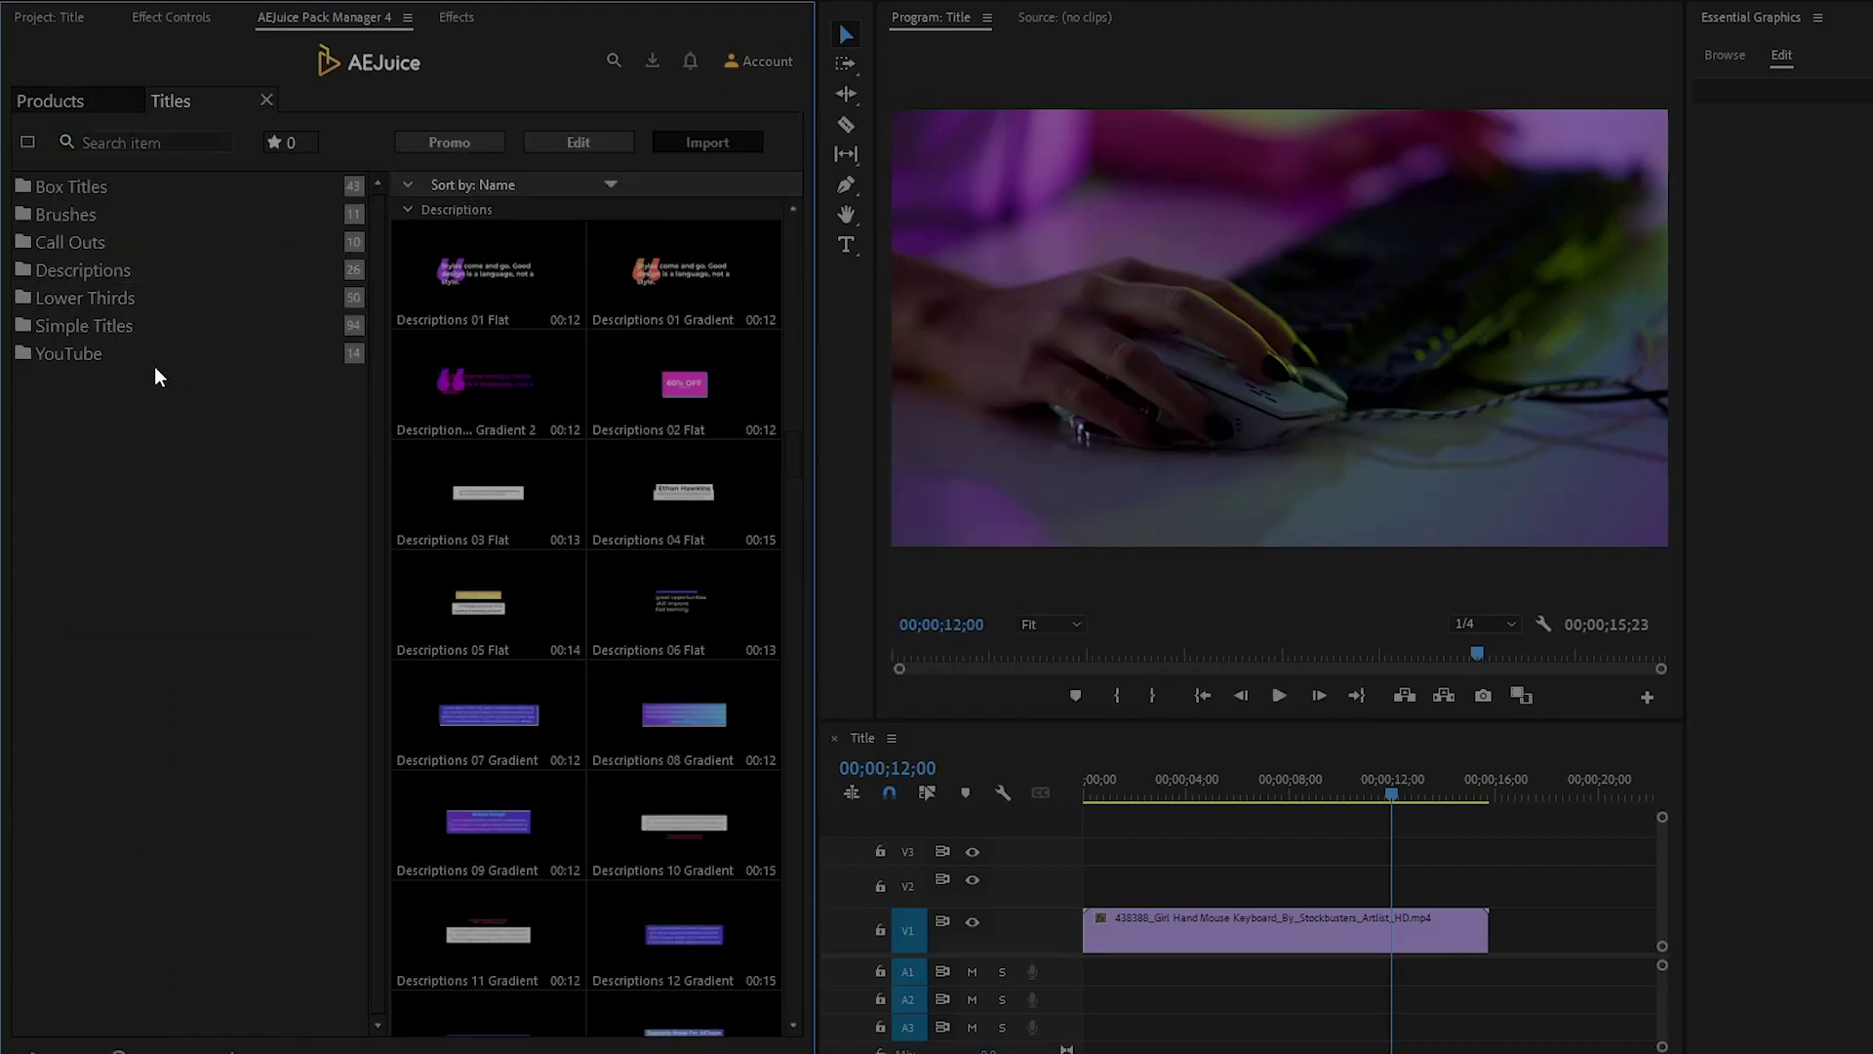
click(93, 191)
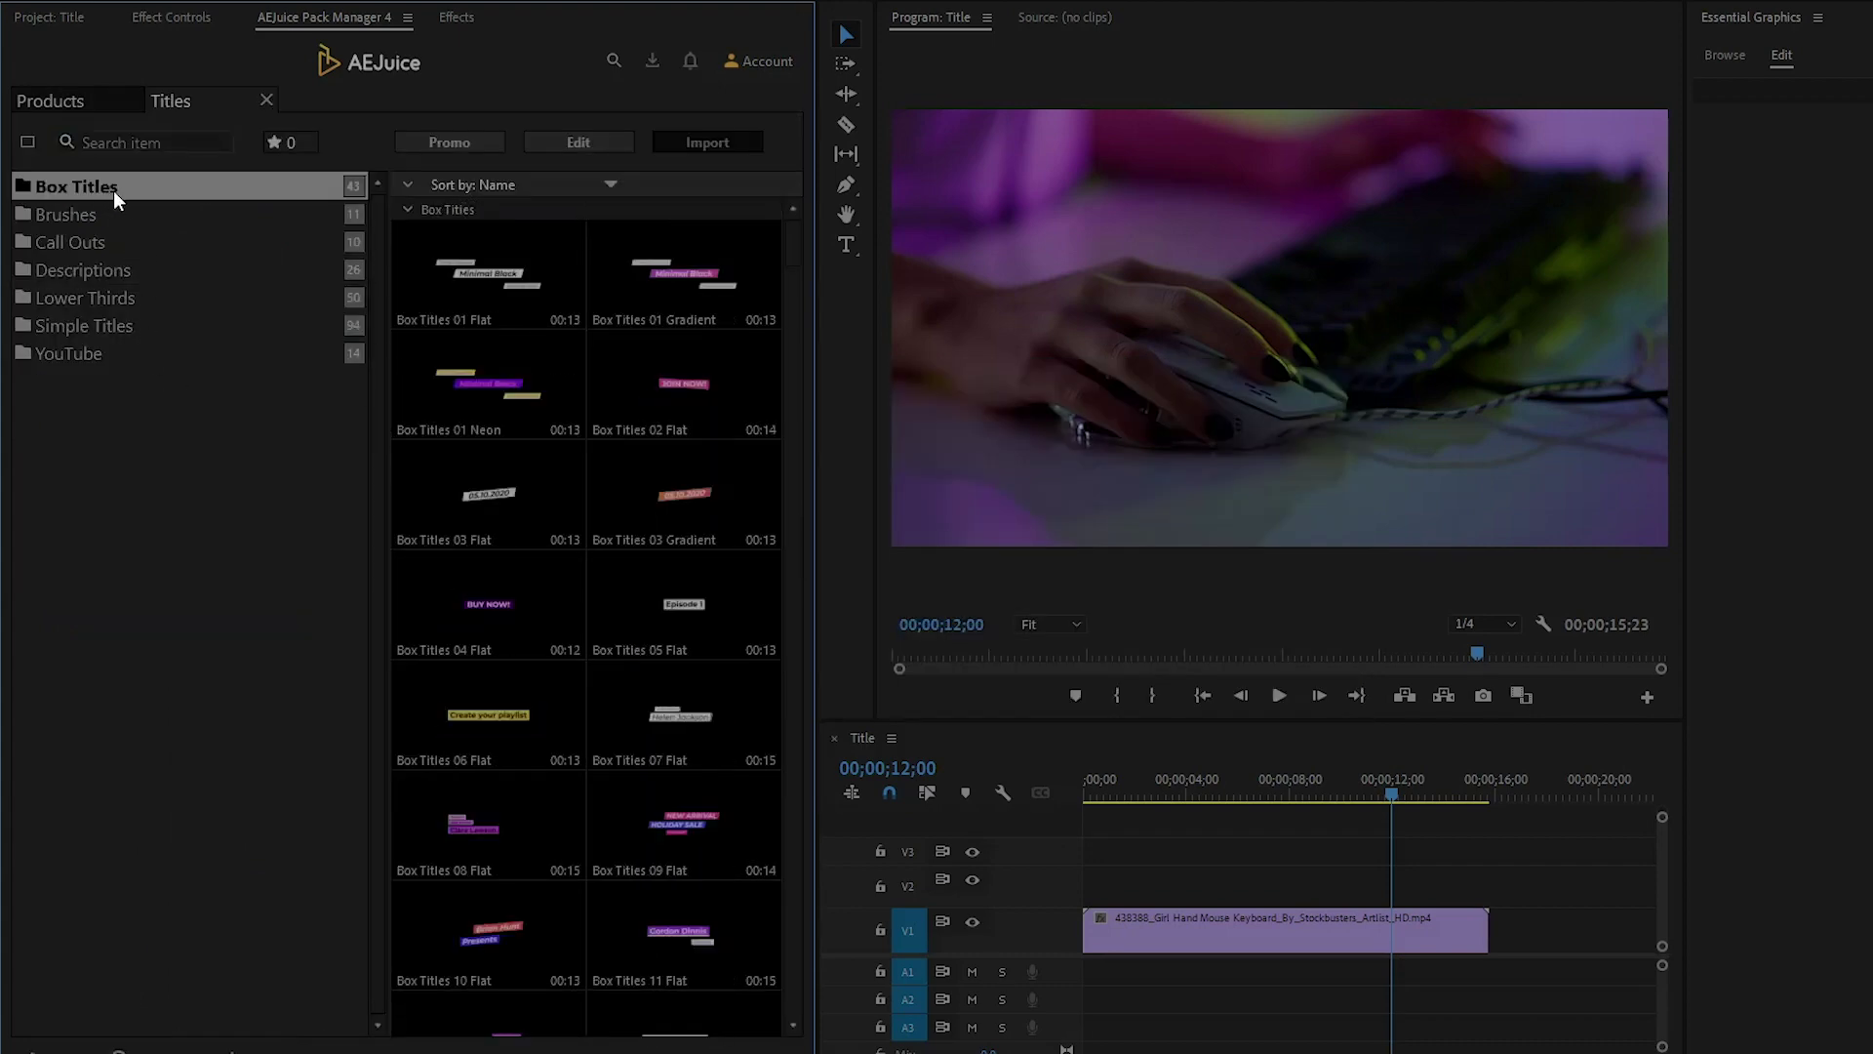
drag(790, 246, 811, 199)
- Browse the Brushes, Call Outs, Descriptions, Lower Thirds, Simple Titles and YouTube title categories
click(169, 215)
click(207, 248)
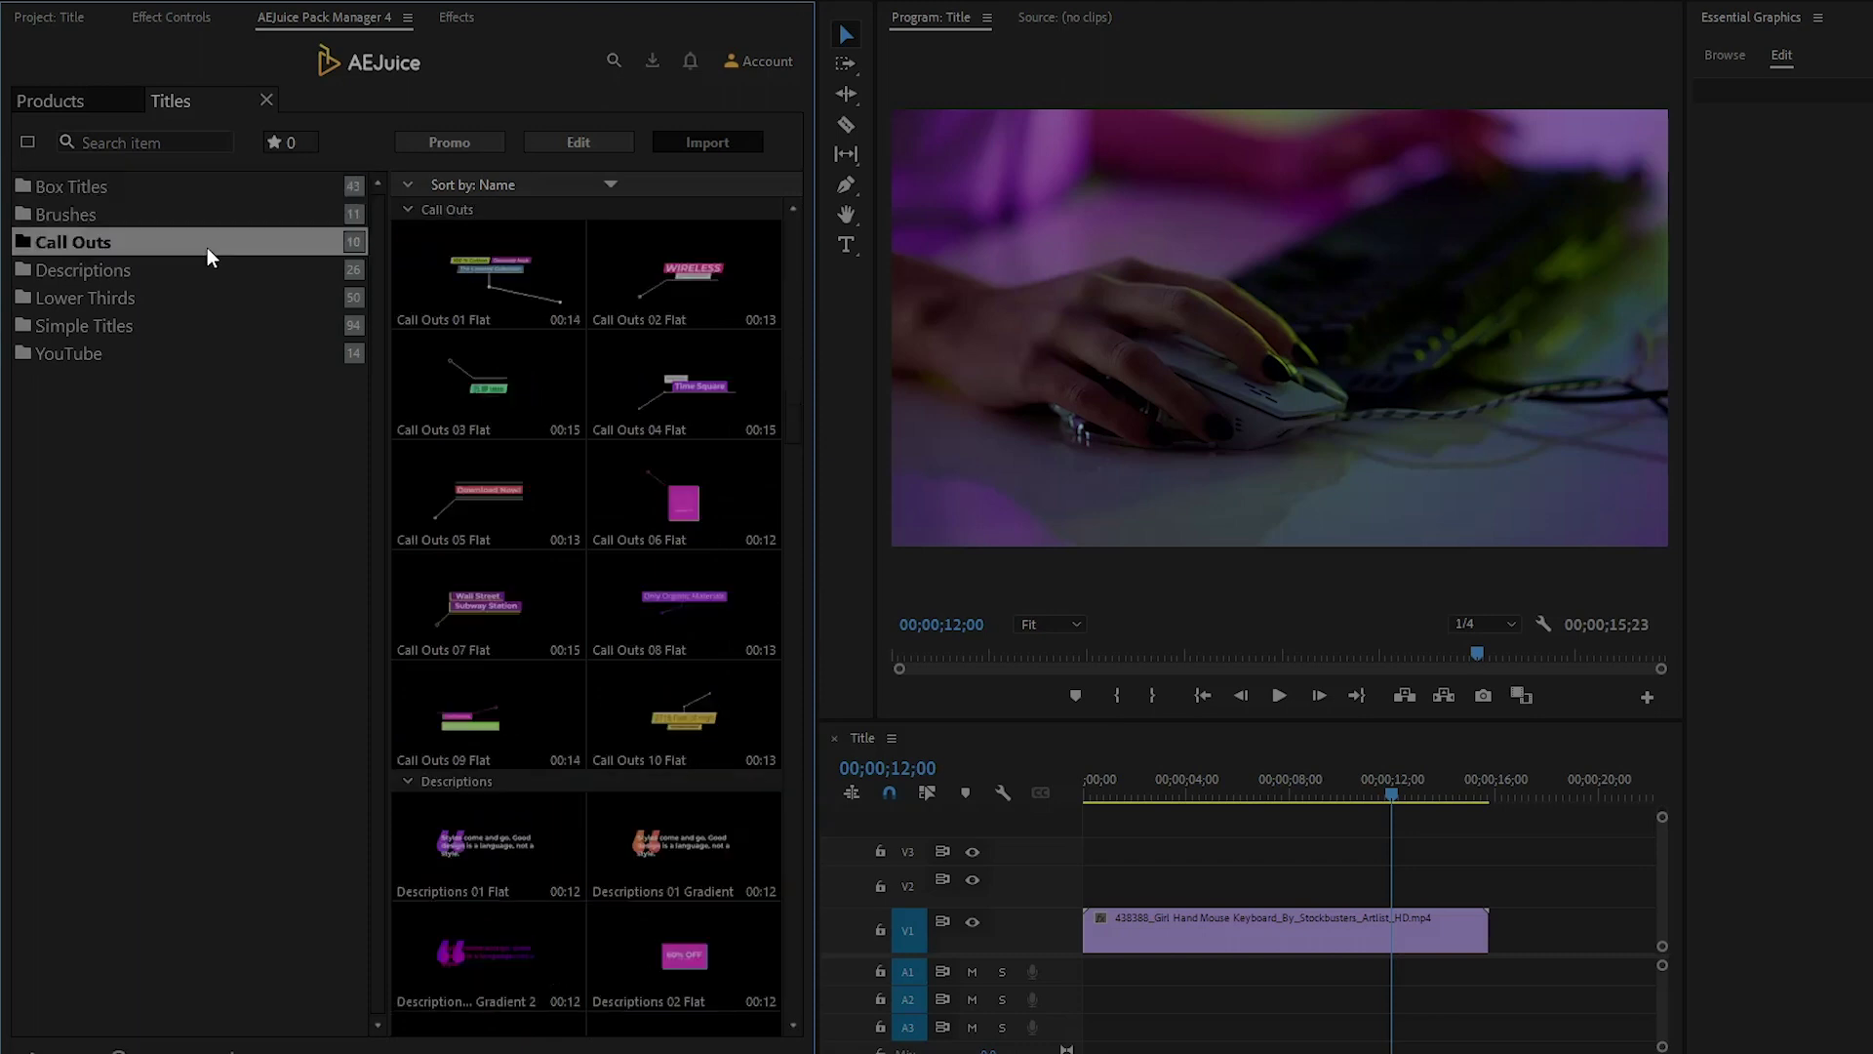
click(207, 274)
click(206, 297)
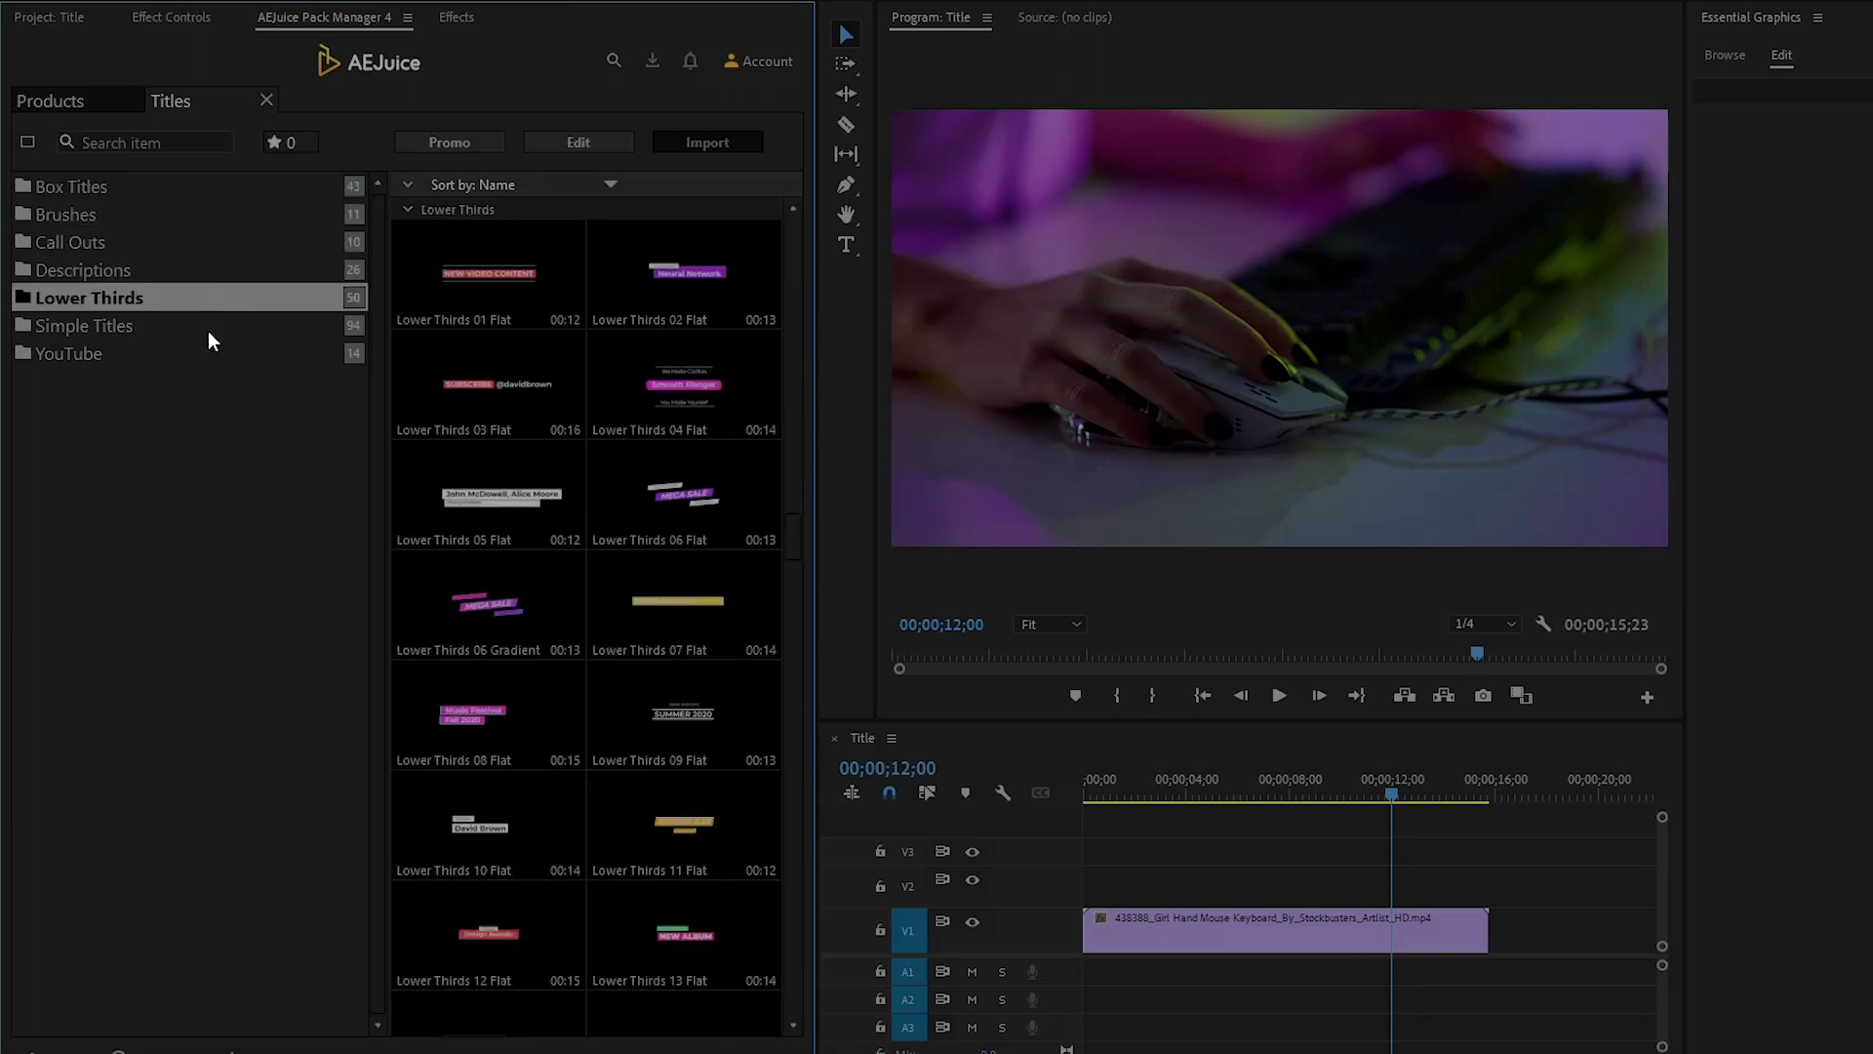
click(208, 327)
click(203, 351)
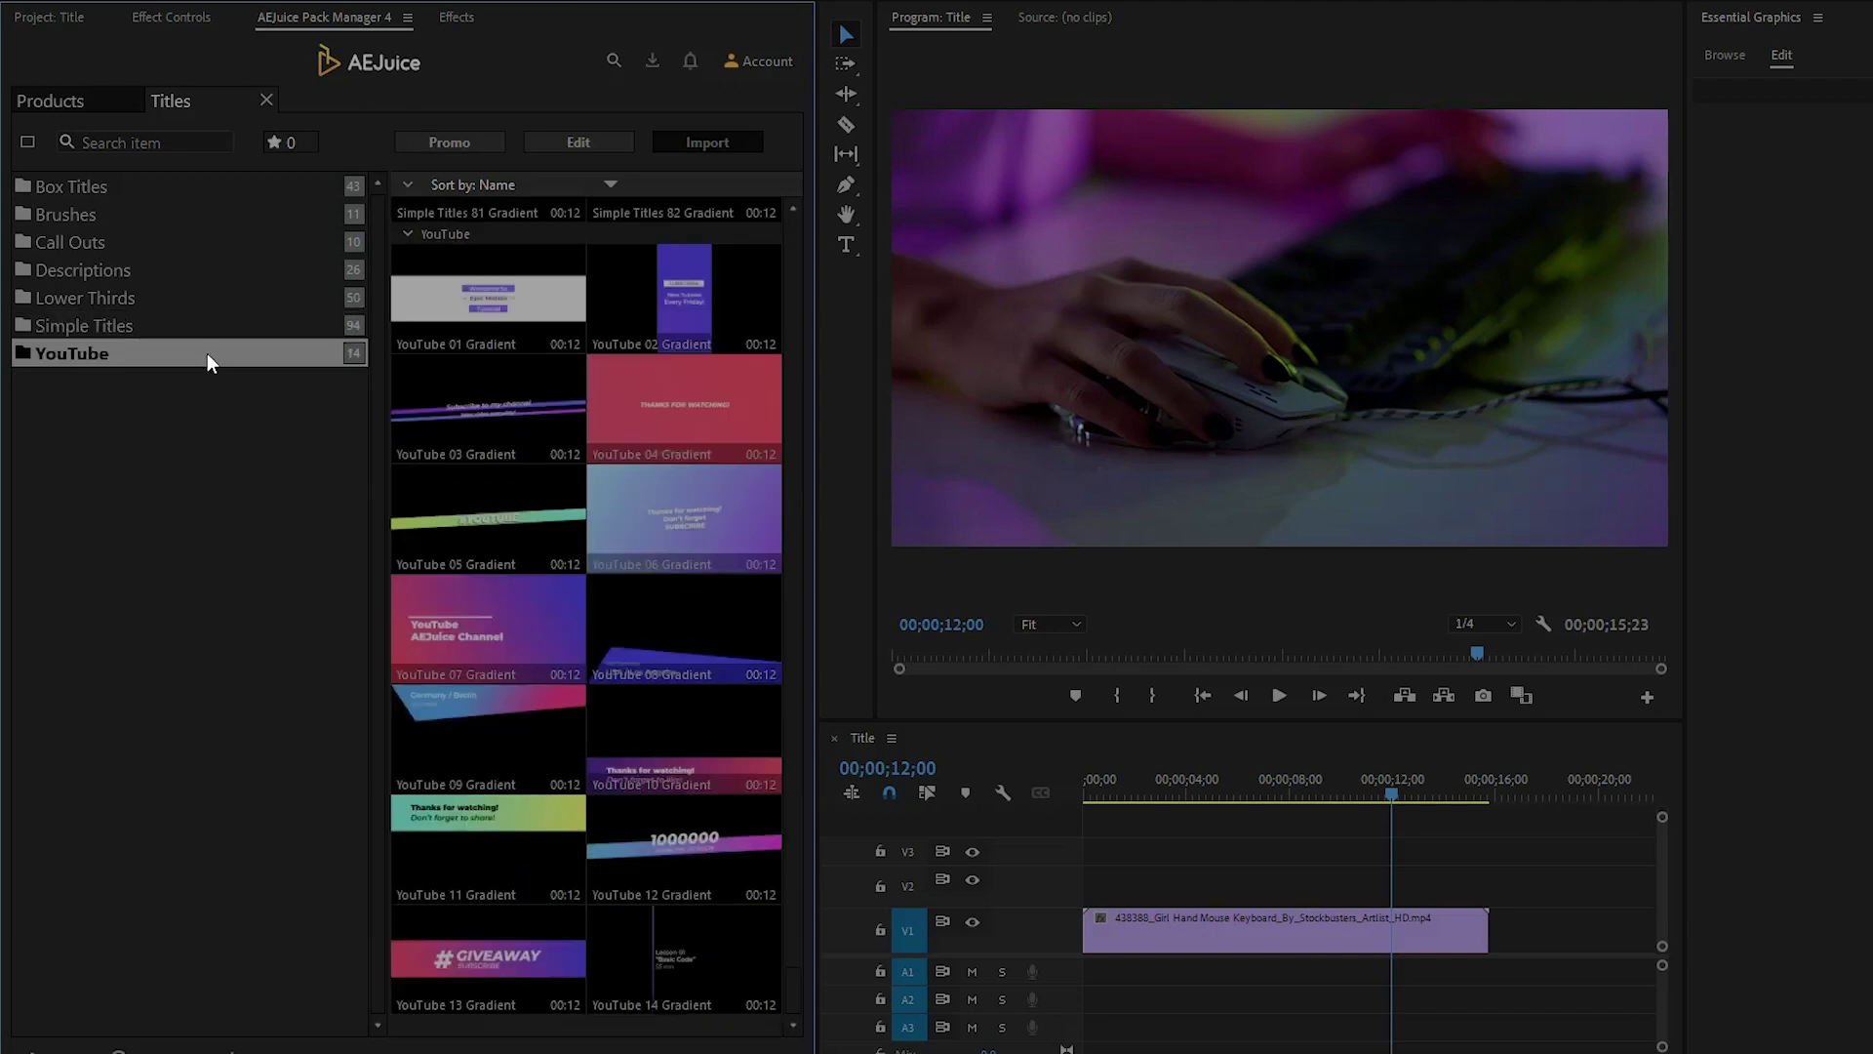
mouse_move(488, 293)
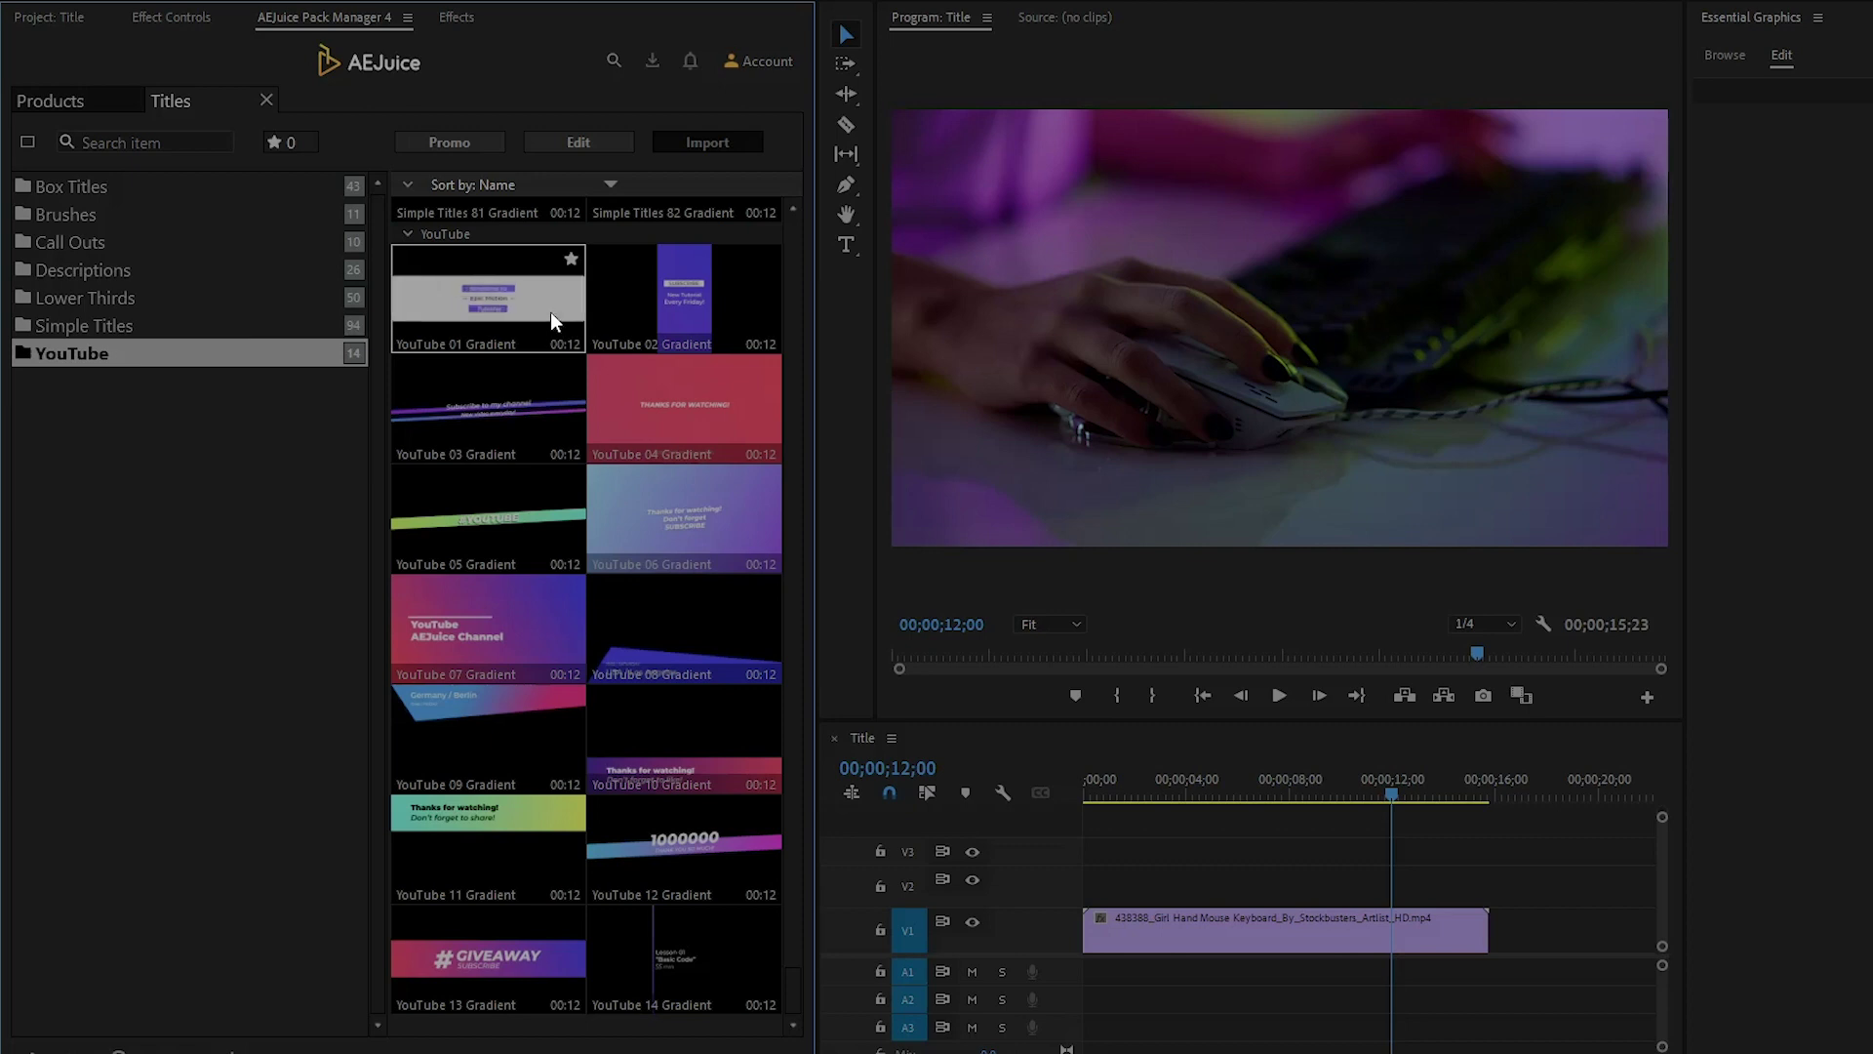
click(282, 514)
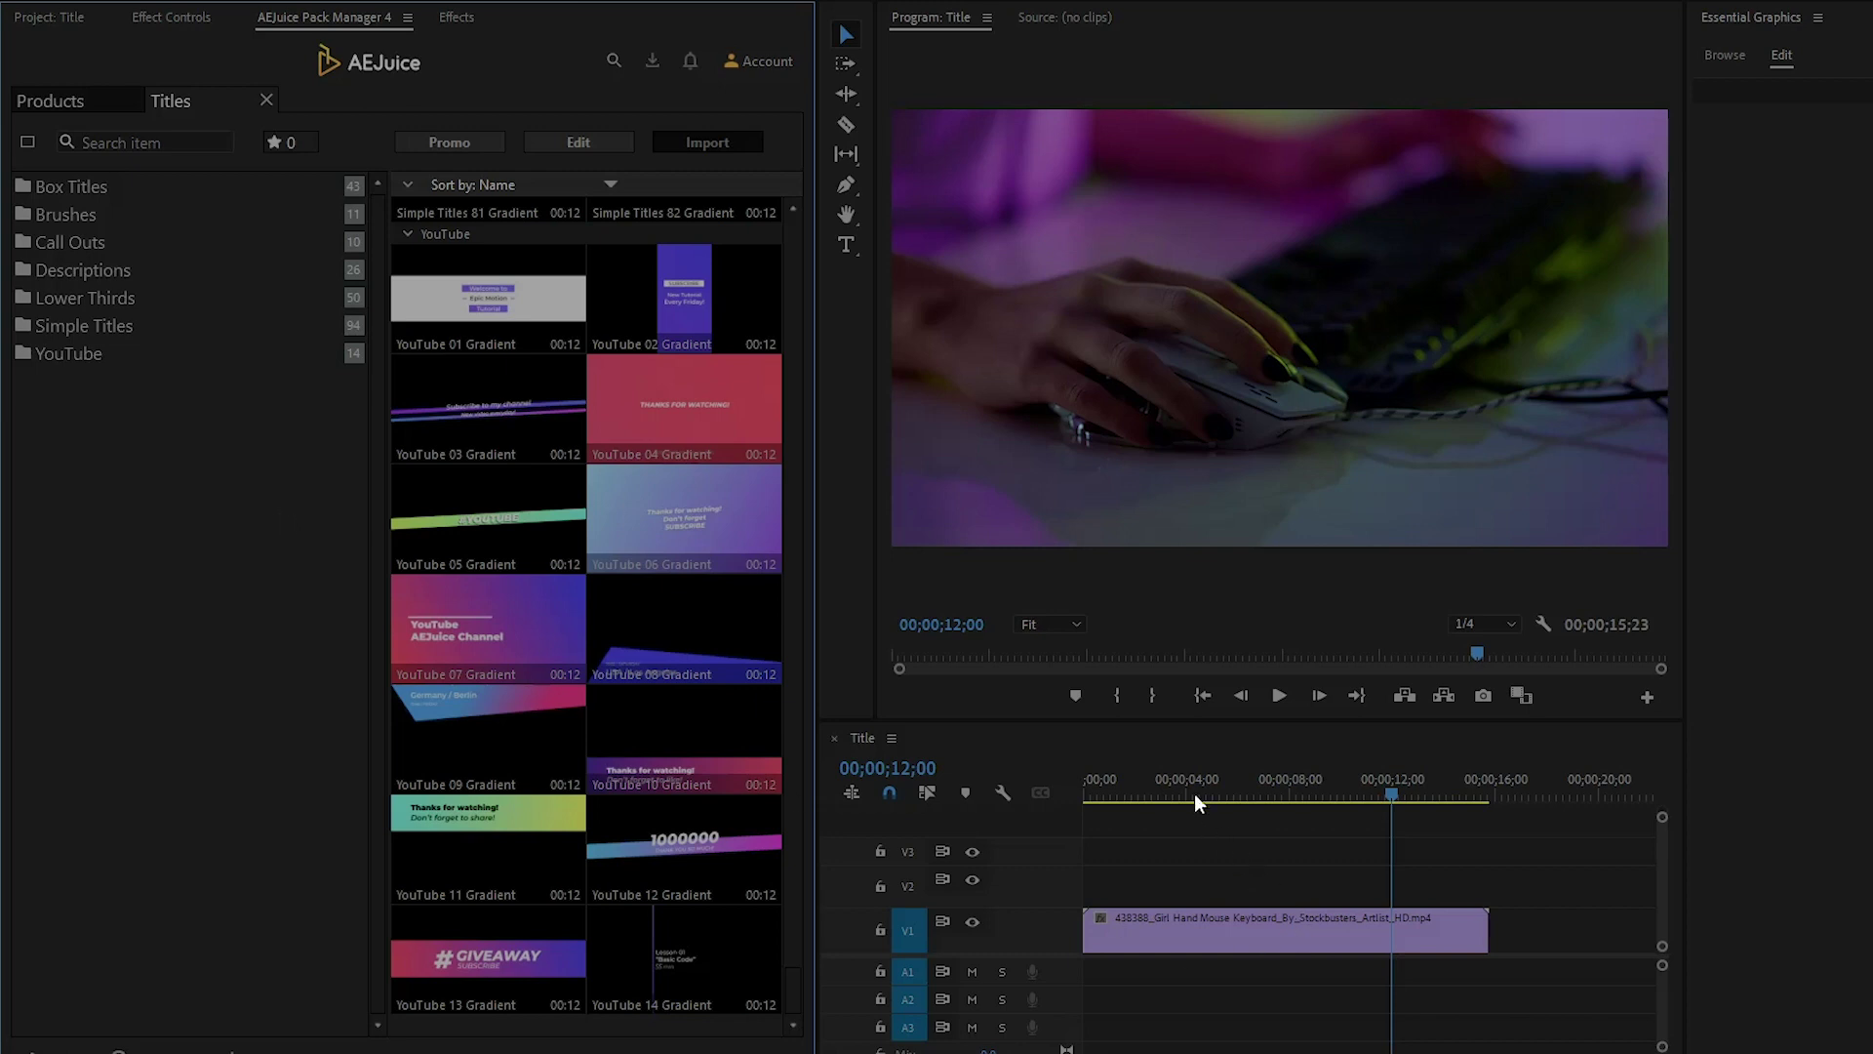
- Play the Title sequence from the start and stop at the 3-second mark
drag(1194, 793, 1061, 798)
key(space)
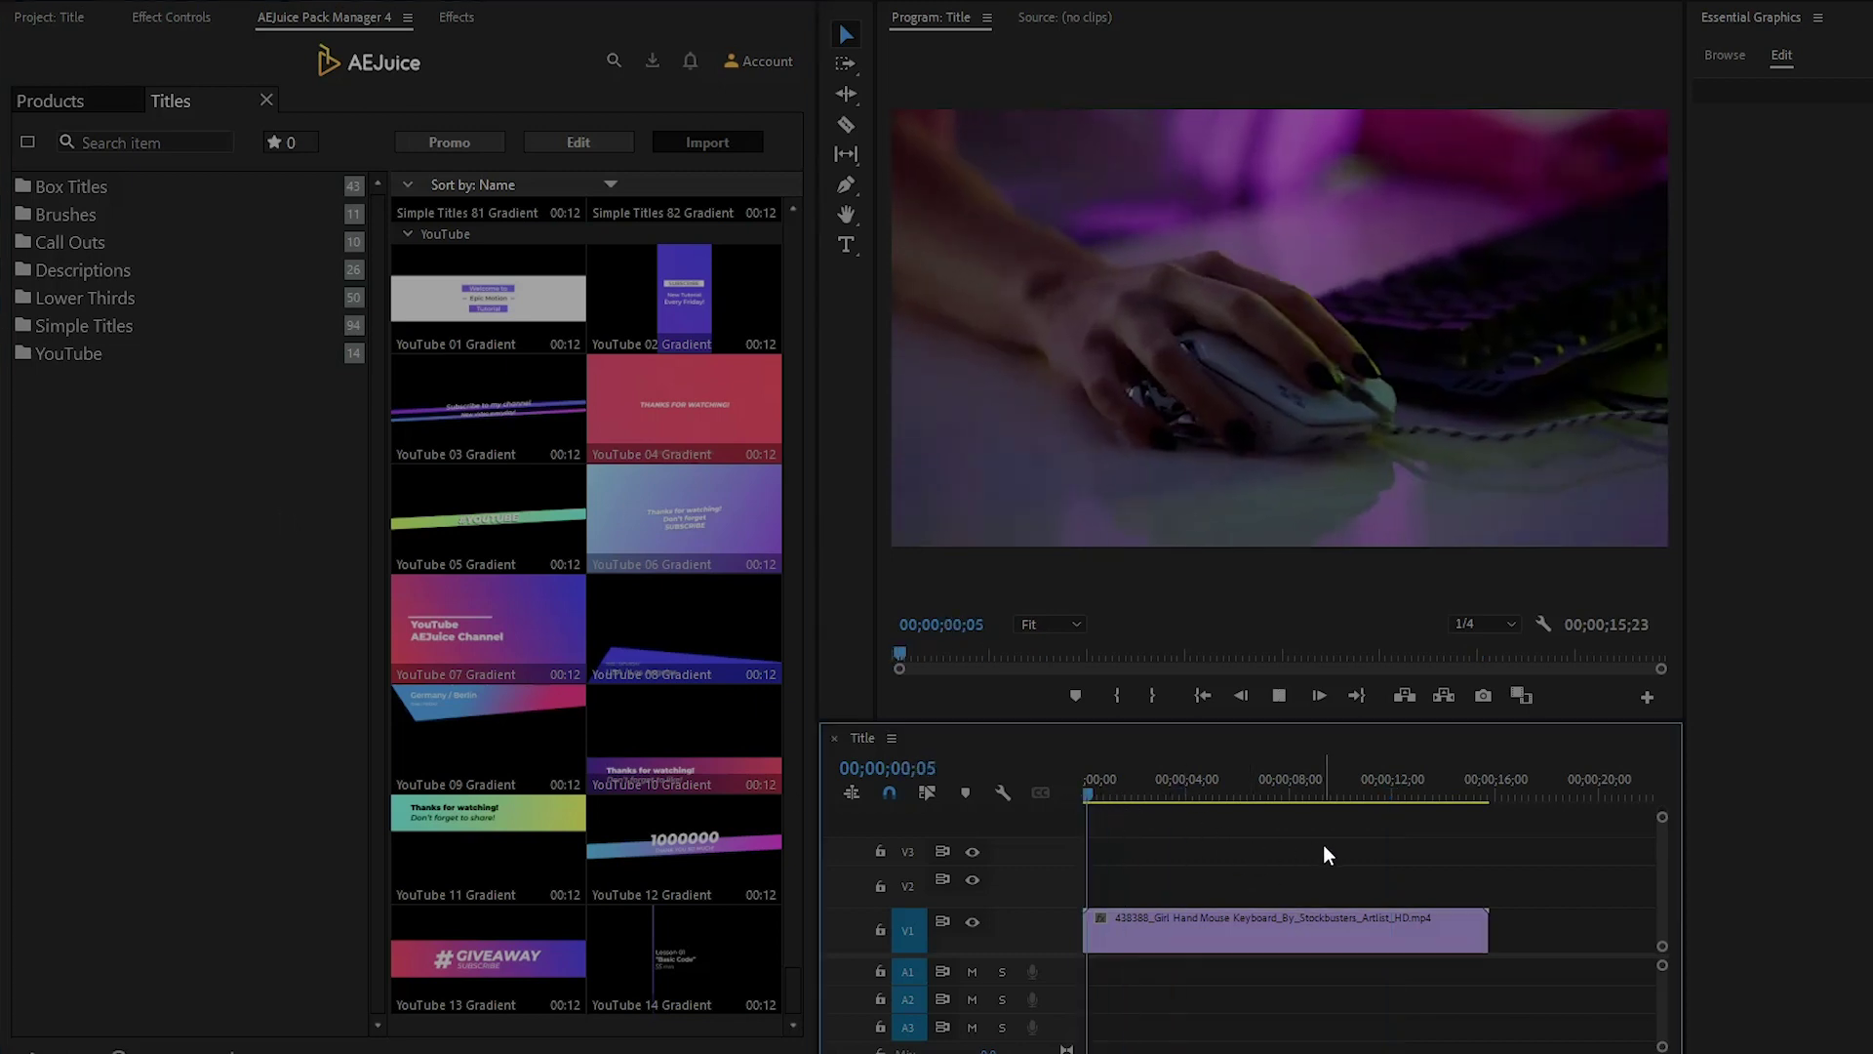
key(space)
click(1323, 854)
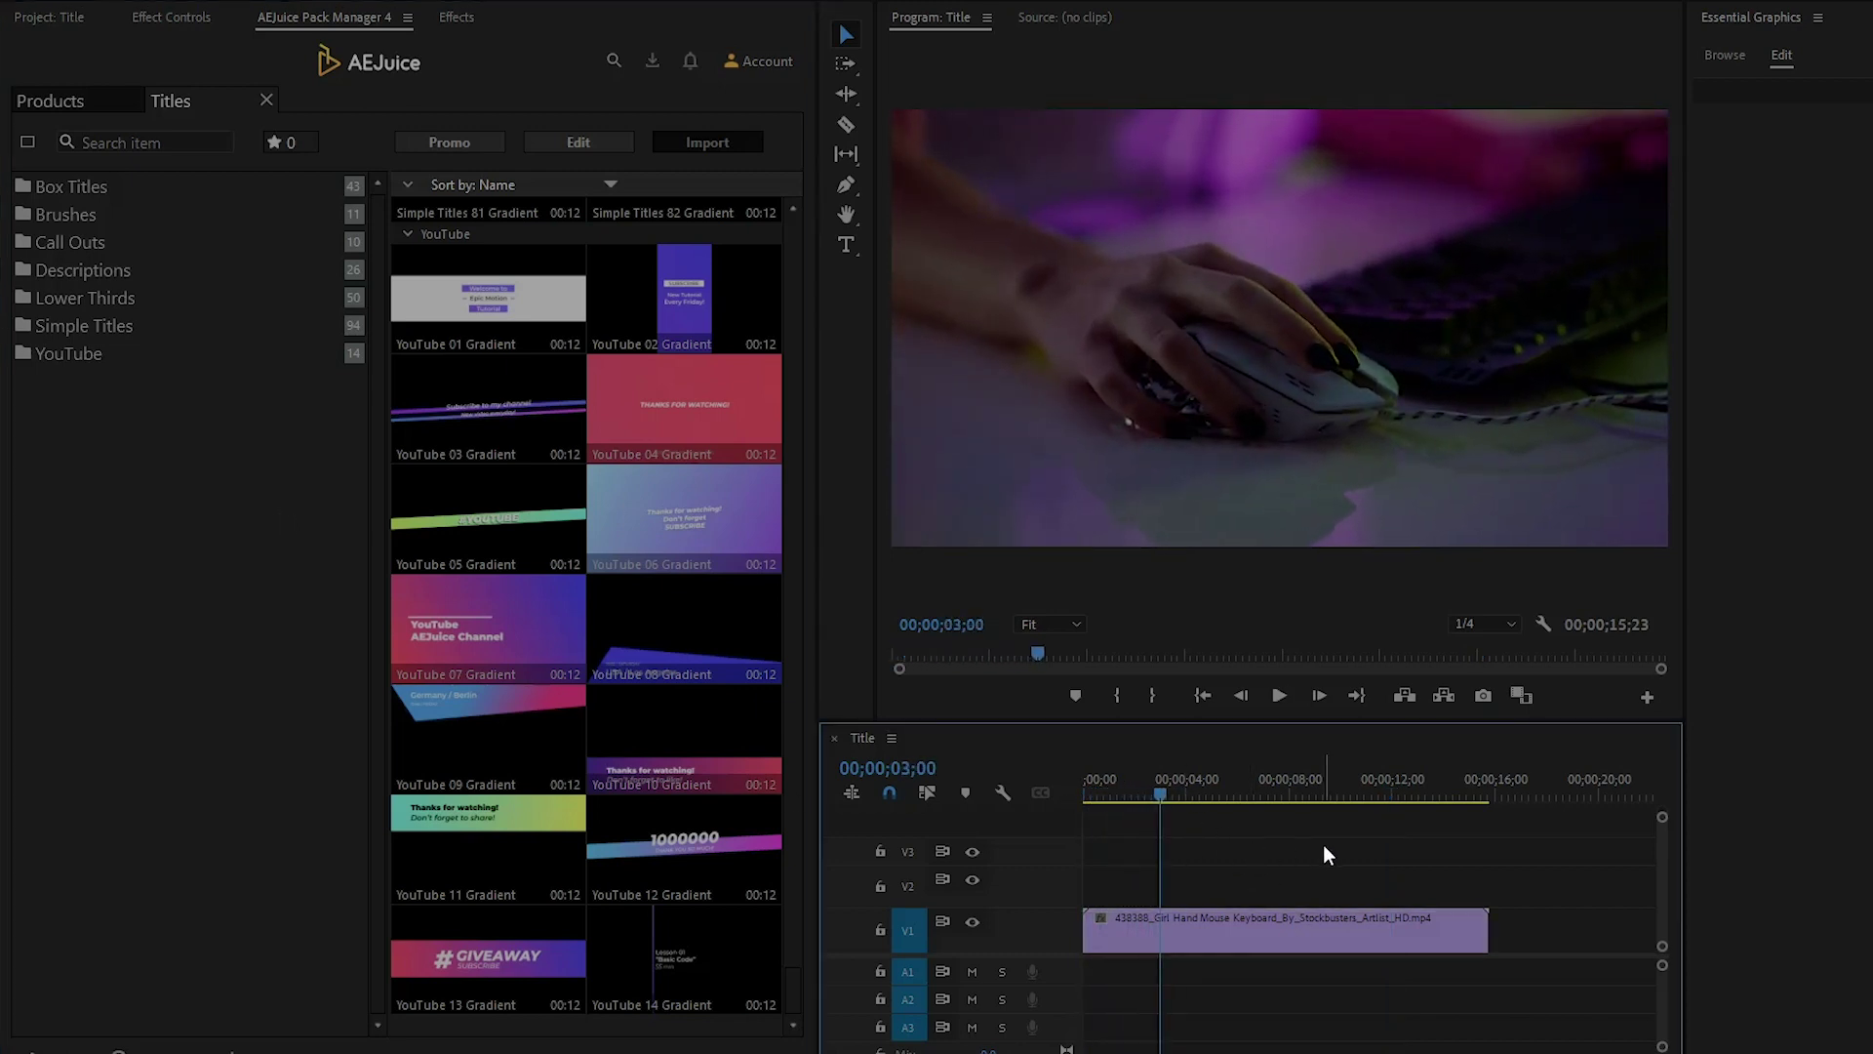
- Select the Lower Thirds 08 Flat template from the Lower Thirds category
click(96, 191)
click(123, 300)
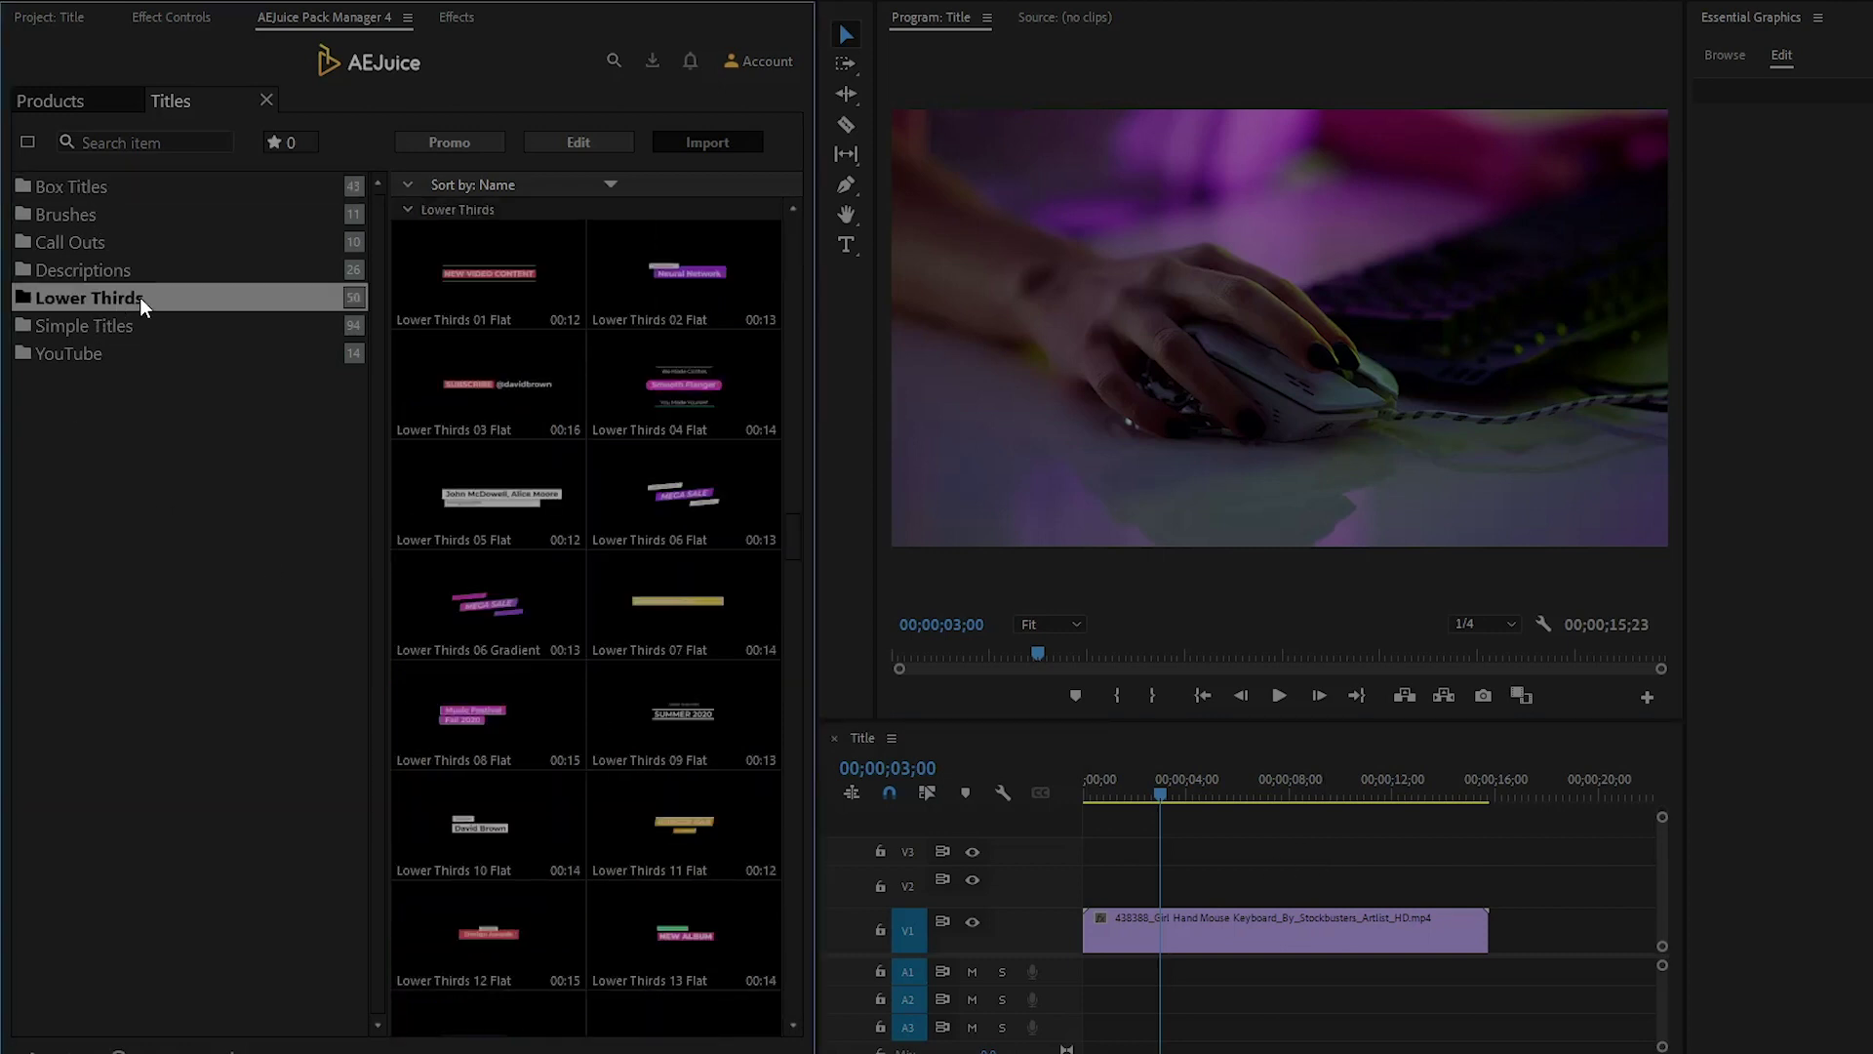
click(449, 720)
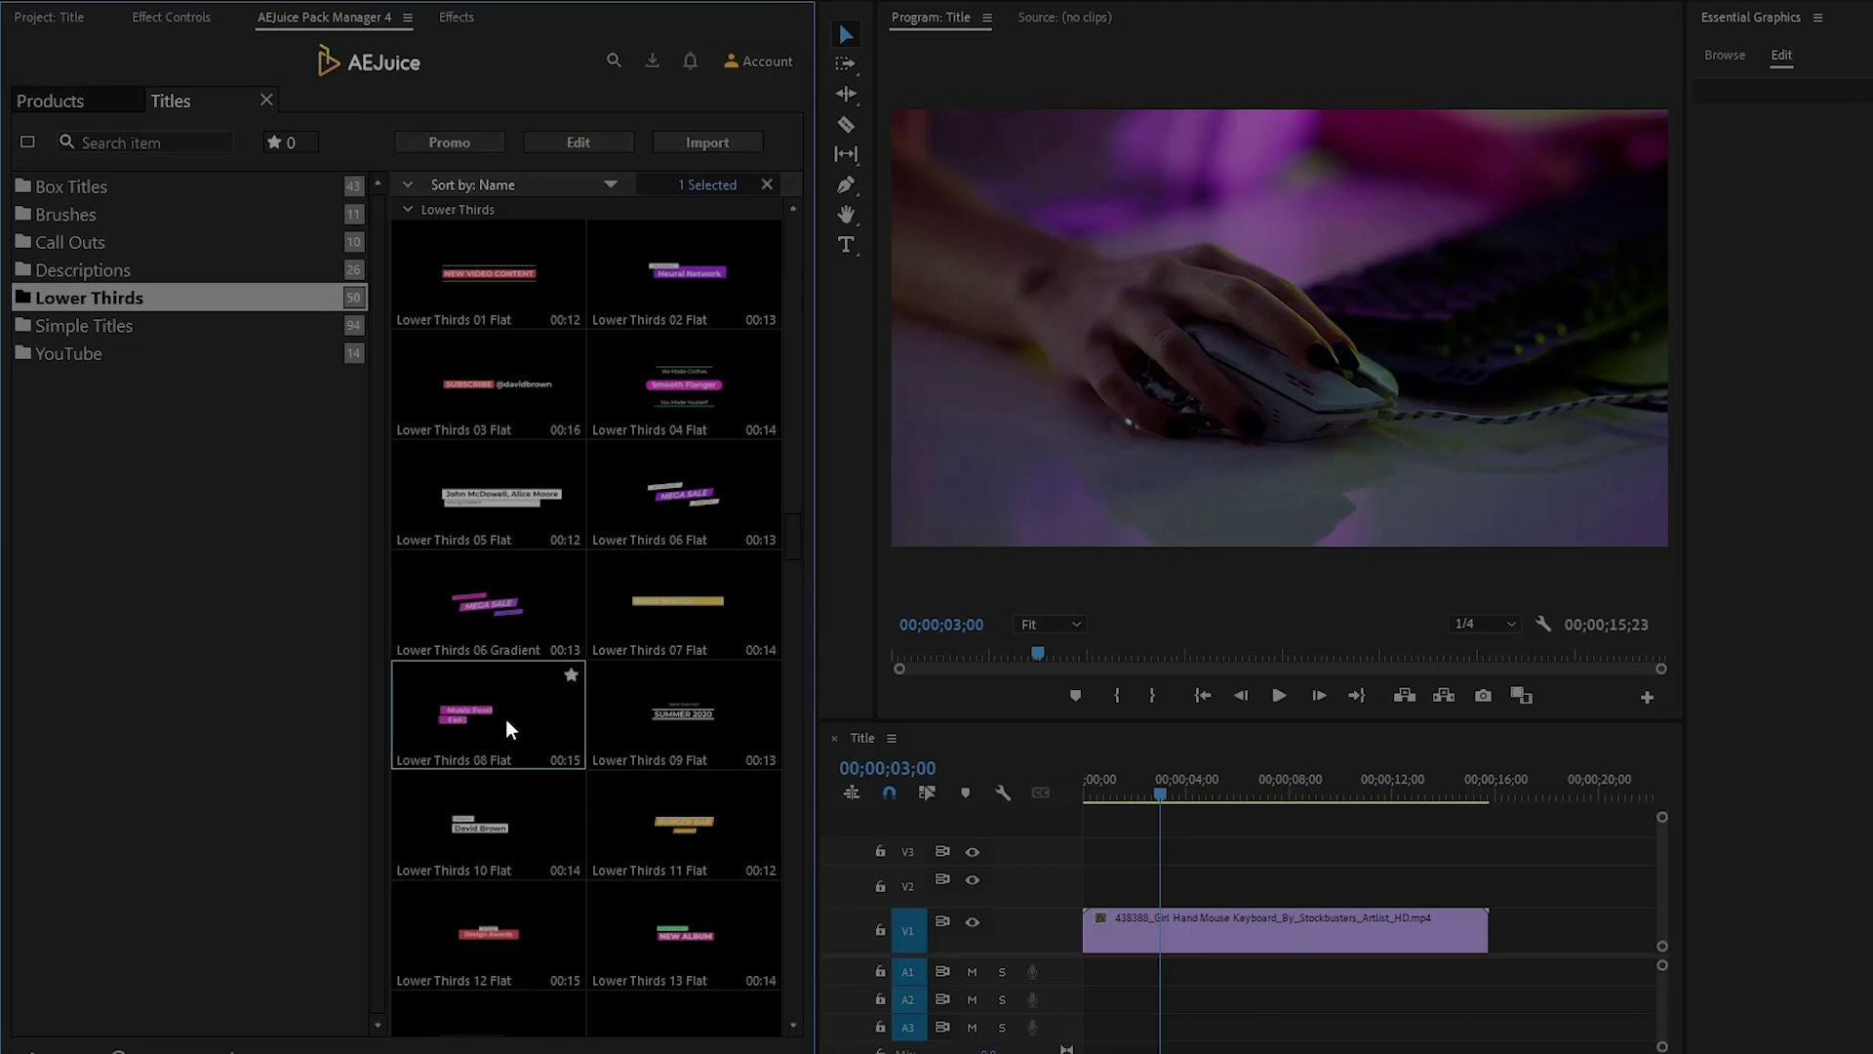
- Import Lower Thirds 08 Flat into the sequence and scrub to 6;16 where it's fully shown
click(715, 143)
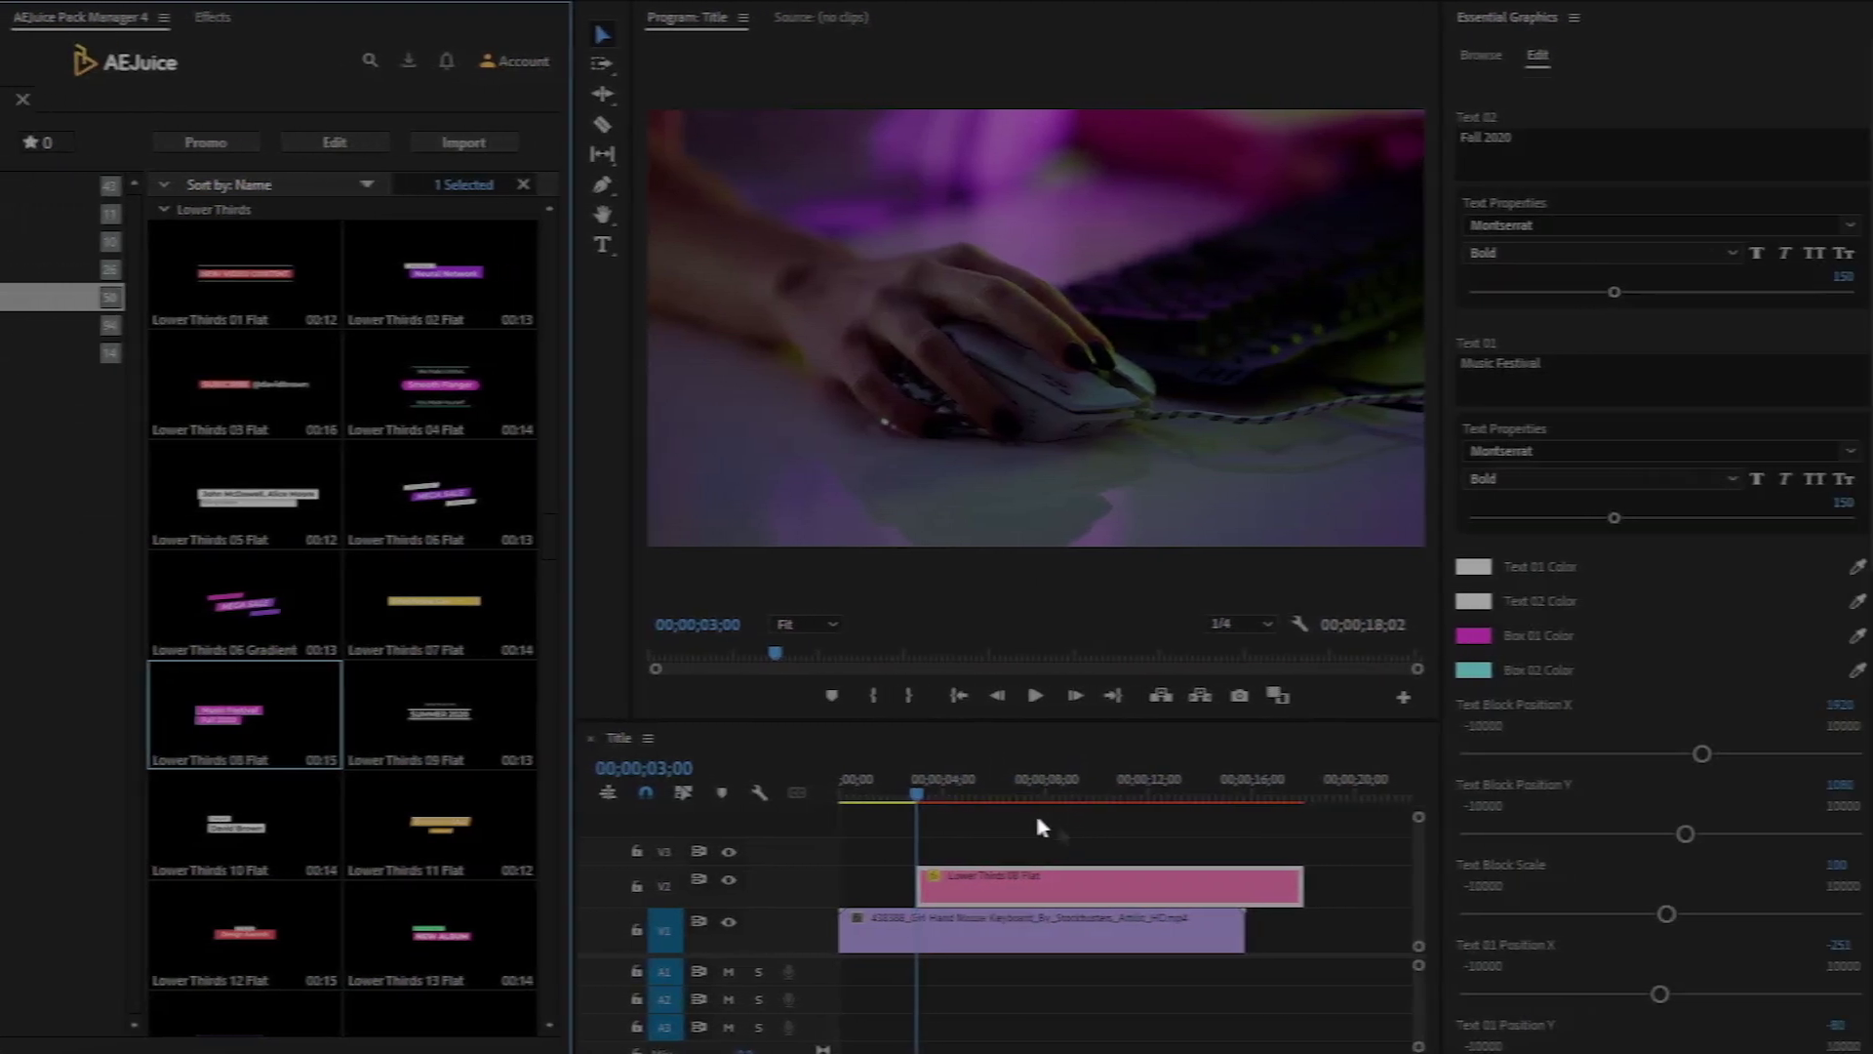
drag(1119, 790, 1165, 799)
drag(945, 799, 992, 802)
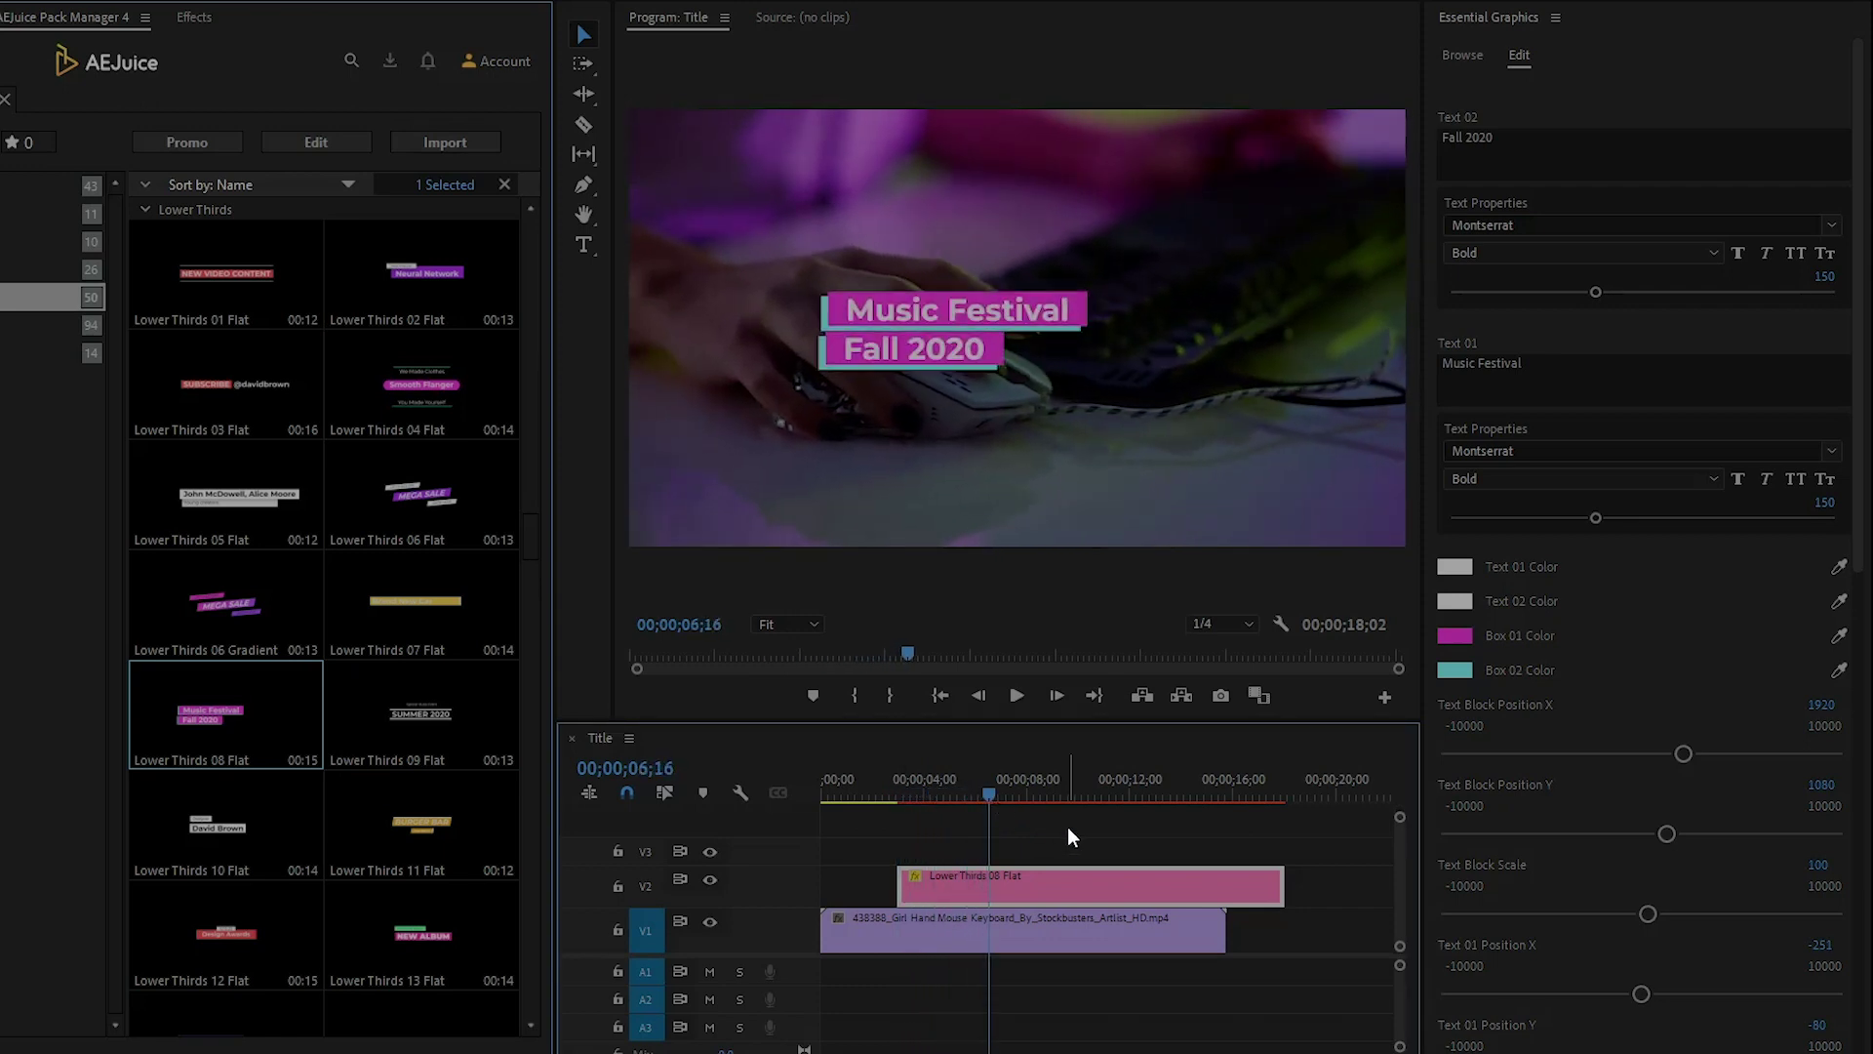
- Make the title's second line read 'Editor' and the first the person's name, then shrink the Editor text
click(1537, 138)
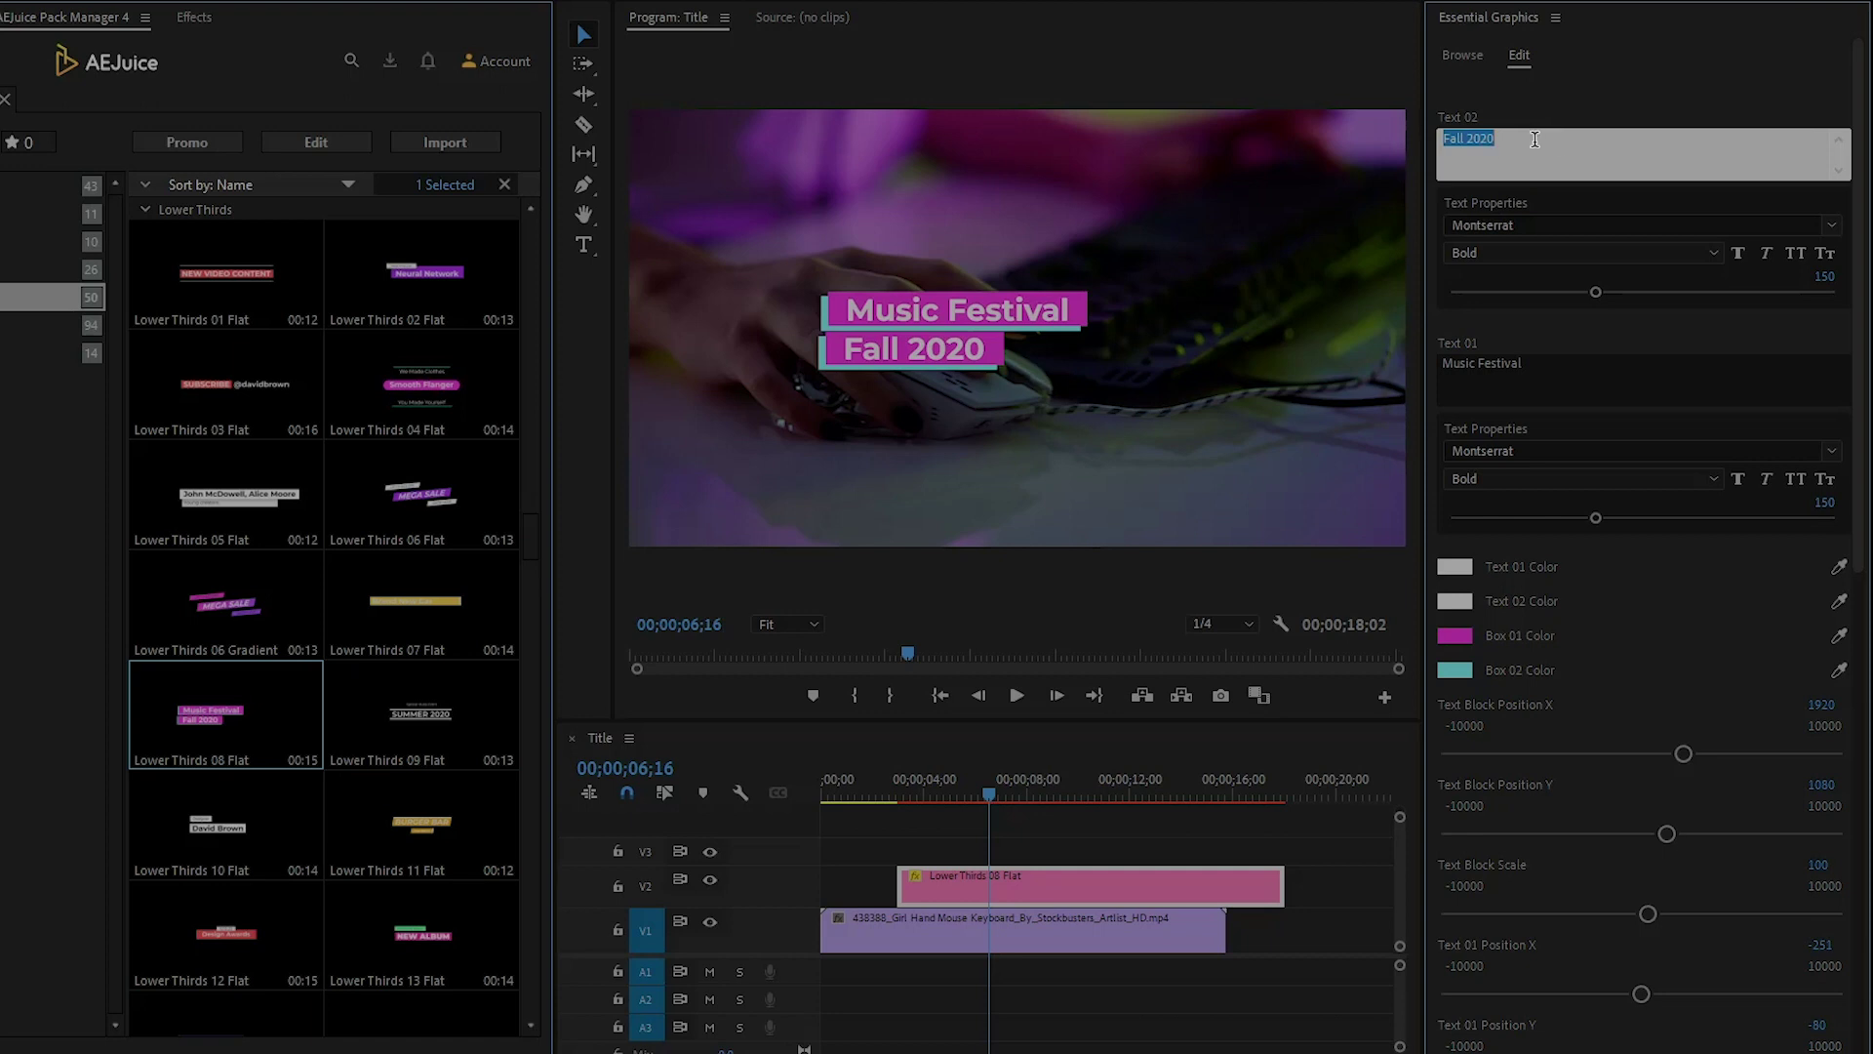
text(Editor)
click(1540, 124)
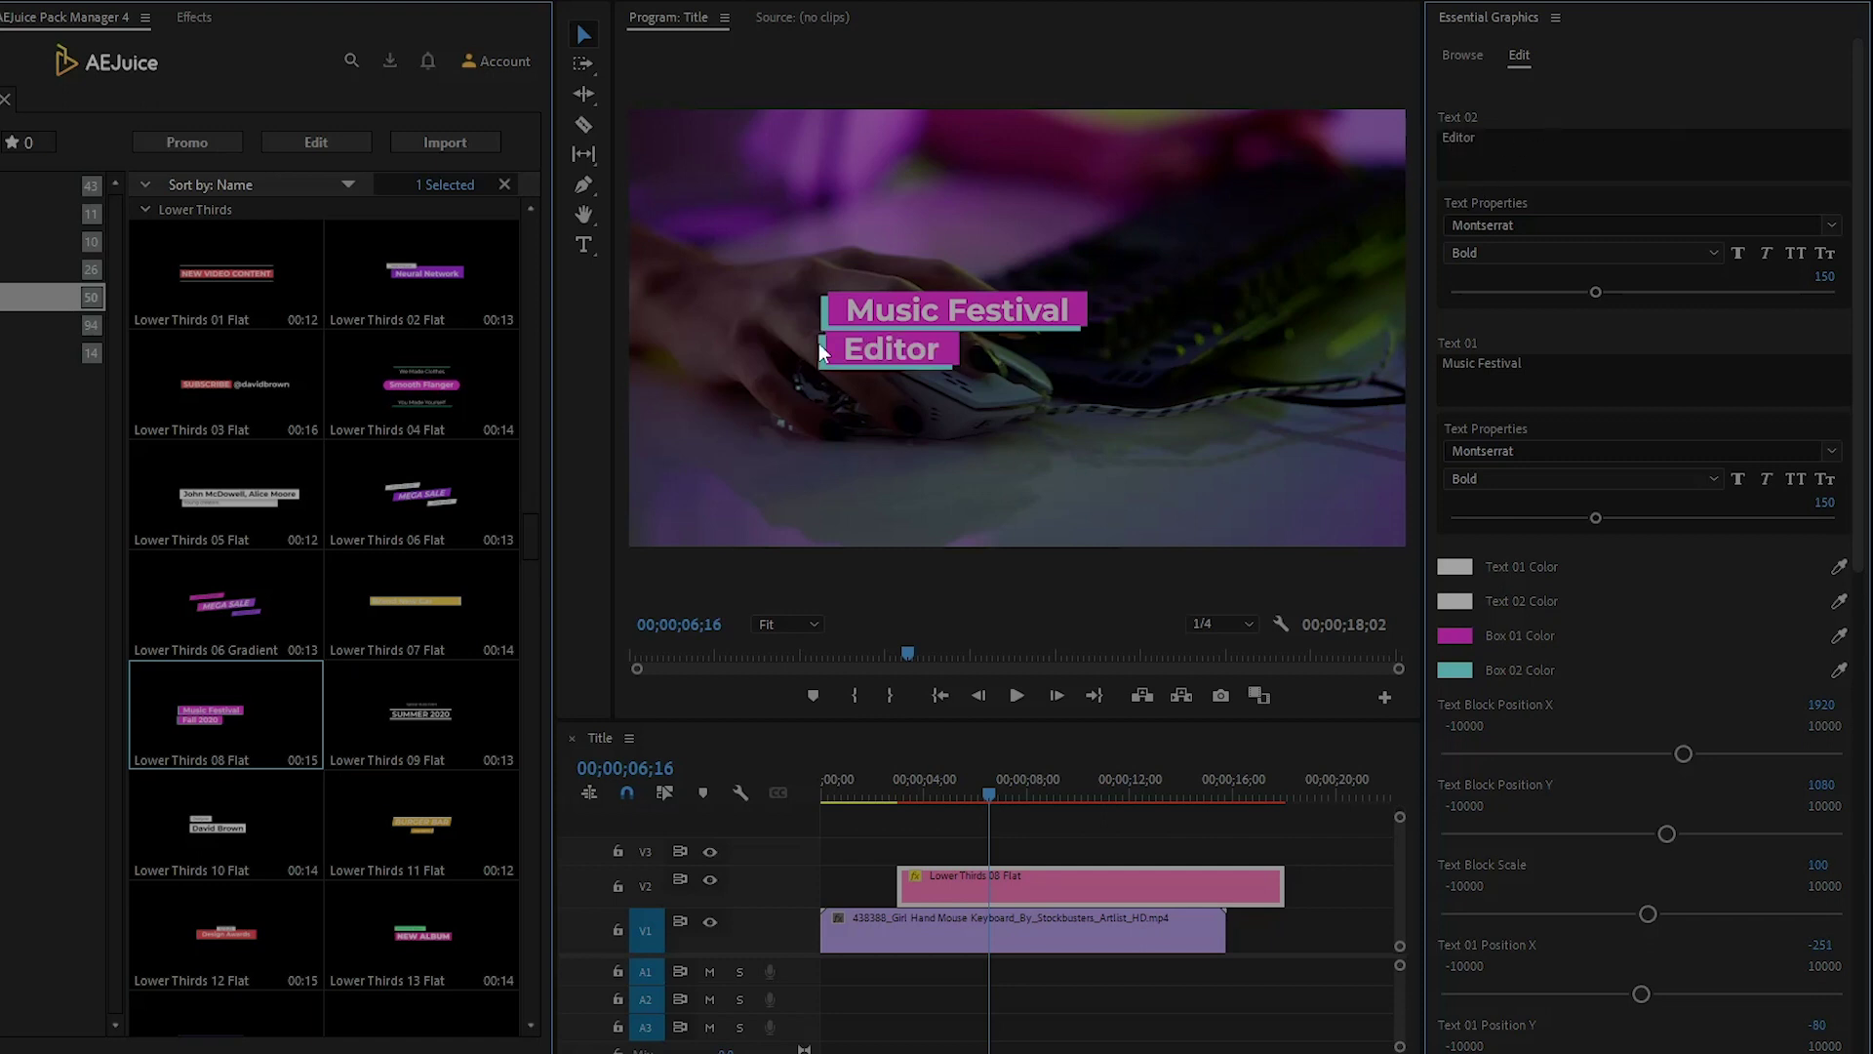
click(1524, 365)
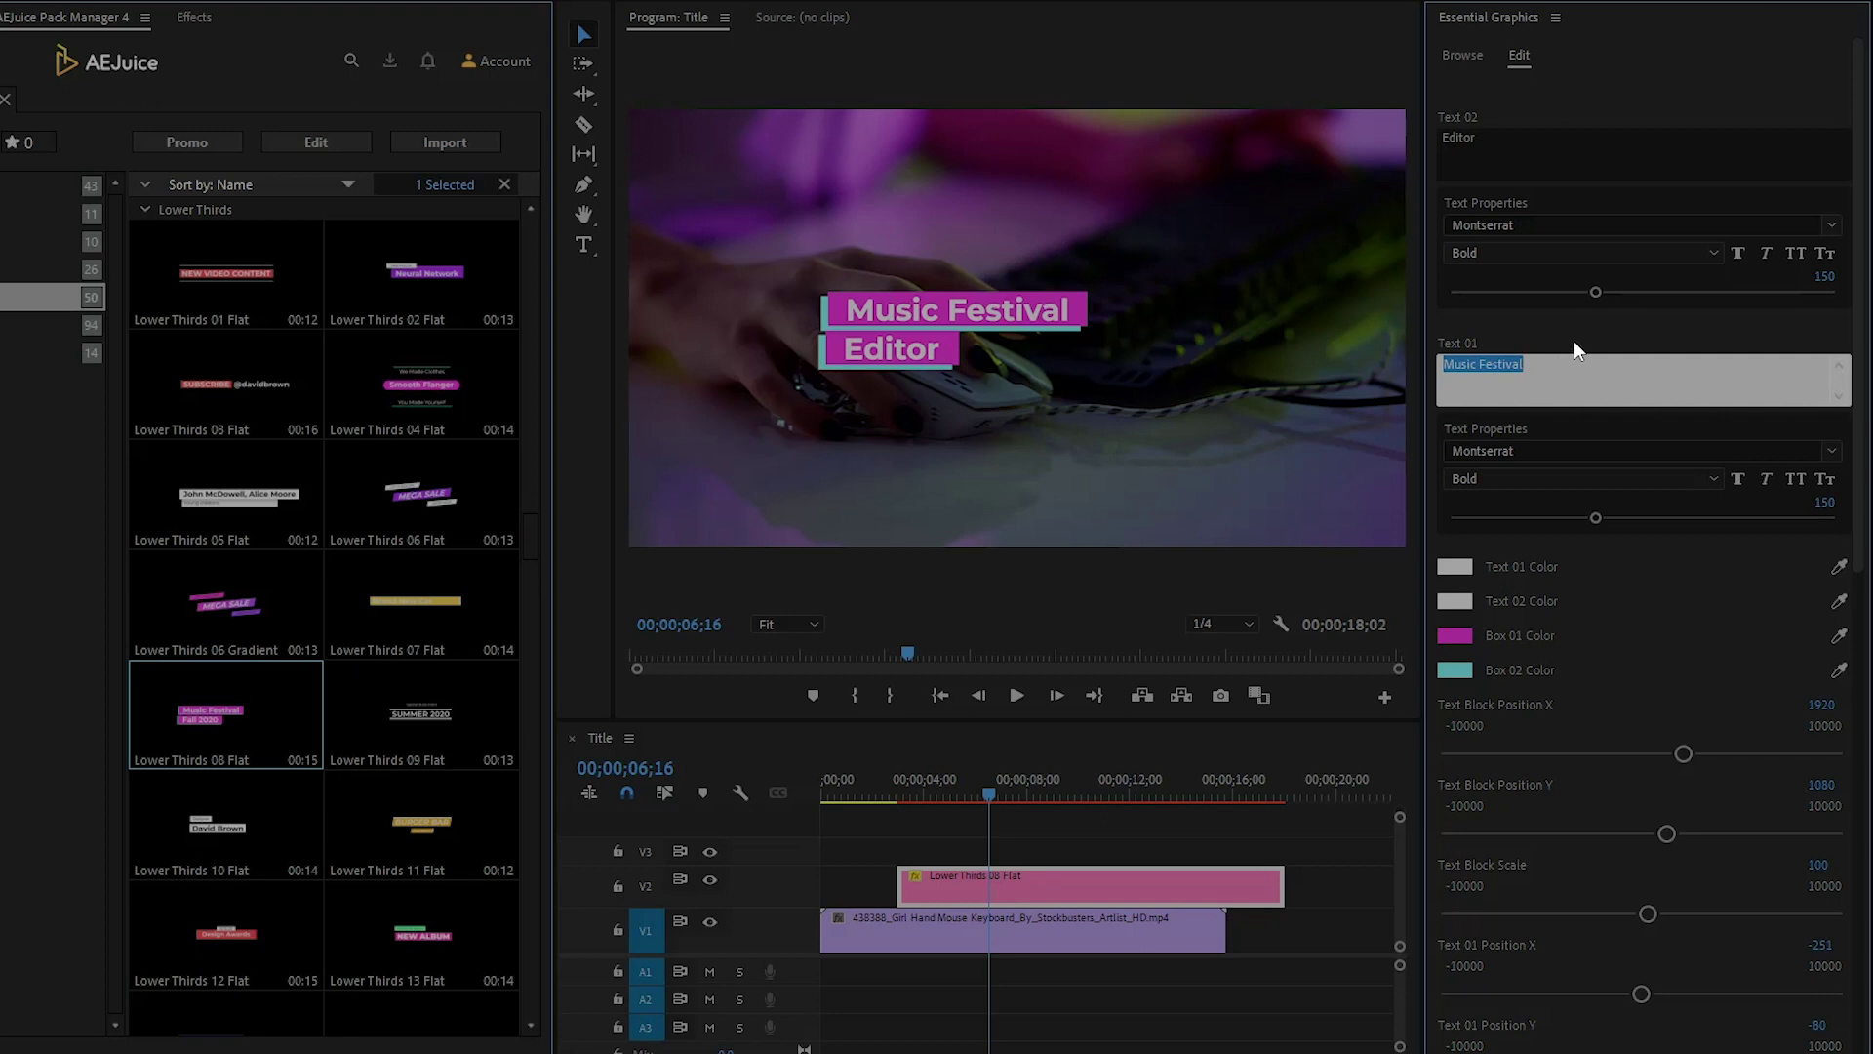
text(John Smith)
click(1576, 350)
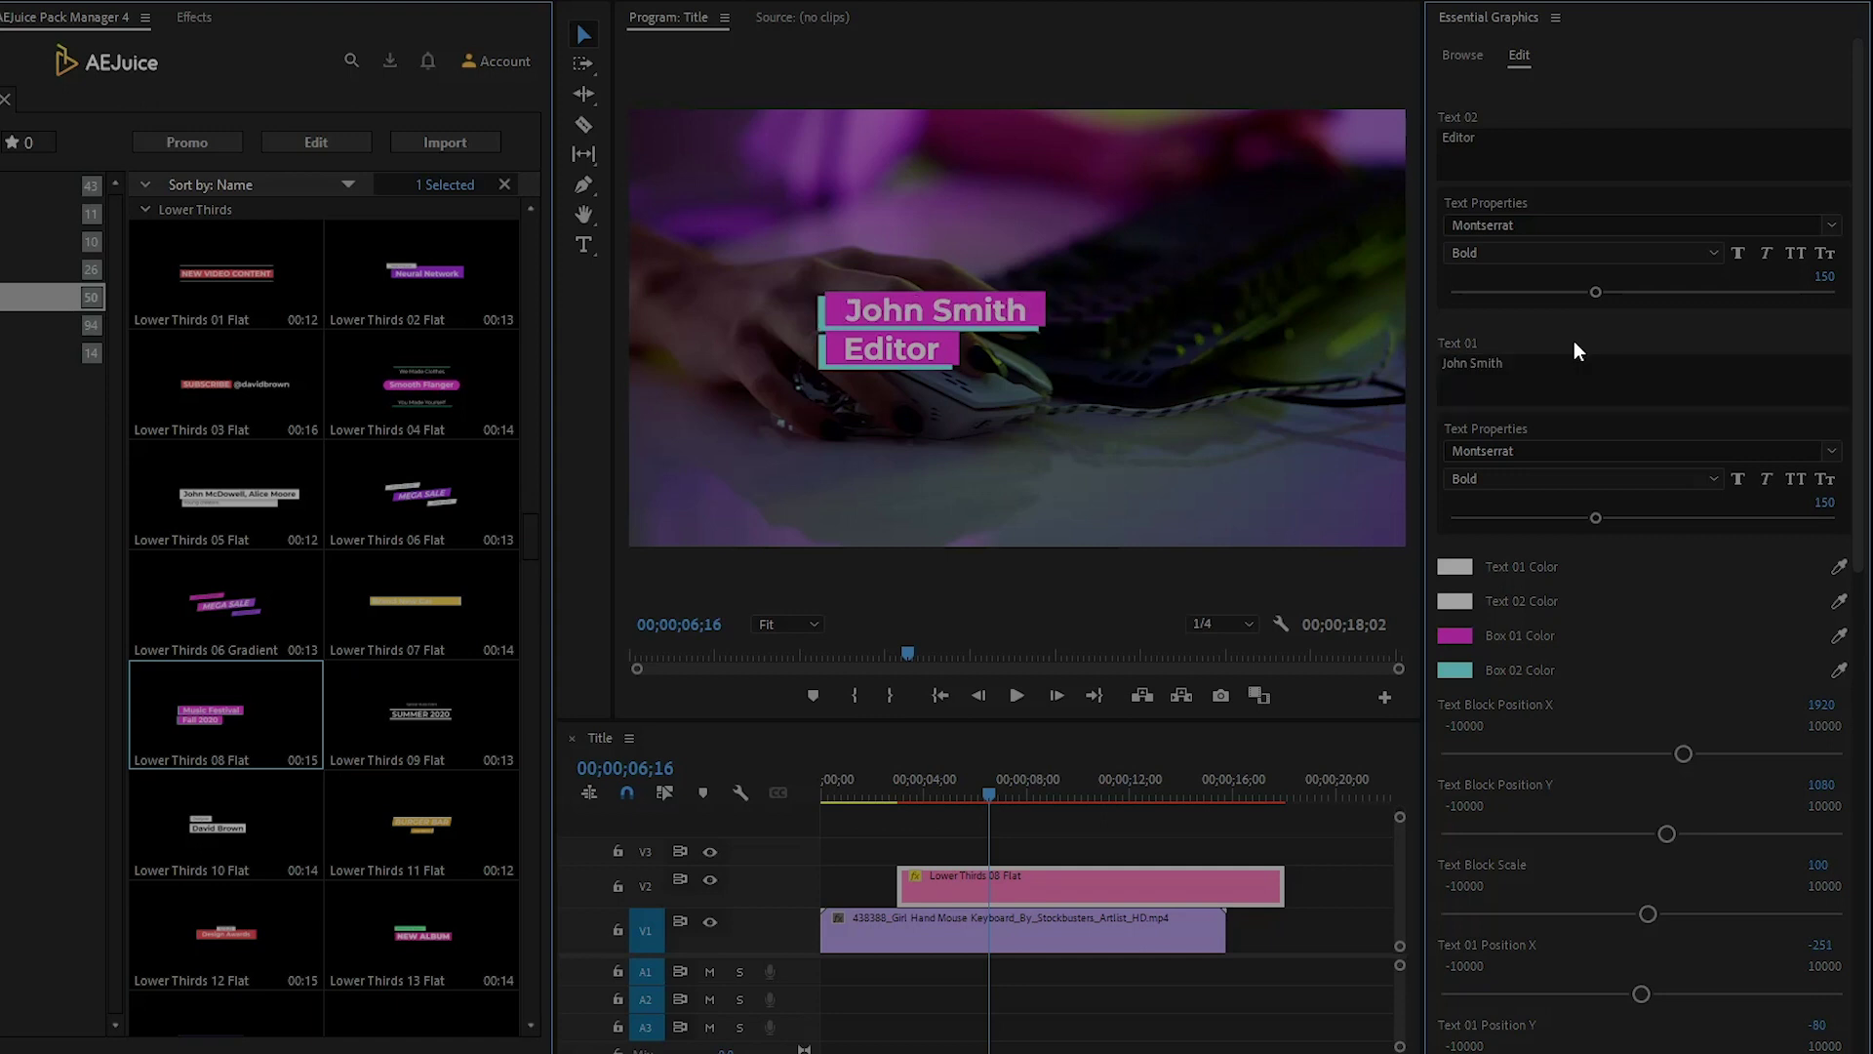
mouse_move(1595, 292)
mouse_down()
mouse_move(1478, 293)
mouse_move(1618, 283)
mouse_up()
drag(1596, 517, 1538, 515)
click(1528, 450)
scroll(1566, 716, up, 10)
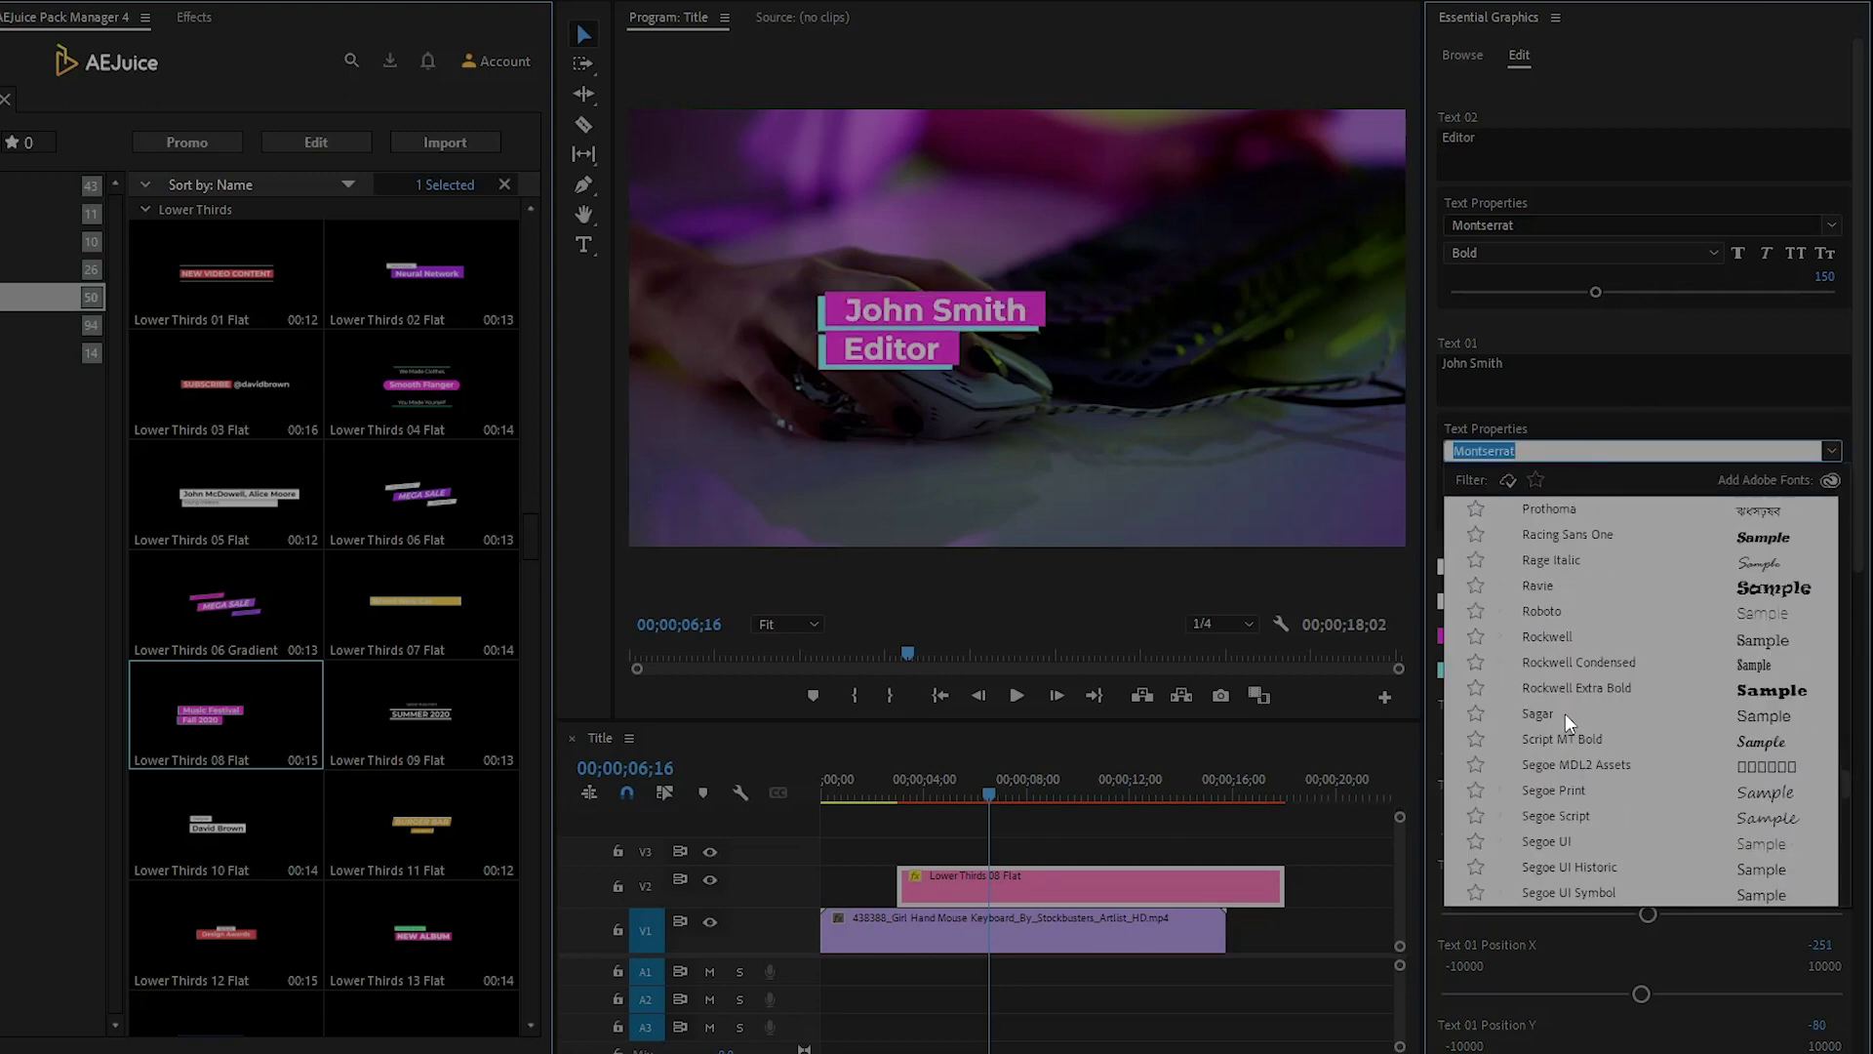
click(1430, 431)
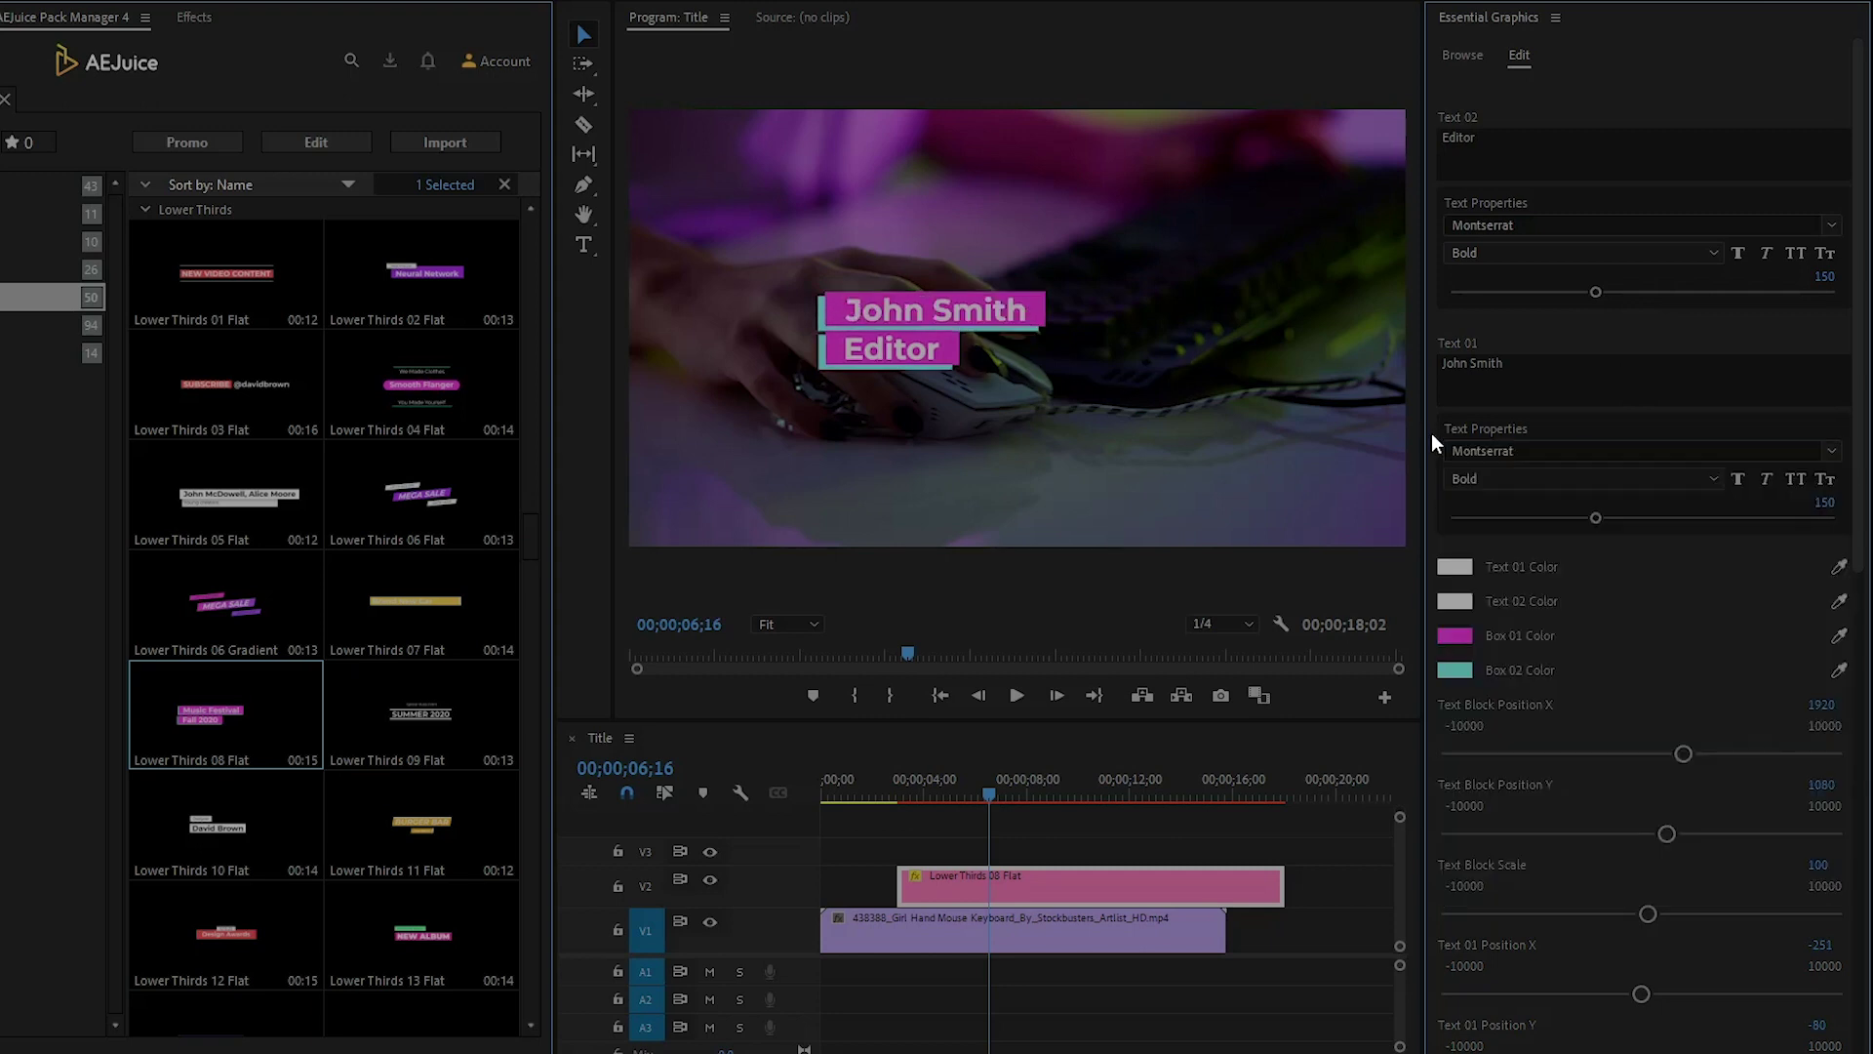
click(1455, 636)
click(193, 243)
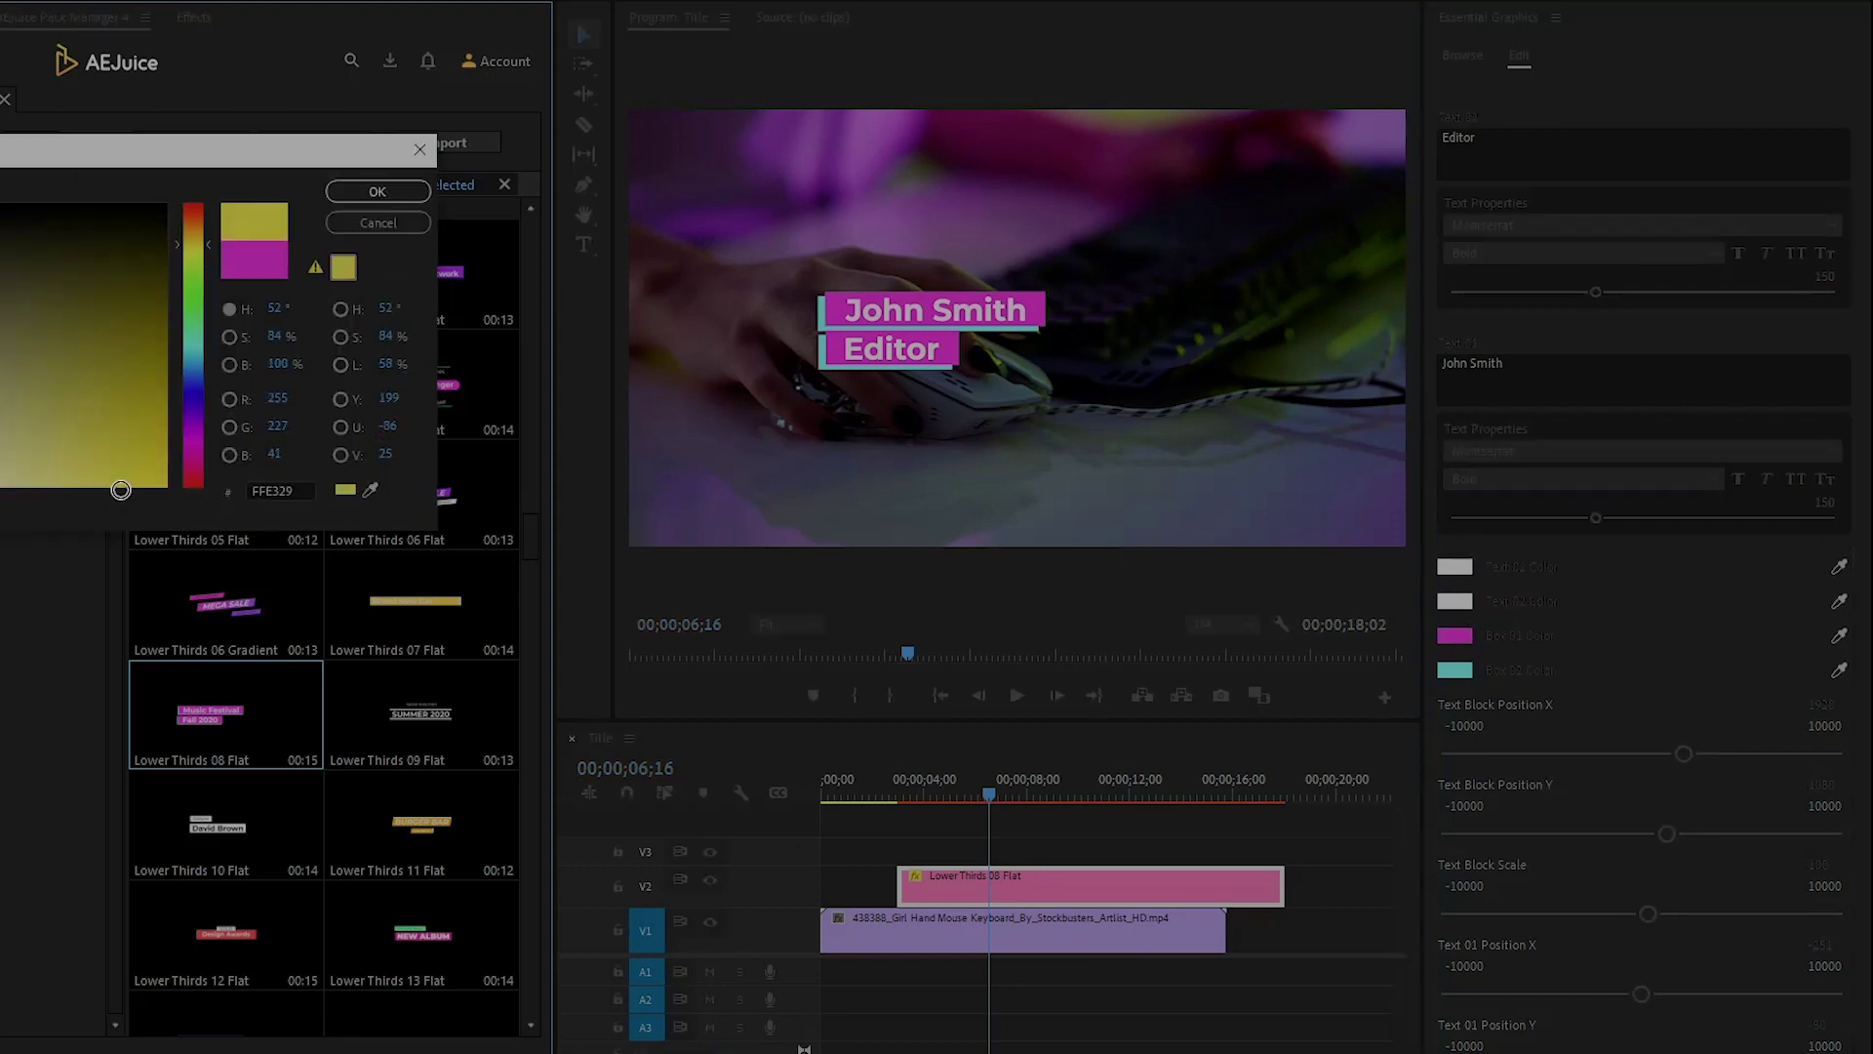
key(Return)
key(ctrl+z)
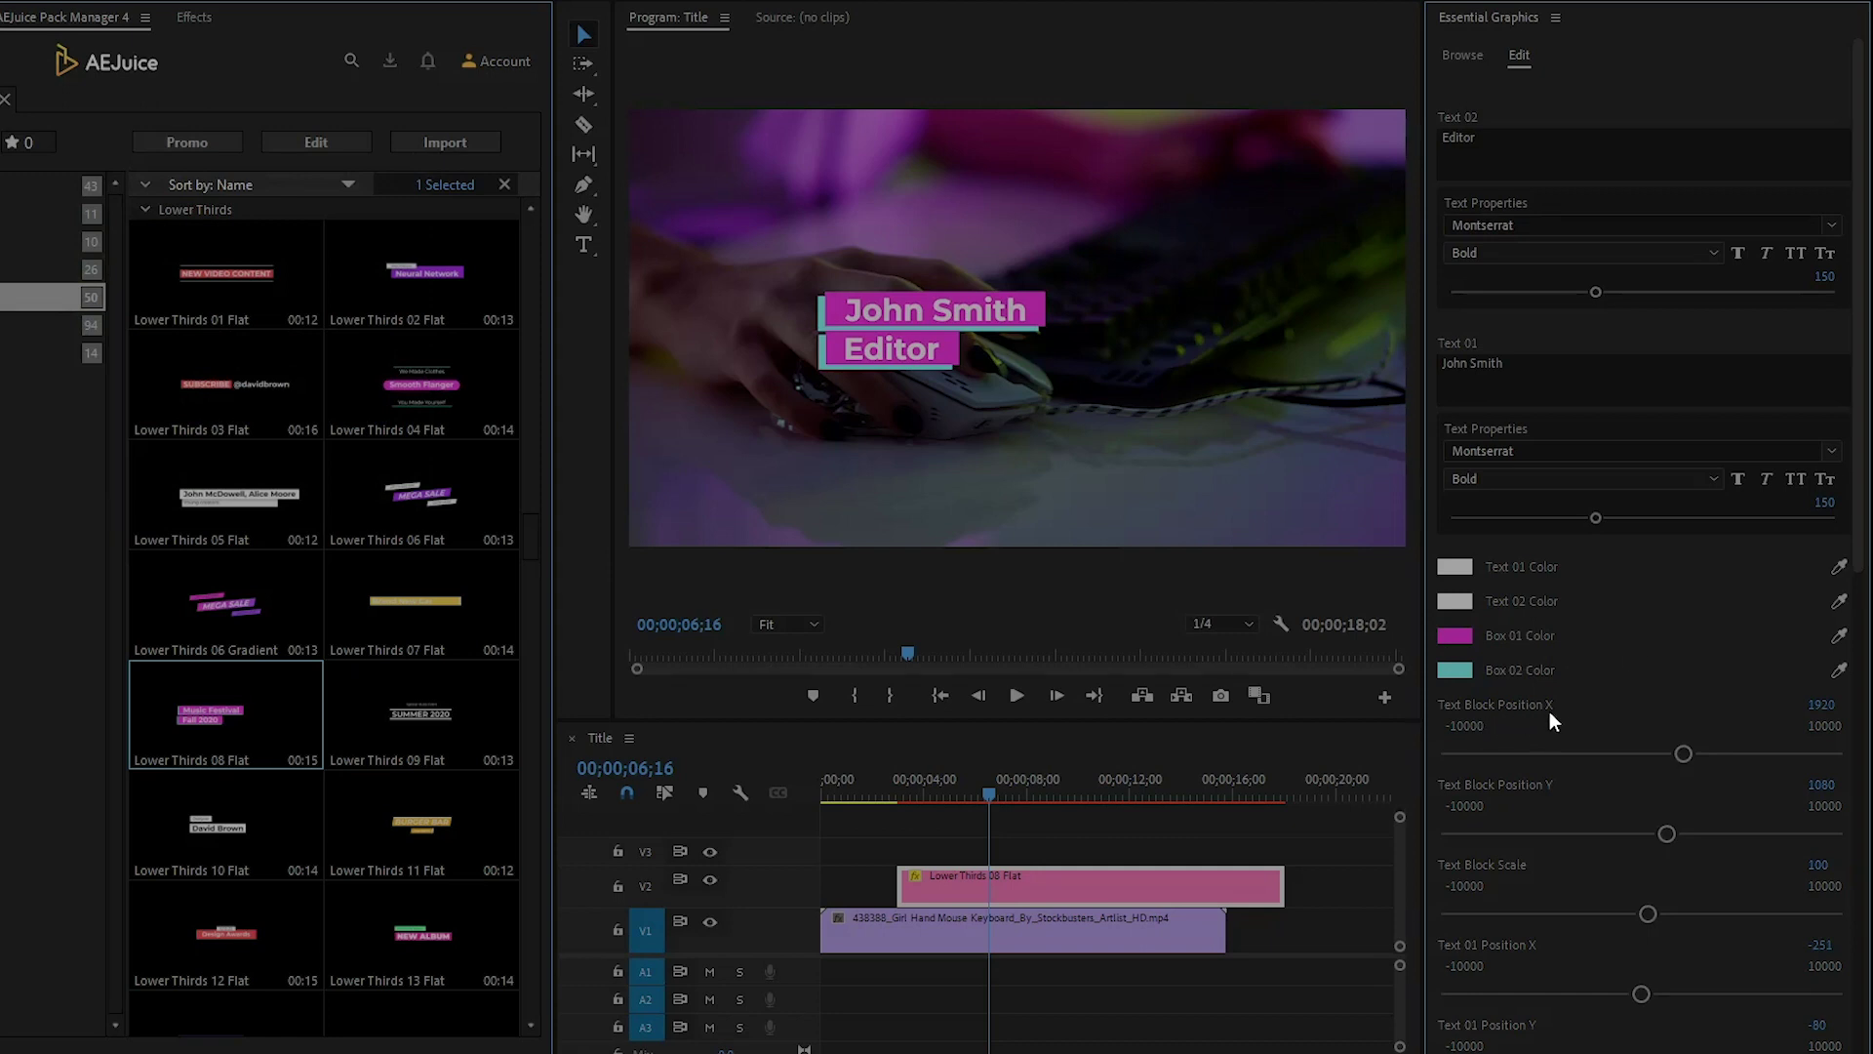
mouse_move(1679, 754)
mouse_down()
mouse_move(1631, 755)
mouse_move(1668, 758)
mouse_move(1652, 753)
mouse_up()
- Position the lower-third text block at X 1370, Y 1720 in the frame's lower left
mouse_move(1672, 832)
mouse_down()
mouse_move(1630, 839)
mouse_move(1674, 835)
mouse_up()
drag(1683, 753, 1665, 757)
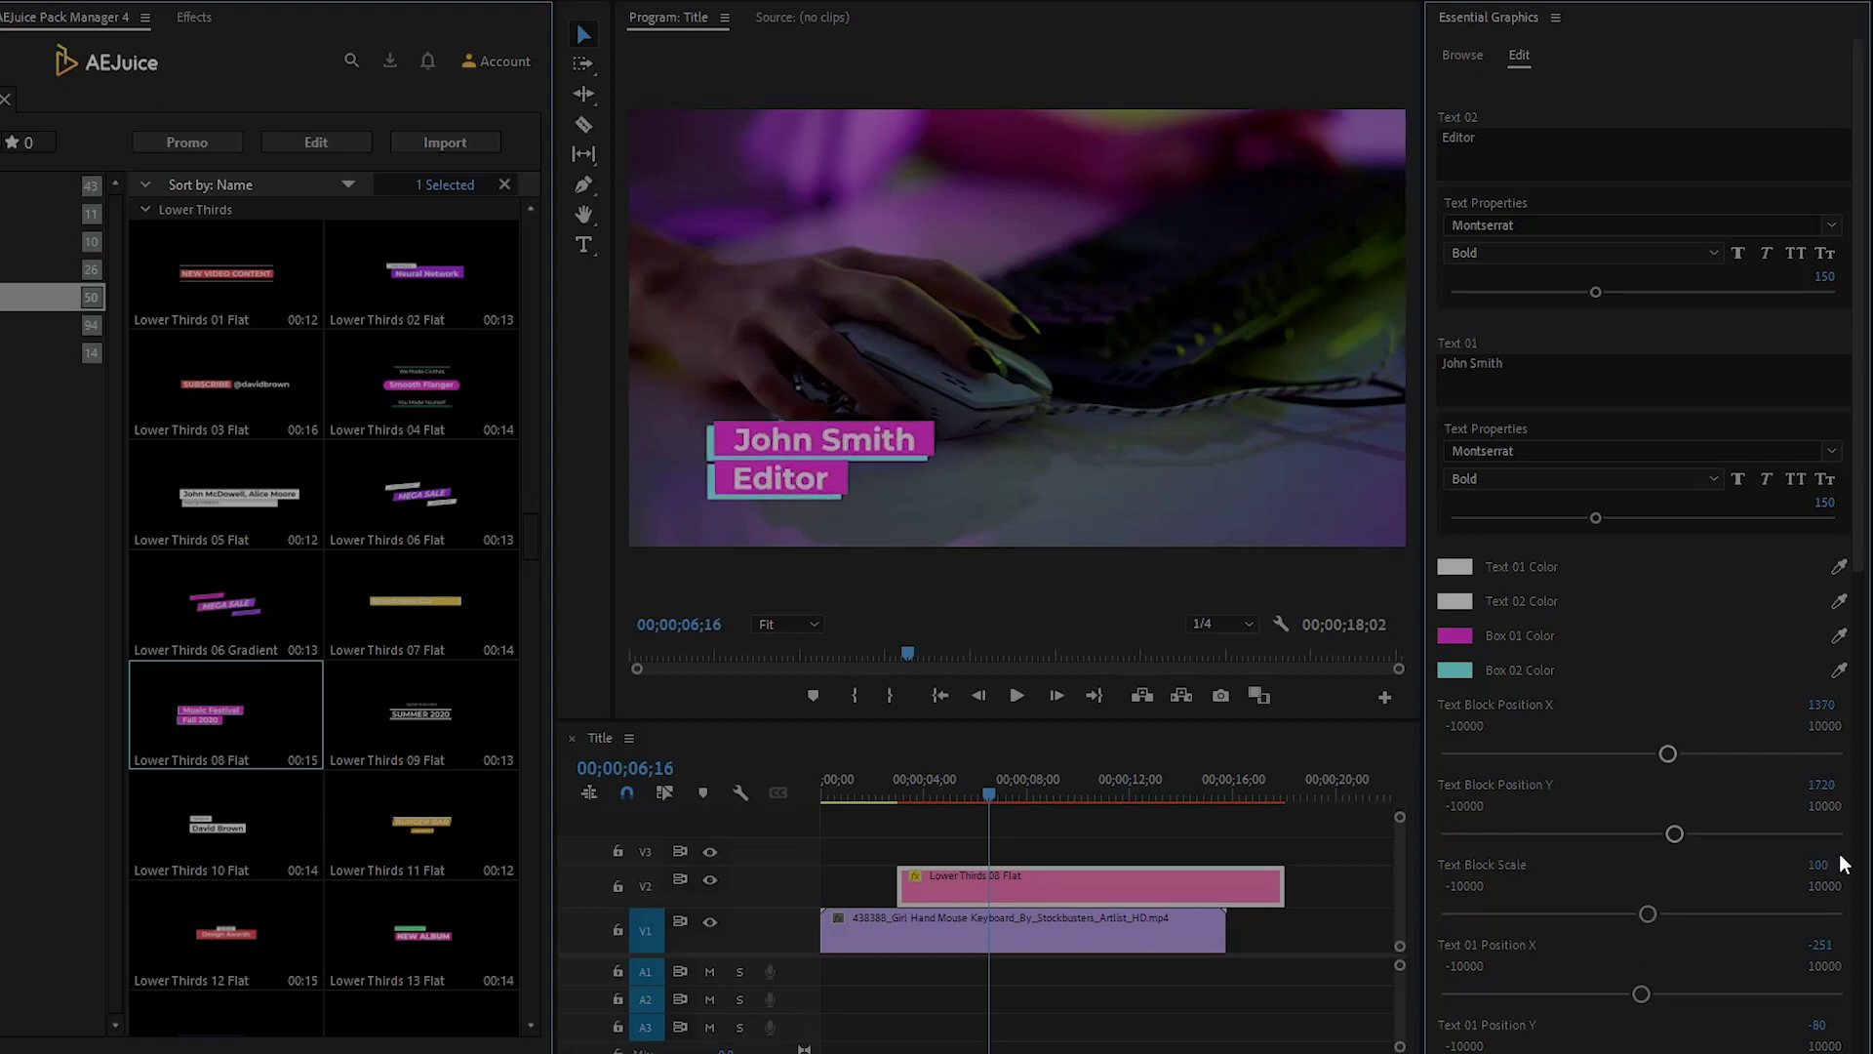
scroll(1844, 864, down, 10)
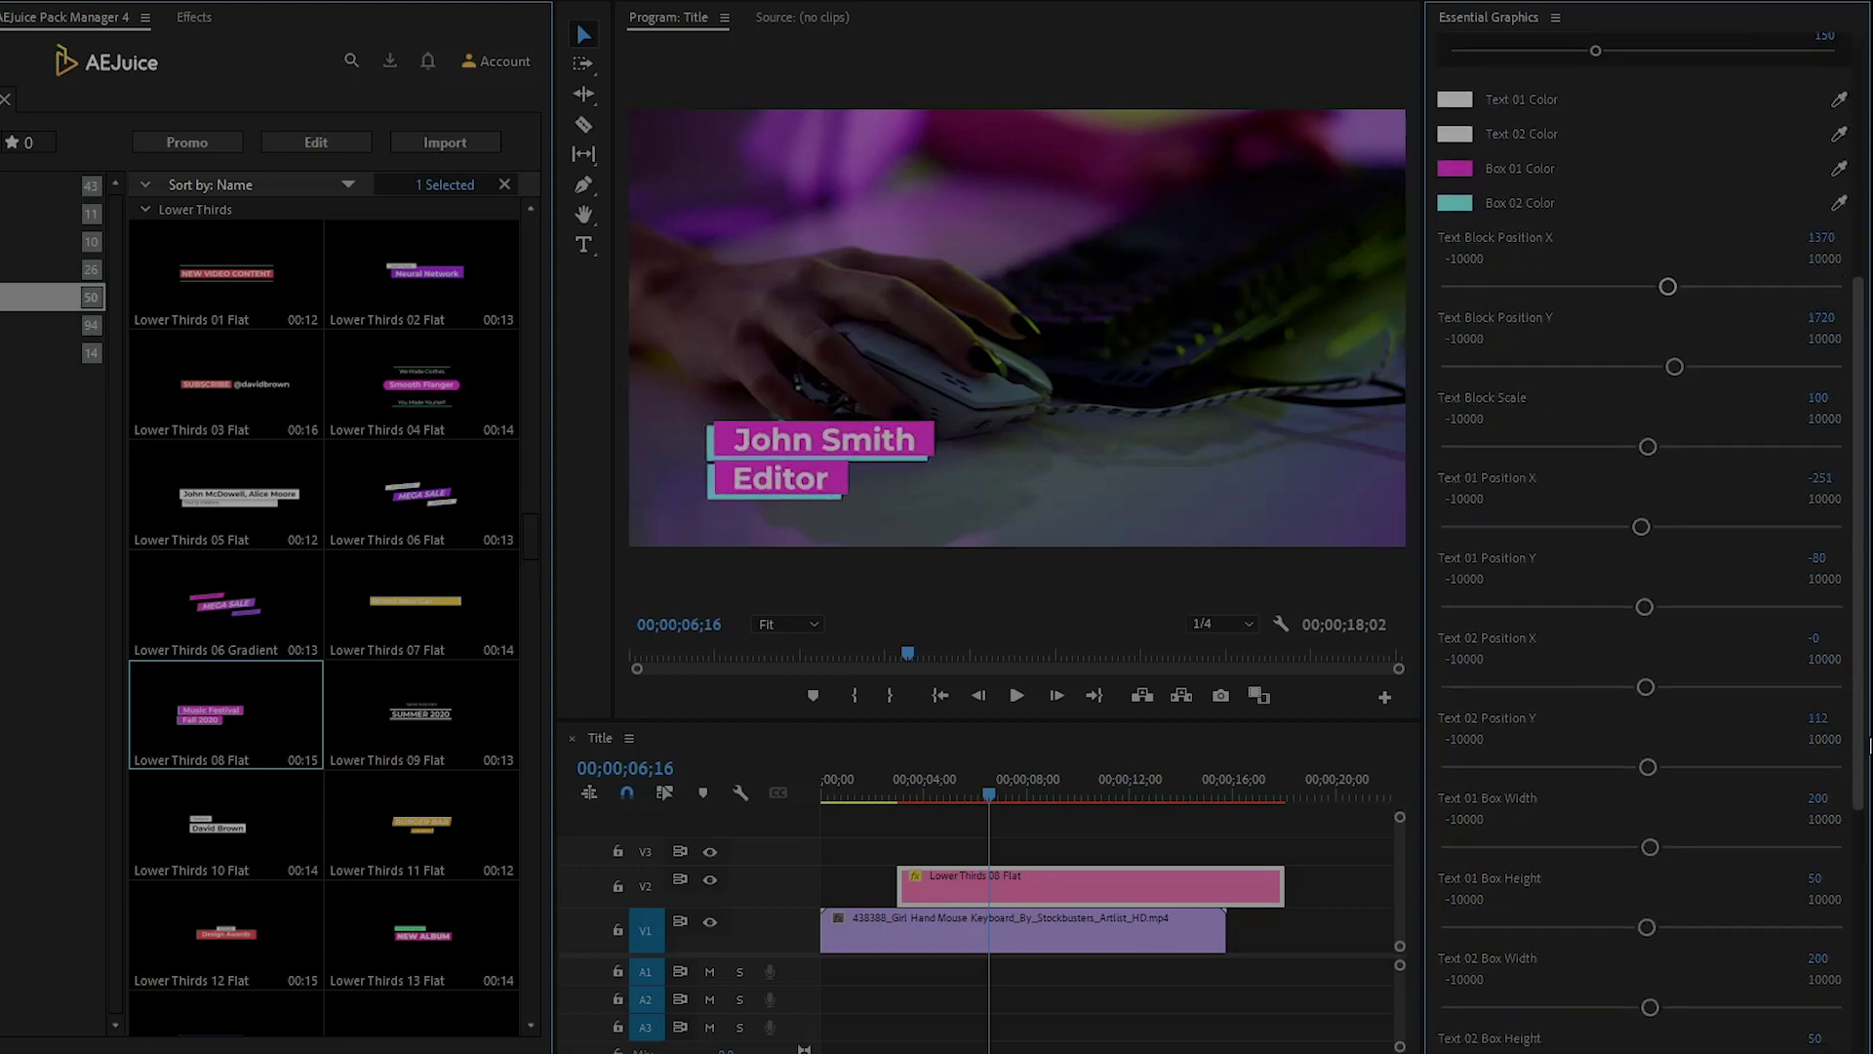
scroll(1844, 863, down, 3)
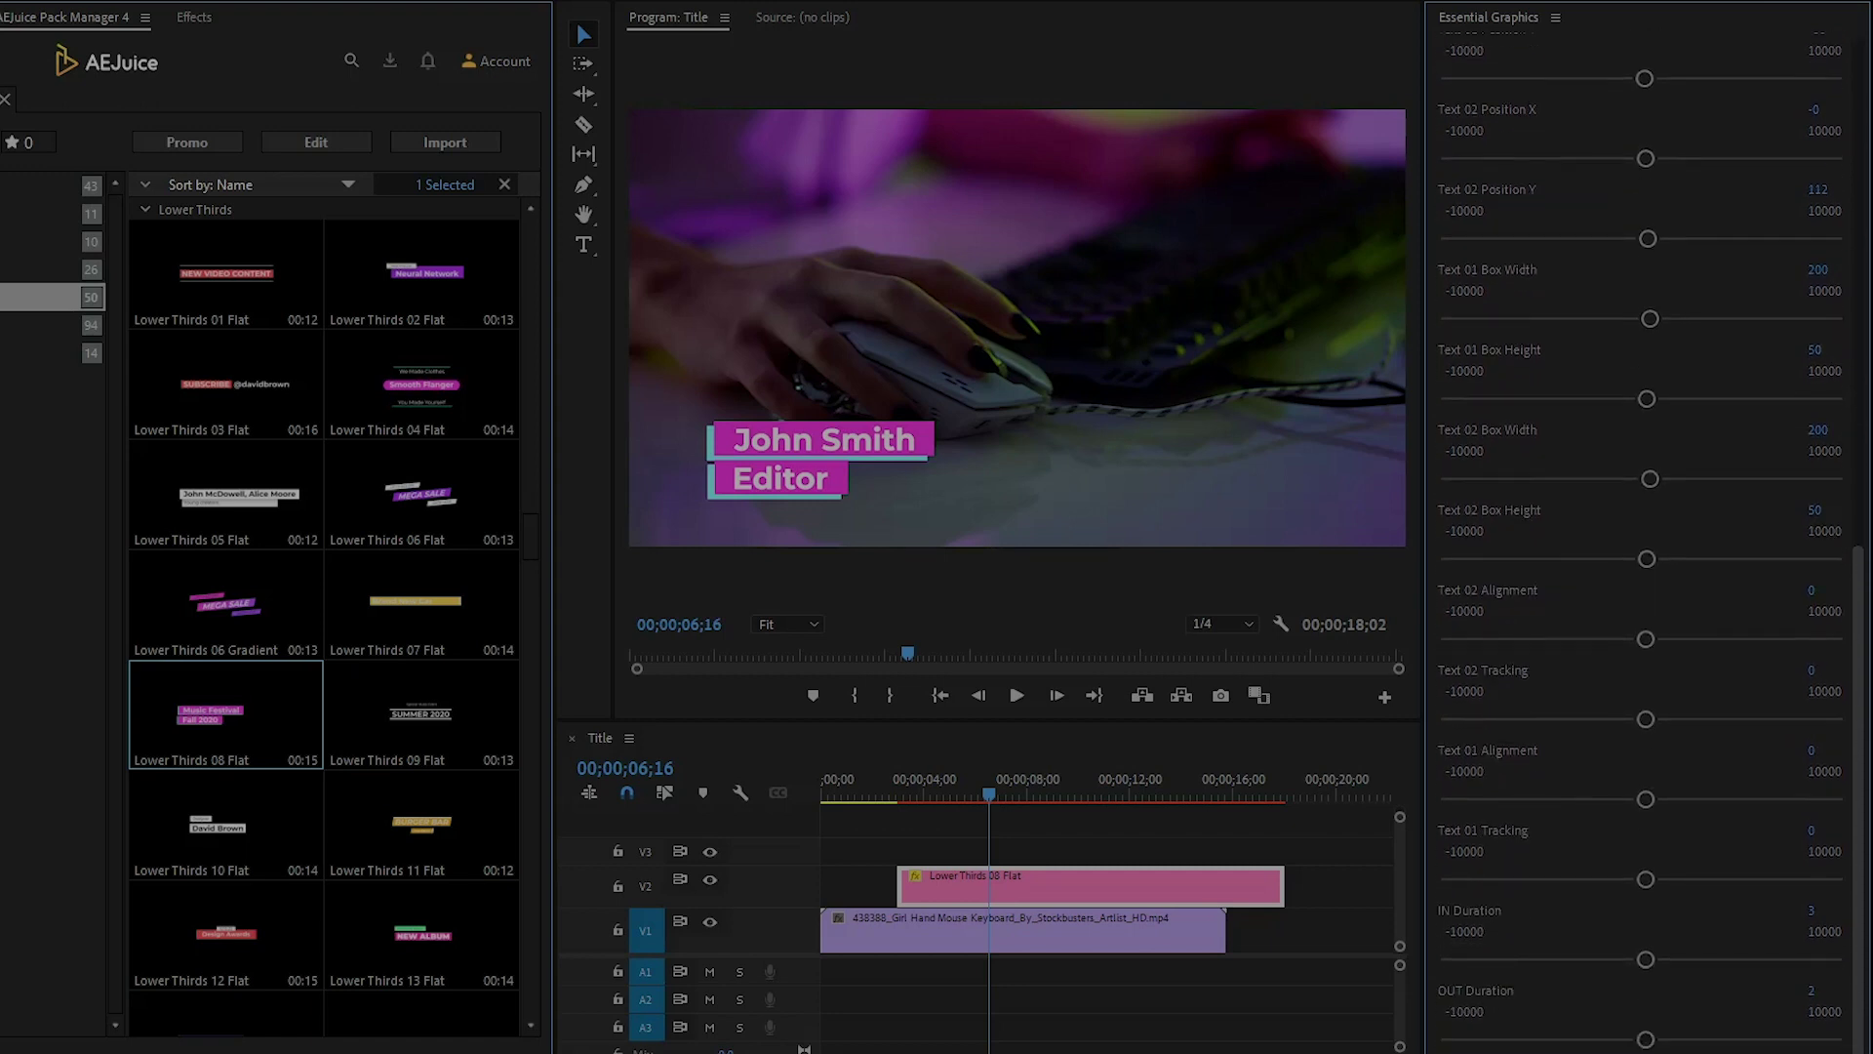
- Move the V2 lower-third clip about 2 seconds earlier and trim its start to a 00;00;07;17 duration
click(1134, 855)
drag(1192, 887, 1037, 890)
drag(832, 880, 863, 880)
click(898, 847)
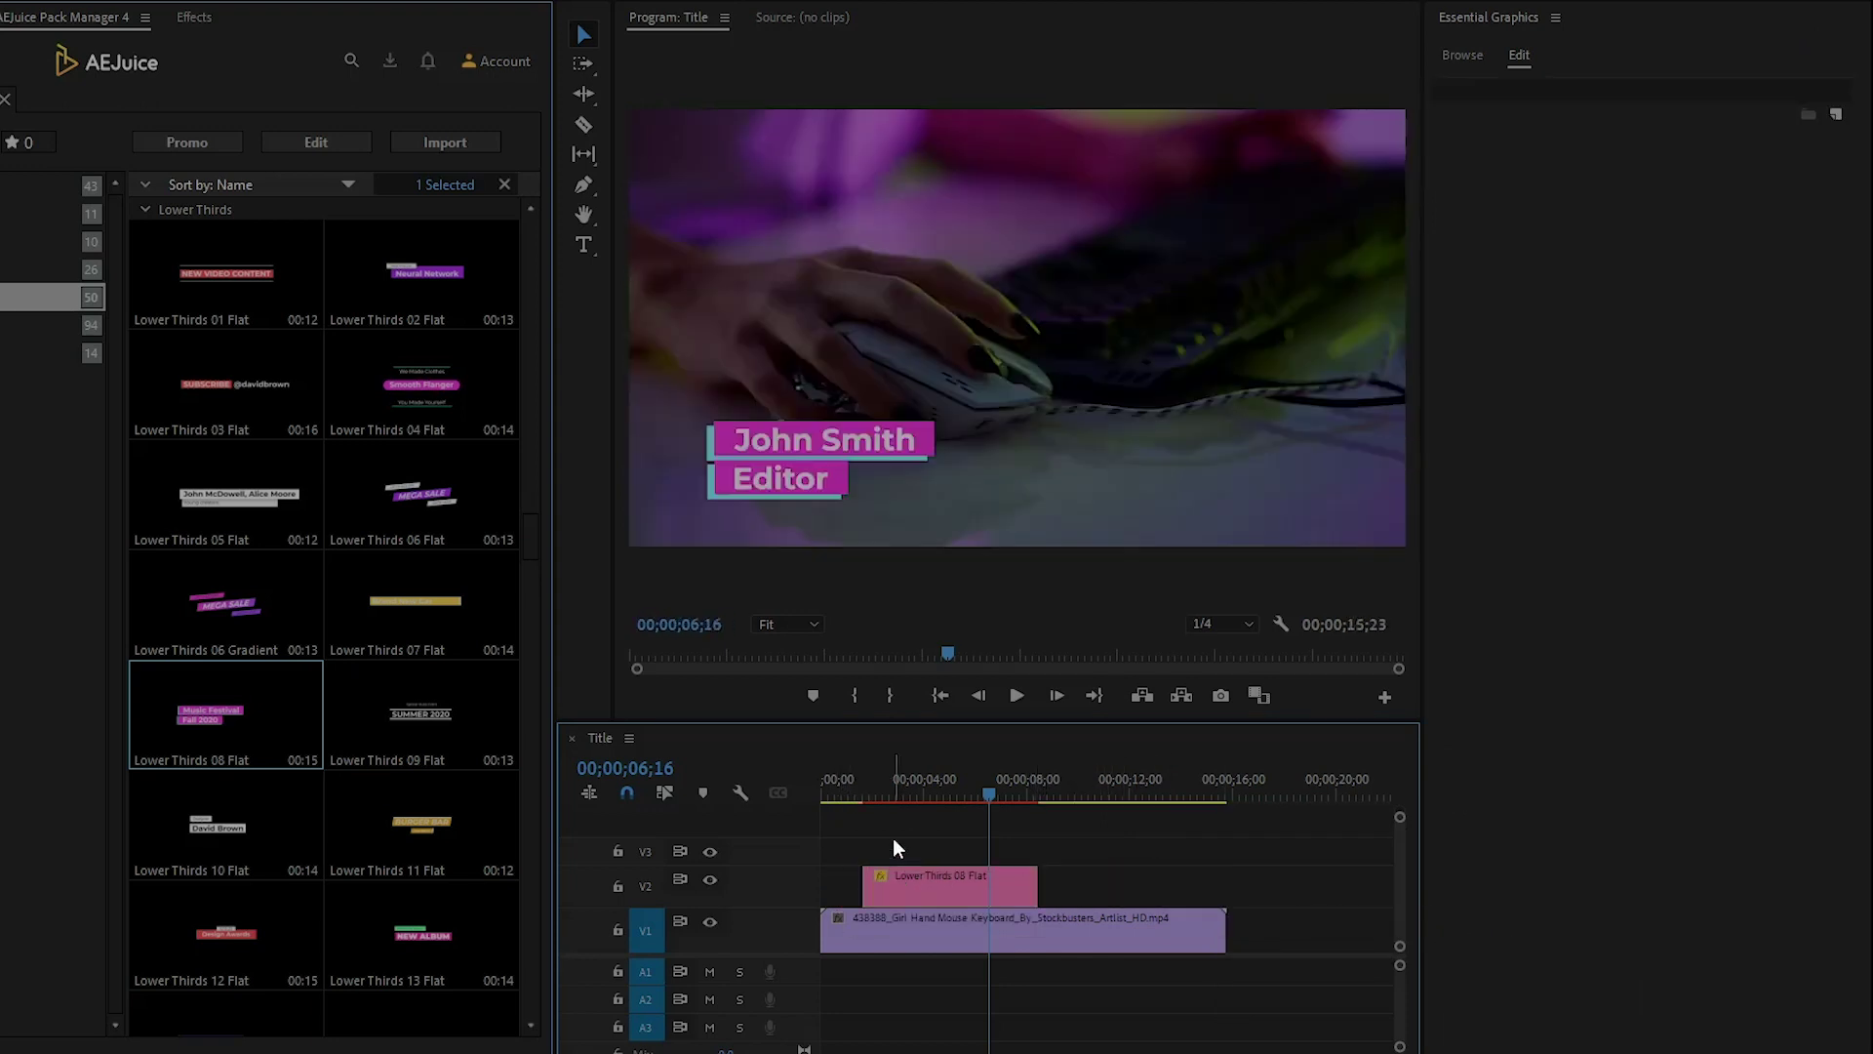
key(Home)
key(space)
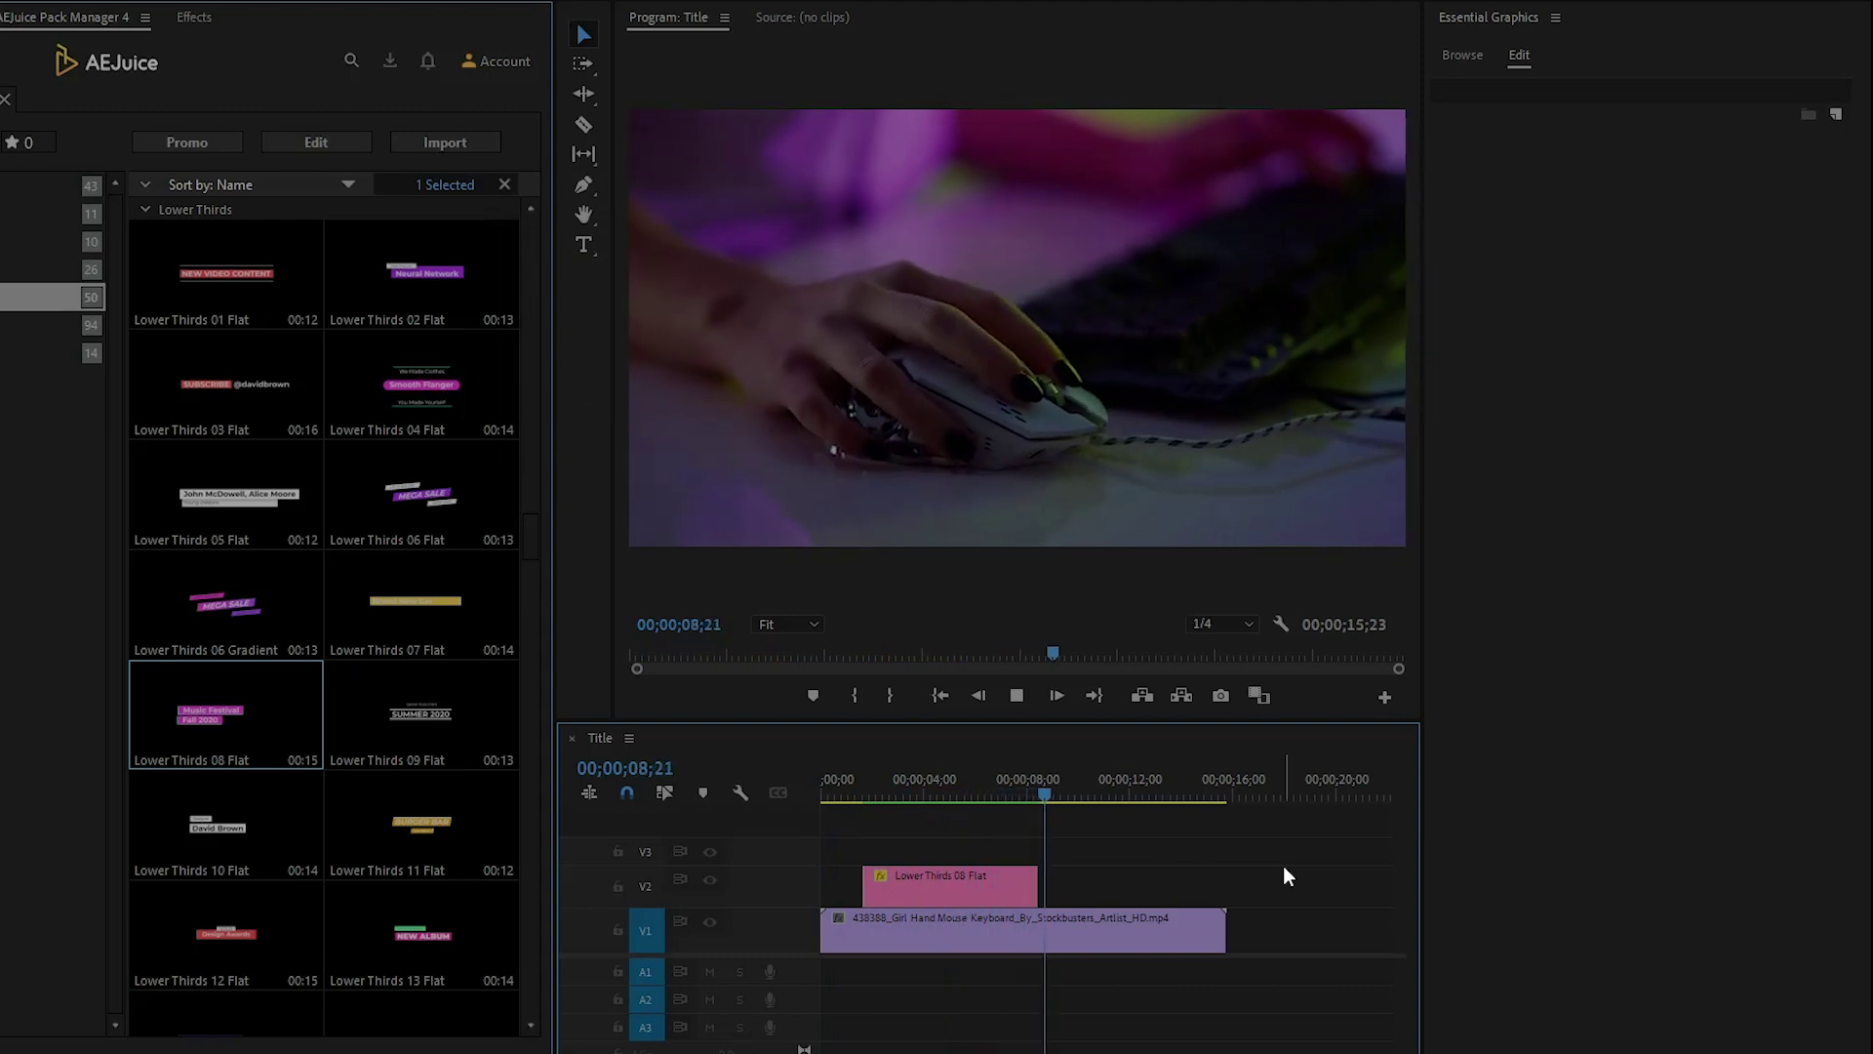
key(space)
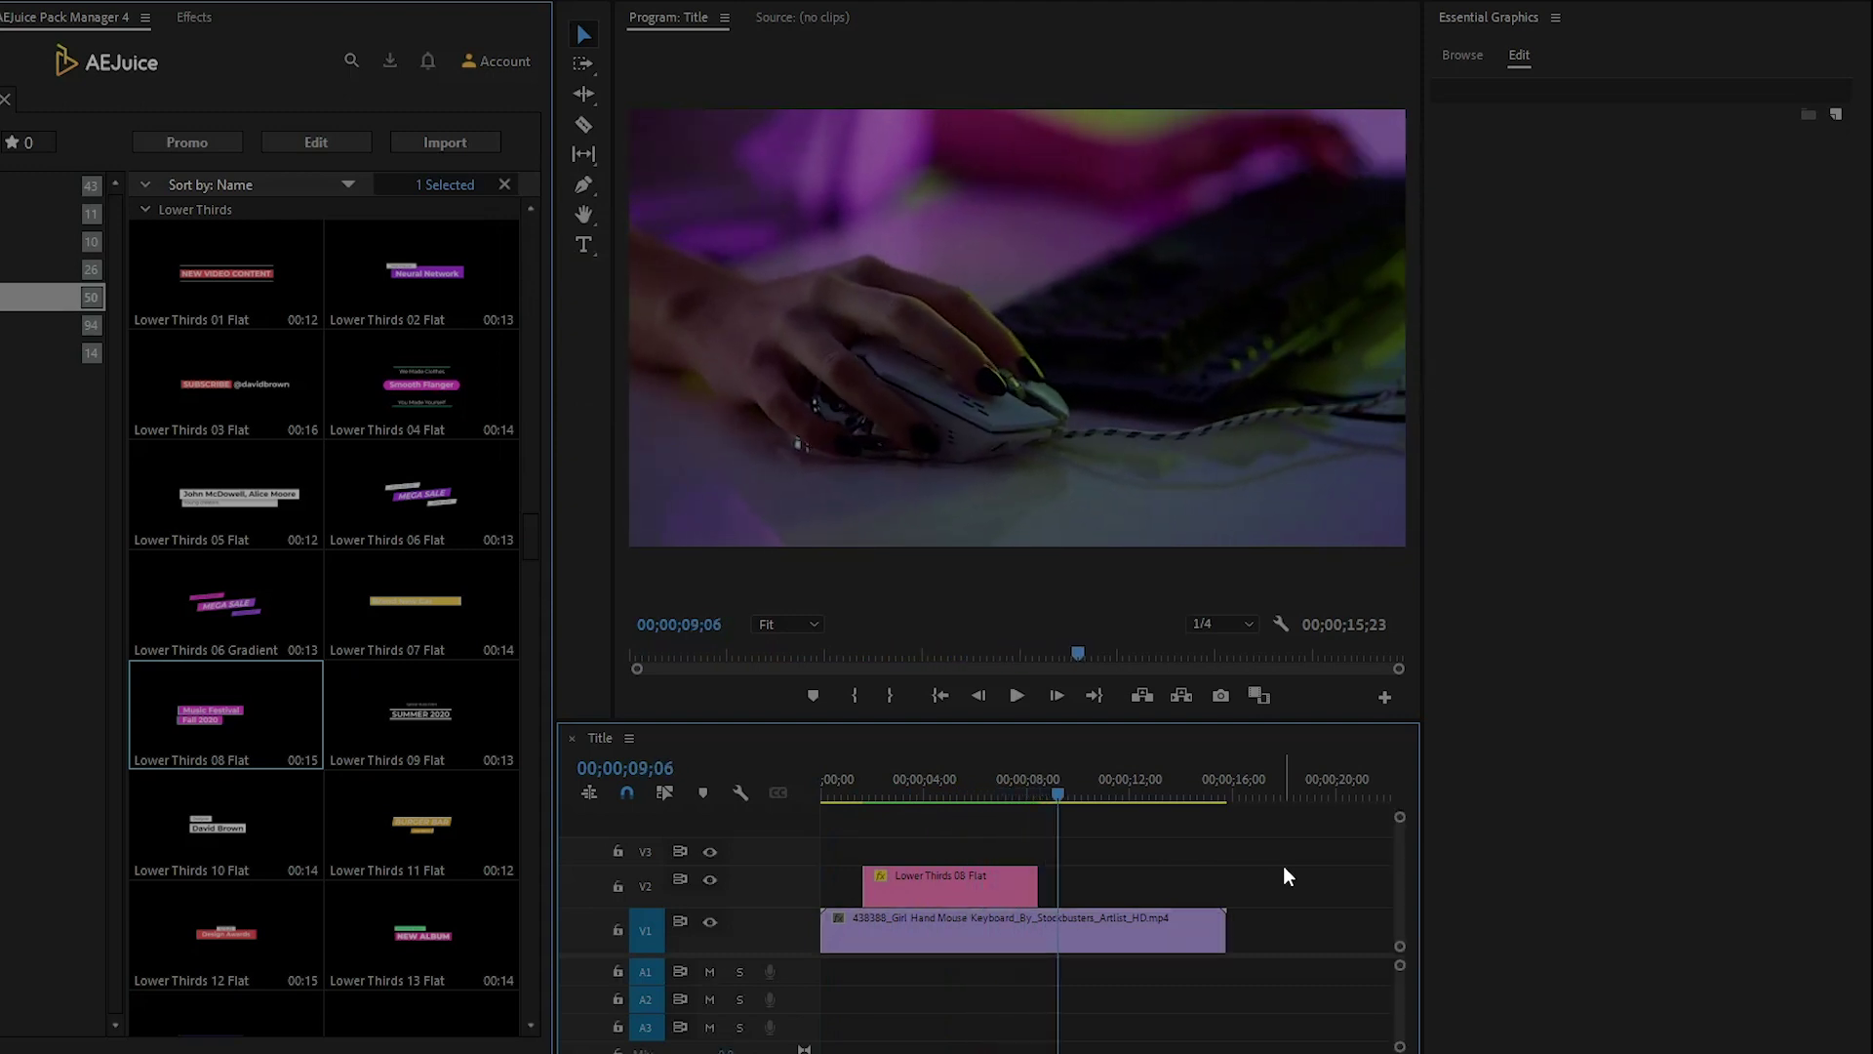